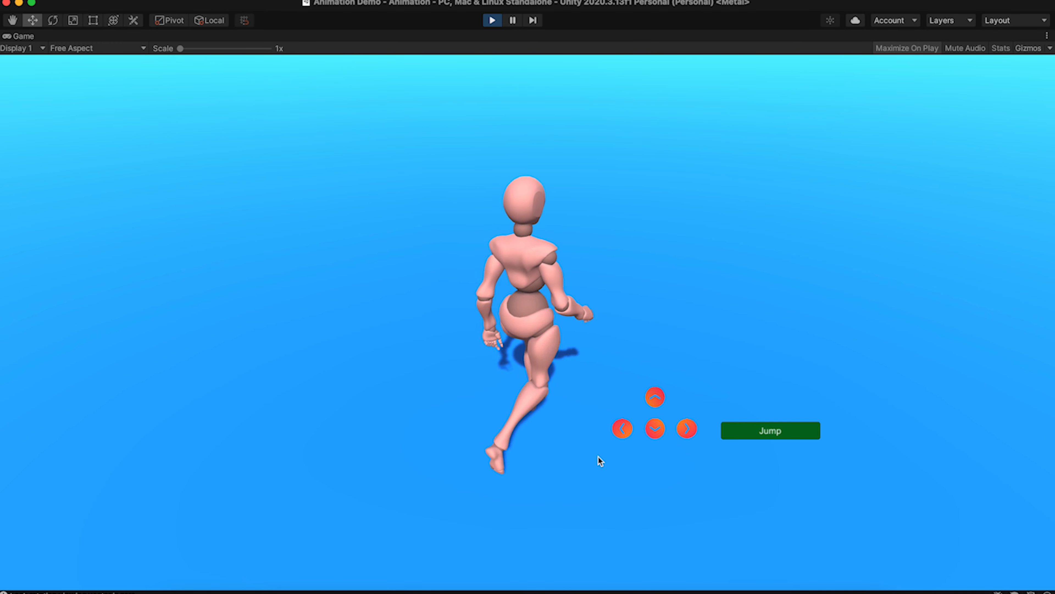
# Test the character's walking in all four directions and its jump with the on-screen controls, and stop play mode.
pyautogui.click(623, 433)
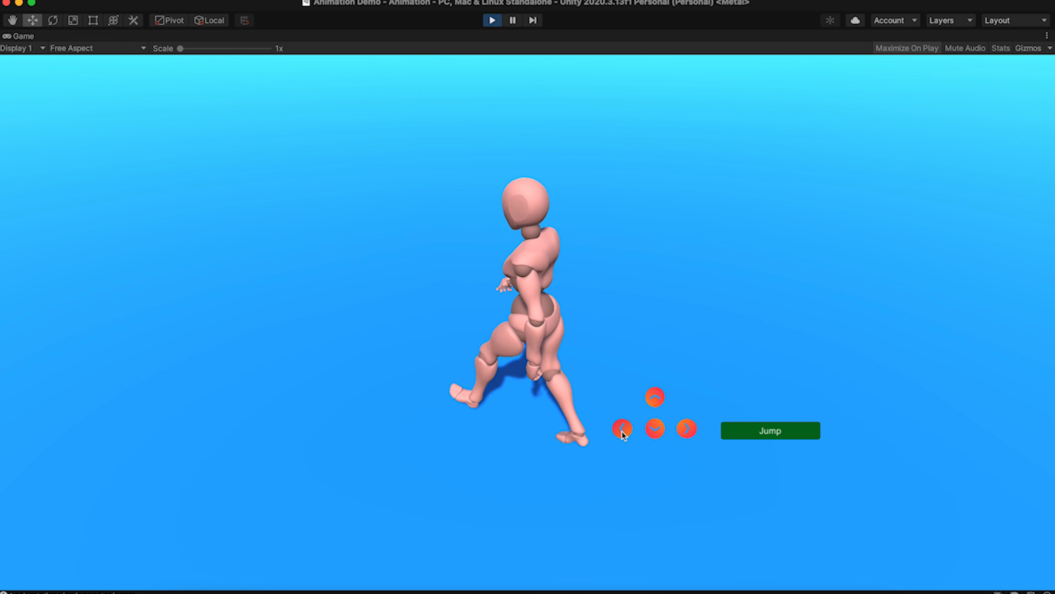
pyautogui.click(688, 430)
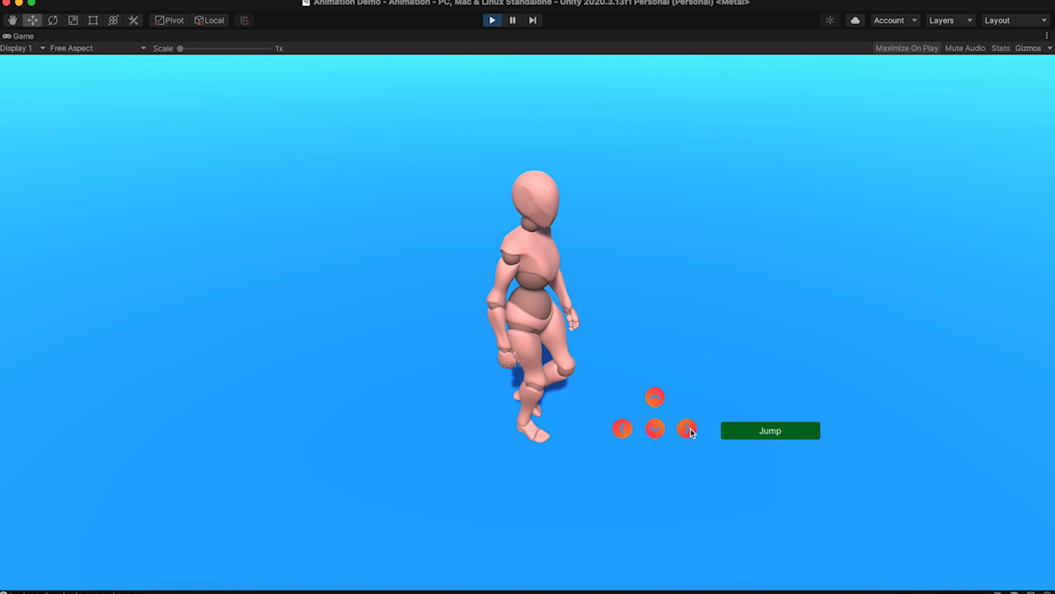
pyautogui.click(660, 430)
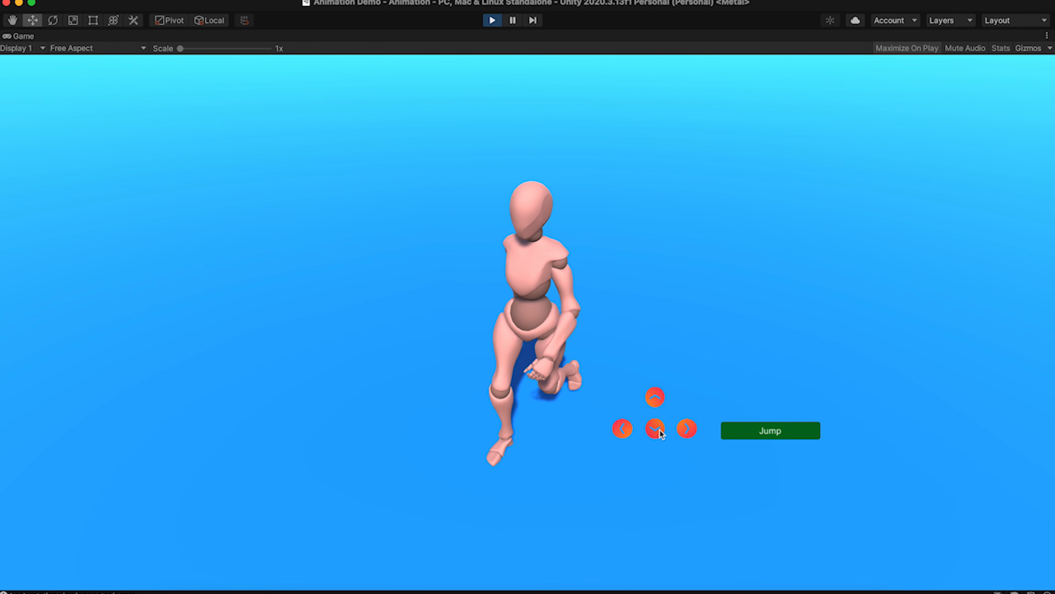
pyautogui.click(623, 429)
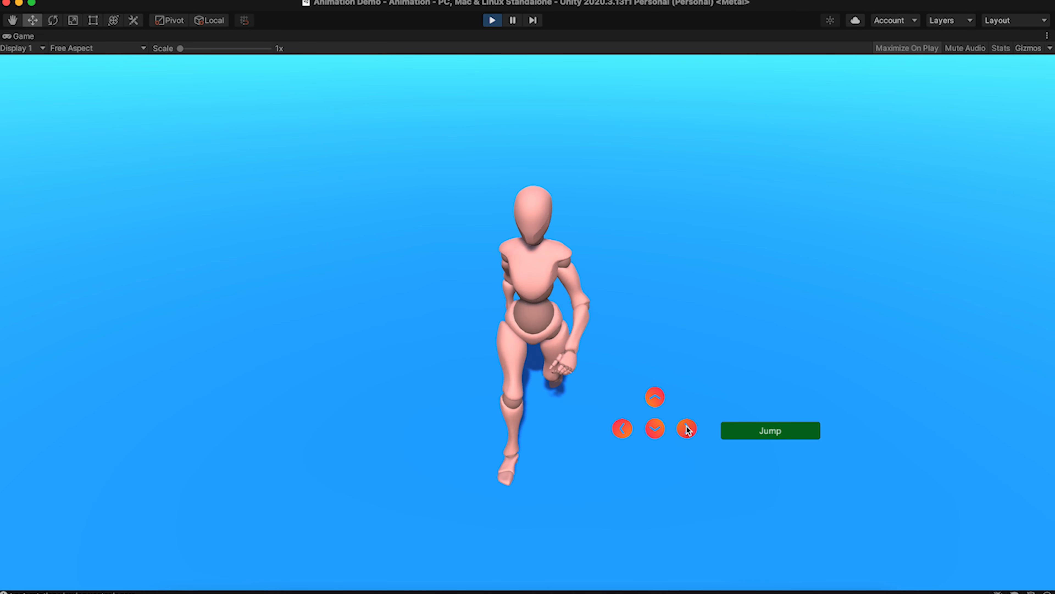
pyautogui.click(655, 397)
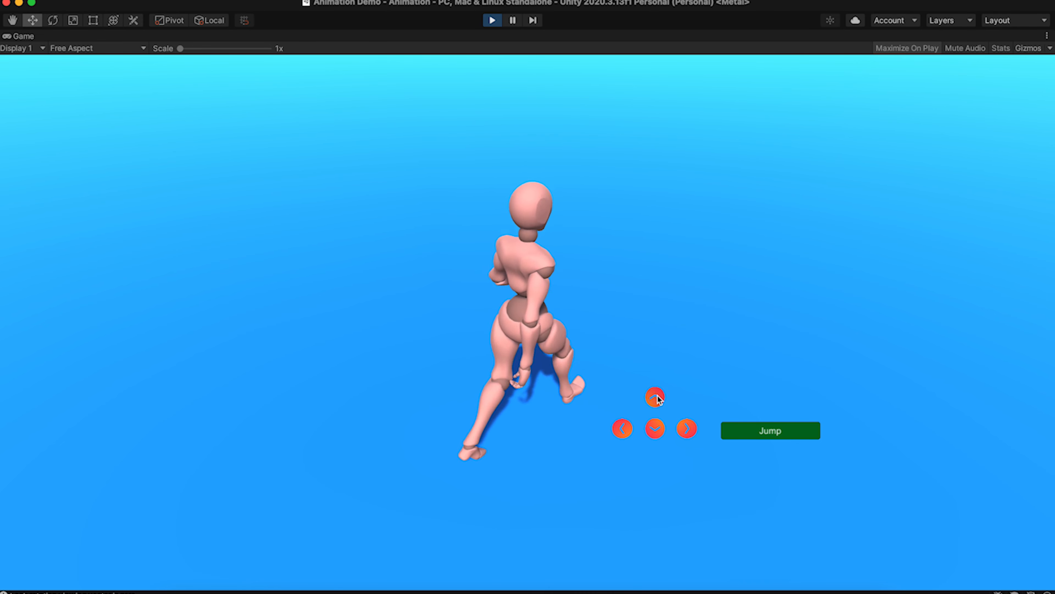
pyautogui.click(759, 431)
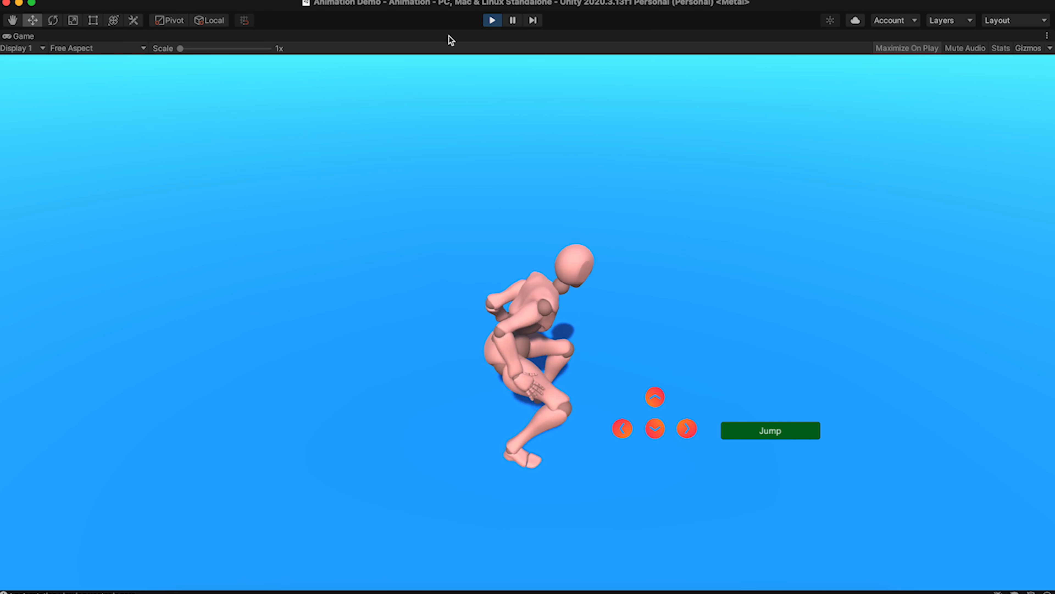
pyautogui.click(491, 21)
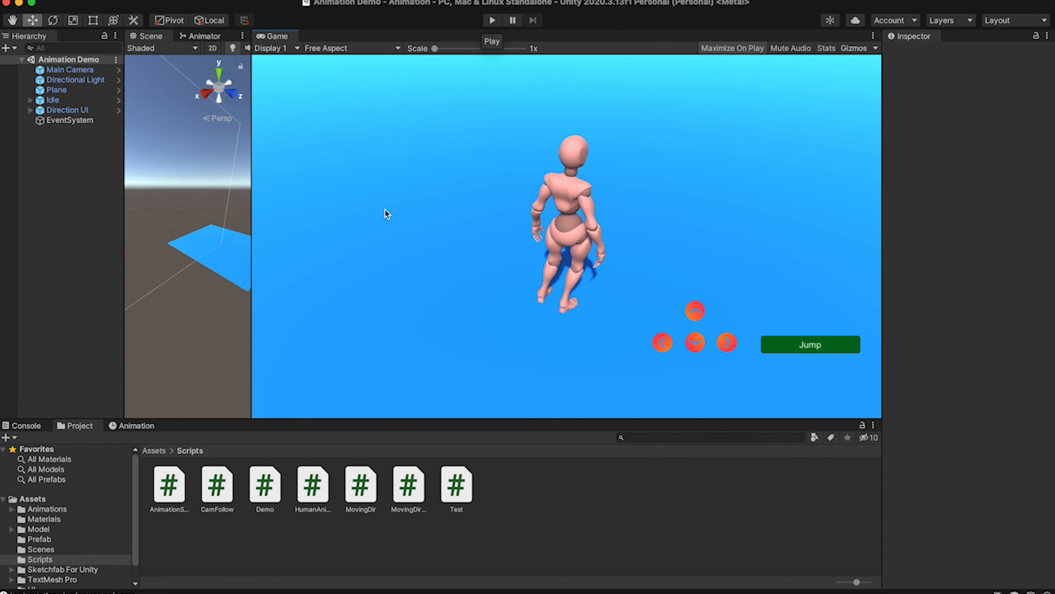
# Show the Idle character's animator controller in an enlarged state graph and inspect its Idle state.
pyautogui.moveTo(251, 238); pyautogui.dragTo(500, 250)
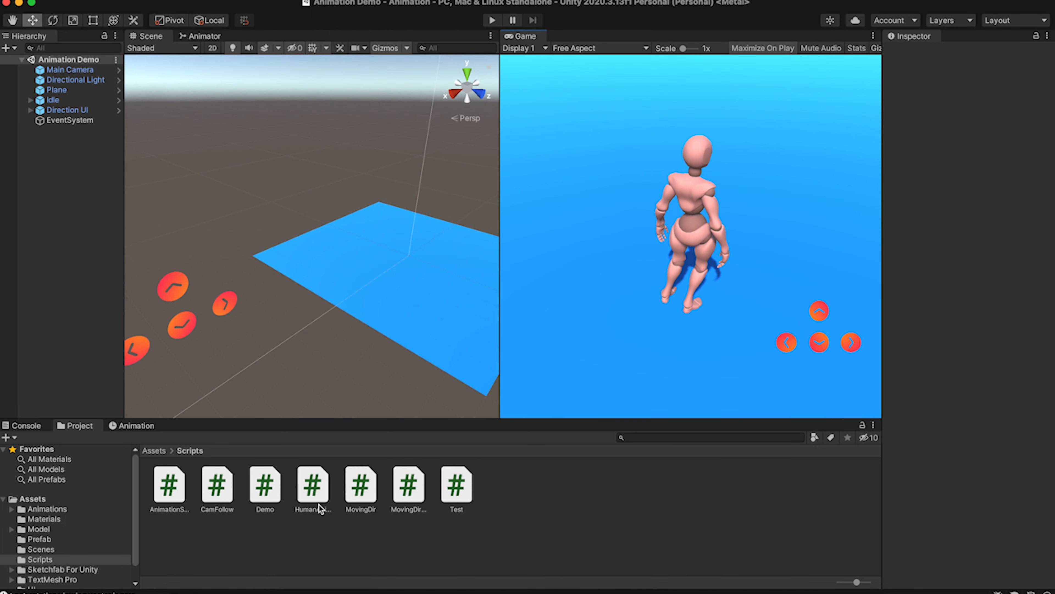
pyautogui.click(79, 99)
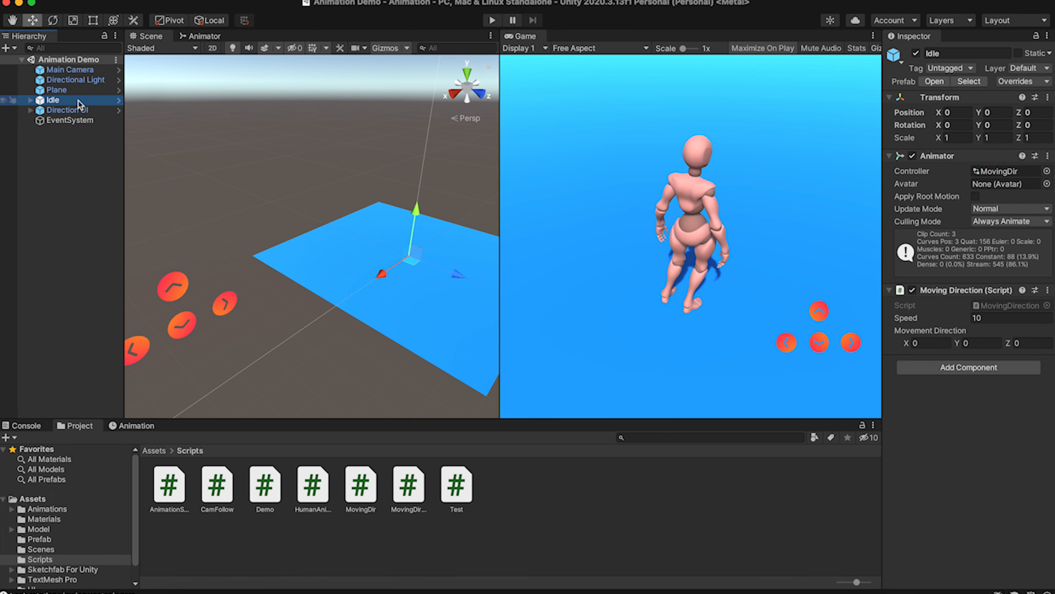
pyautogui.click(204, 36)
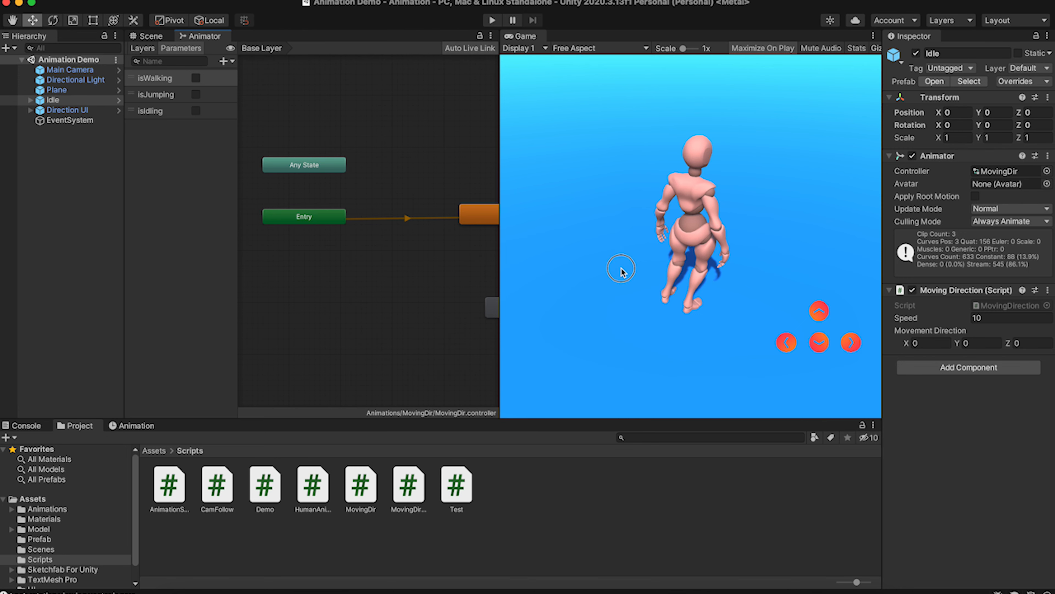
pyautogui.moveTo(501, 257); pyautogui.dragTo(706, 264)
pyautogui.click(568, 214)
# Review the animator parameters isWalking, isJumping and isIdling, and the available parameter types.
pyautogui.click(173, 77)
pyautogui.click(176, 98)
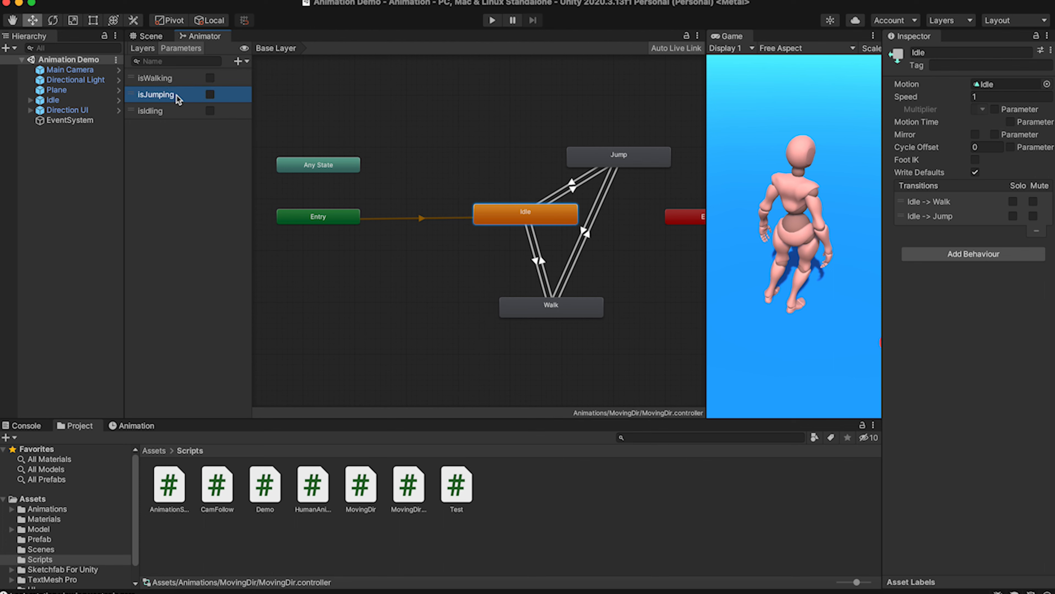
pyautogui.click(176, 112)
pyautogui.click(183, 77)
pyautogui.click(183, 94)
pyautogui.click(184, 124)
pyautogui.click(238, 61)
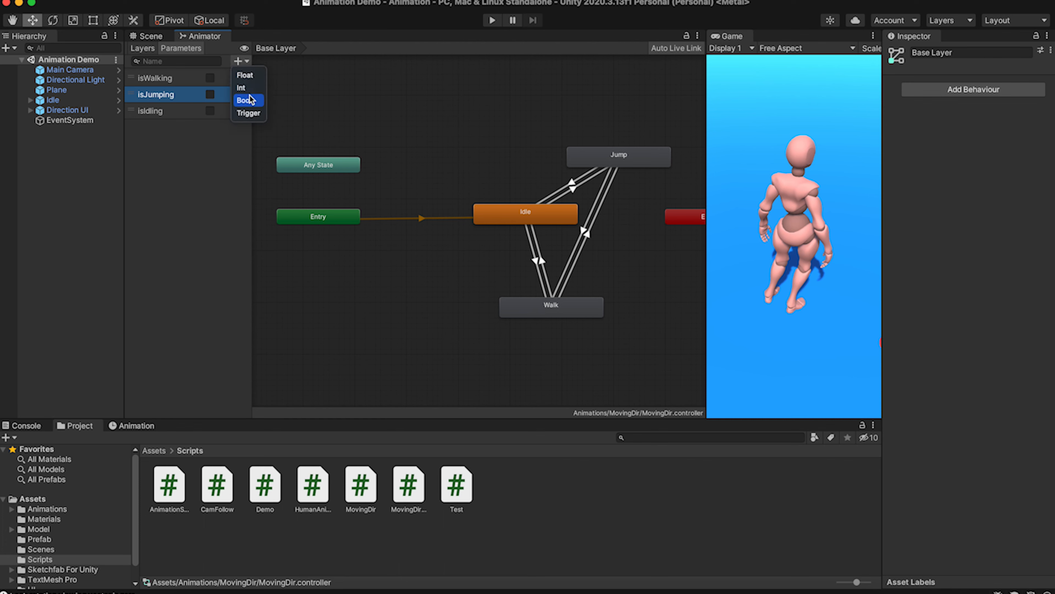
pyautogui.click(179, 79)
pyautogui.click(182, 79)
pyautogui.click(181, 97)
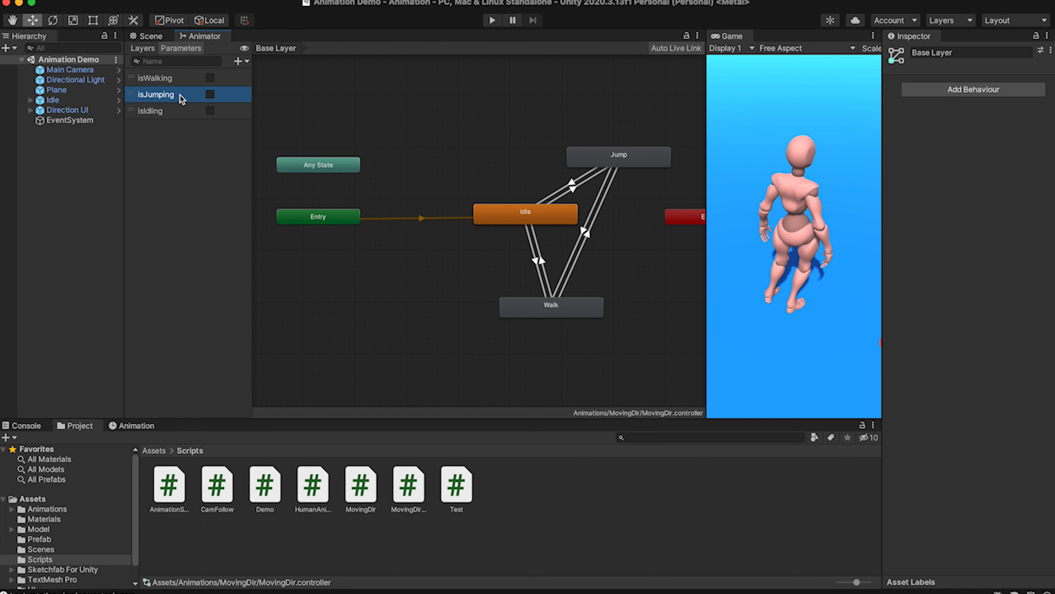
pyautogui.click(183, 78)
pyautogui.click(181, 95)
pyautogui.click(182, 116)
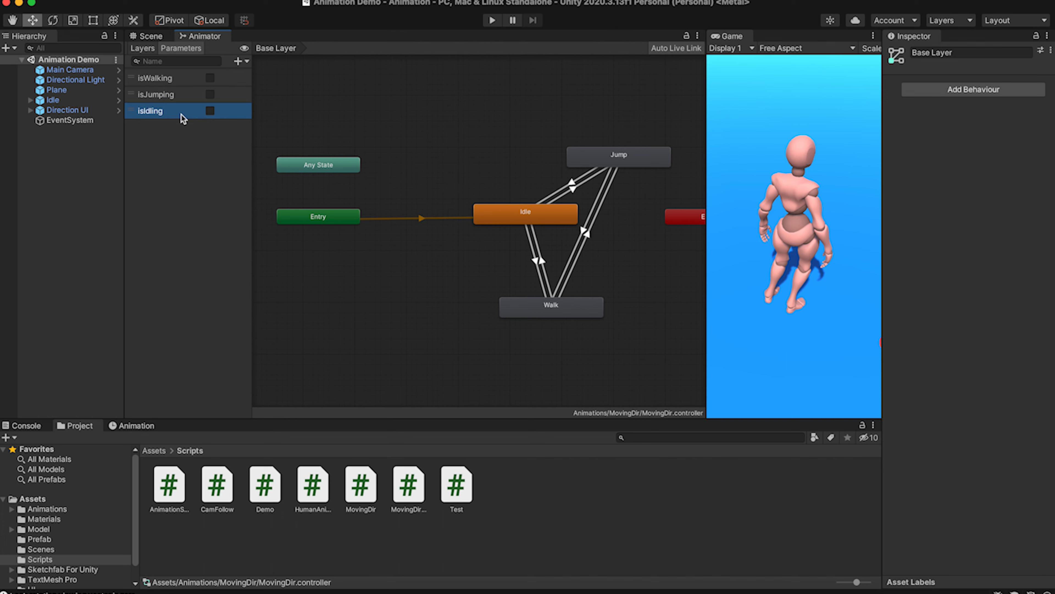
# Examine the conditions on the transitions between Jump and Idle, from Walk to Jump, and from Idle to Walk.
pyautogui.click(573, 187)
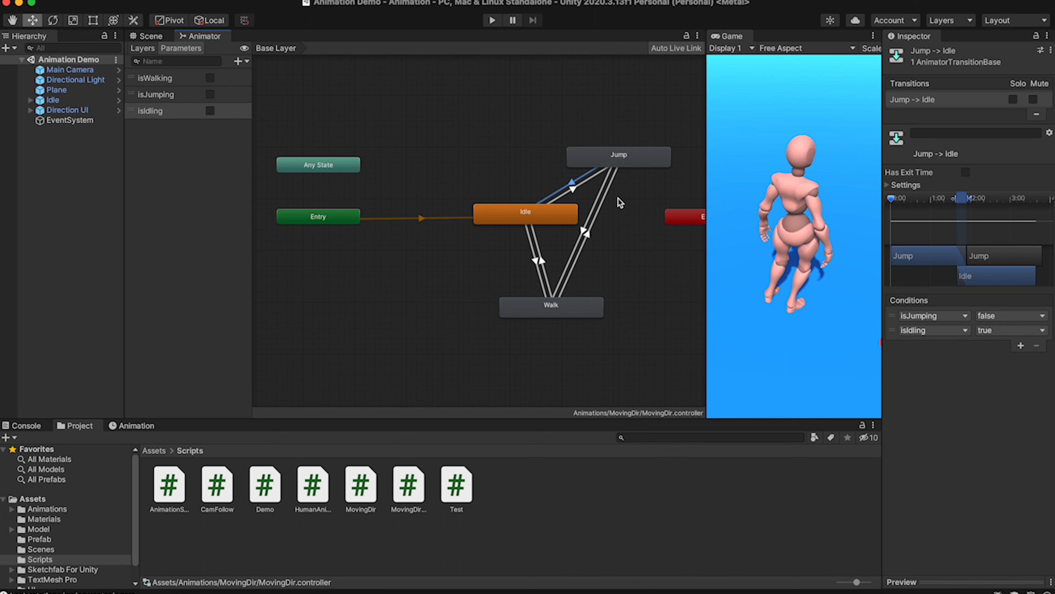
pyautogui.moveTo(707, 227); pyautogui.dragTo(365, 231)
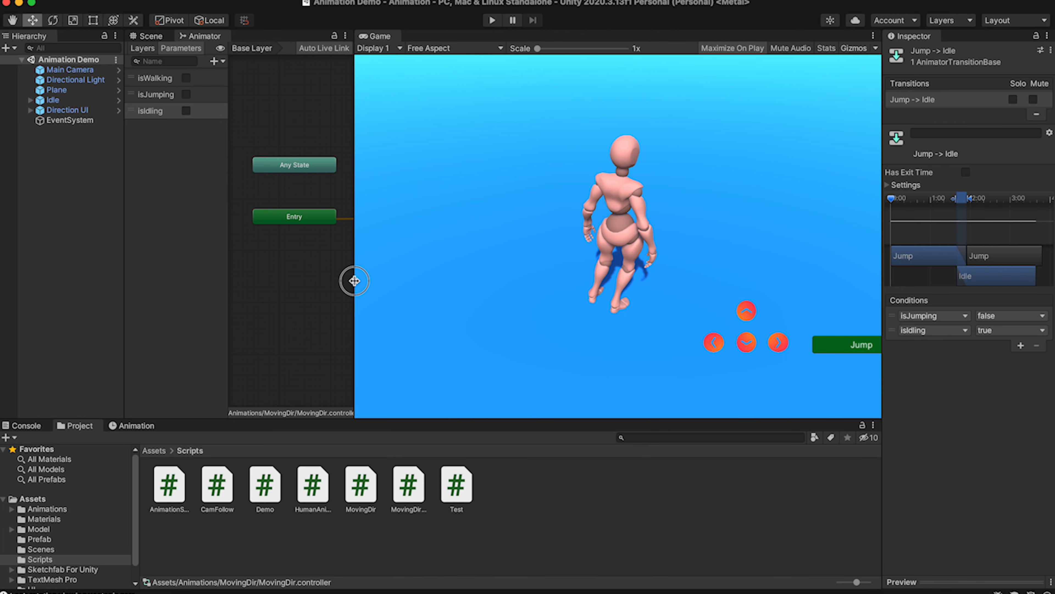
pyautogui.moveTo(353, 275); pyautogui.dragTo(715, 271)
pyautogui.click(575, 191)
pyautogui.click(586, 232)
pyautogui.click(586, 232)
pyautogui.click(535, 259)
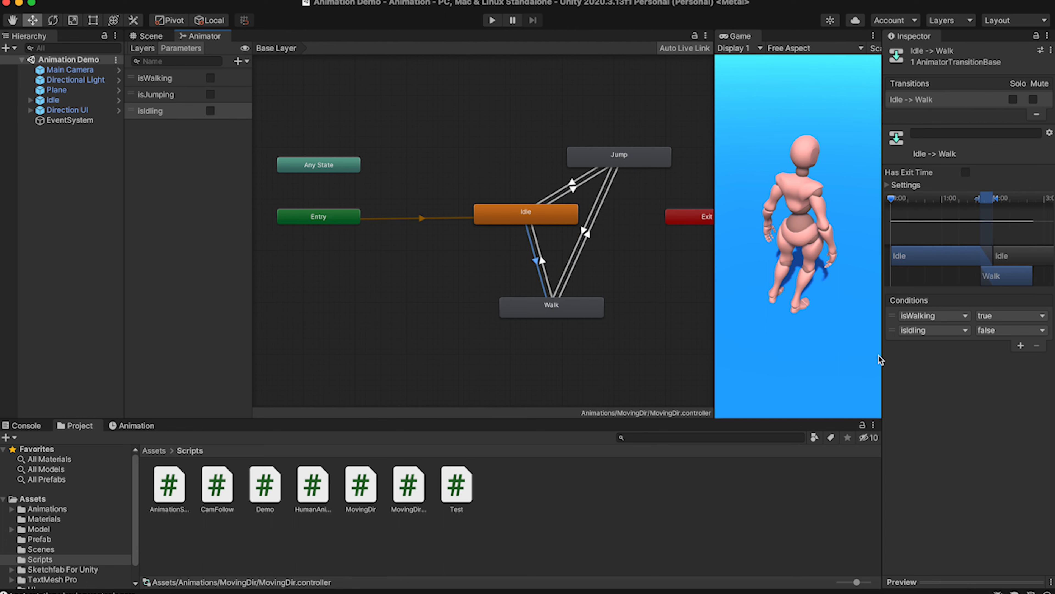
# Inspect the Idle and Walk states and the transitions between them, plus the Walk to Jump transition conditions.
pyautogui.click(540, 218)
pyautogui.click(577, 313)
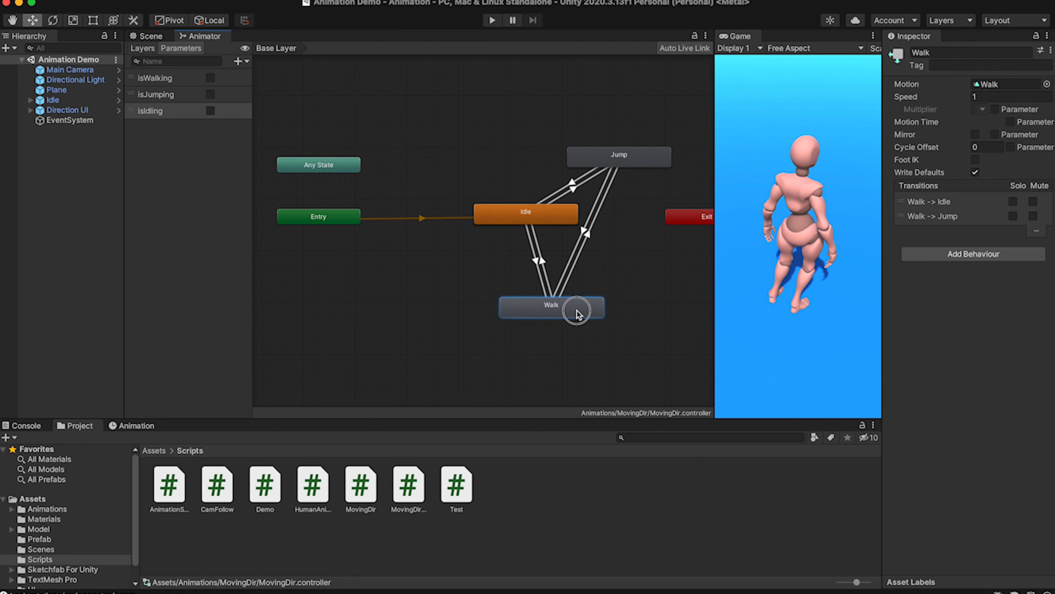
pyautogui.click(535, 222)
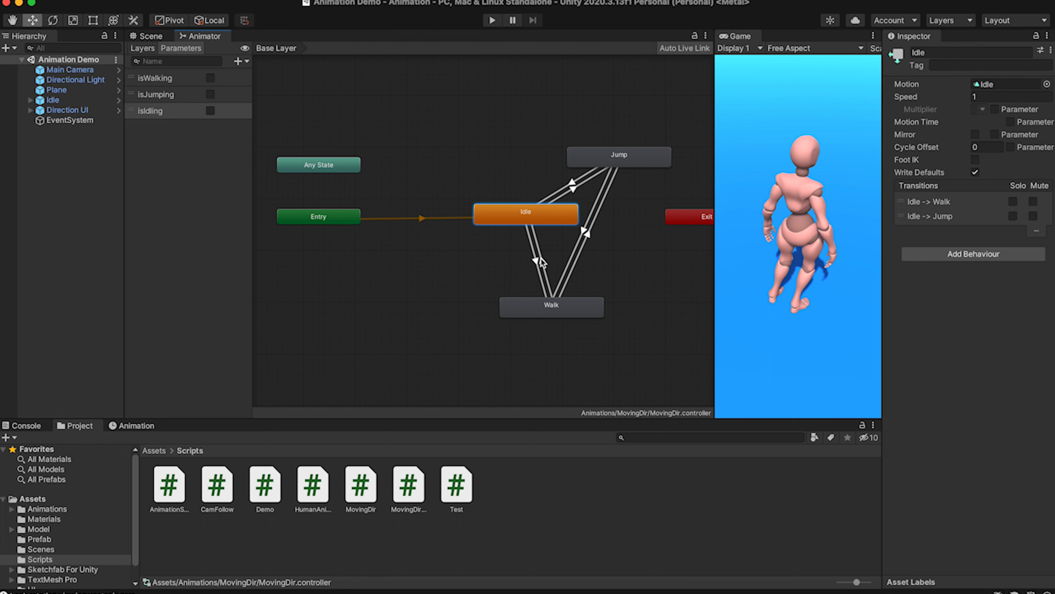
pyautogui.click(535, 259)
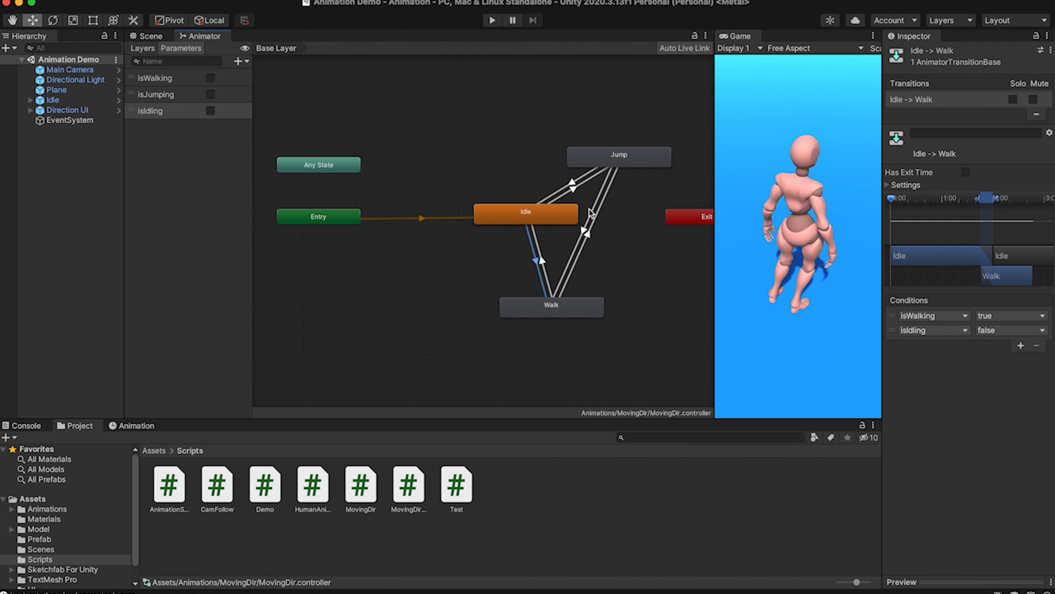
pyautogui.click(544, 261)
pyautogui.click(587, 232)
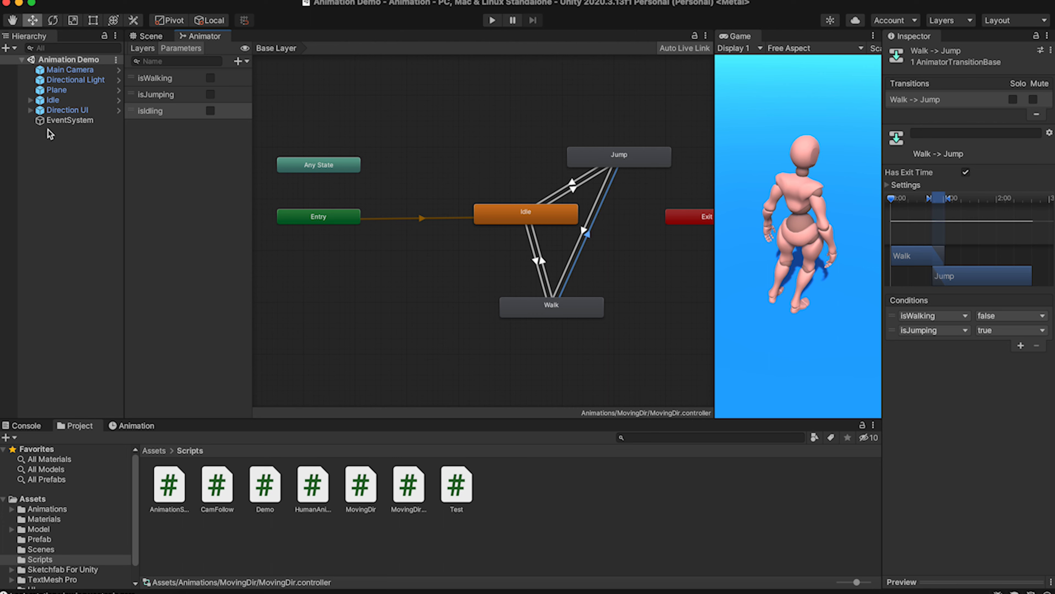
# Clear the console log and reorder the Project window ahead of the Console.
pyautogui.click(26, 426)
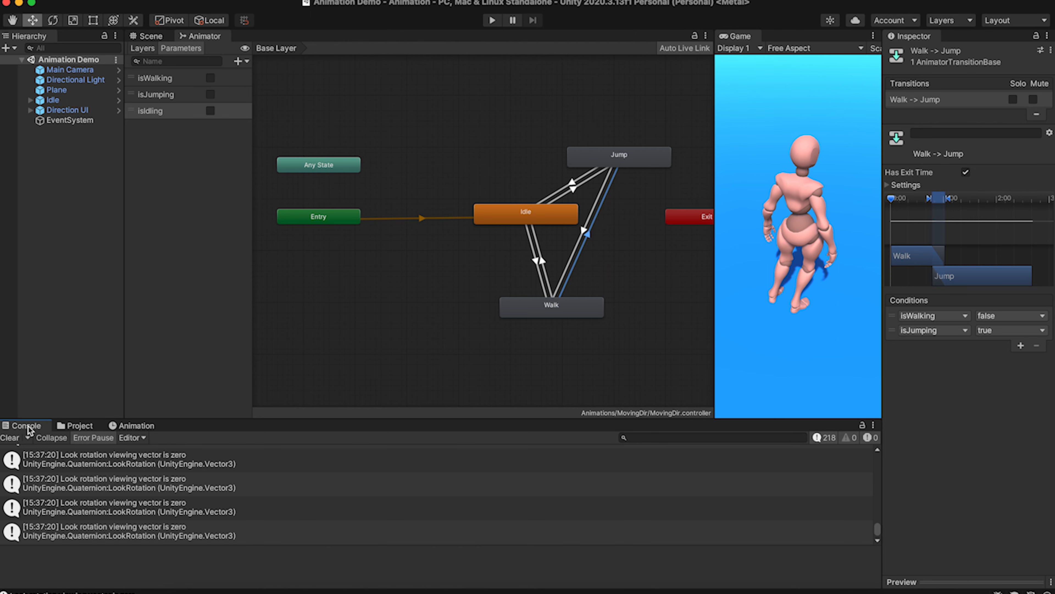
pyautogui.click(9, 437)
pyautogui.moveTo(78, 425); pyautogui.dragTo(25, 427)
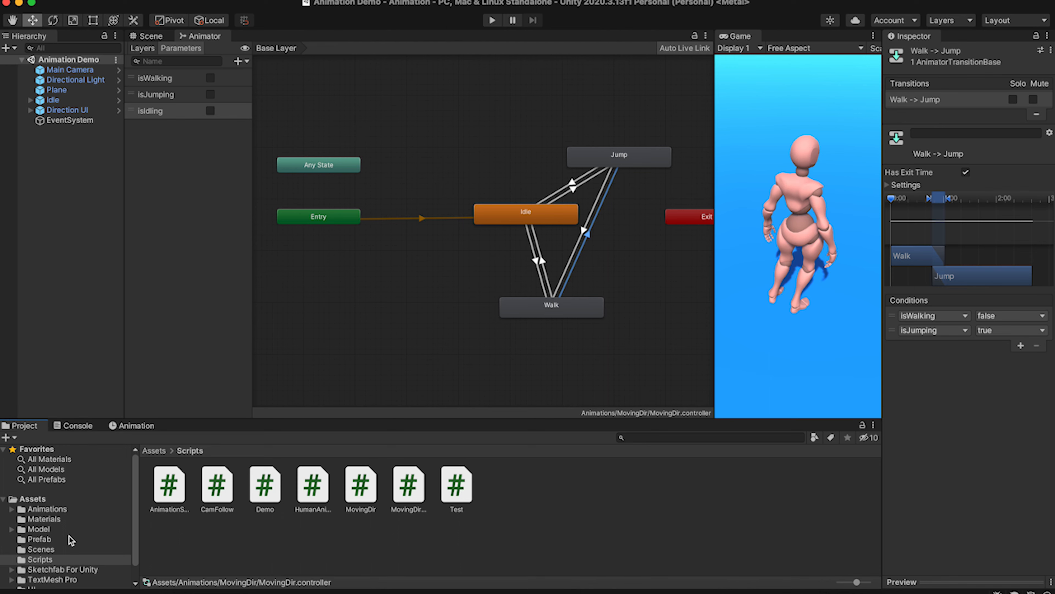
# Create a new scene named UI Anim Demo in the Scenes folder and open it.
pyautogui.click(70, 551)
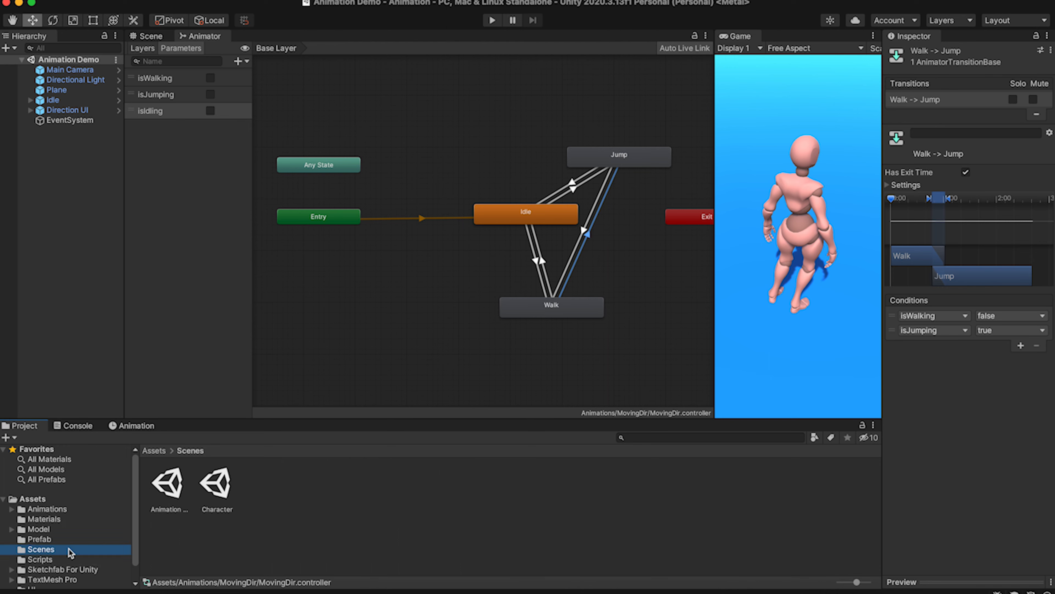
pyautogui.rightClick(261, 516)
pyautogui.moveTo(398, 242)
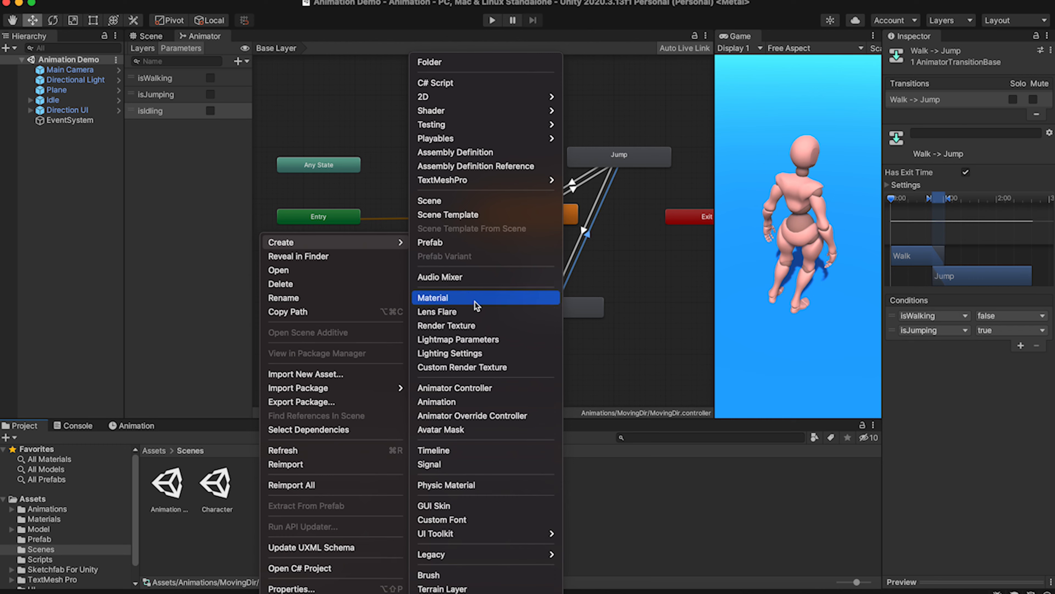
pyautogui.click(482, 198)
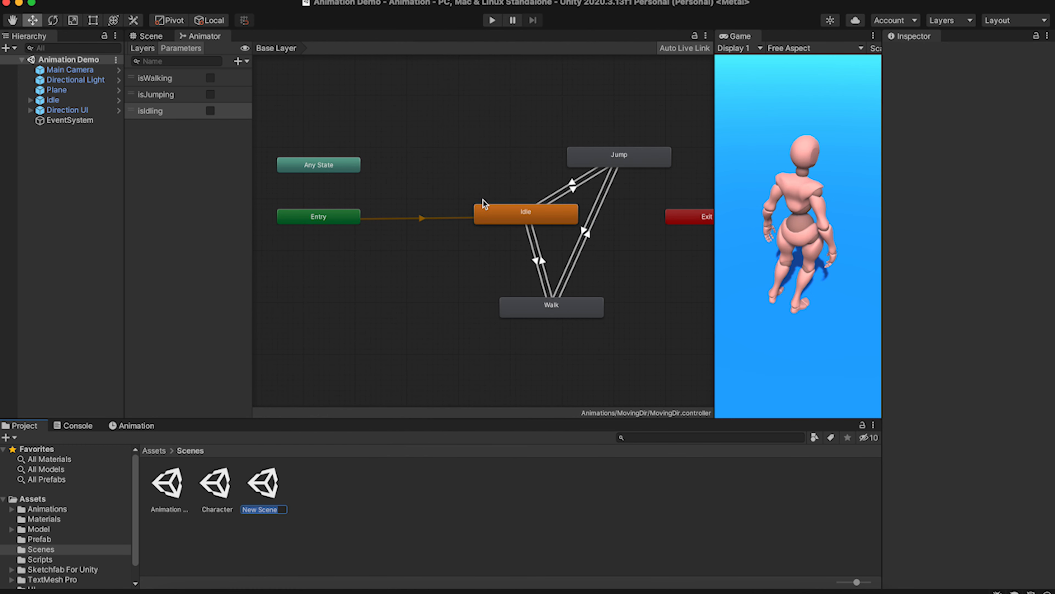
pyautogui.press('BackSpace')
pyautogui.press('Return')
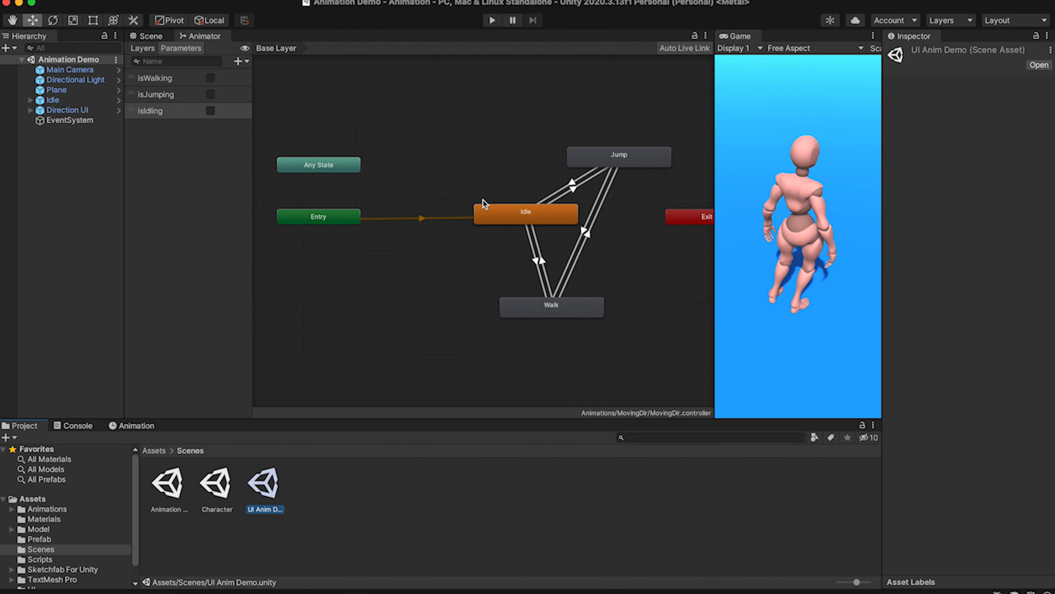
pyautogui.doubleClick(266, 491)
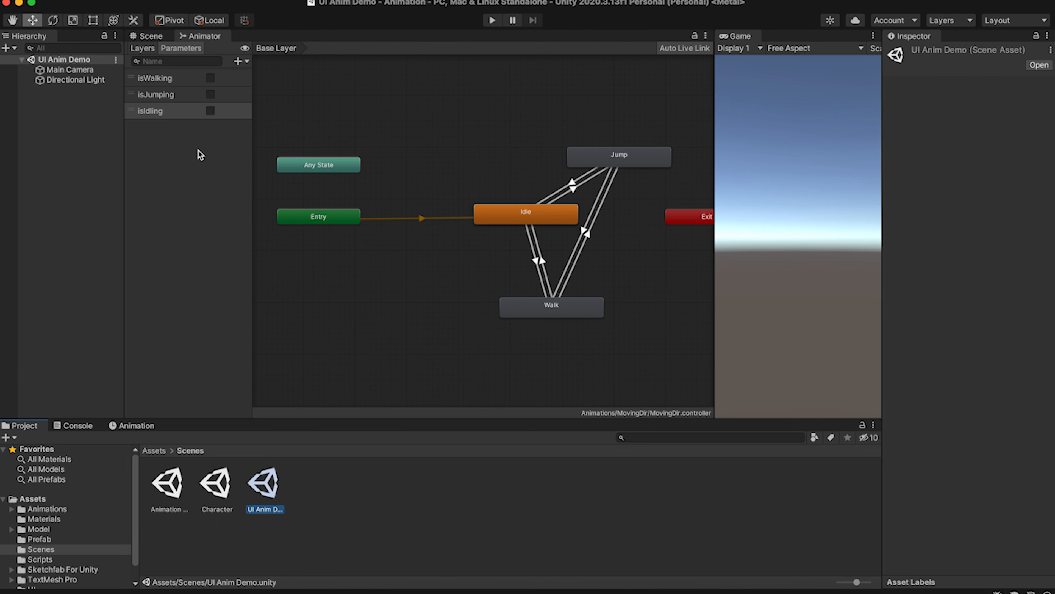
# Dock the Animator window beside the Animation window and widen the Game view next to the Scene view.
pyautogui.moveTo(252, 165); pyautogui.dragTo(651, 186)
pyautogui.moveTo(203, 36); pyautogui.dragTo(211, 427)
pyautogui.click(143, 425)
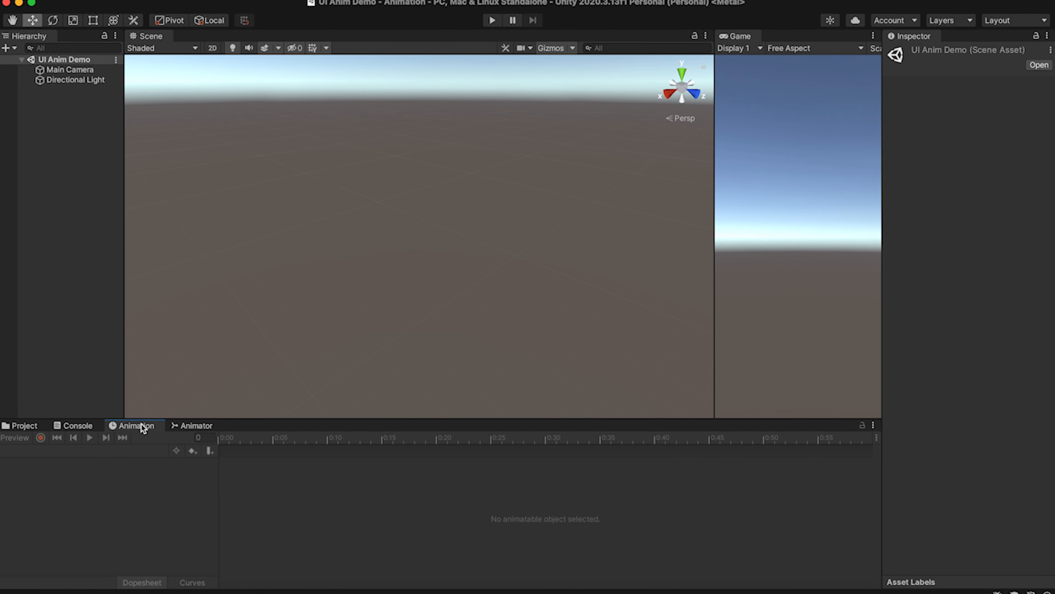
pyautogui.click(188, 425)
pyautogui.click(62, 425)
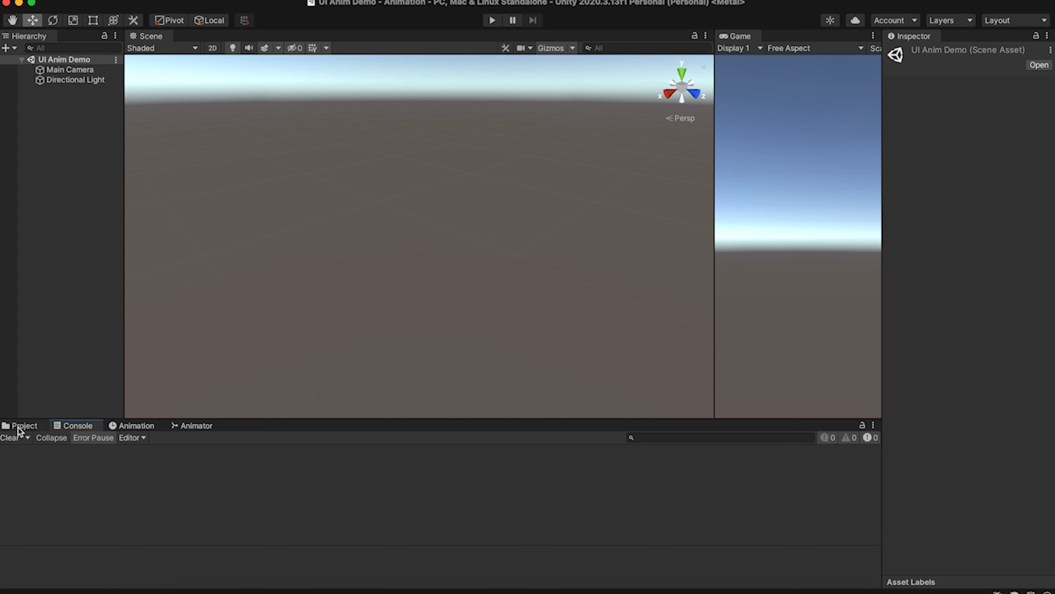
pyautogui.click(25, 425)
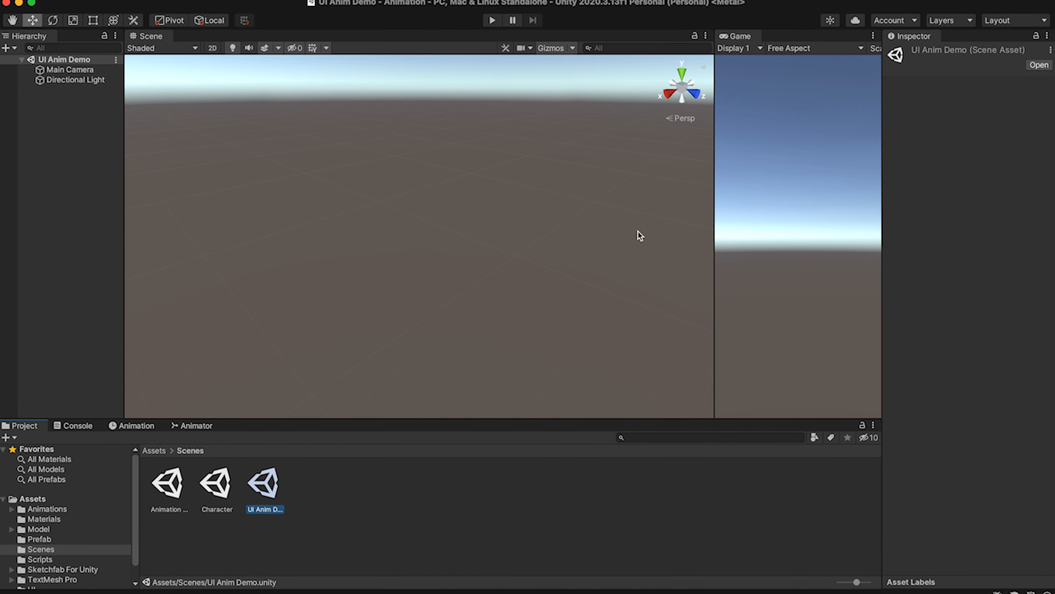
pyautogui.moveTo(714, 229); pyautogui.dragTo(489, 206)
pyautogui.moveTo(488, 259); pyautogui.dragTo(573, 264)
# Inspect the default Main Camera and Directional Light of the new scene, and clear the selection.
pyautogui.click(82, 71)
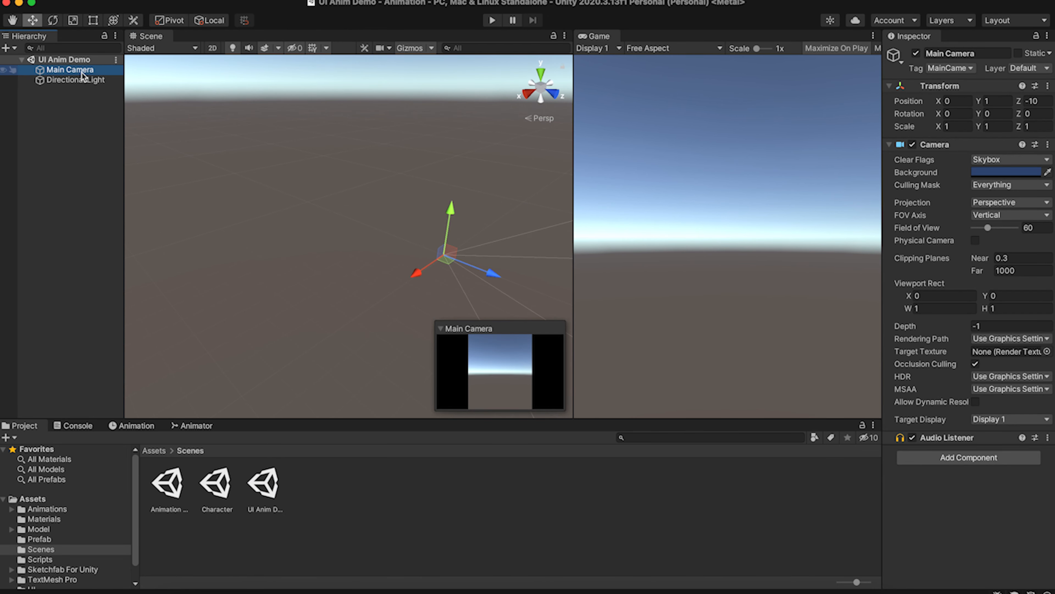
pyautogui.click(86, 81)
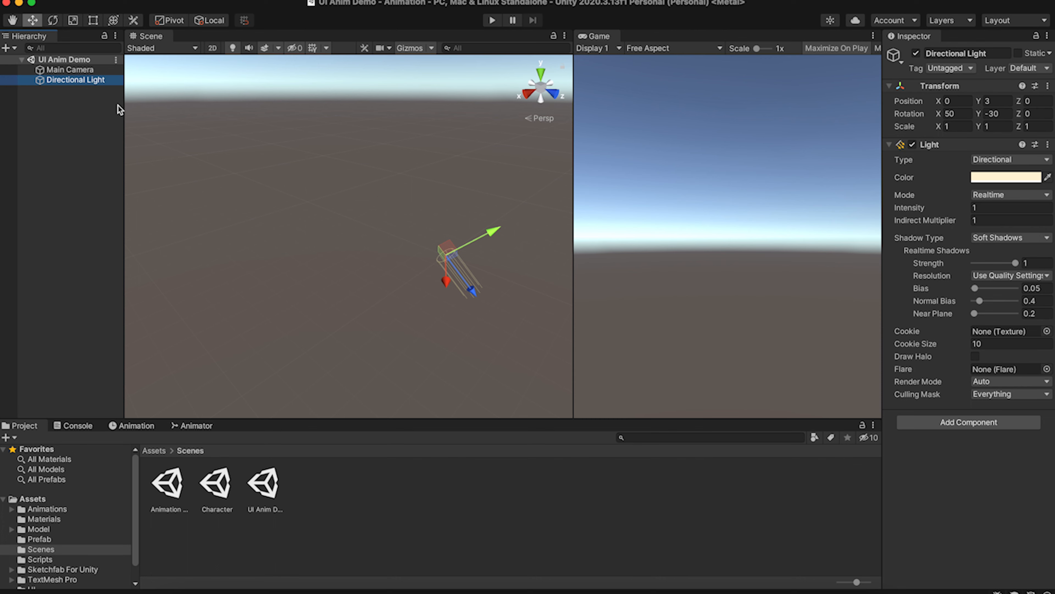
pyautogui.click(92, 71)
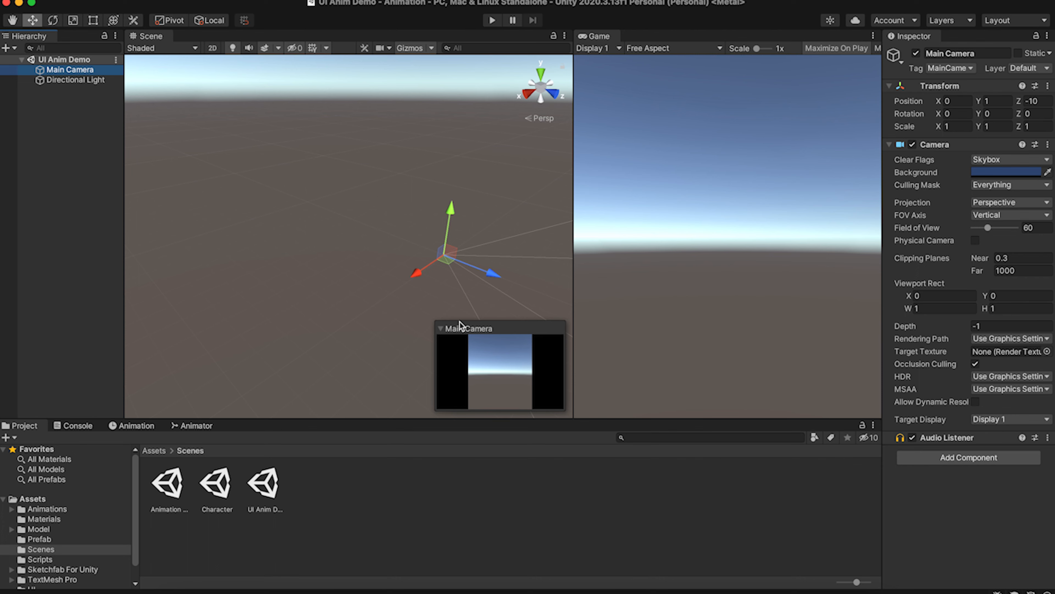
pyautogui.click(336, 304)
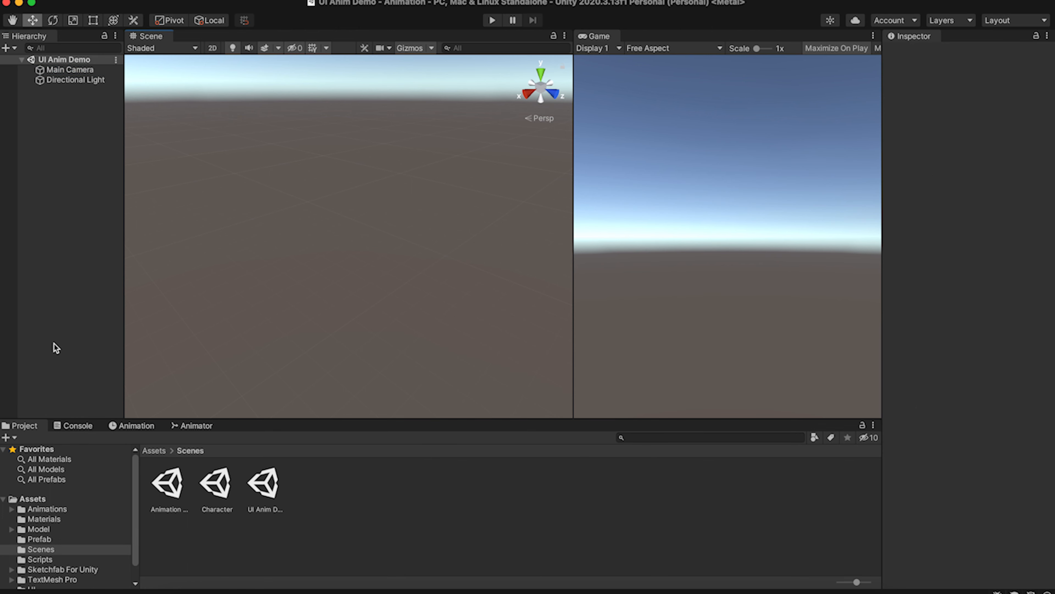
# Add the Plane prefab to the scene, reset its Transform, frame it in the Scene view and save the scene.
pyautogui.click(48, 538)
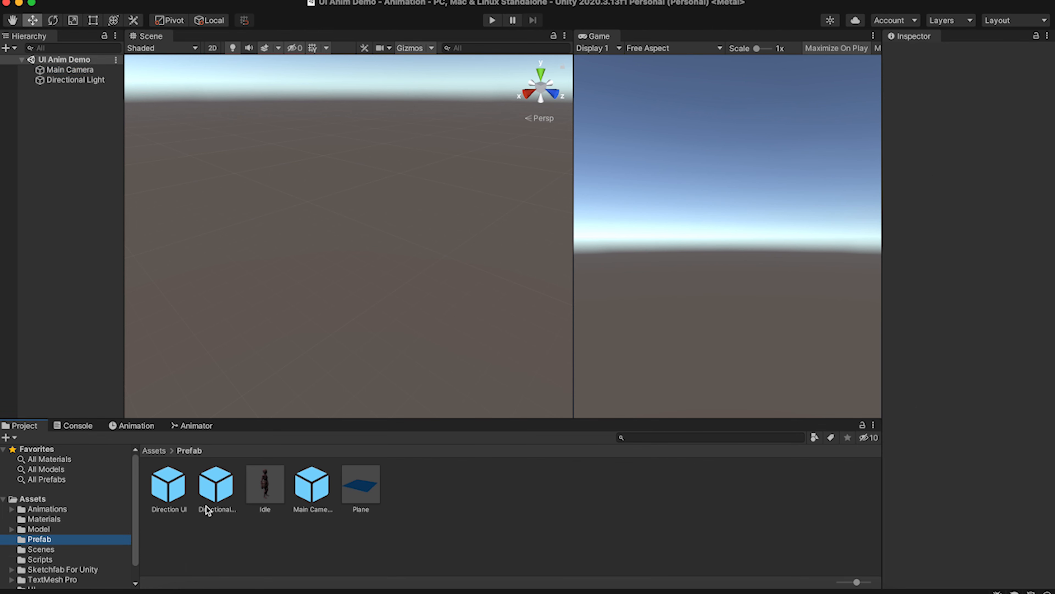
pyautogui.moveTo(366, 493); pyautogui.dragTo(366, 294)
pyautogui.press('f')
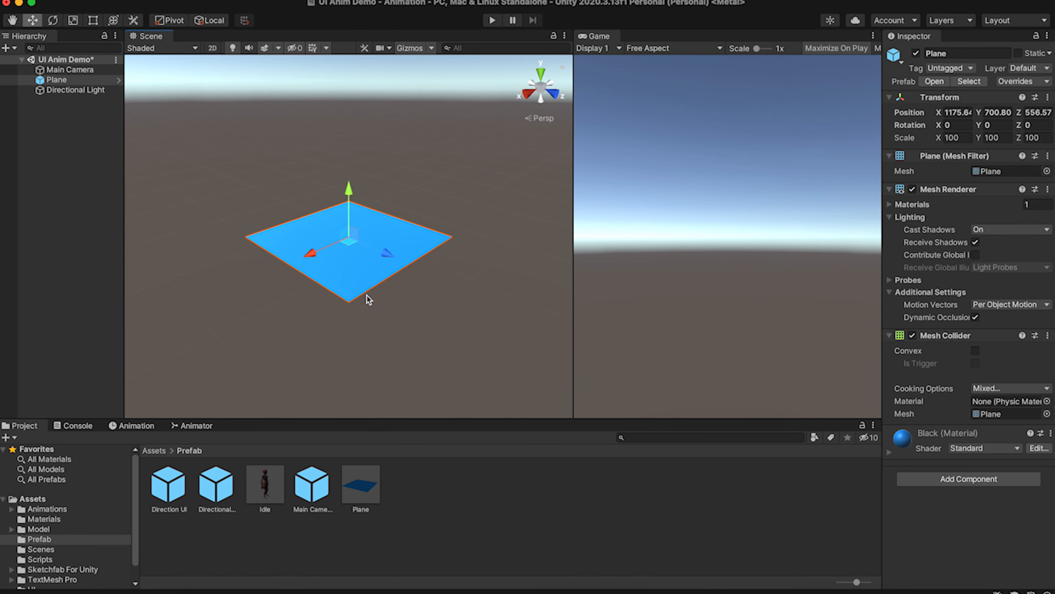
pyautogui.click(1048, 99)
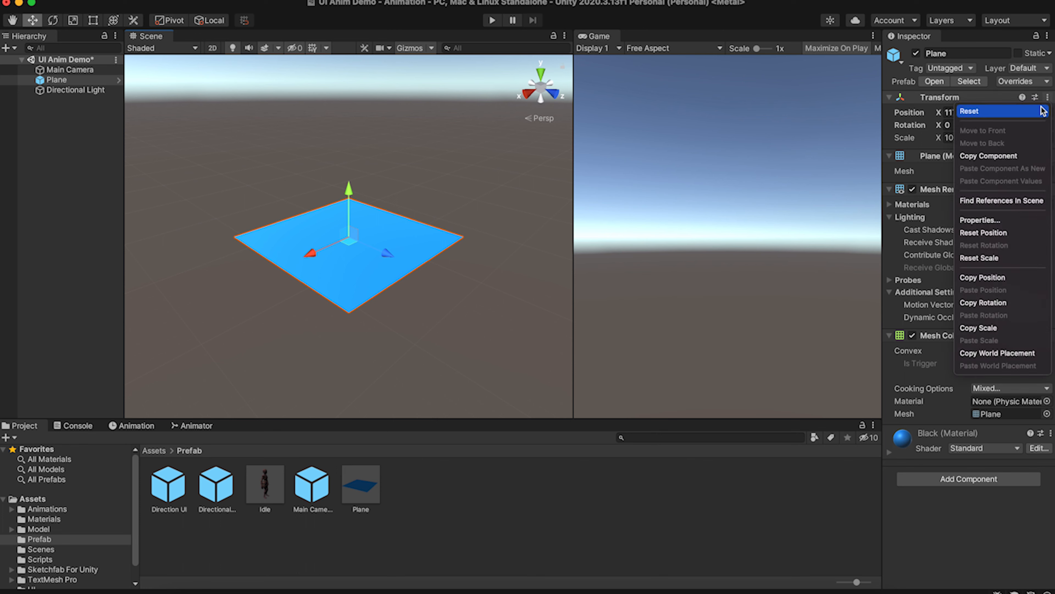
pyautogui.click(1037, 112)
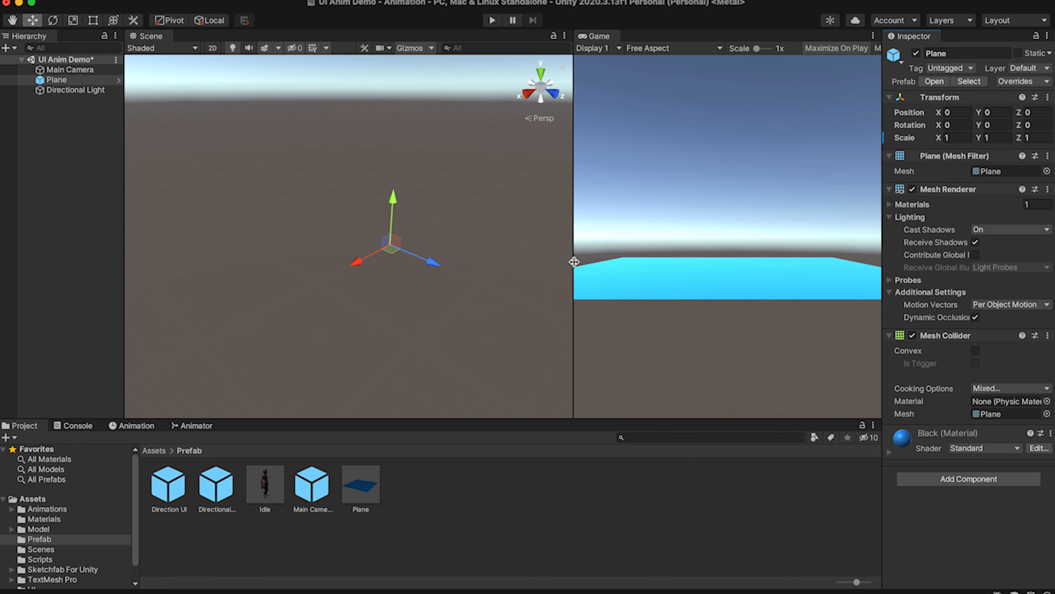
pyautogui.doubleClick(89, 79)
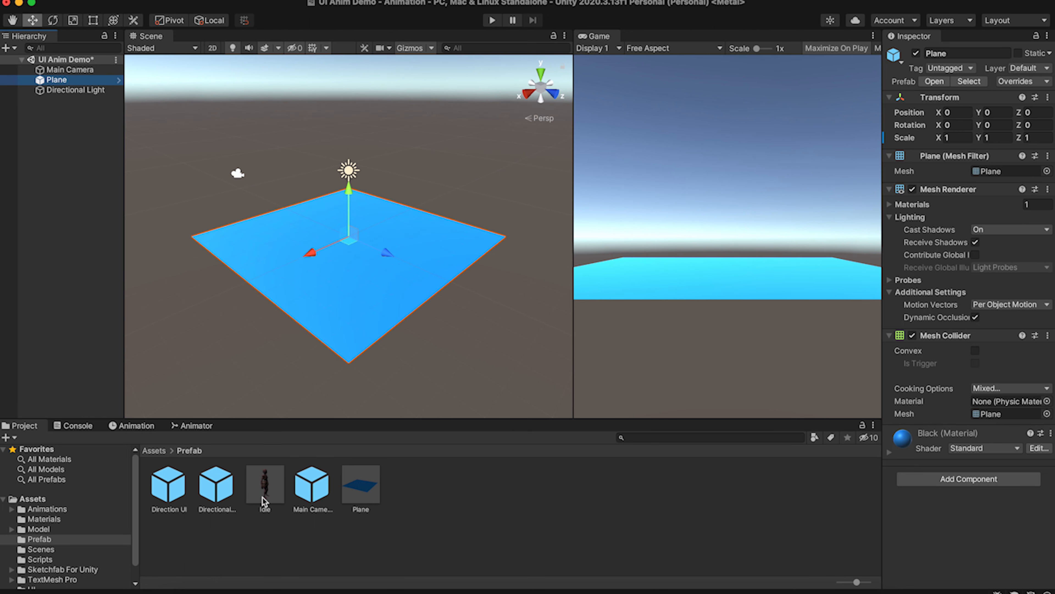
pyautogui.click(263, 487)
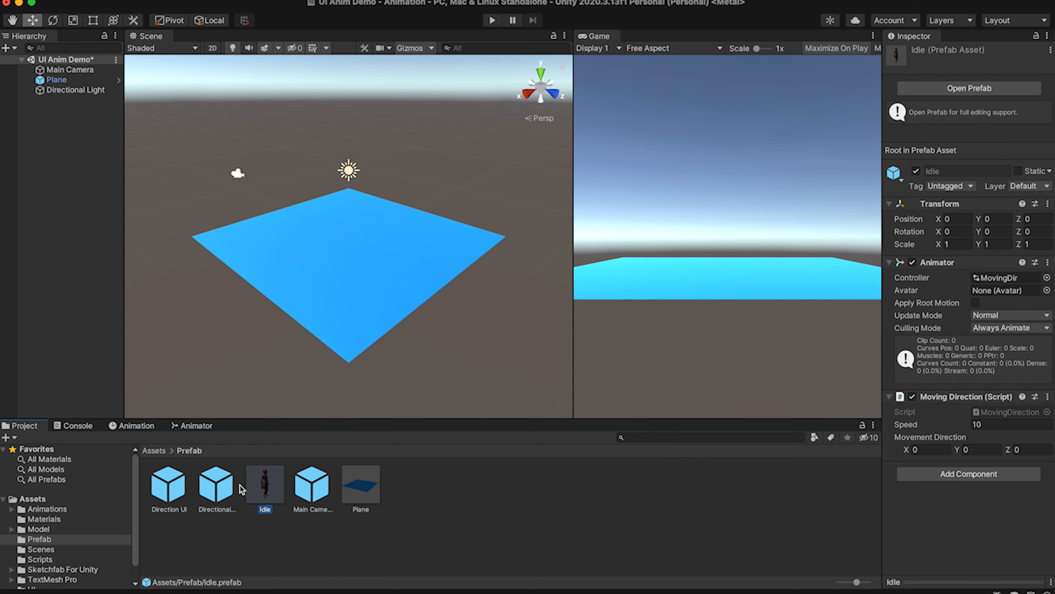
pyautogui.press('super+s')
# Review the Idle, Jumping, Run and Walk character models in the Model folder.
pyautogui.click(73, 528)
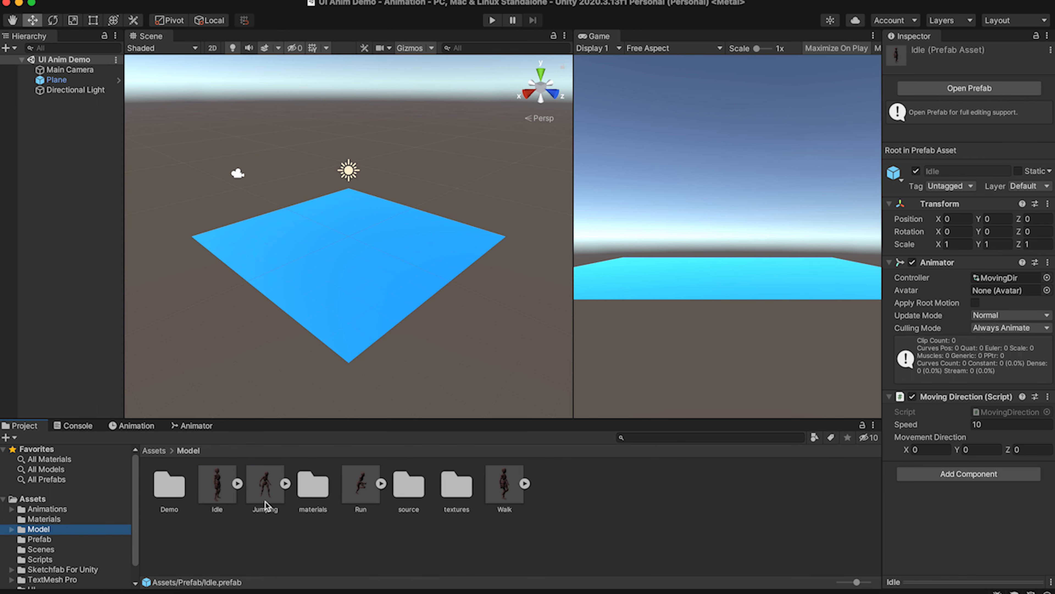
pyautogui.click(223, 495)
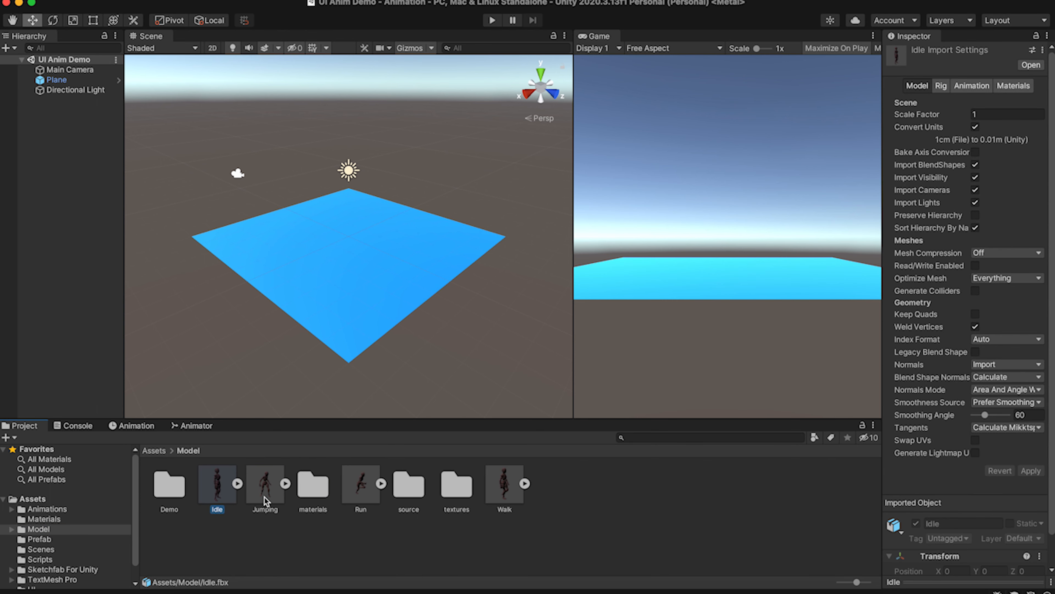
pyautogui.click(264, 497)
pyautogui.click(364, 491)
pyautogui.click(505, 497)
pyautogui.click(226, 492)
pyautogui.click(265, 490)
pyautogui.click(359, 491)
pyautogui.click(489, 487)
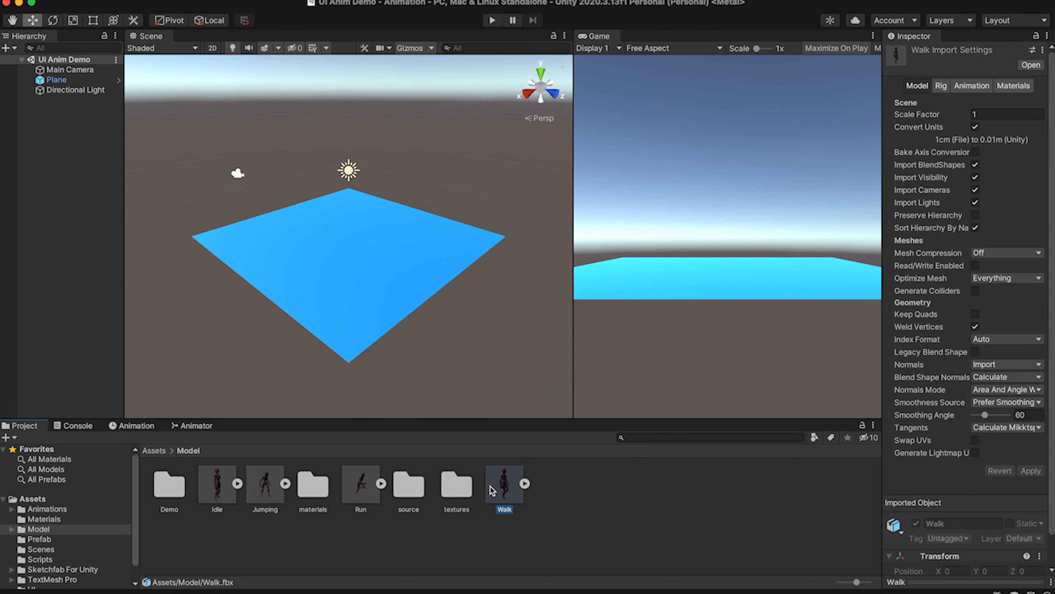
pyautogui.click(208, 489)
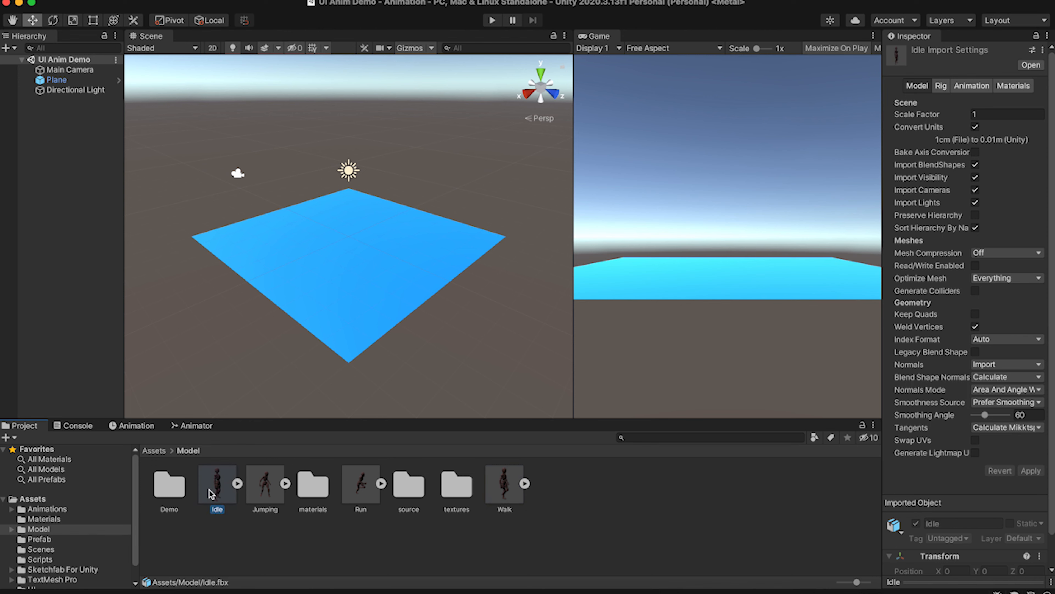
pyautogui.click(269, 496)
pyautogui.click(359, 495)
pyautogui.click(509, 496)
pyautogui.click(253, 497)
pyautogui.click(362, 489)
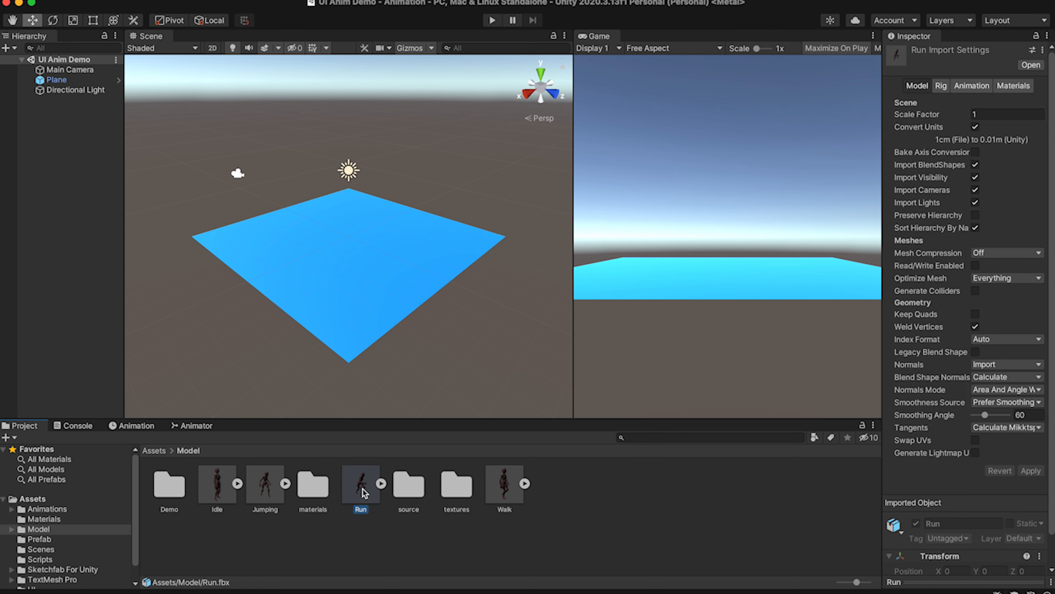
pyautogui.click(502, 496)
pyautogui.click(259, 493)
pyautogui.click(360, 495)
pyautogui.click(516, 495)
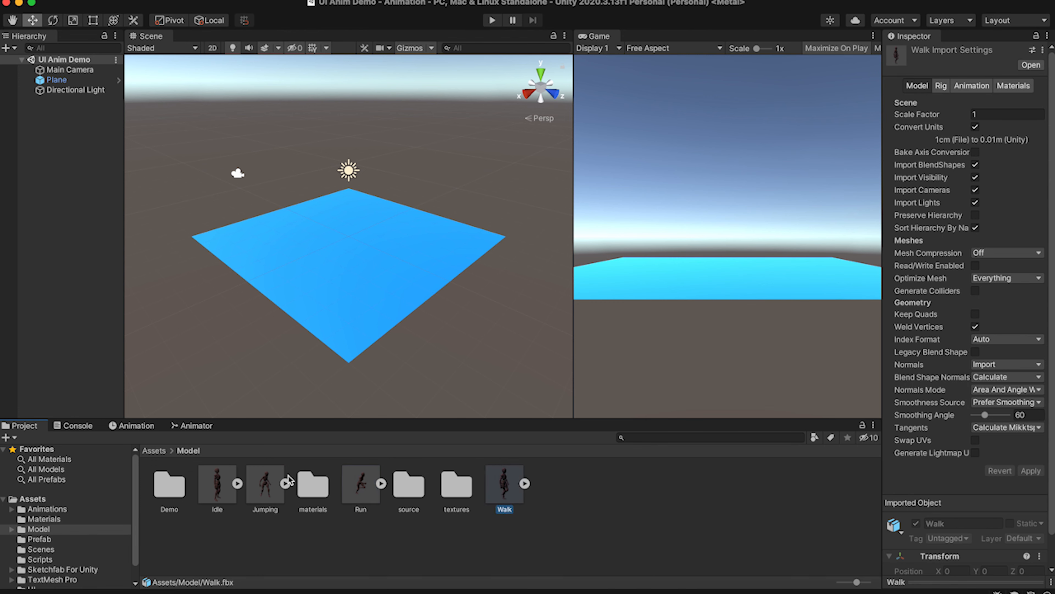
# Inspect the animation clip embedded in the Jumping model, and collapse the expanded model contents again.
pyautogui.click(286, 483)
pyautogui.click(659, 487)
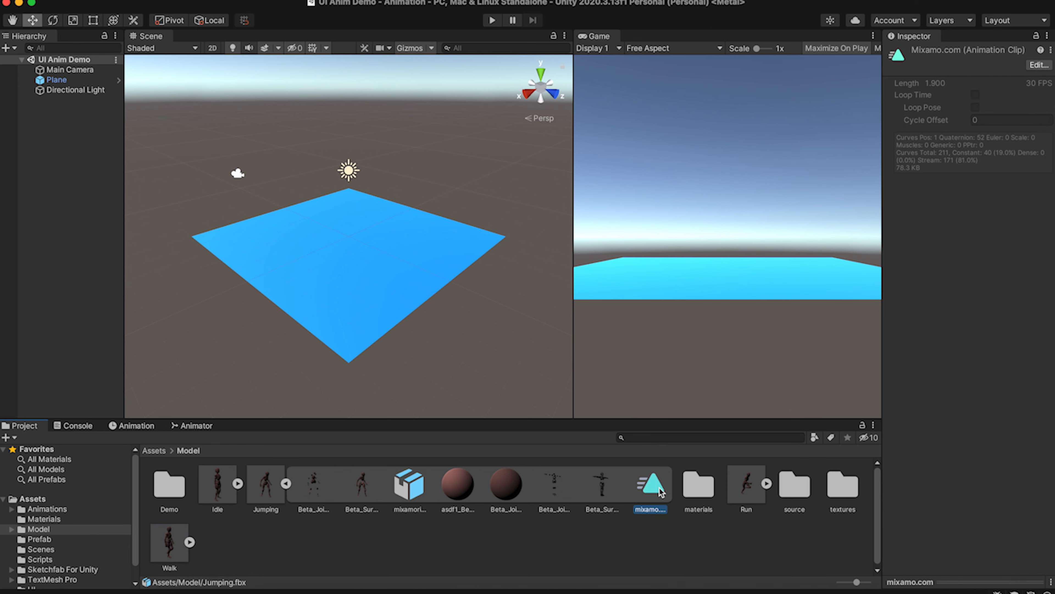
pyautogui.click(238, 483)
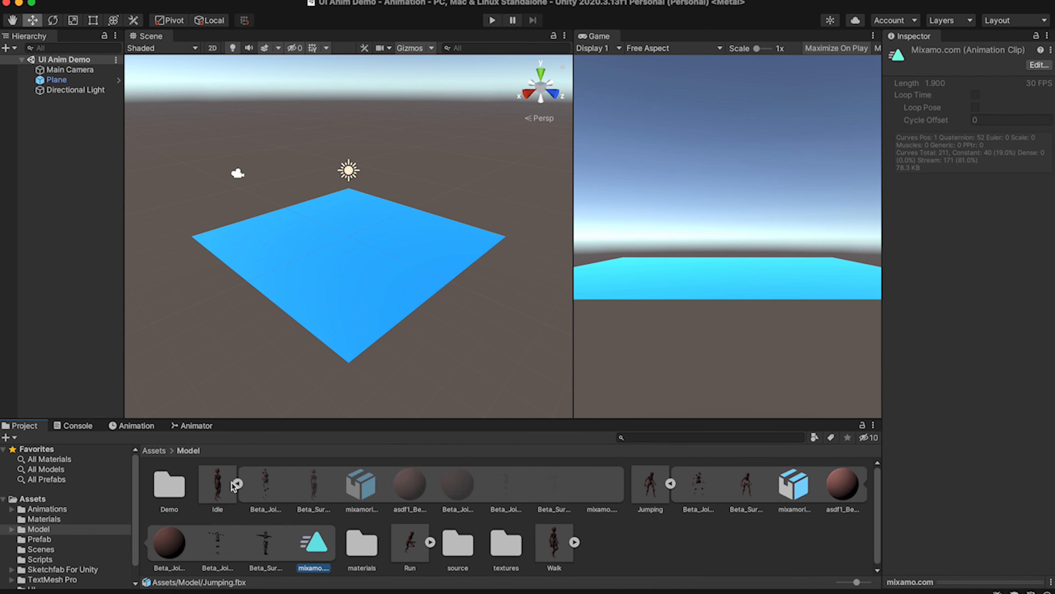
pyautogui.click(238, 483)
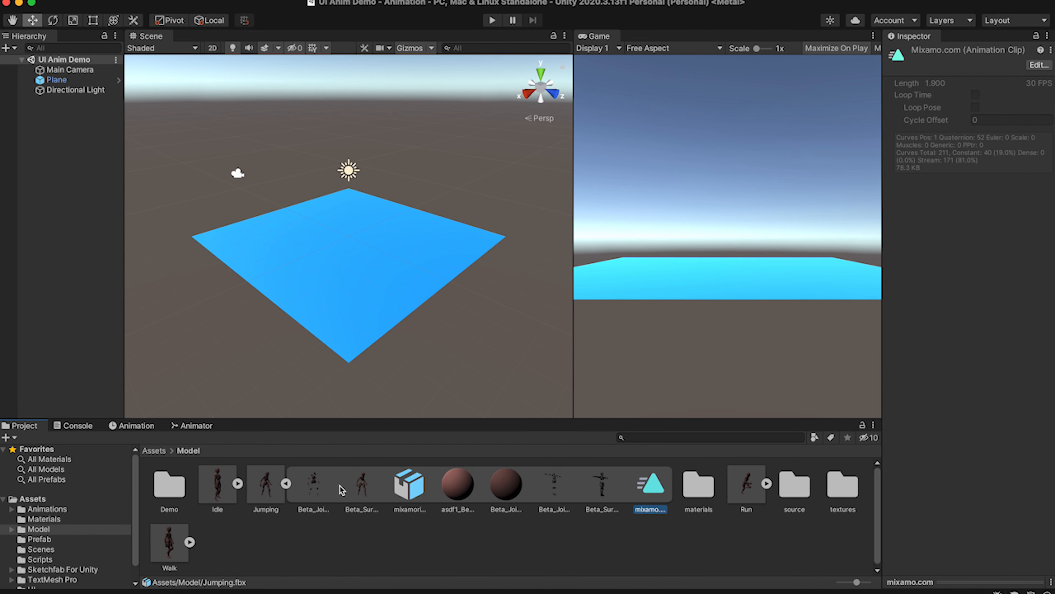
pyautogui.click(286, 483)
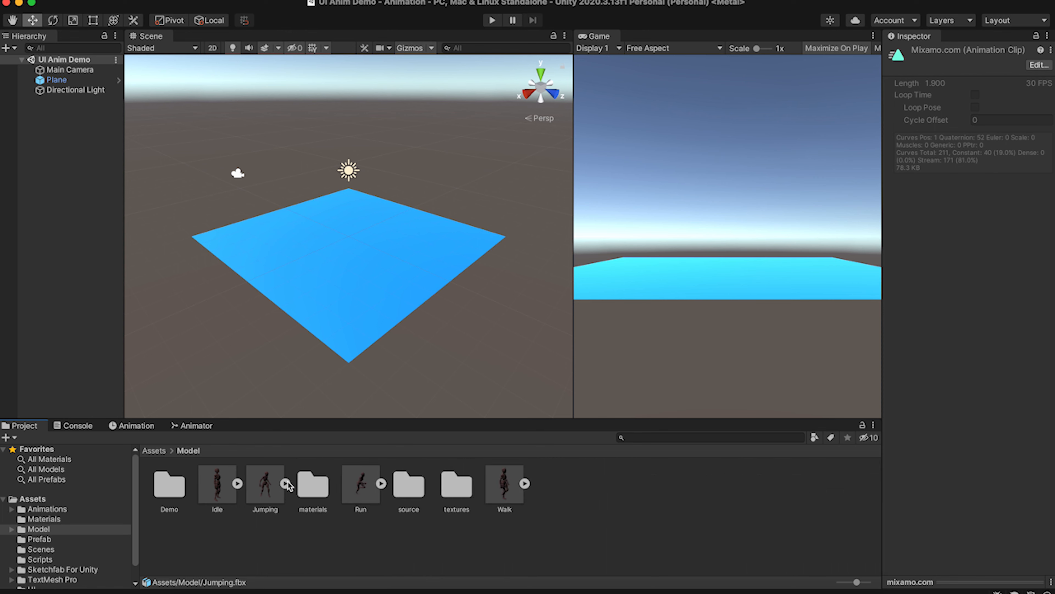
# Duplicate the animation clip embedded in the Idle model and name the copy Idle_Ui.
pyautogui.click(238, 483)
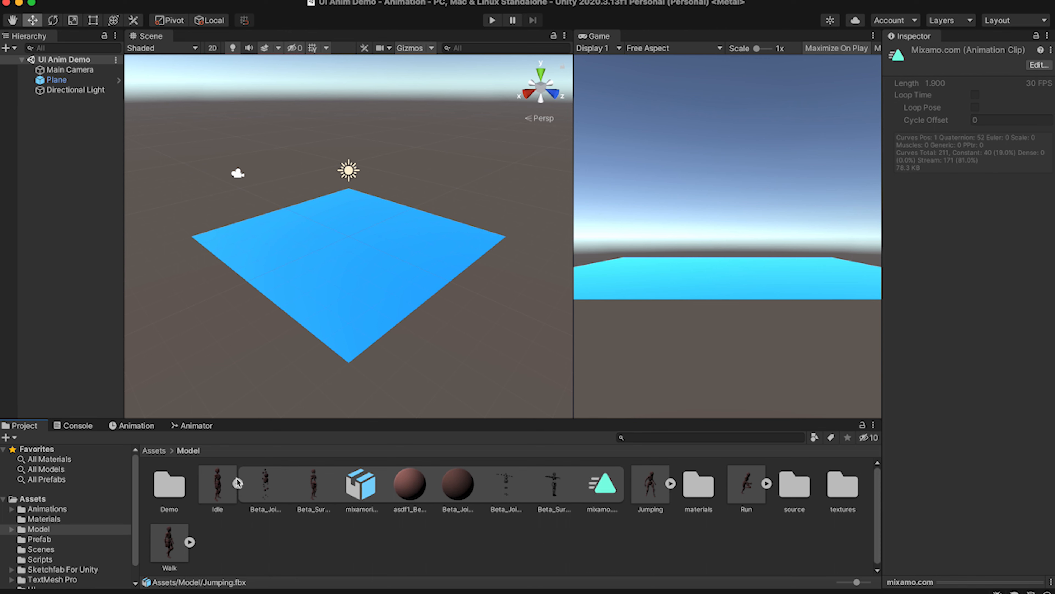
pyautogui.click(607, 491)
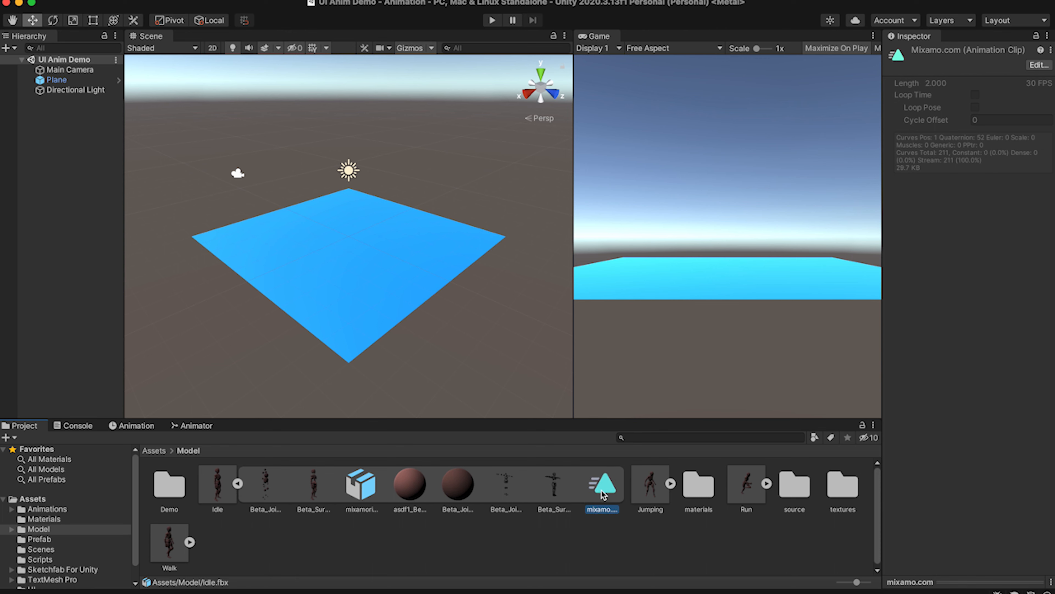
pyautogui.press('super+d')
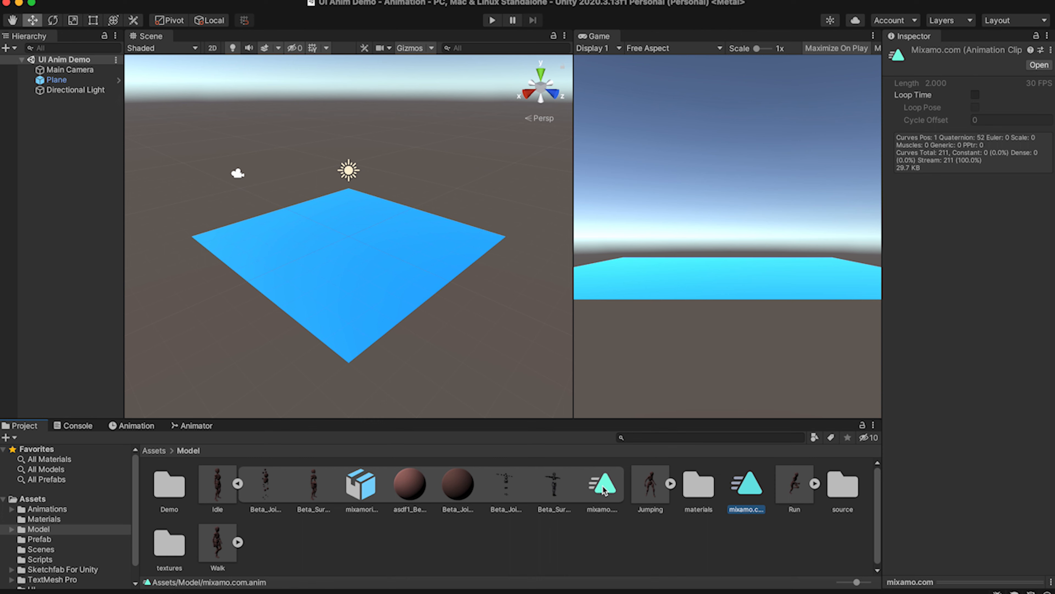
pyautogui.press('Return')
pyautogui.write('Idle_Ui')
pyautogui.press('Return')
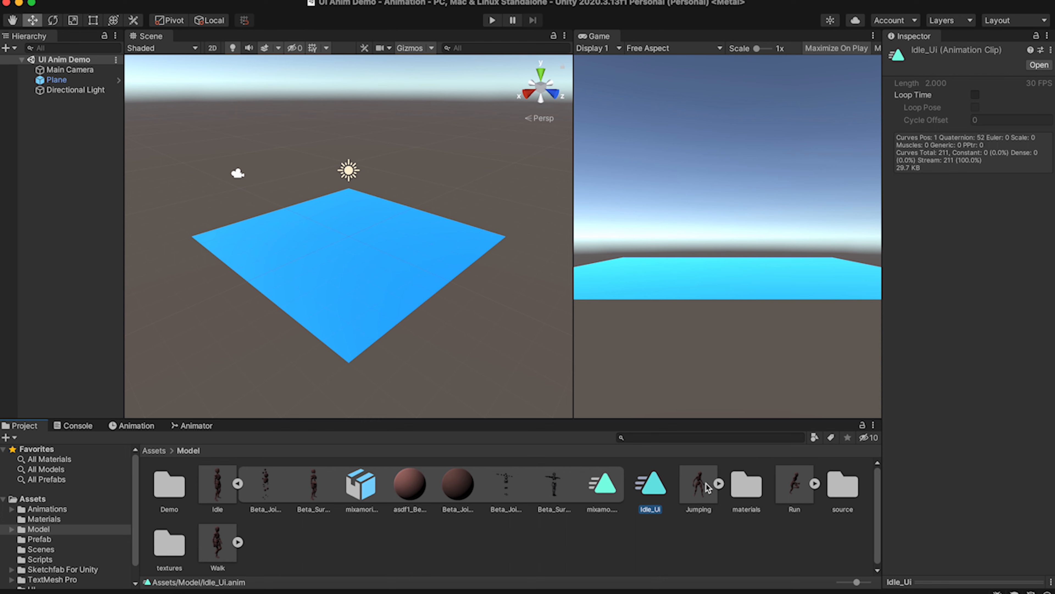
# Duplicate the animation clip embedded in the Jumping model and name the copy Jumping_Ui.
pyautogui.click(718, 483)
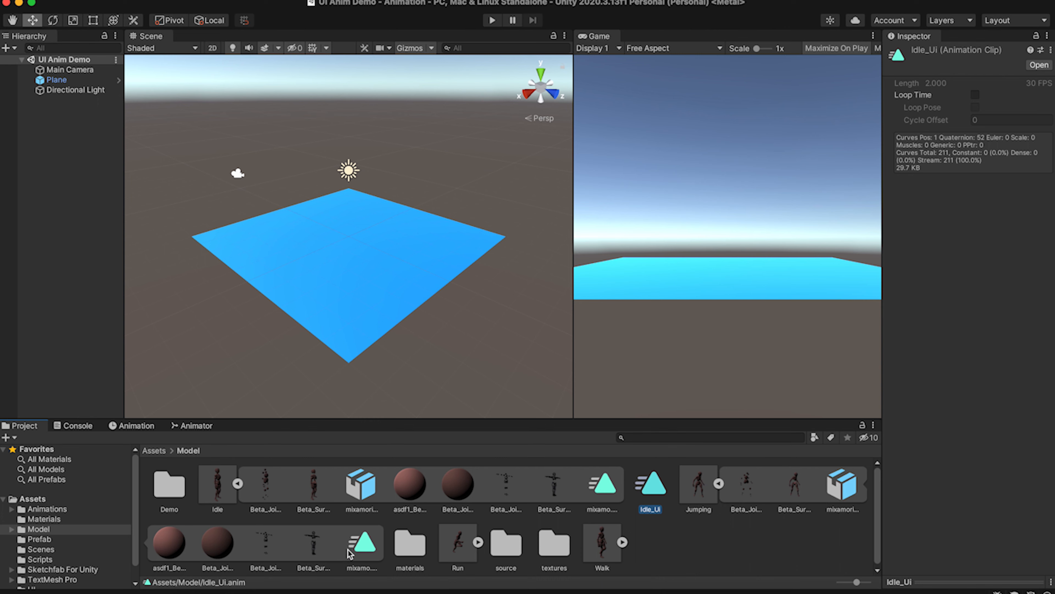
pyautogui.click(361, 548)
pyautogui.hotkey('ctrl', 'd')
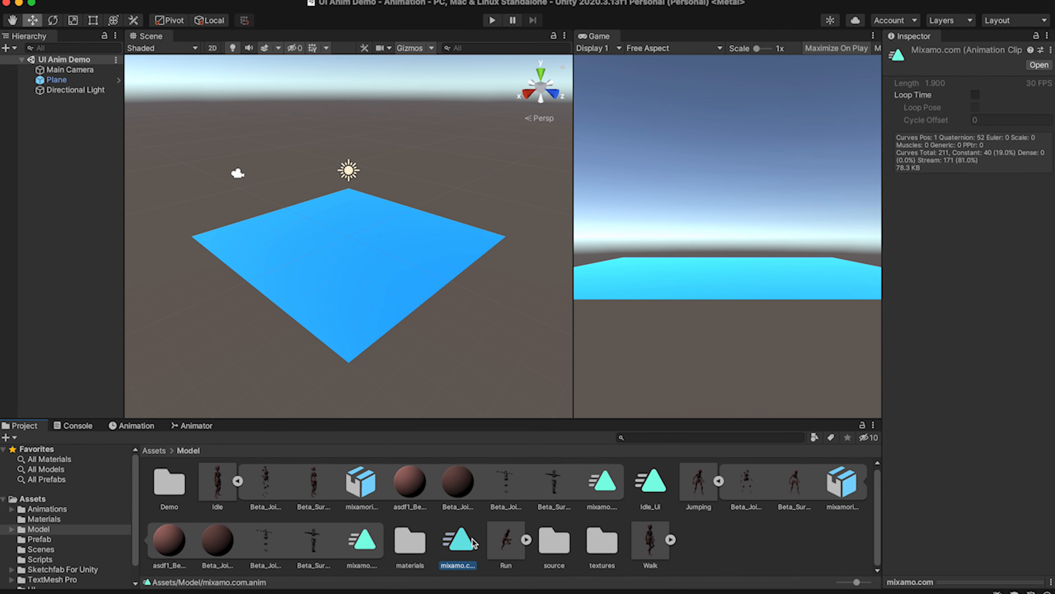
pyautogui.press('Return')
pyautogui.press('BackSpace')
pyautogui.write('Jumping_Ui')
pyautogui.press('Return')
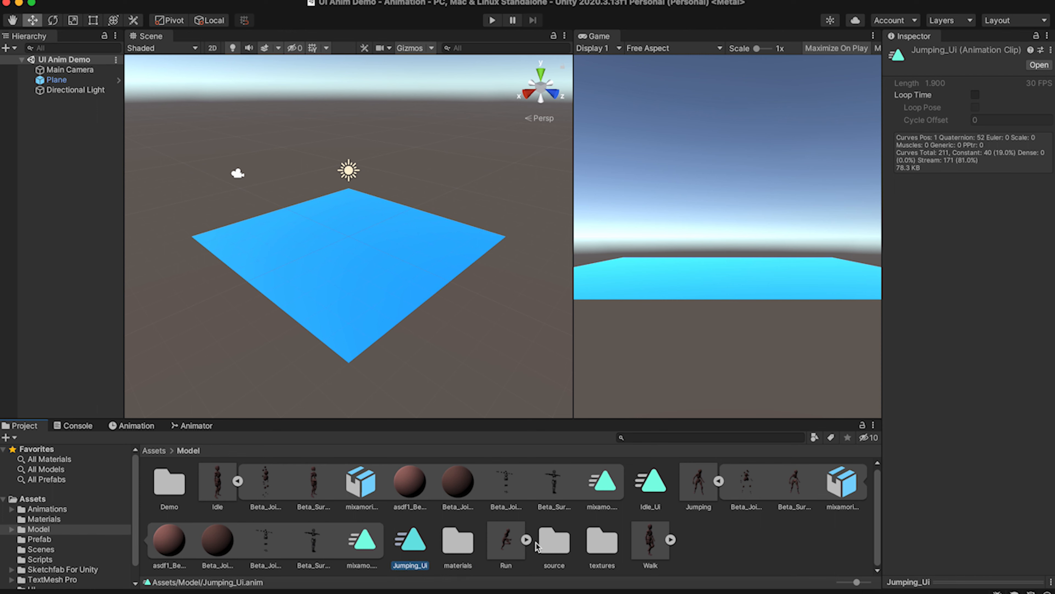
# Check the isWalking, isJumping and isIdling Animator parameters and the Jumping_Ui keyframes, and return to the Model folder.
pyautogui.click(527, 540)
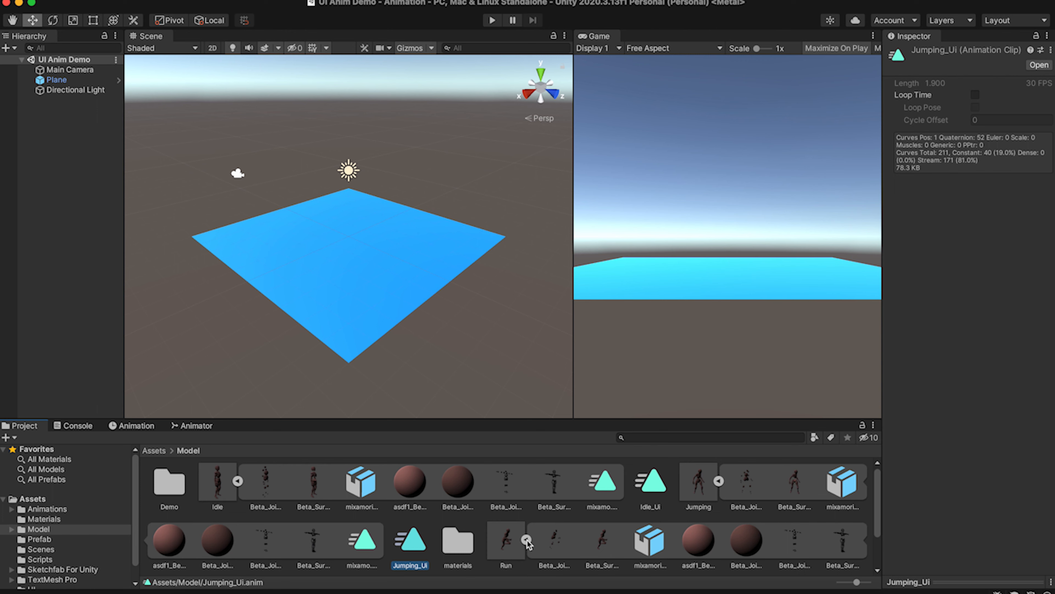
pyautogui.click(526, 539)
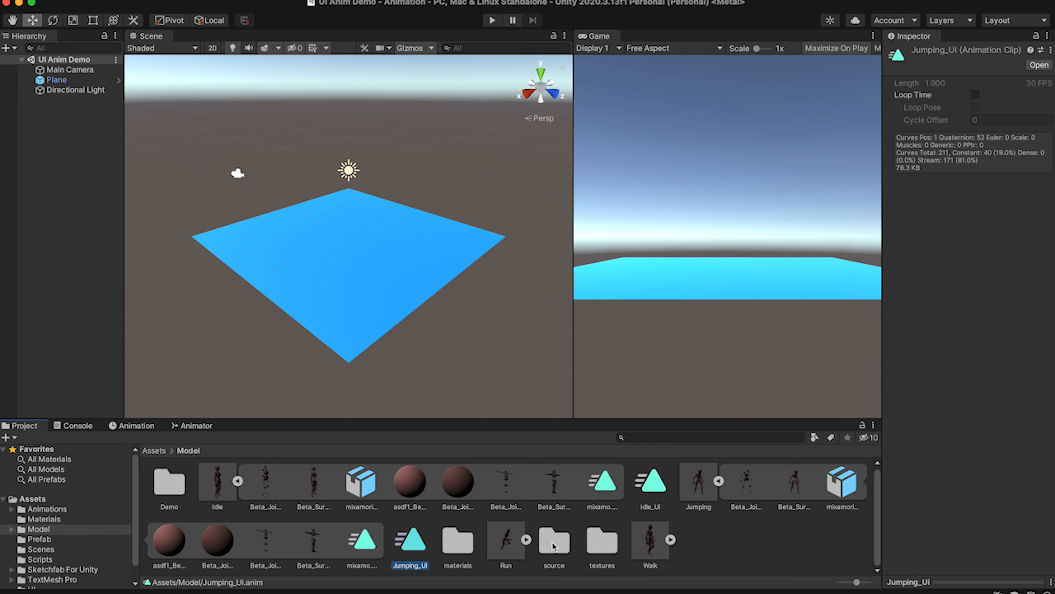
pyautogui.click(196, 426)
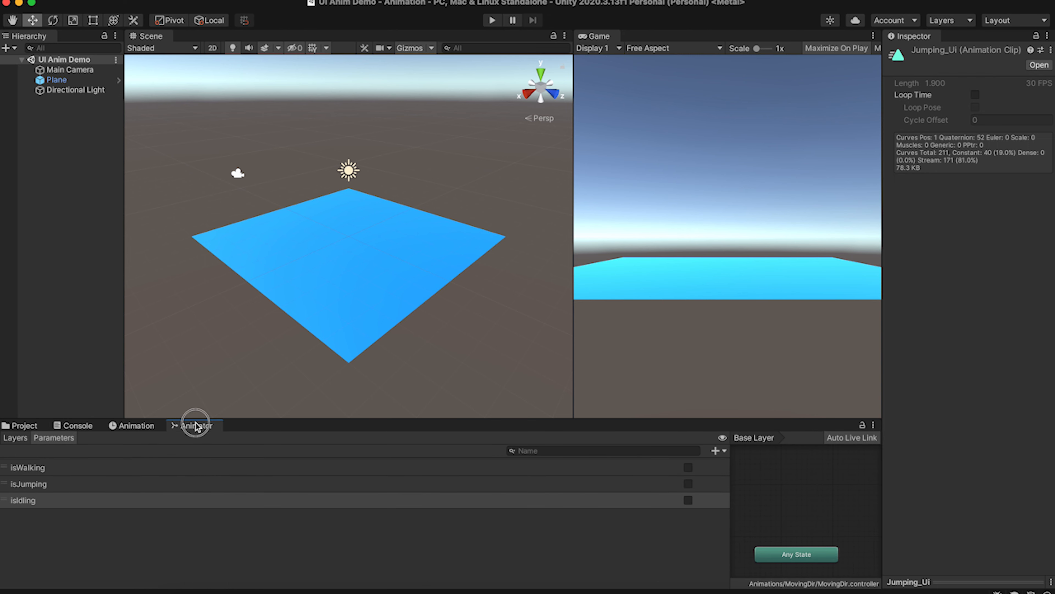
pyautogui.click(35, 468)
pyautogui.click(36, 483)
pyautogui.click(34, 500)
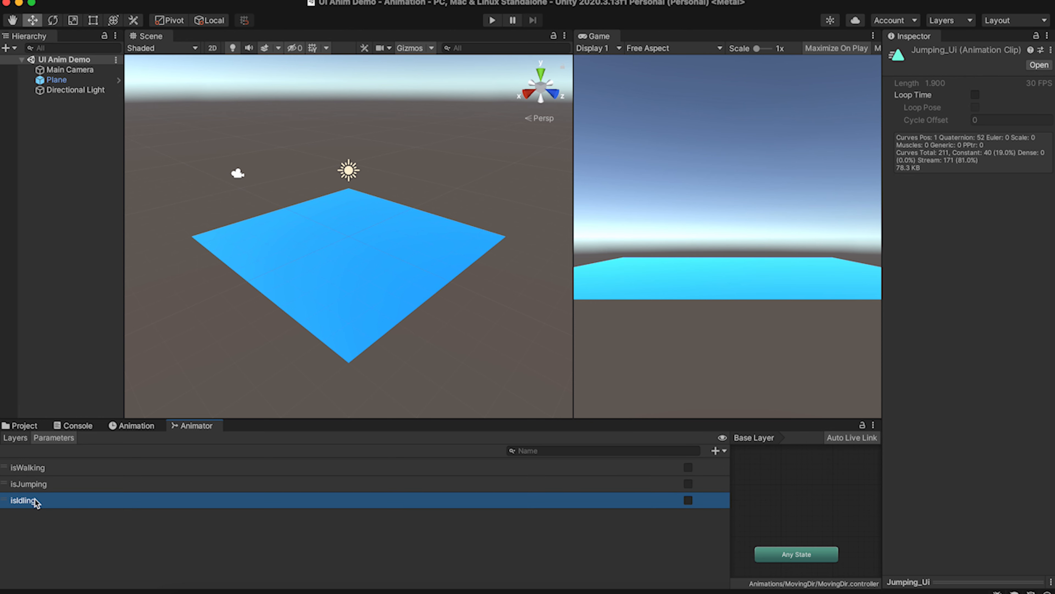
pyautogui.click(77, 426)
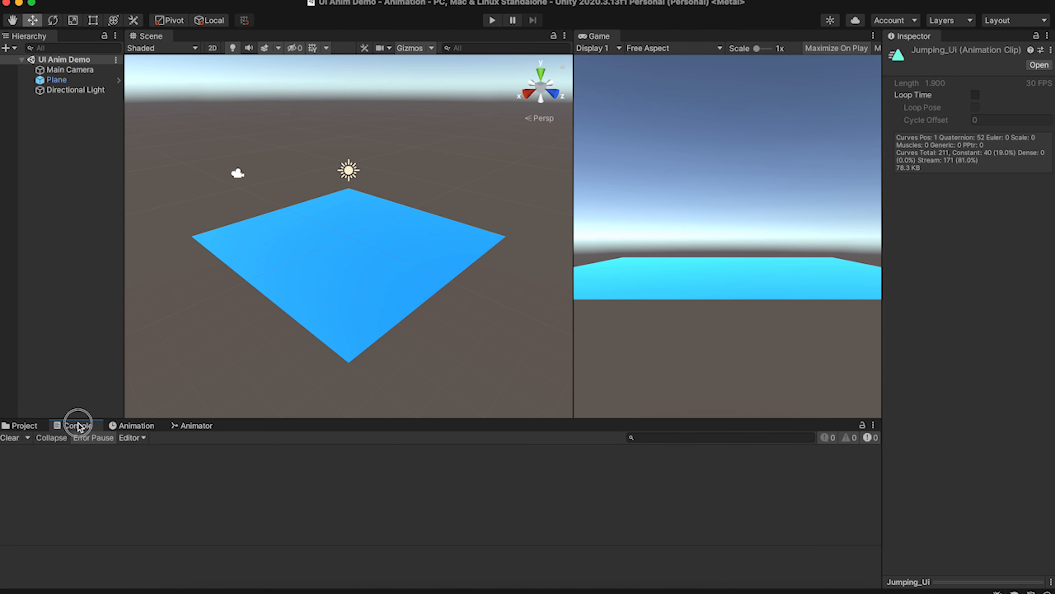
pyautogui.click(138, 426)
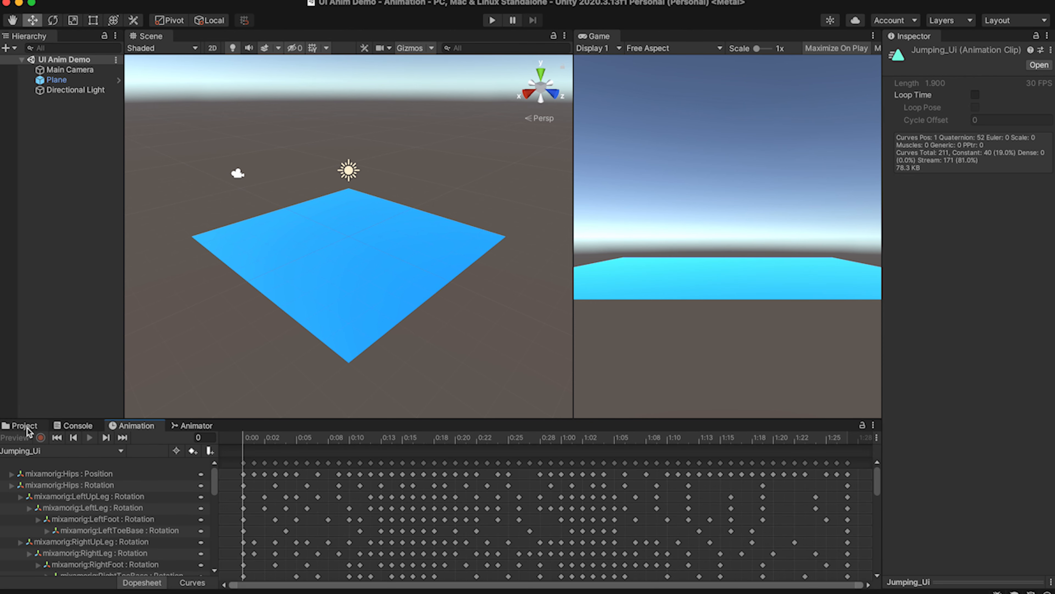
pyautogui.click(27, 427)
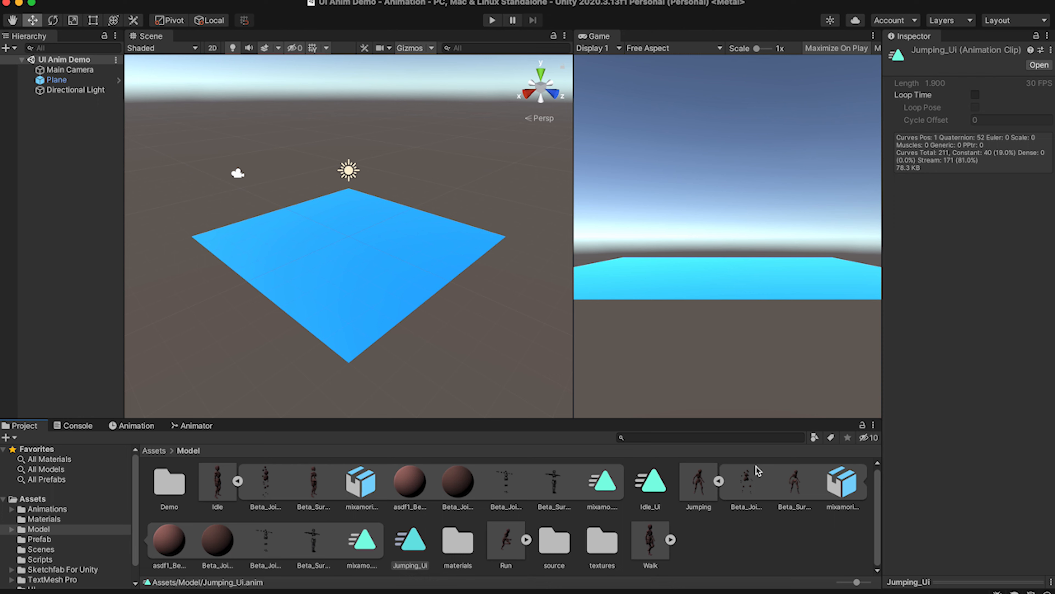
# Duplicate the animation clip embedded in the Walk model and name the copy Walking_Ui.
pyautogui.click(671, 539)
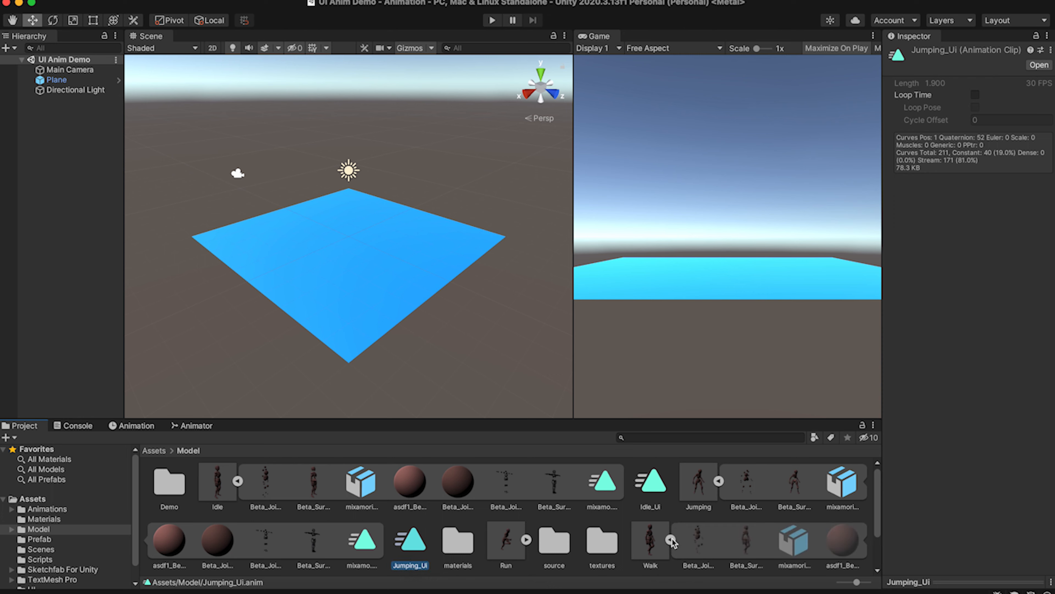
pyautogui.scroll(-2, 764, 553)
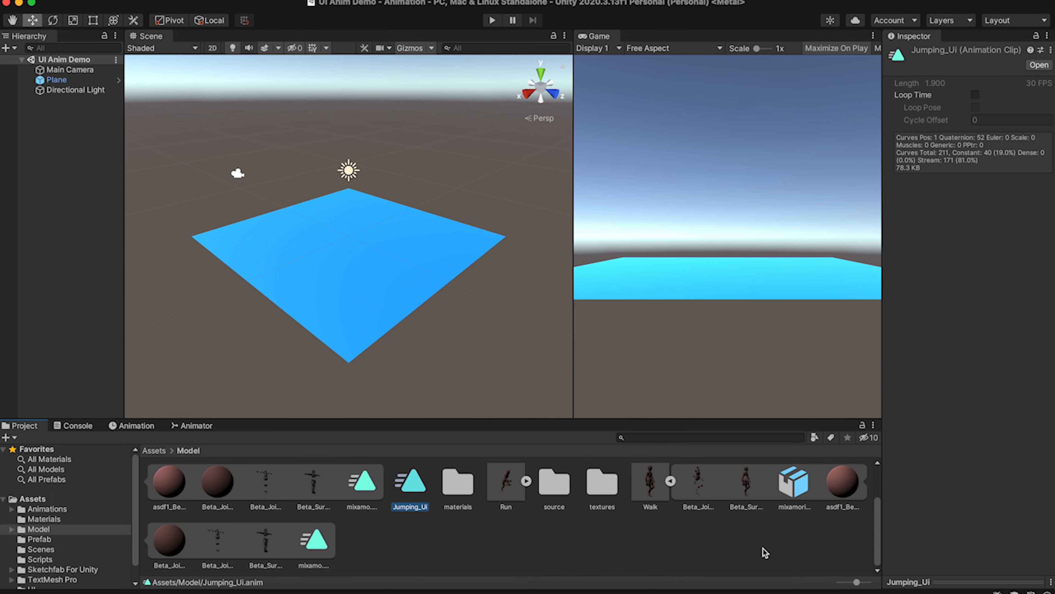
pyautogui.click(315, 539)
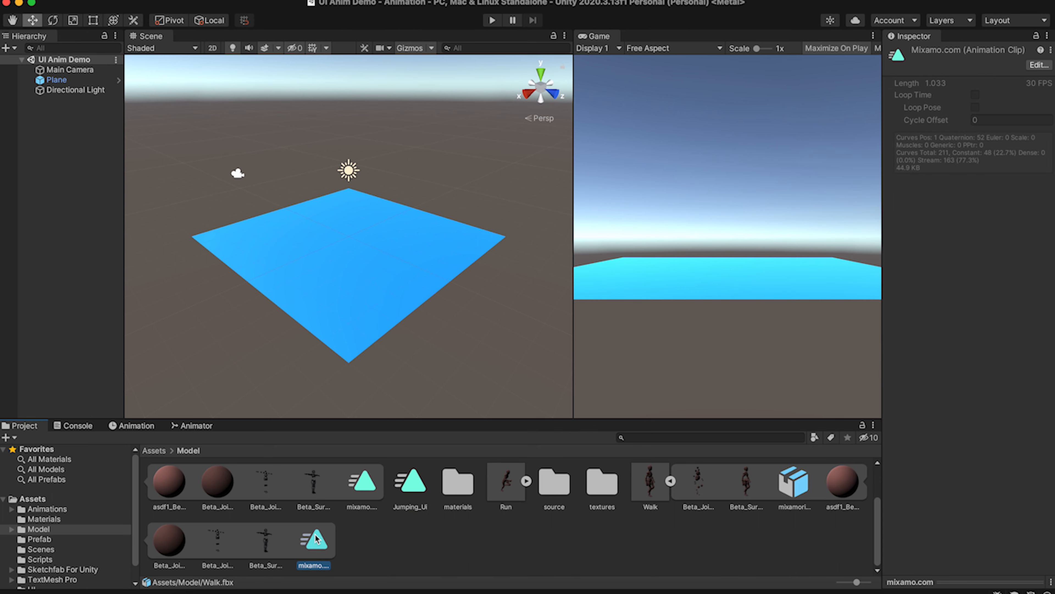
pyautogui.press('super+d')
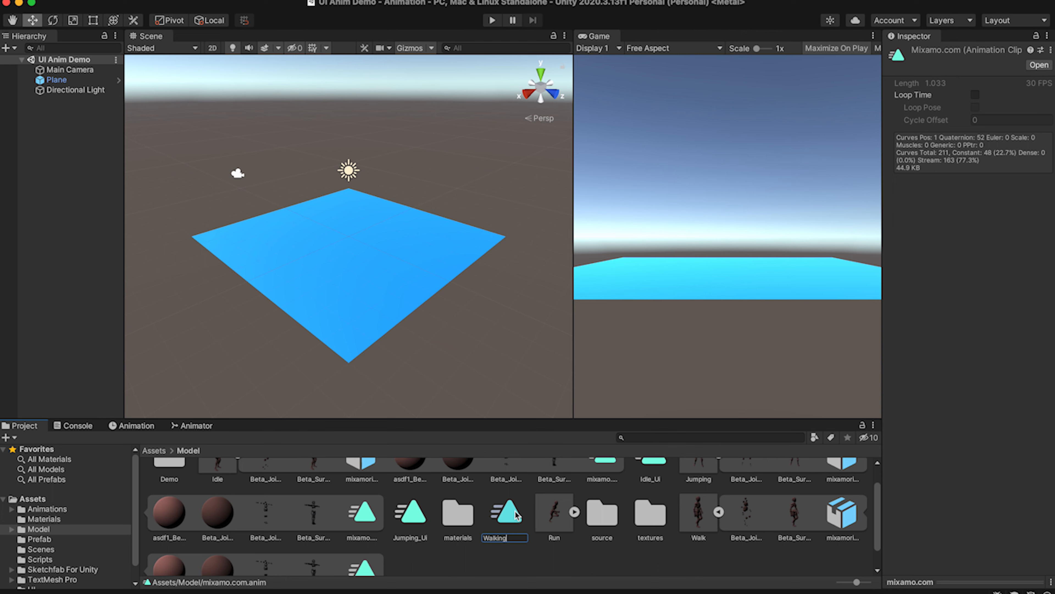
pyautogui.press('Return')
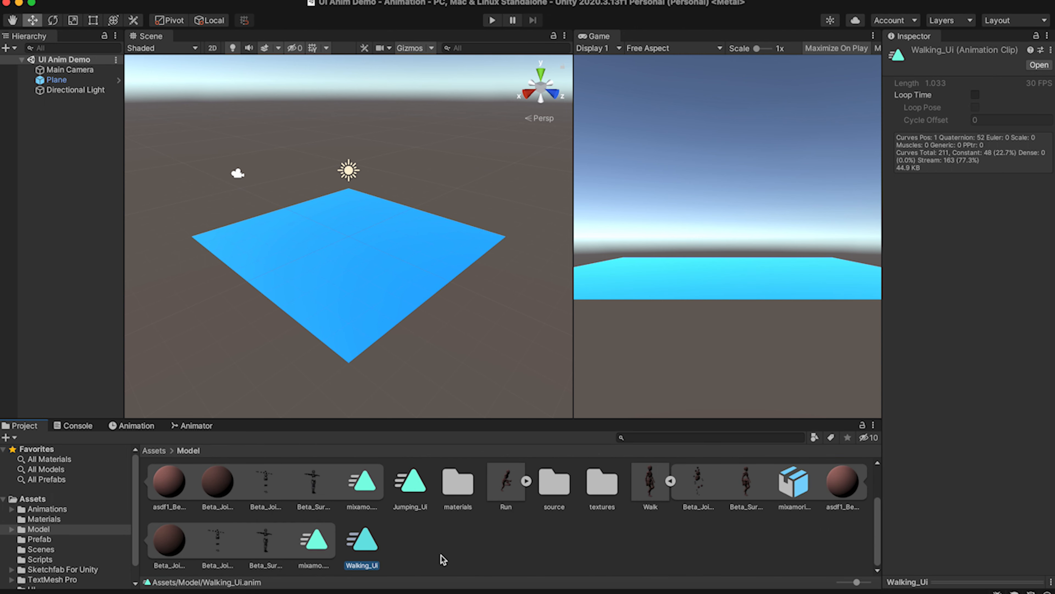
# Collapse the expanded Idle, Jumping and Walk models in the Model folder.
pyautogui.scroll(2, 442, 555)
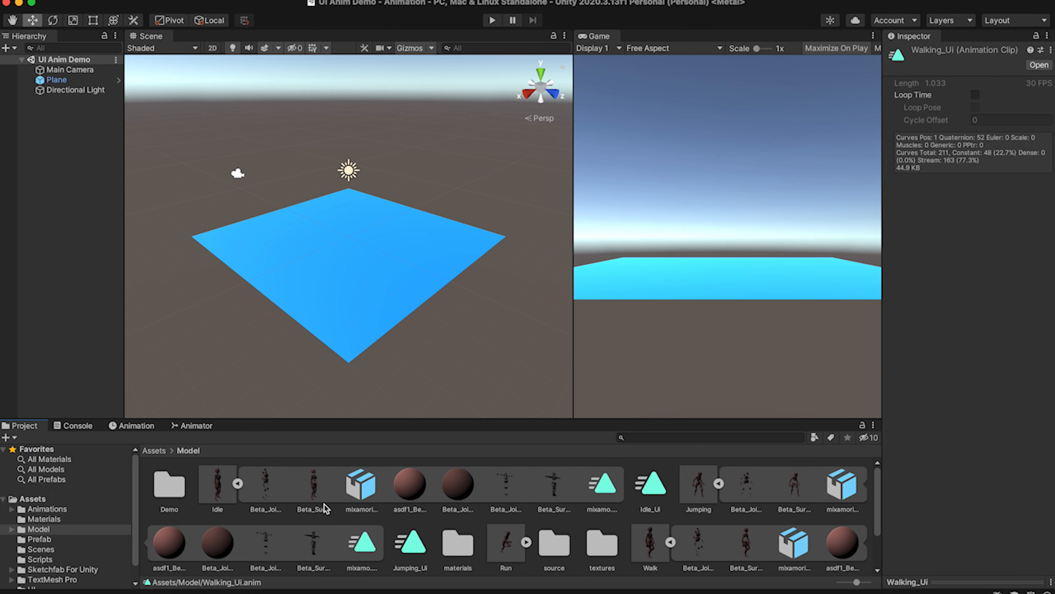
pyautogui.click(237, 483)
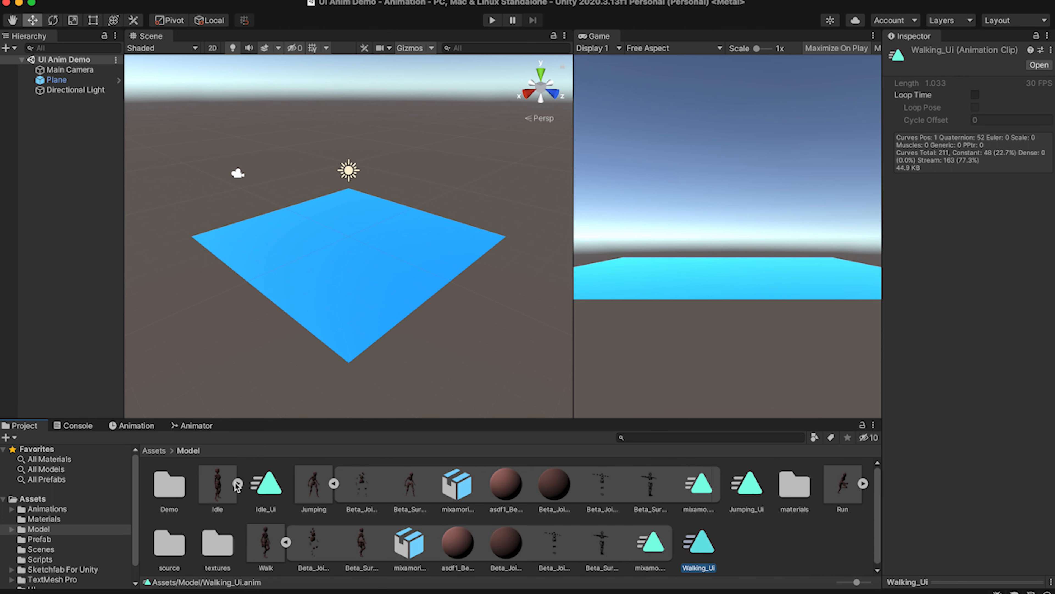
pyautogui.click(334, 483)
pyautogui.click(627, 484)
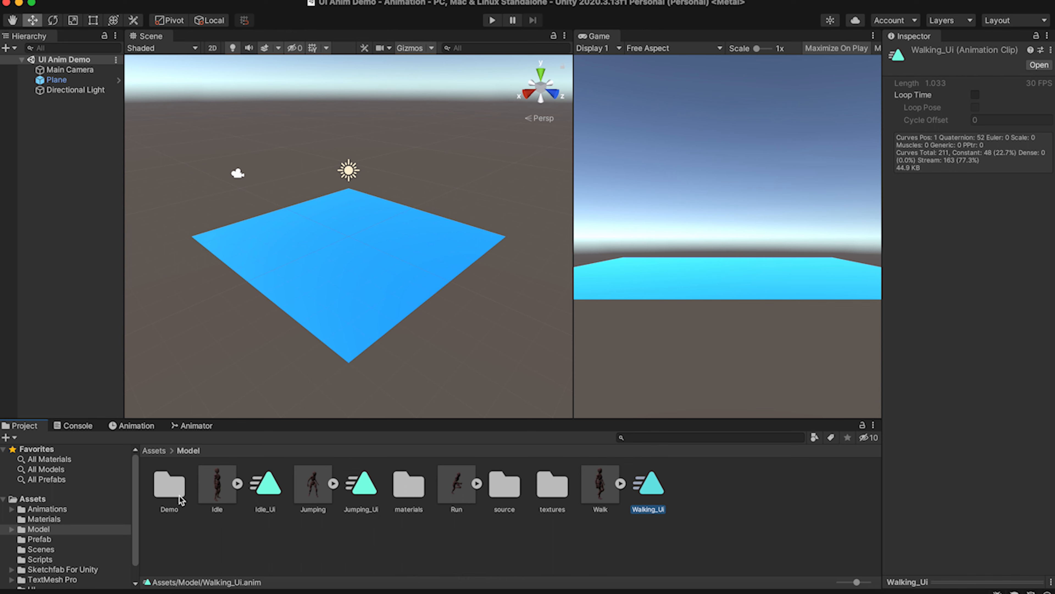
# Create a new folder named uiAnimation inside the Animations folder.
pyautogui.click(79, 507)
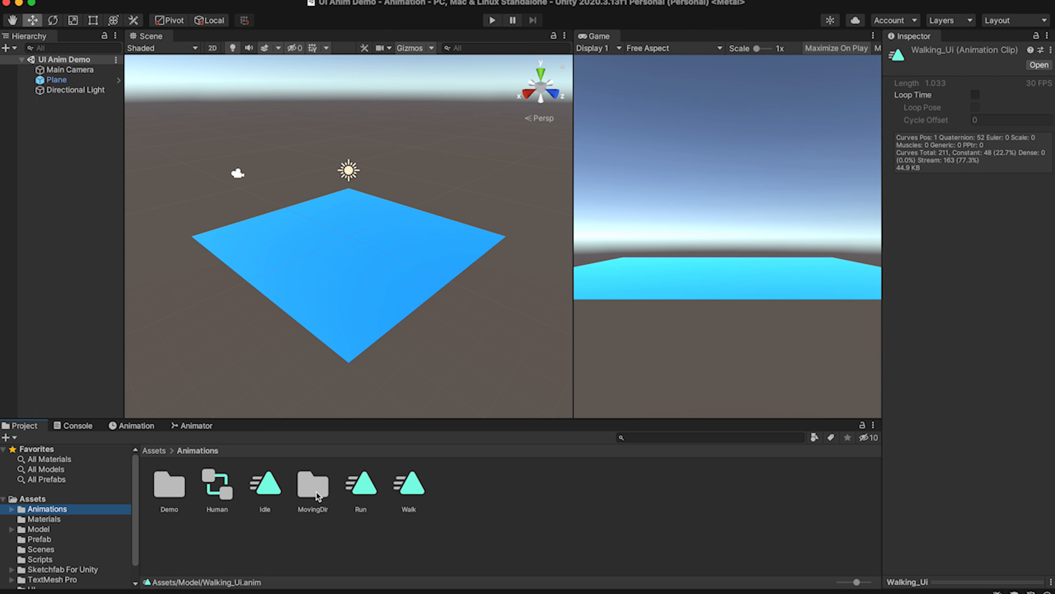
pyautogui.rightClick(232, 544)
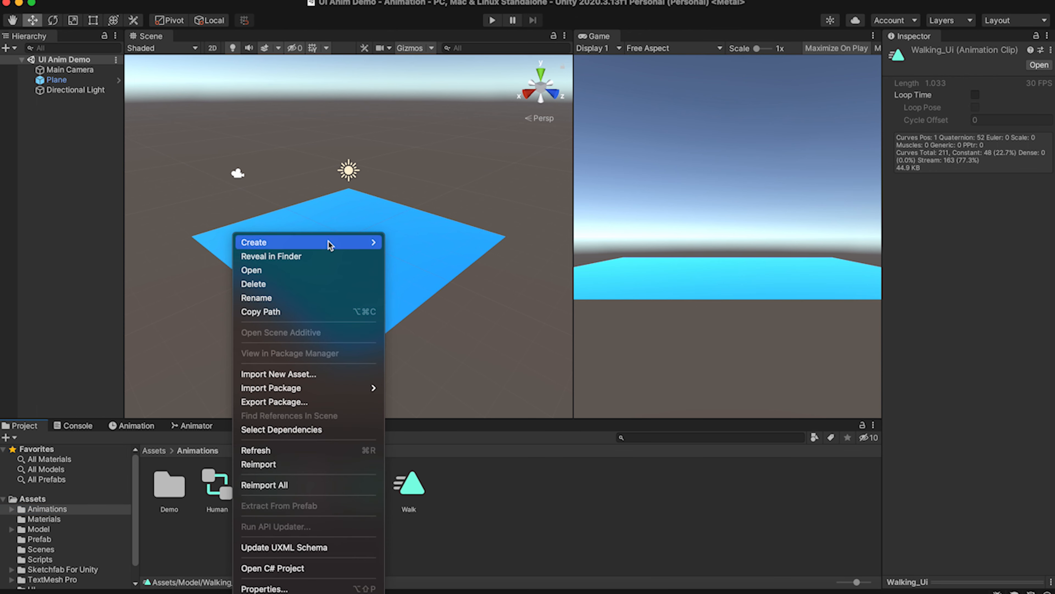
pyautogui.moveTo(331, 243)
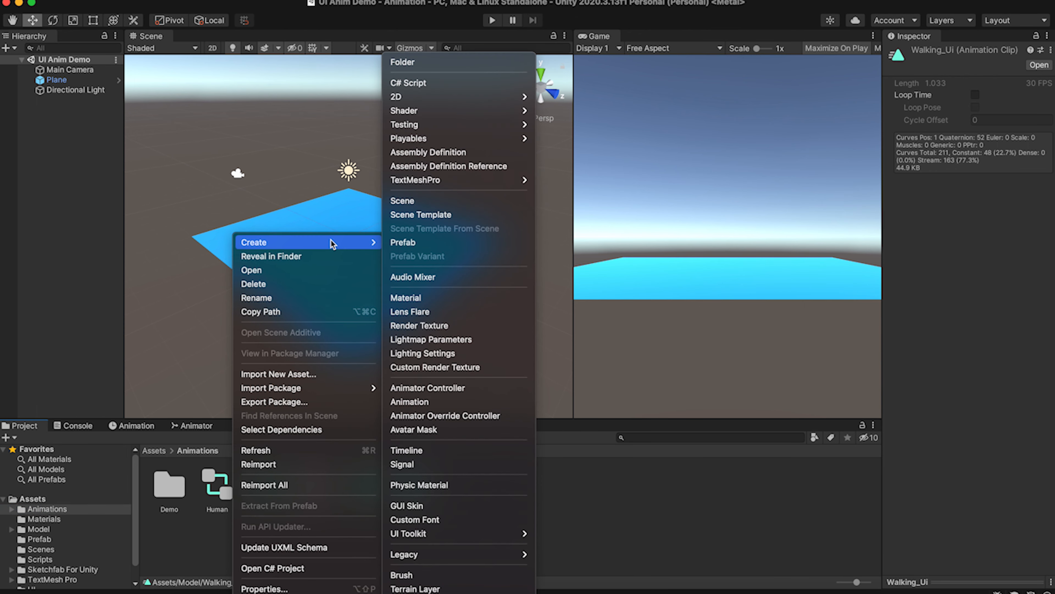
pyautogui.click(479, 68)
pyautogui.press('BackSpace')
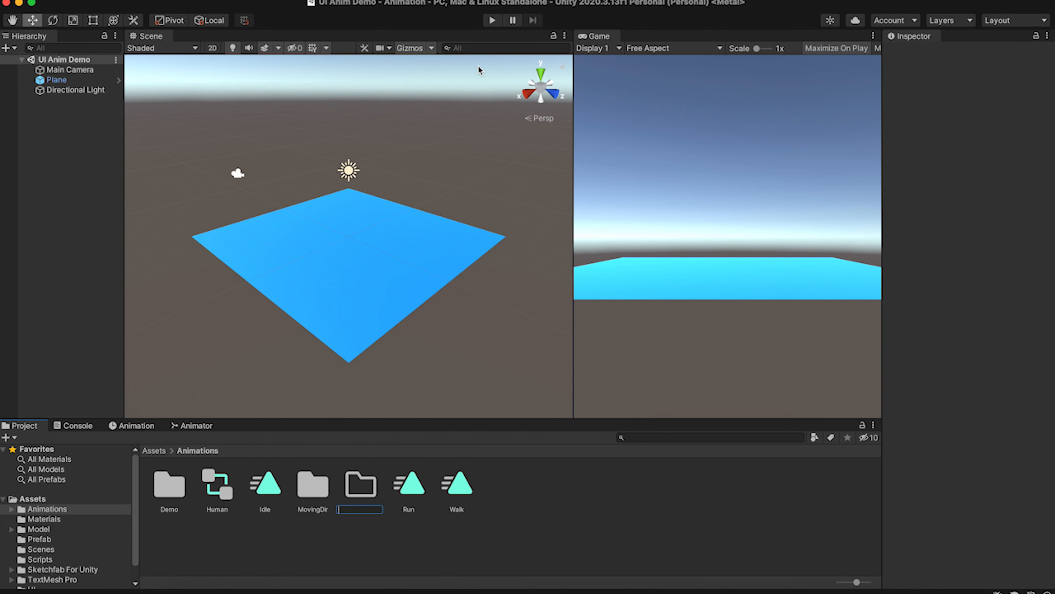
pyautogui.press('BackSpace')
pyautogui.write('uiAb')
pyautogui.press('BackSpace')
pyautogui.press('BackSpace')
pyautogui.write('nimatio')
pyautogui.press('Return')
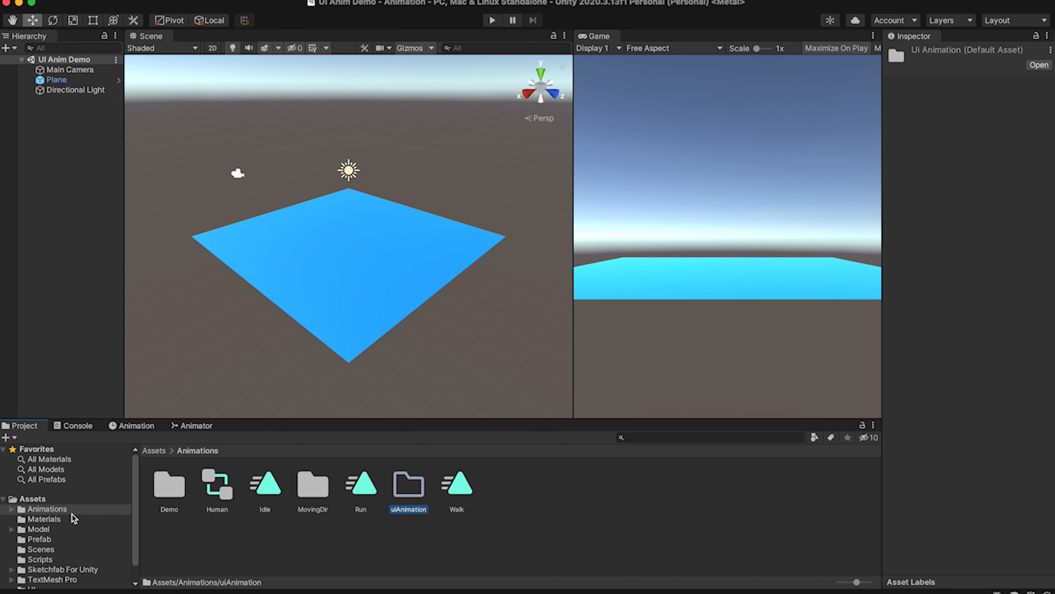
# Move the Idle_Ui, Jumping_Ui and Walking_Ui clips from the Model folder into the uiAnimation folder under Animations.
pyautogui.click(60, 530)
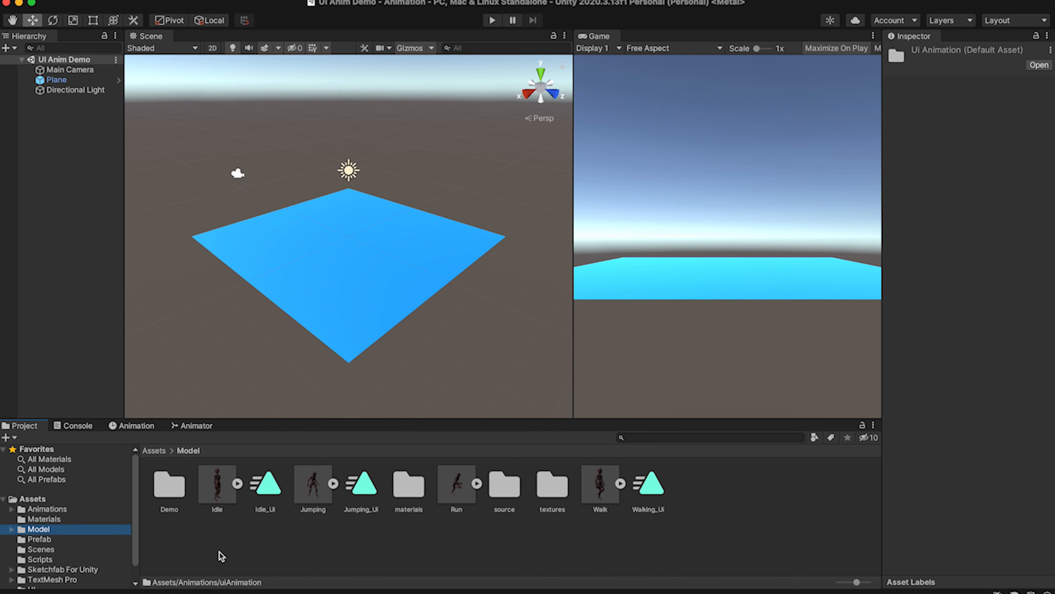
pyautogui.moveTo(269, 488); pyautogui.dragTo(83, 509)
pyautogui.moveTo(314, 490); pyautogui.dragTo(83, 511)
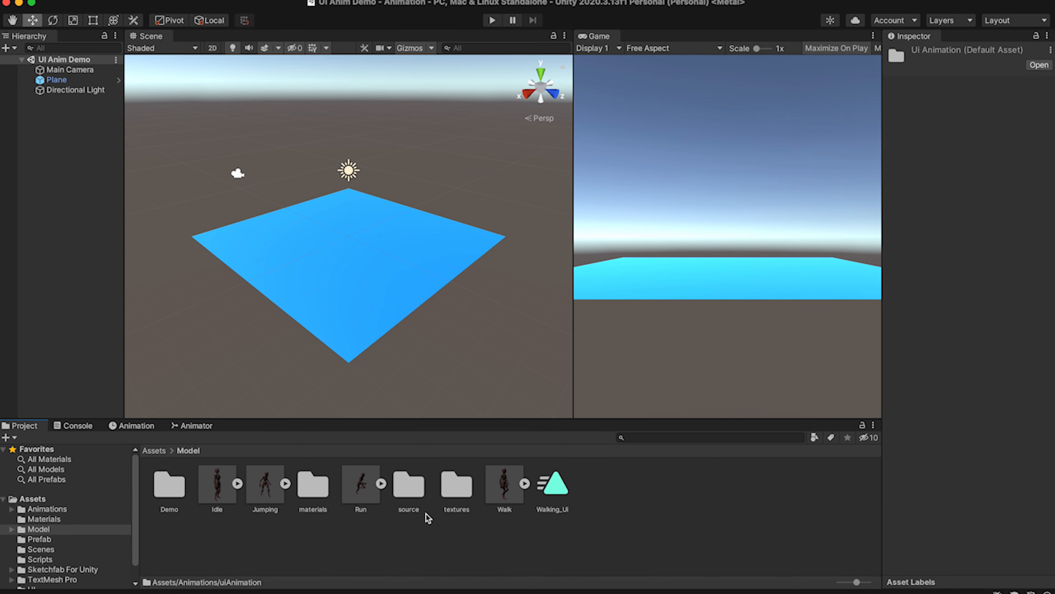
pyautogui.moveTo(564, 499); pyautogui.dragTo(85, 511)
pyautogui.click(85, 510)
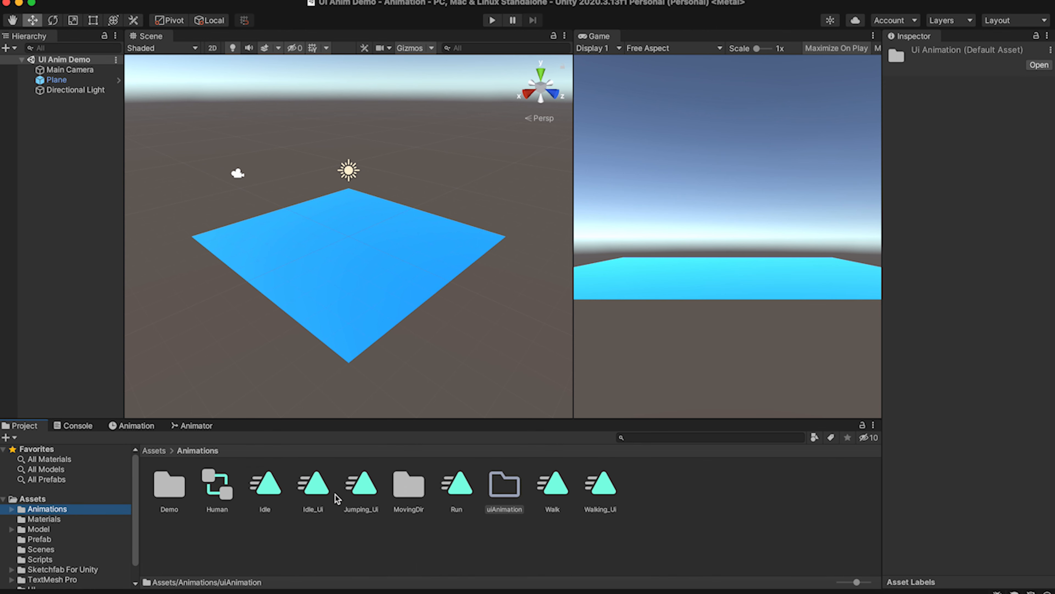
pyautogui.moveTo(321, 497); pyautogui.dragTo(410, 486)
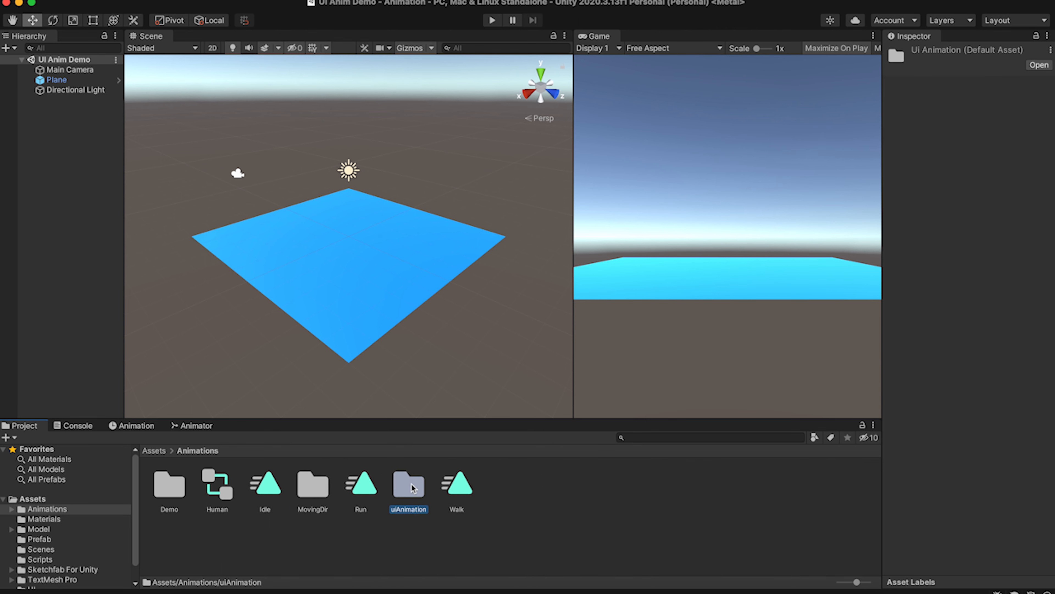
# Create an Animator Controller named UiAnimation inside the uiAnimation folder.
pyautogui.doubleClick(410, 484)
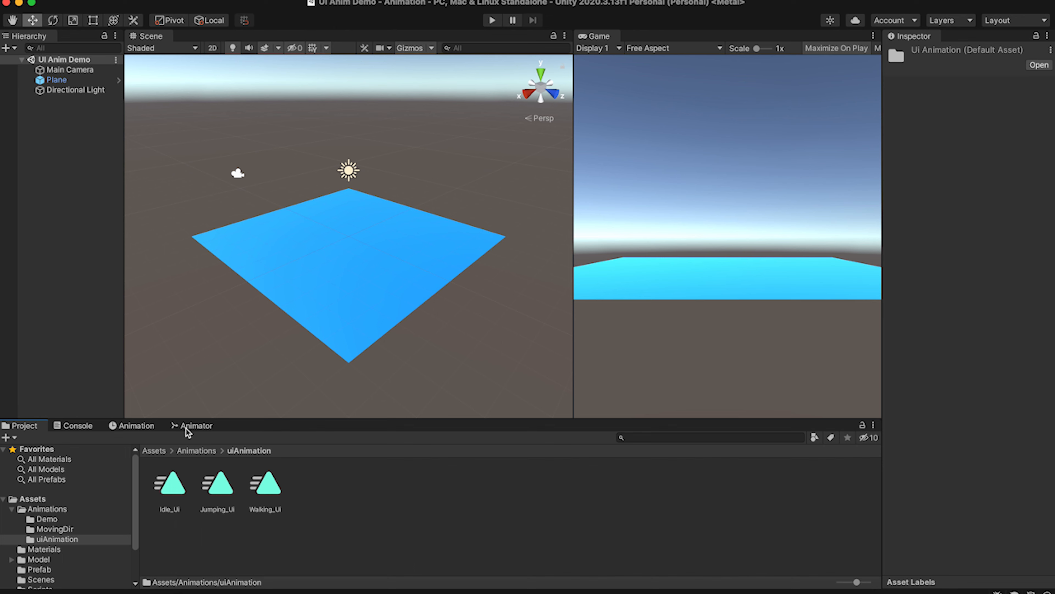
pyautogui.rightClick(311, 493)
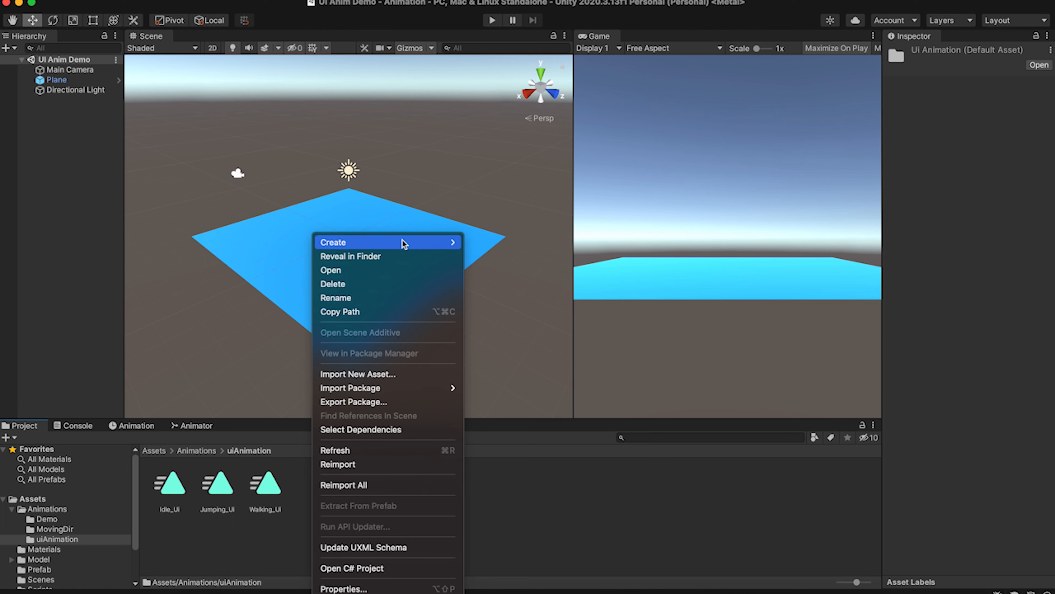
pyautogui.moveTo(407, 244)
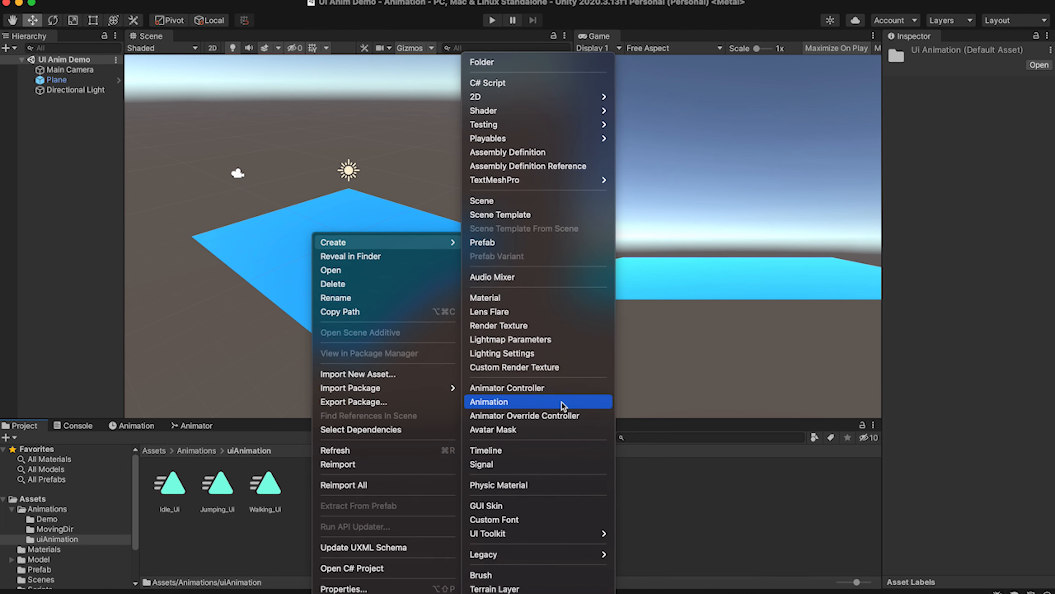
pyautogui.click(564, 394)
pyautogui.press('BackSpace')
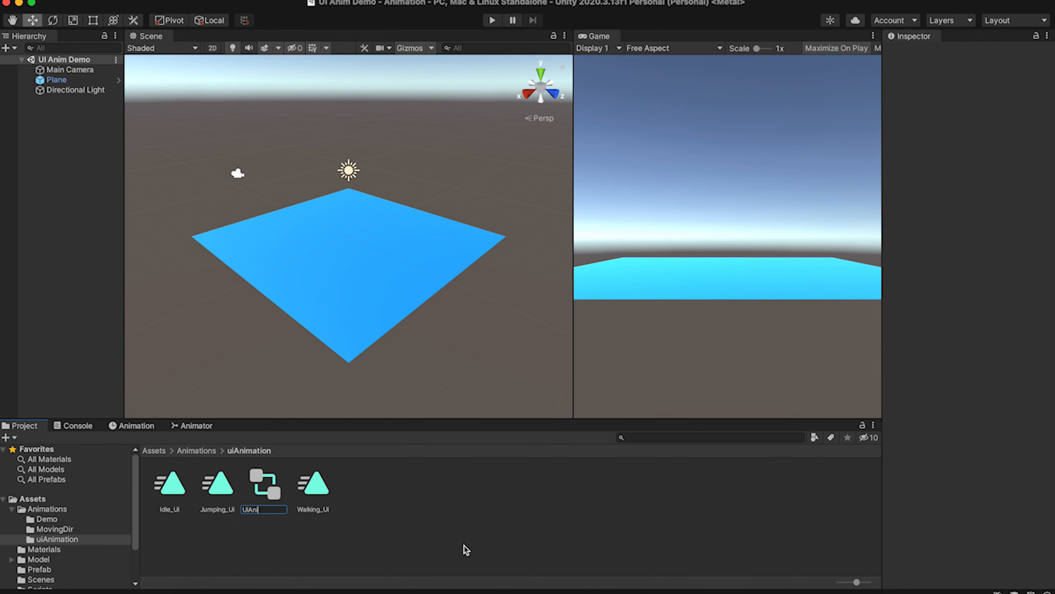
pyautogui.write('UiAnimation')
pyautogui.press('Return')
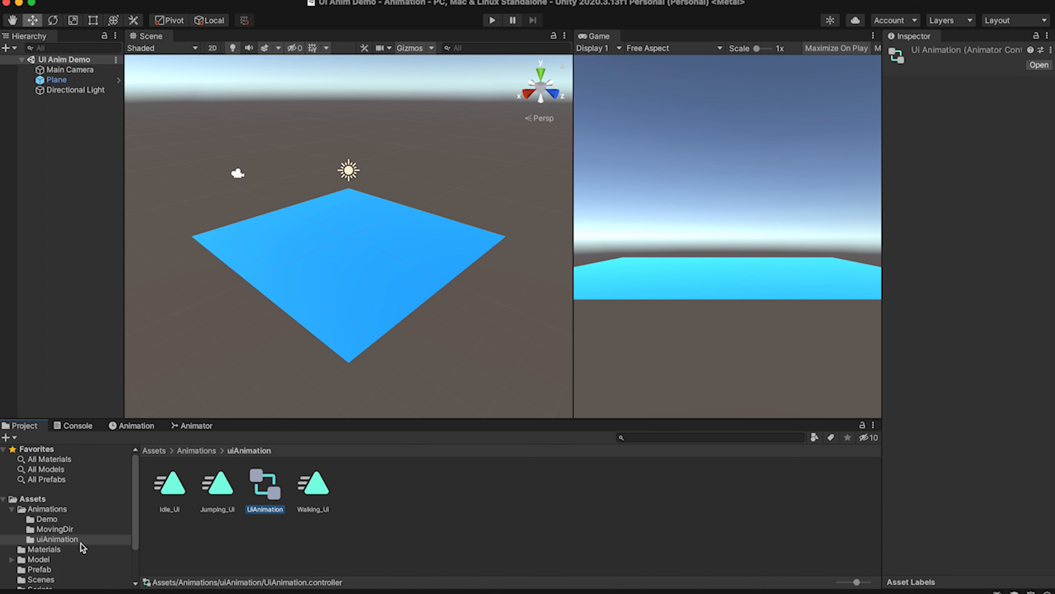
# Add the Idle model from the Model folder to the scene and check the components of the existing Idle prefab.
pyautogui.click(73, 561)
pyautogui.moveTo(226, 487); pyautogui.dragTo(59, 228)
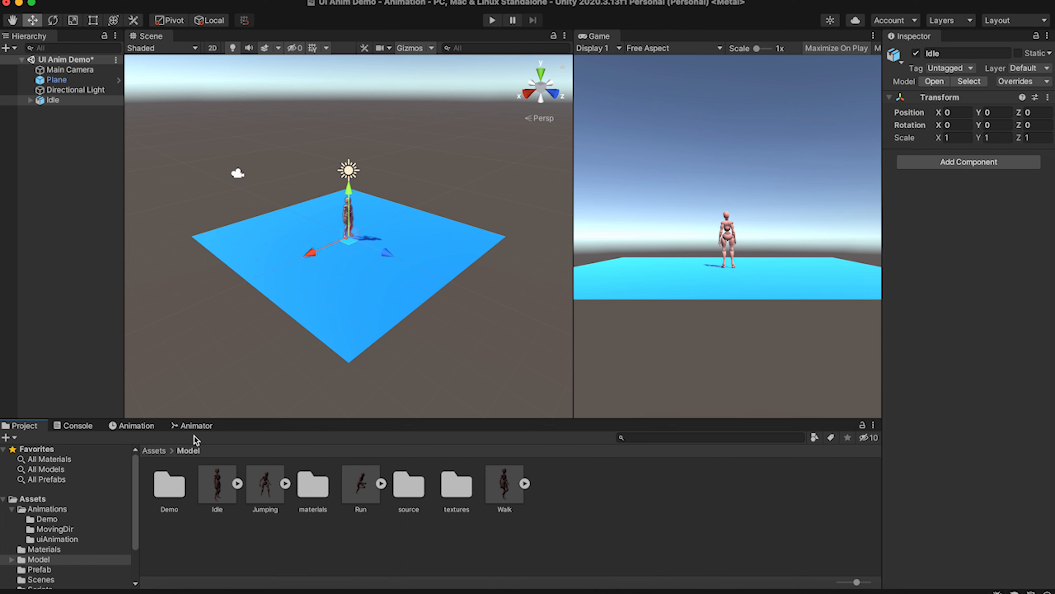
pyautogui.click(73, 101)
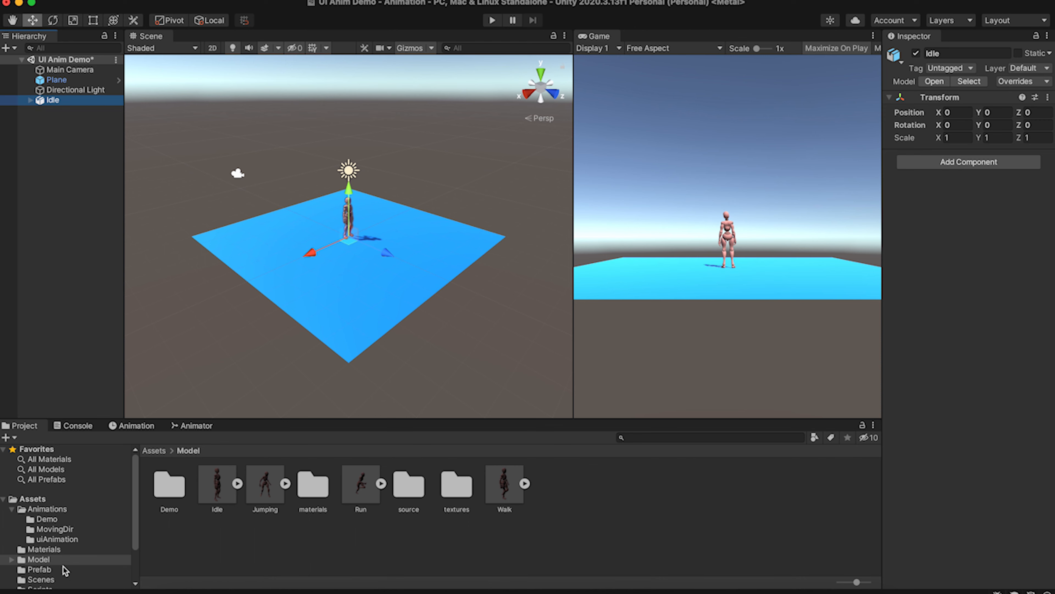
pyautogui.scroll(-3, 63, 569)
pyautogui.scroll(2, 68, 556)
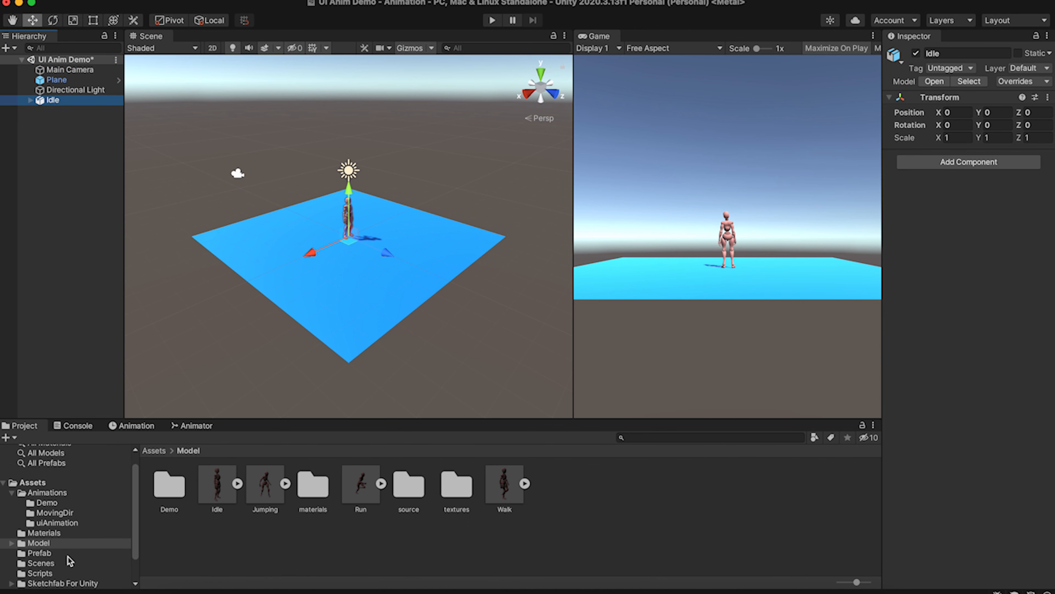
pyautogui.click(72, 557)
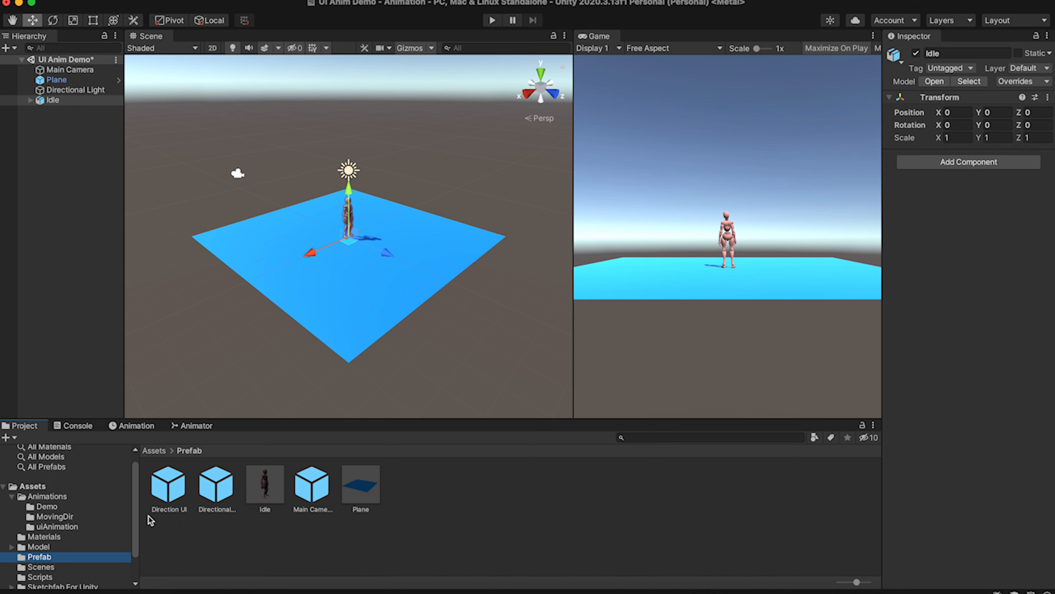
pyautogui.click(275, 483)
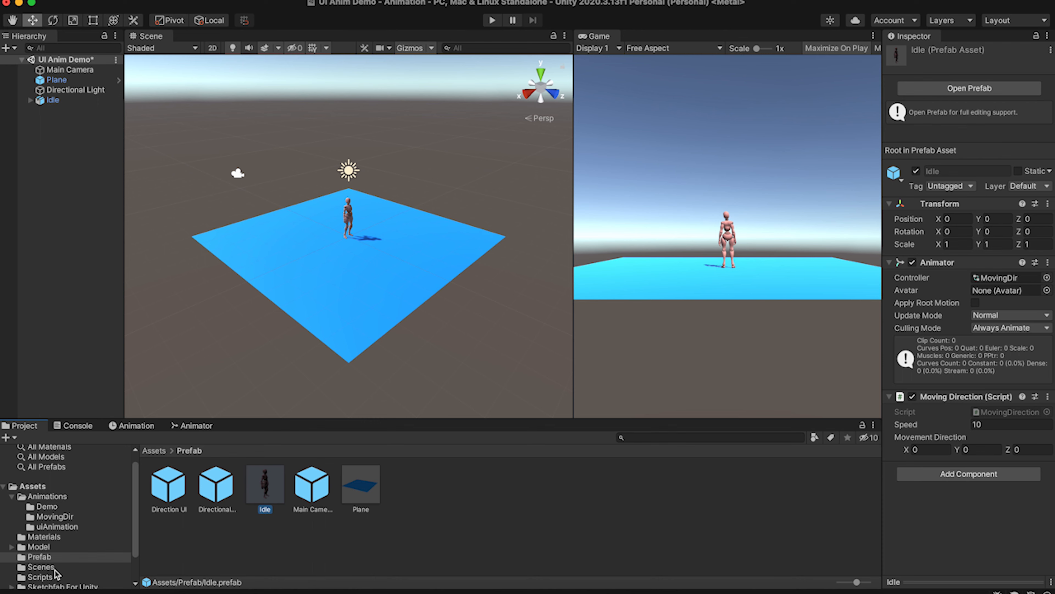
# Attach the UiAnimation controller from the uiAnimation folder to the Idle object in the scene.
pyautogui.click(72, 101)
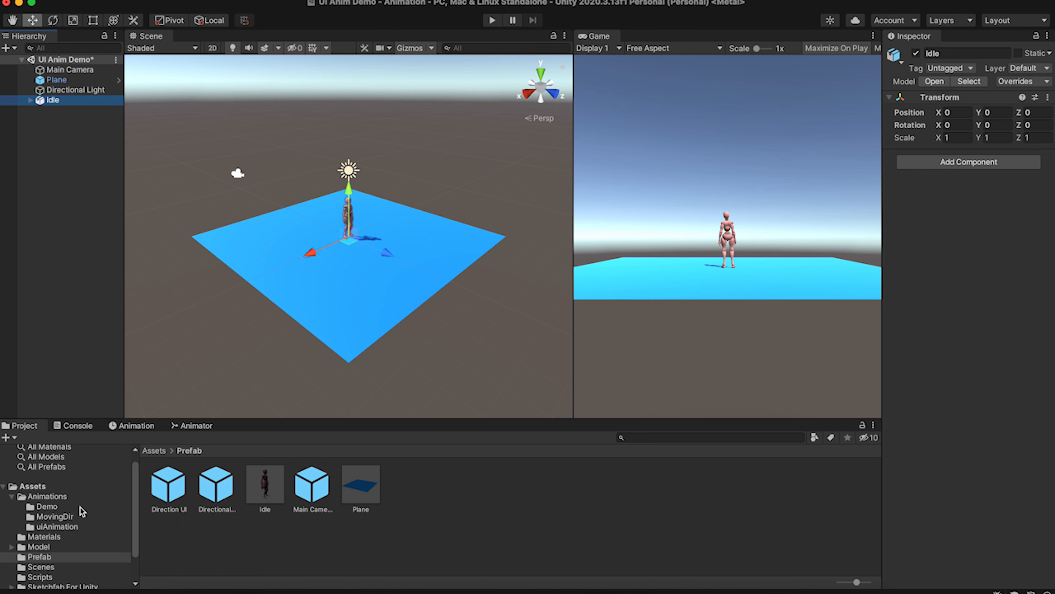
pyautogui.click(87, 496)
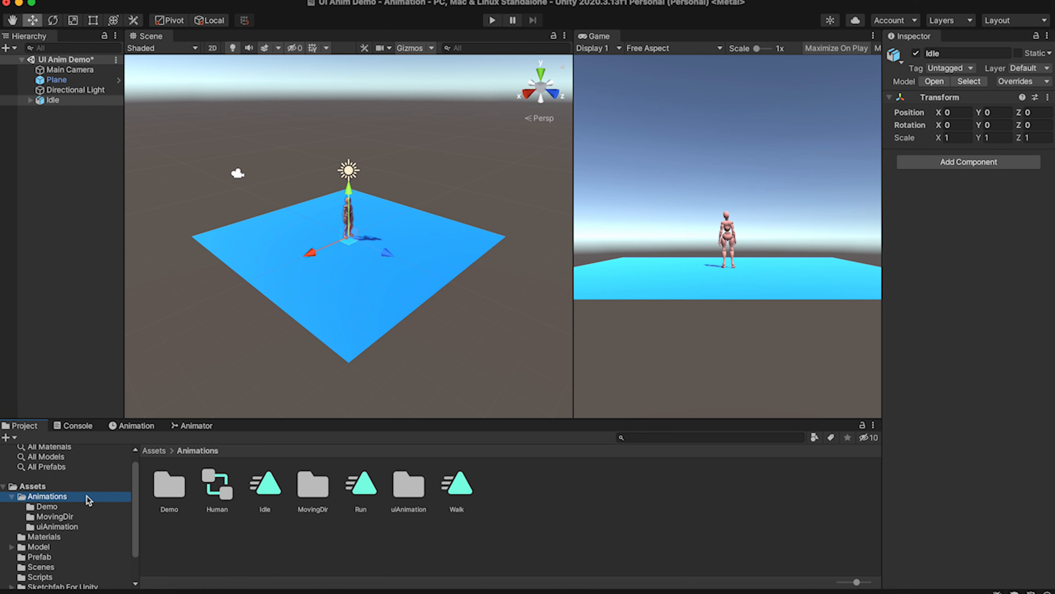
pyautogui.doubleClick(413, 487)
pyautogui.click(70, 100)
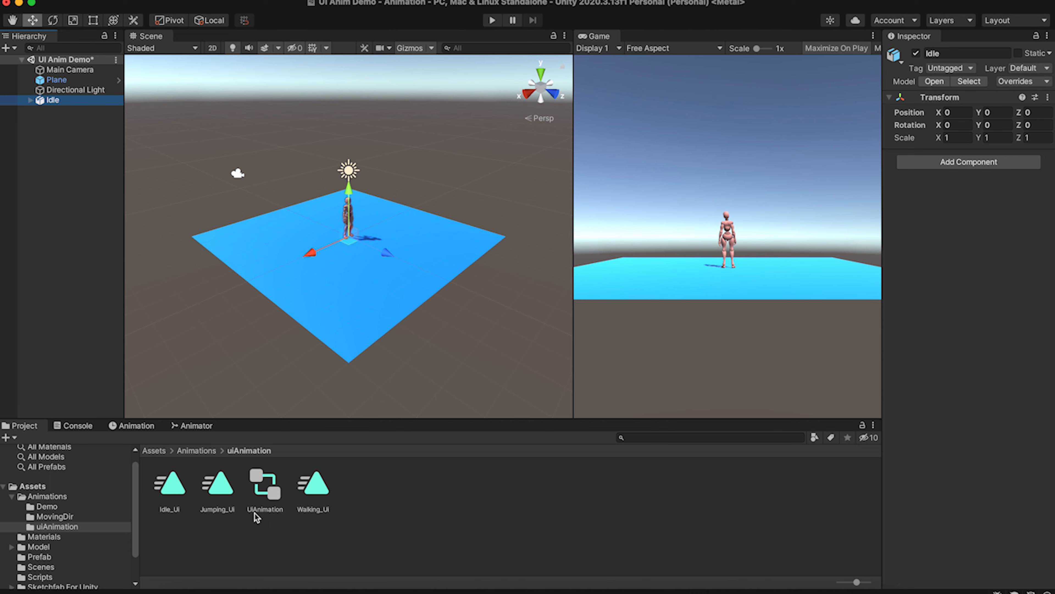
pyautogui.moveTo(274, 496); pyautogui.dragTo(973, 210)
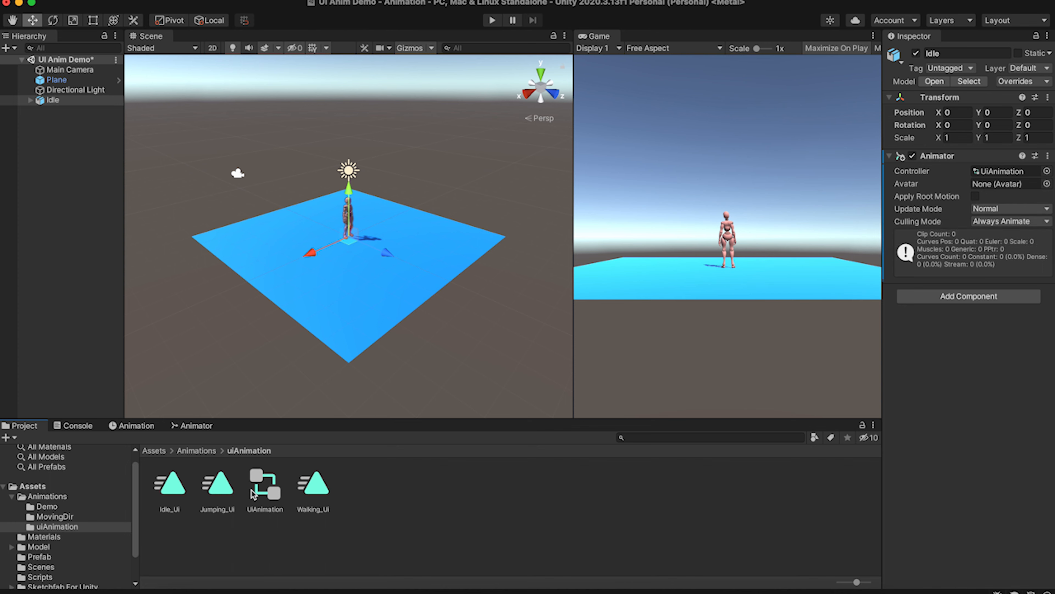
# Open the UiAnimation controller in the Animator, dock it beside the Scene view and enlarge its state graph area.
pyautogui.doubleClick(277, 496)
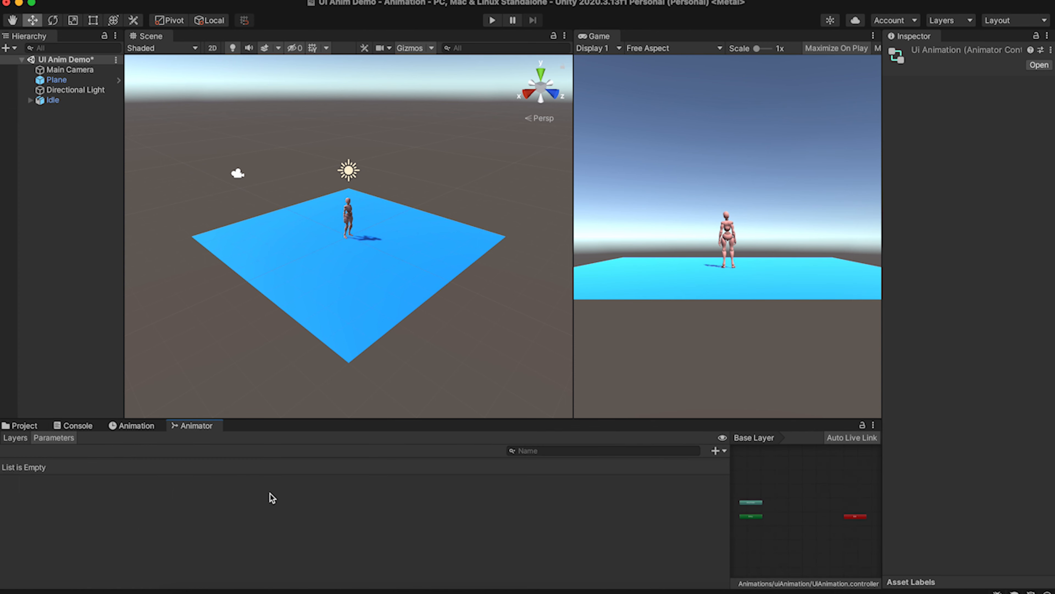
pyautogui.moveTo(211, 420); pyautogui.dragTo(216, 39)
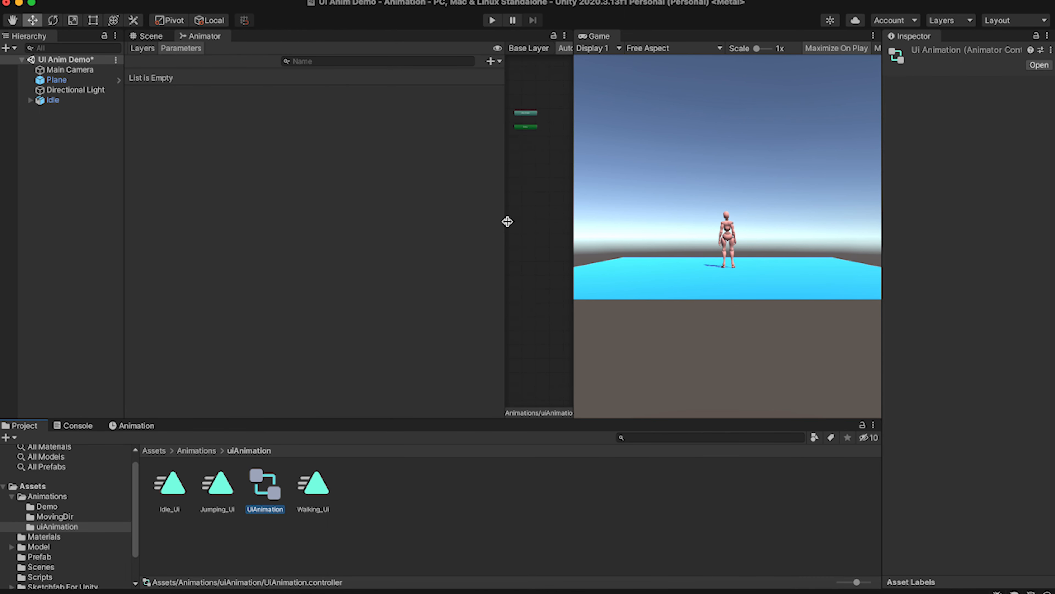
pyautogui.moveTo(503, 221); pyautogui.dragTo(208, 198)
pyautogui.moveTo(351, 165); pyautogui.dragTo(222, 98)
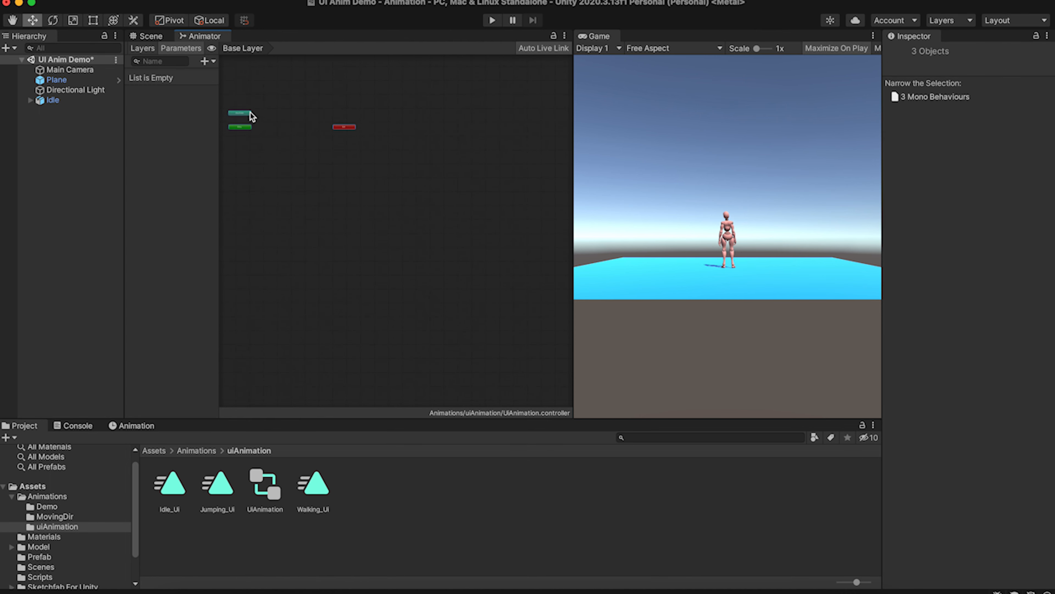
pyautogui.press('f')
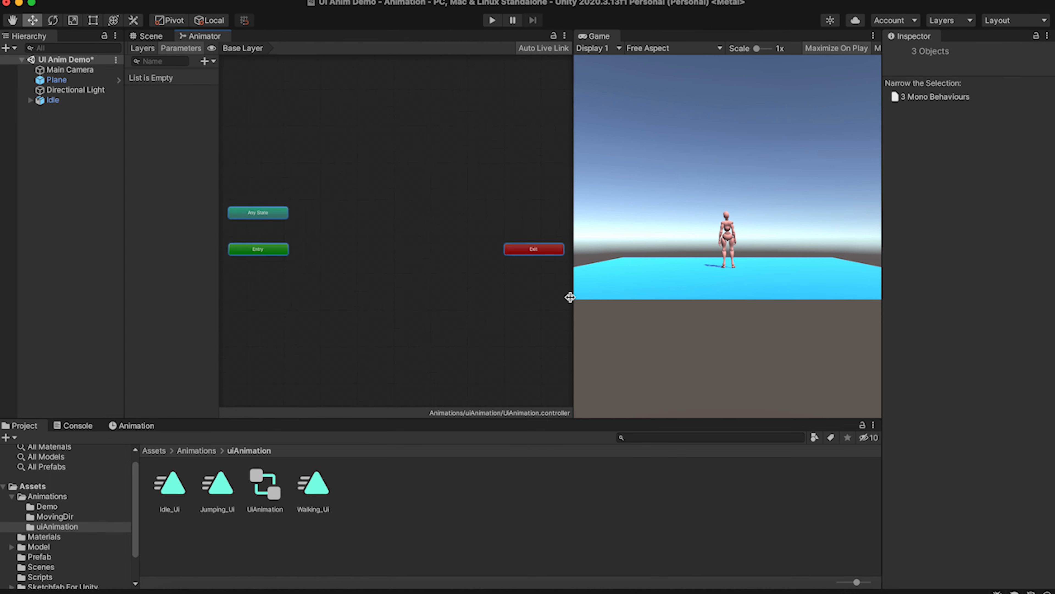
pyautogui.moveTo(574, 308); pyautogui.dragTo(662, 306)
pyautogui.click(341, 267)
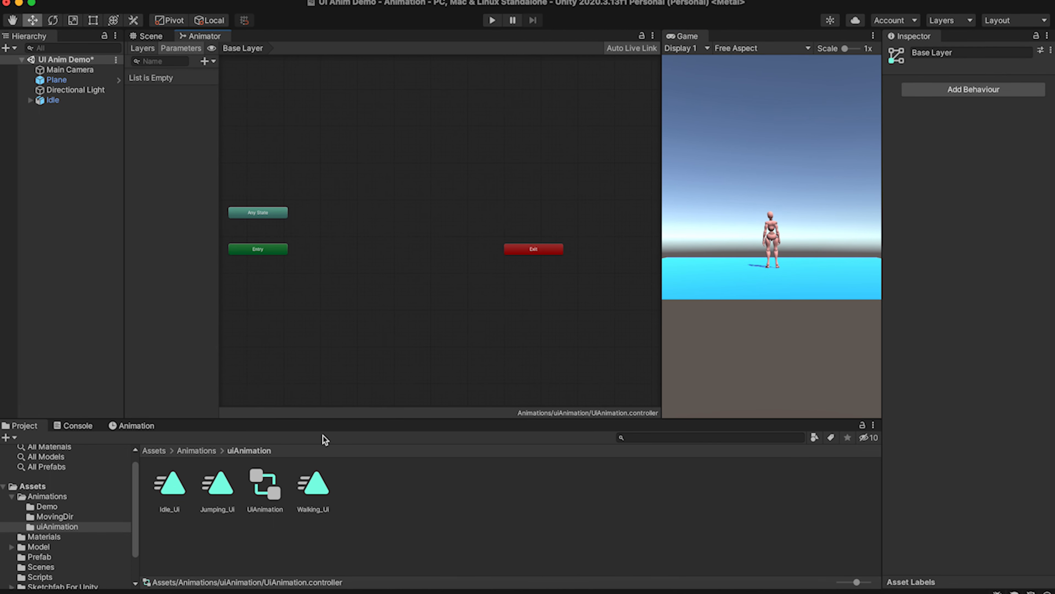
# Add the Idle_Ui, Walking_Ui and Jumping_Ui clips as Base Layer states, with Idle_Ui as the default, and check each state's settings.
pyautogui.moveTo(173, 489); pyautogui.dragTo(329, 253)
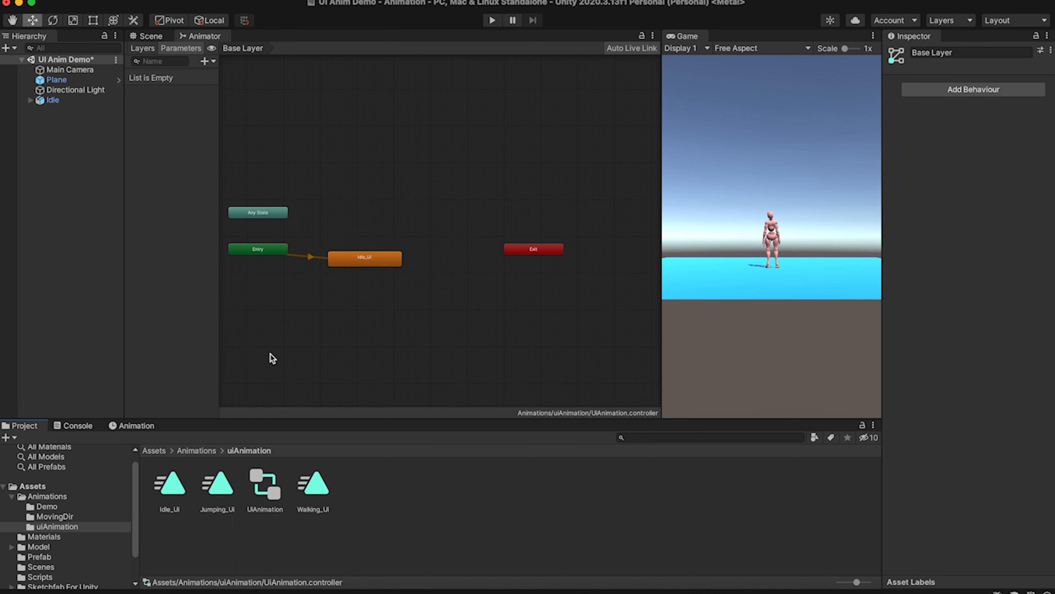
pyautogui.moveTo(315, 492); pyautogui.dragTo(353, 337)
pyautogui.moveTo(225, 492); pyautogui.dragTo(438, 188)
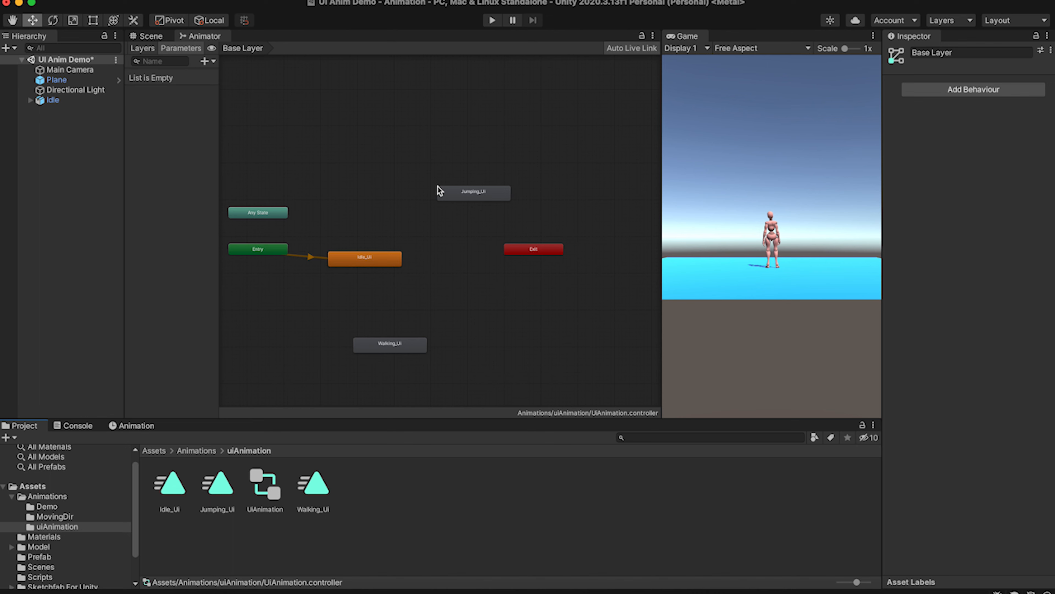
pyautogui.click(368, 261)
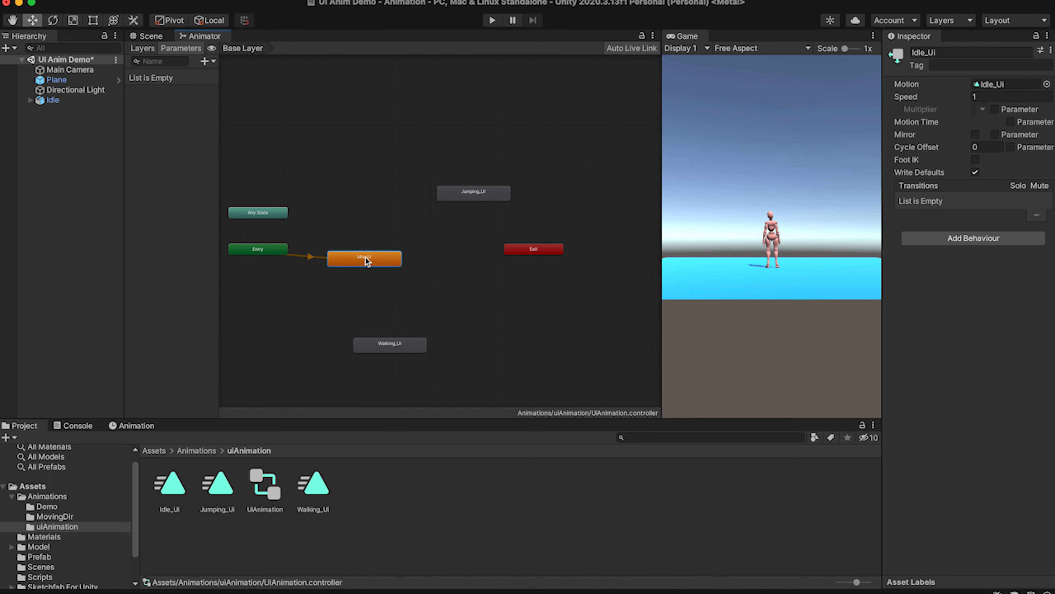
pyautogui.click(489, 196)
pyautogui.click(405, 344)
pyautogui.click(401, 345)
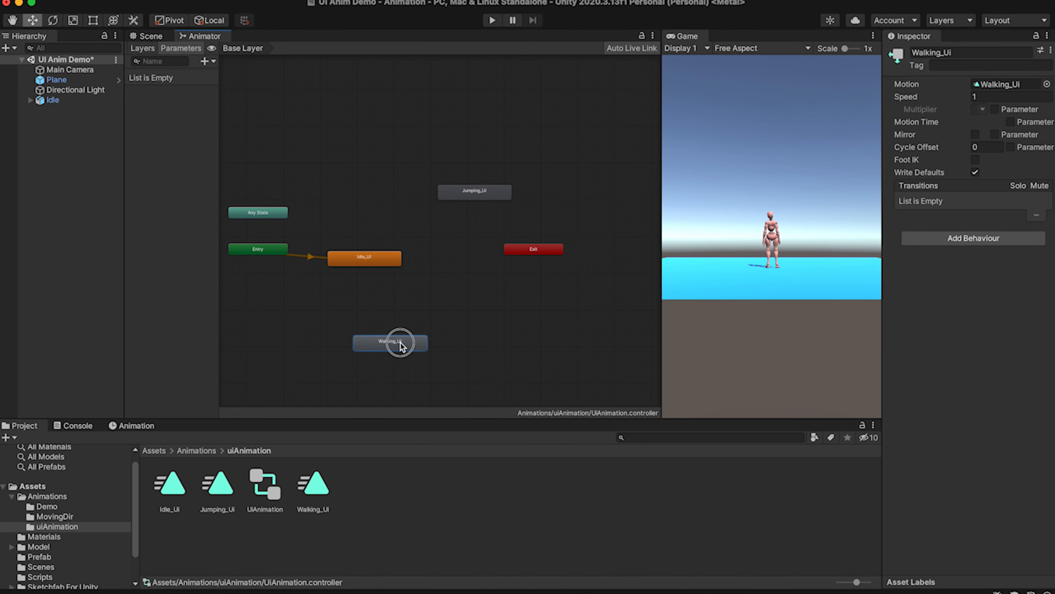
# Rearrange the Walking_Ui, Jumping_Ui and Exit nodes around Idle_Ui in the state graph and widen the parameter list slightly.
pyautogui.moveTo(401, 345); pyautogui.dragTo(403, 326)
pyautogui.moveTo(474, 192); pyautogui.dragTo(441, 194)
pyautogui.moveTo(531, 251); pyautogui.dragTo(575, 248)
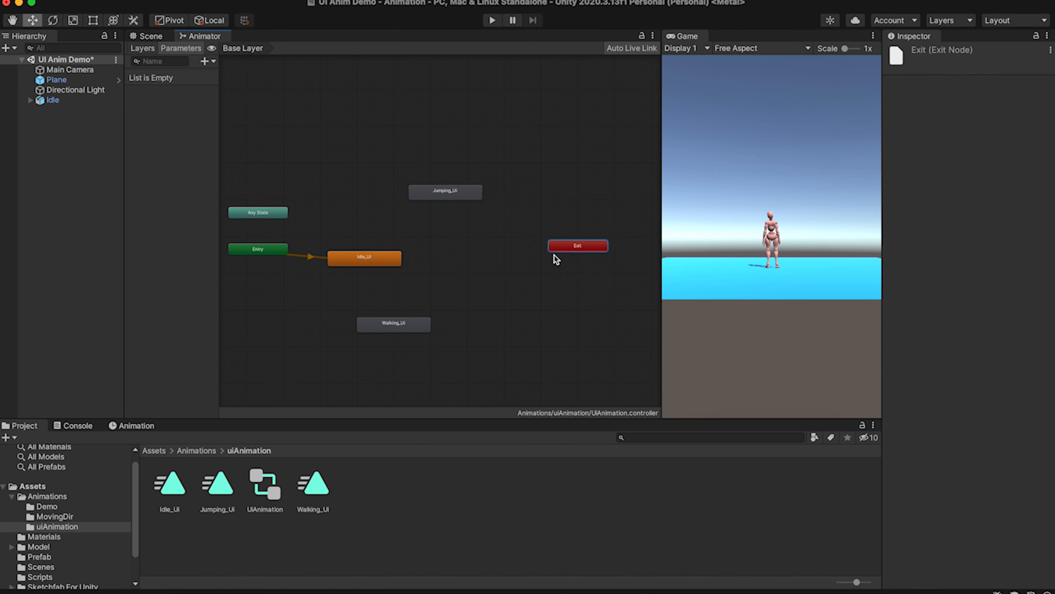
pyautogui.click(395, 329)
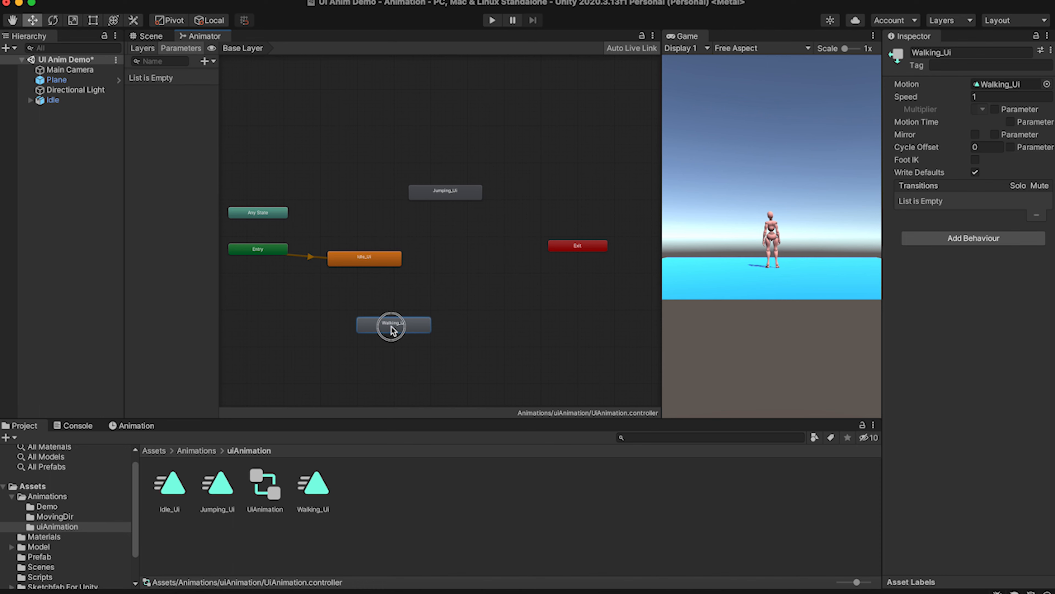
pyautogui.moveTo(392, 331); pyautogui.dragTo(408, 326)
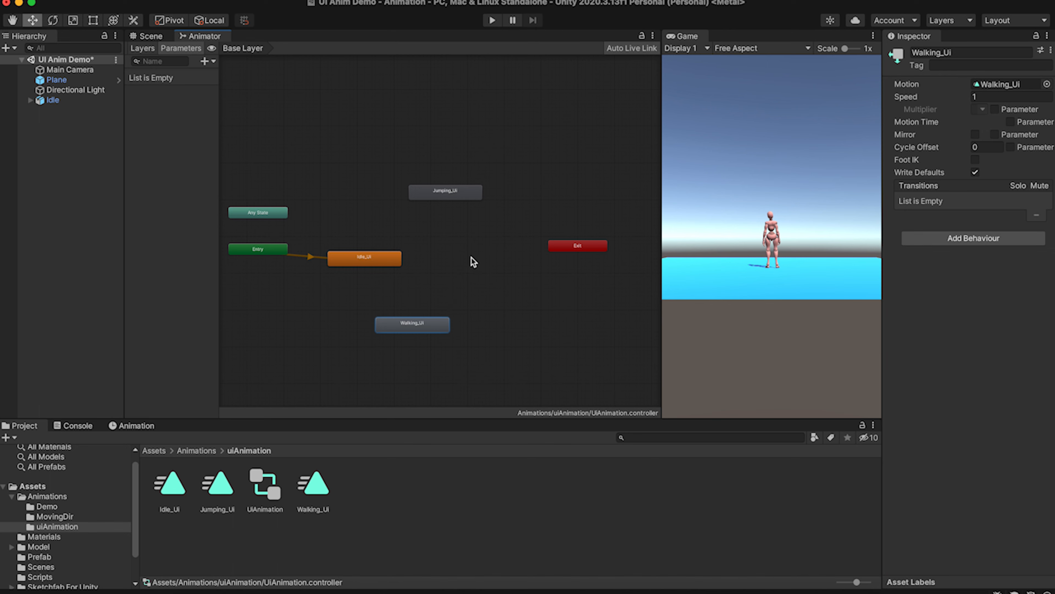
pyautogui.click(416, 326)
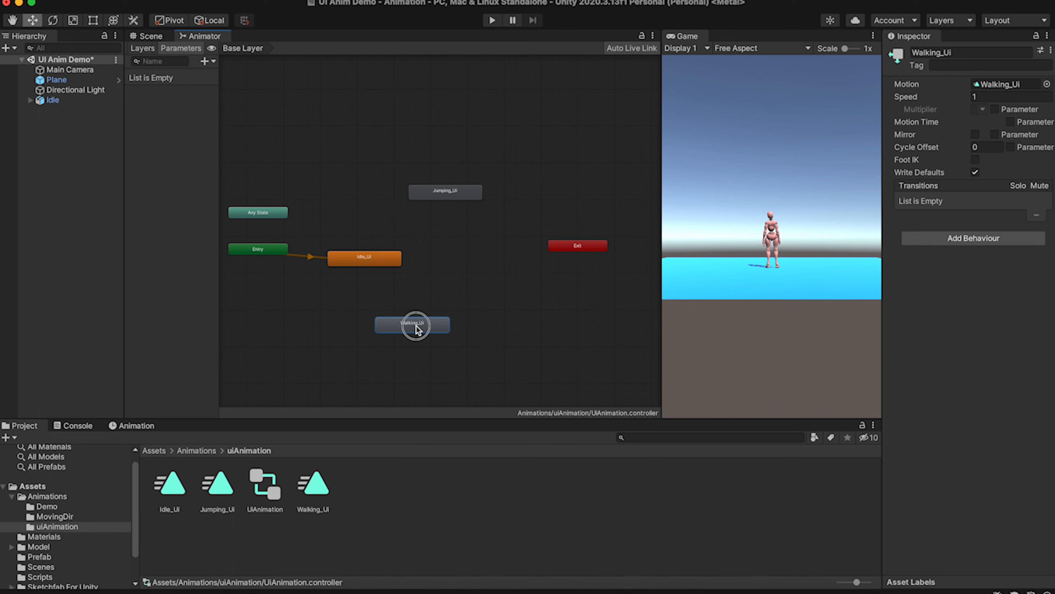
pyautogui.click(460, 200)
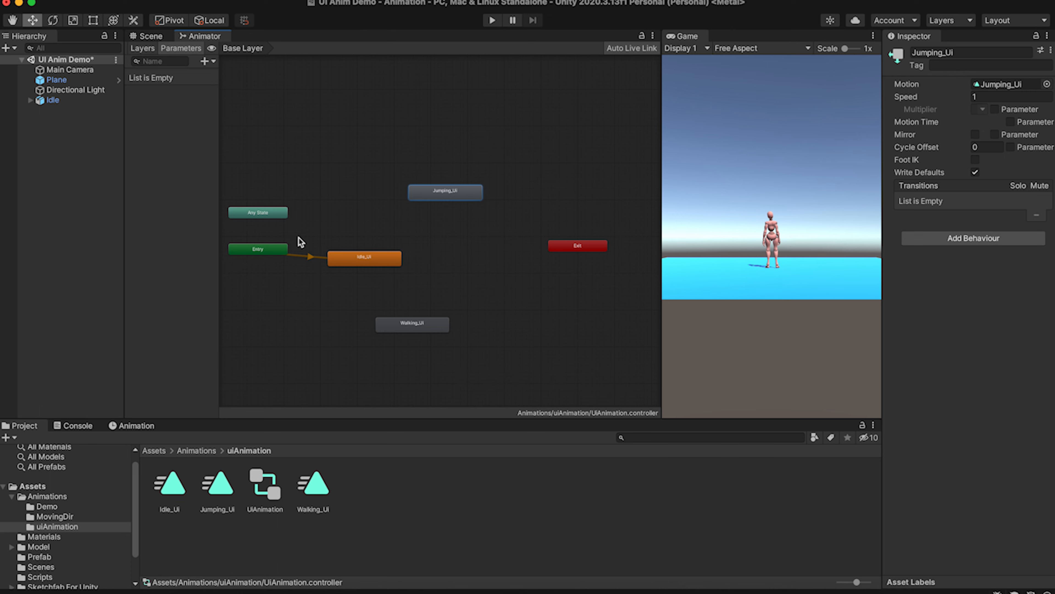
pyautogui.moveTo(221, 120); pyautogui.dragTo(237, 124)
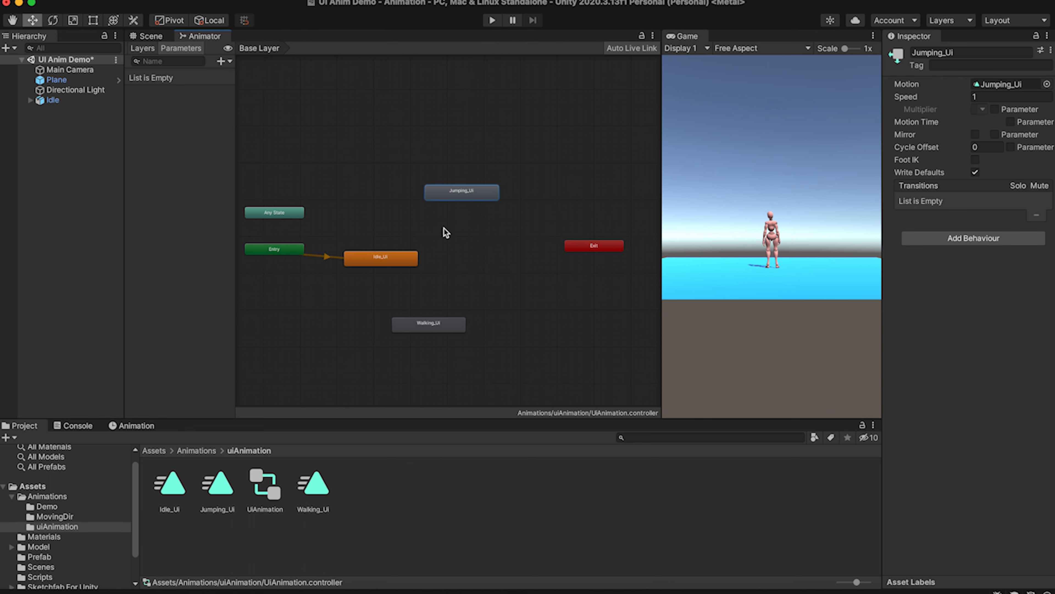
# Make transitions in both directions between the Idle_Ui and Jumping_Ui states.
pyautogui.scroll(4, 444, 228)
pyautogui.scroll(2, 443, 228)
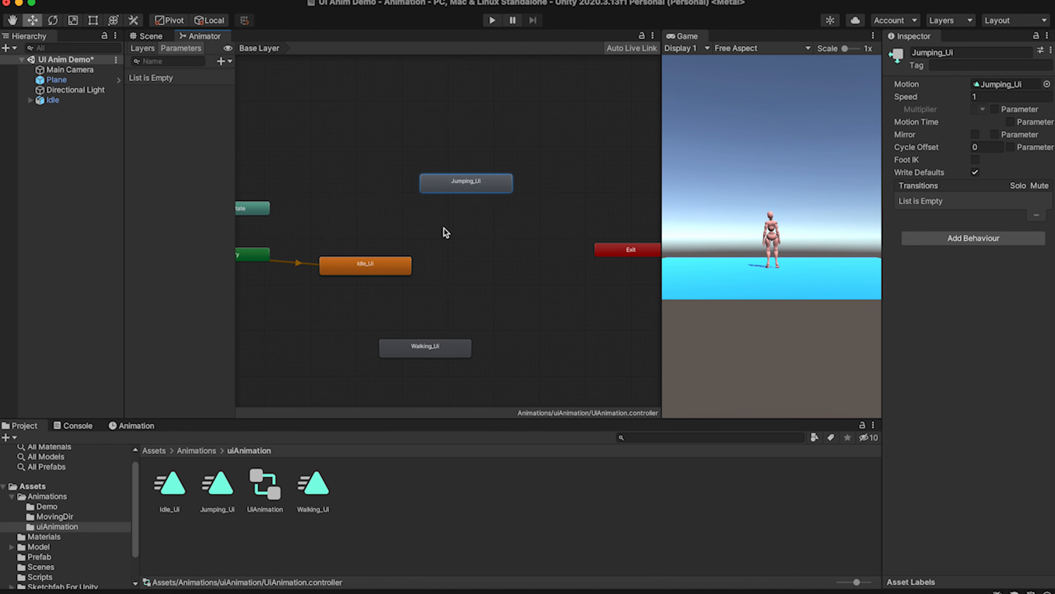
pyautogui.click(376, 267)
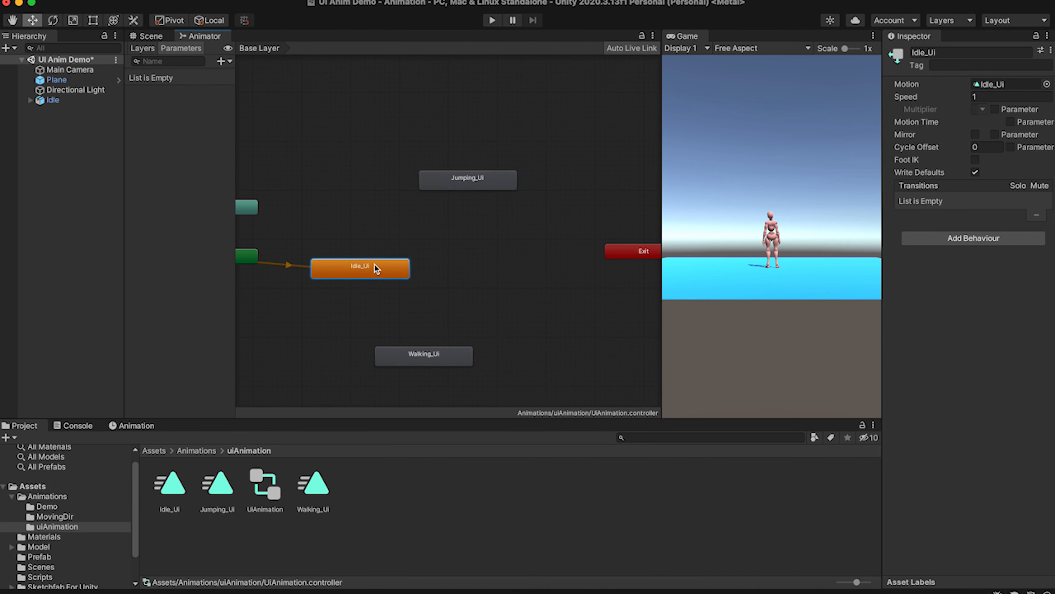
pyautogui.rightClick(375, 264)
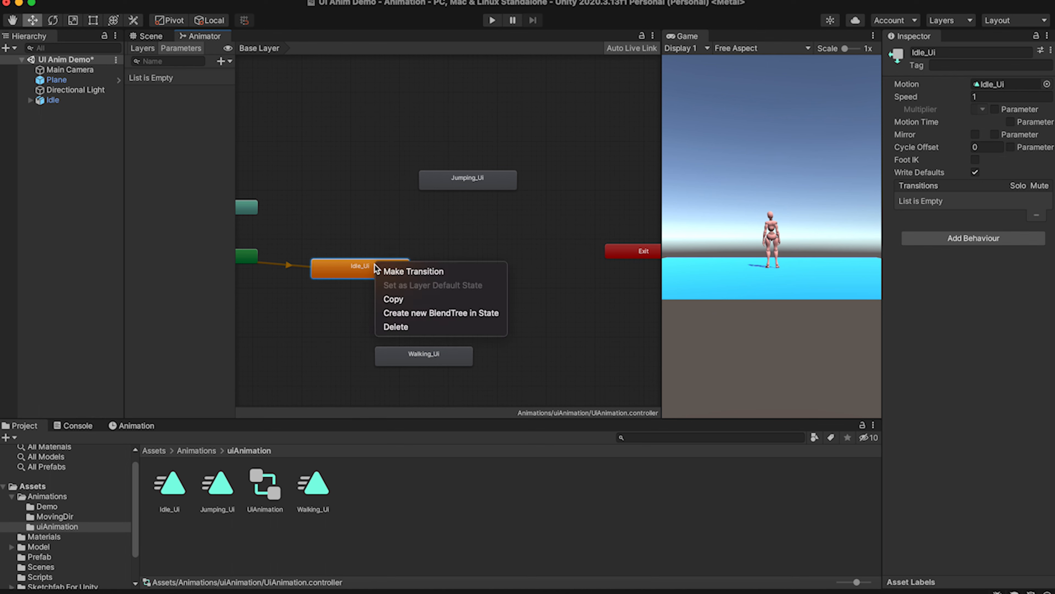
pyautogui.click(391, 268)
pyautogui.click(465, 187)
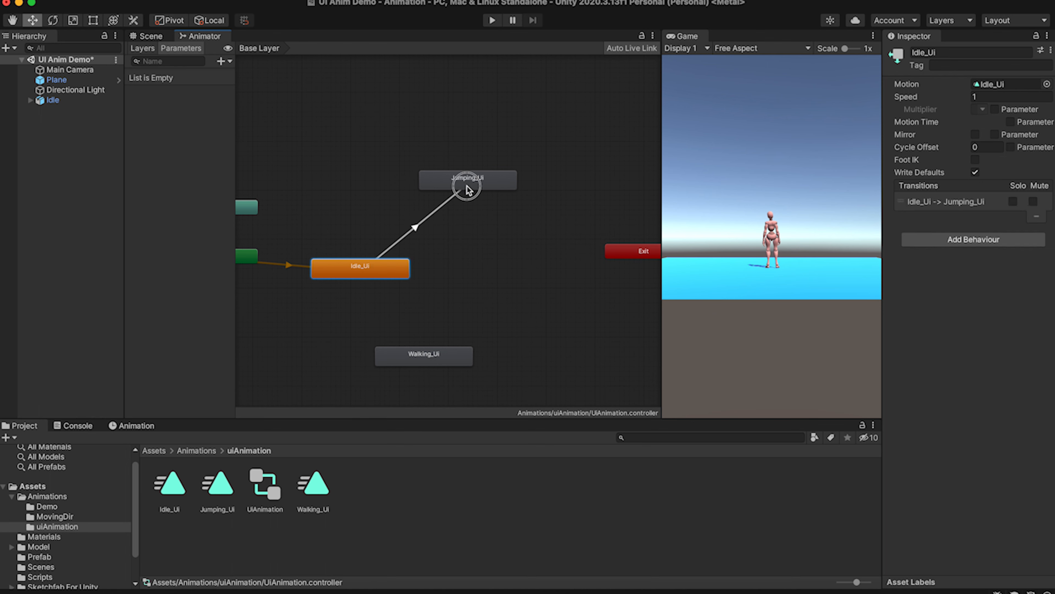
pyautogui.click(457, 186)
pyautogui.rightClick(446, 187)
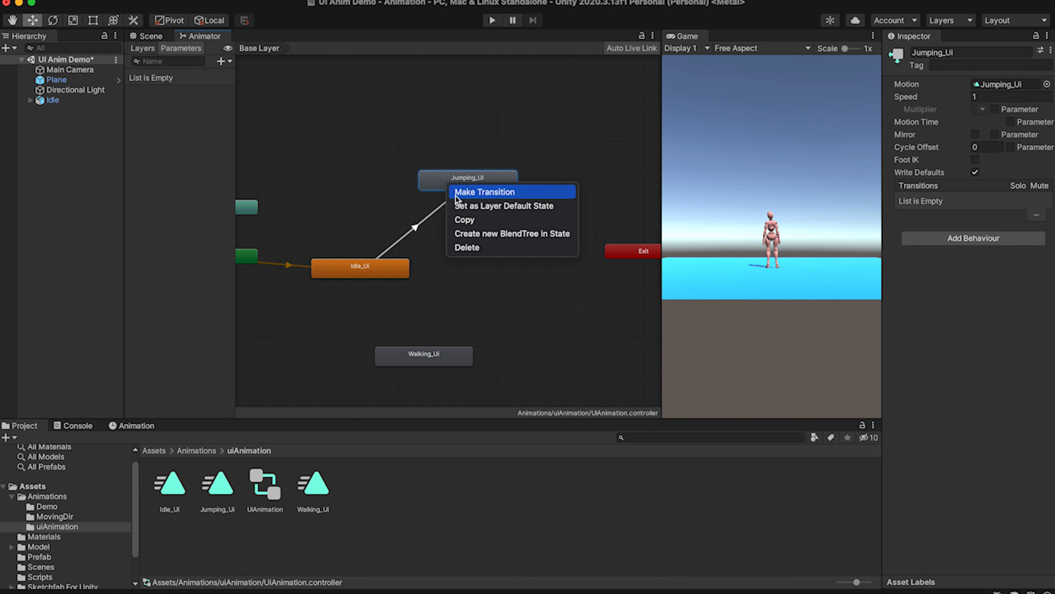
pyautogui.click(453, 195)
pyautogui.click(361, 260)
pyautogui.click(465, 178)
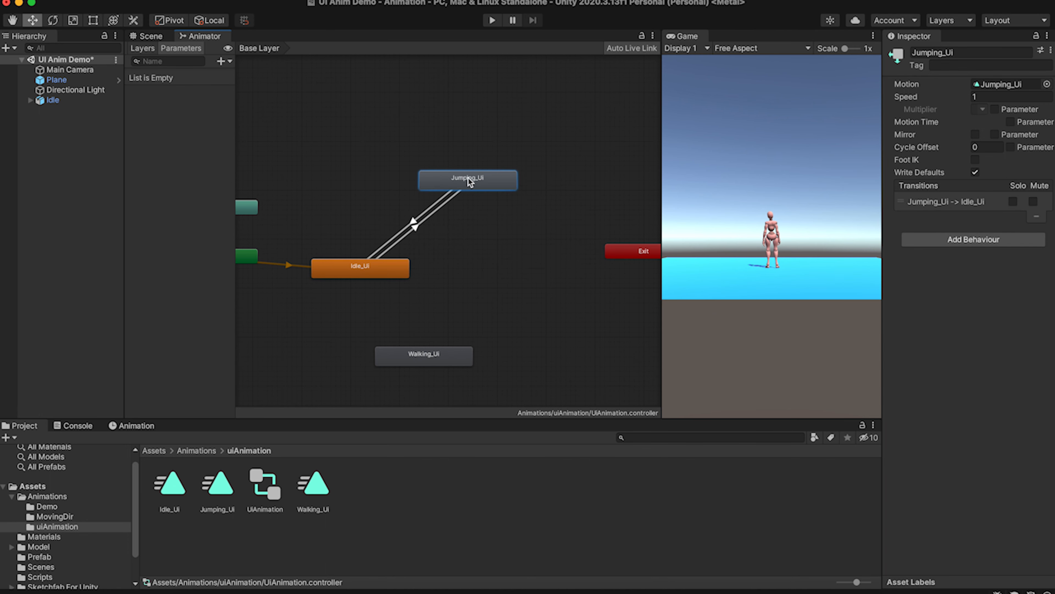
# Enable Loop Time on the Walking_Ui, Jumping_Ui and Idle_Ui animation clips, rechecking each clip's setting.
pyautogui.click(314, 484)
pyautogui.click(975, 95)
pyautogui.click(226, 493)
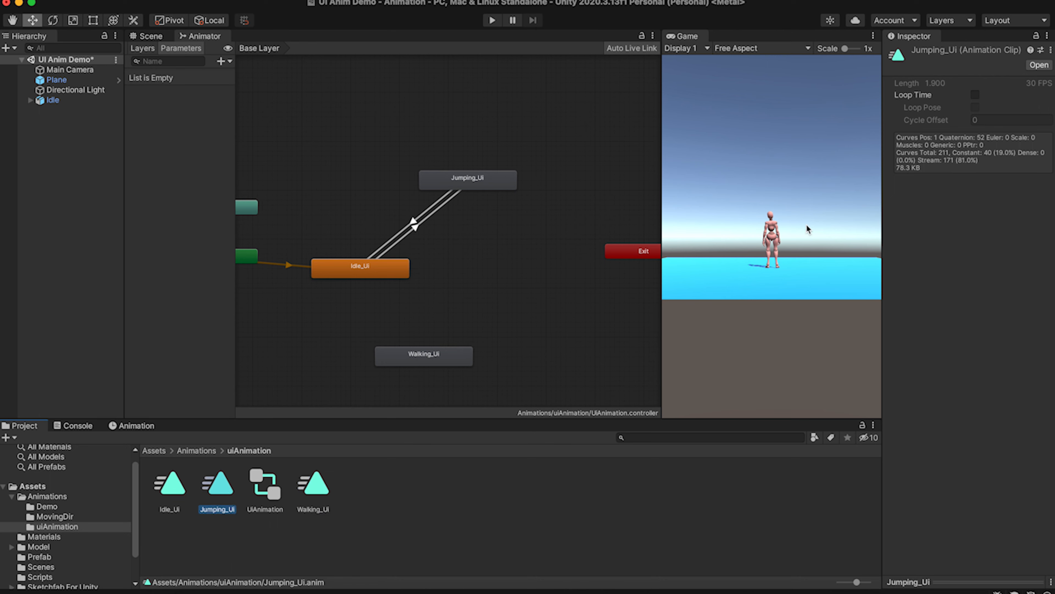
pyautogui.click(975, 95)
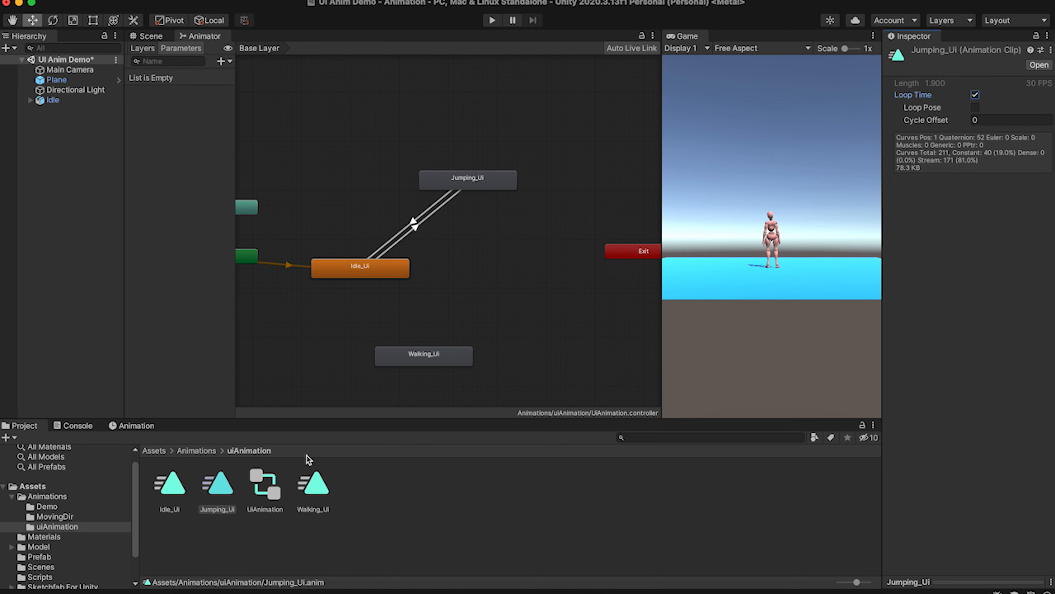
pyautogui.click(174, 491)
pyautogui.click(974, 95)
pyautogui.click(171, 486)
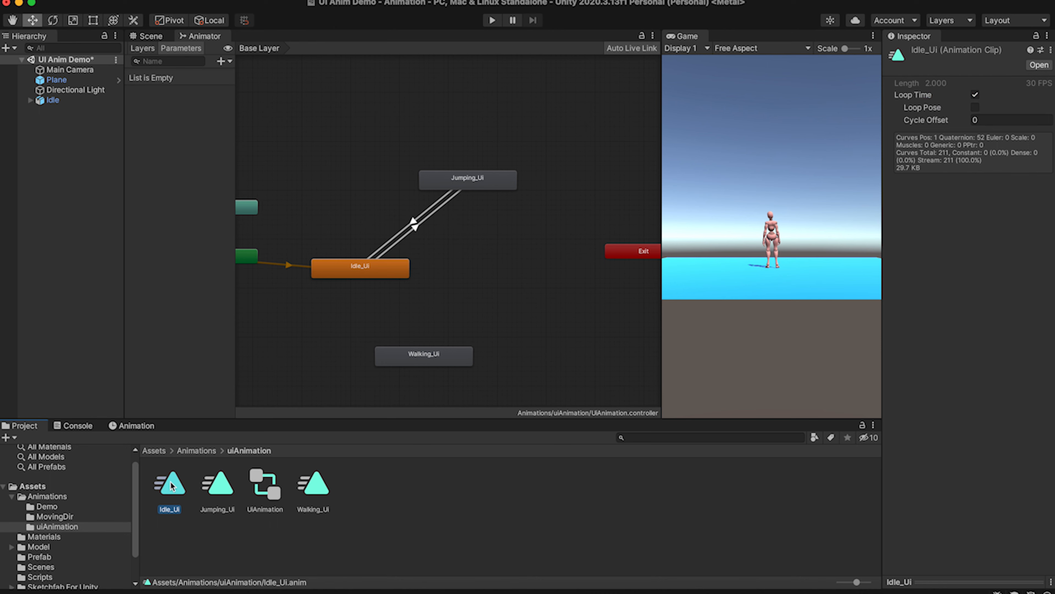
pyautogui.click(233, 495)
pyautogui.click(330, 486)
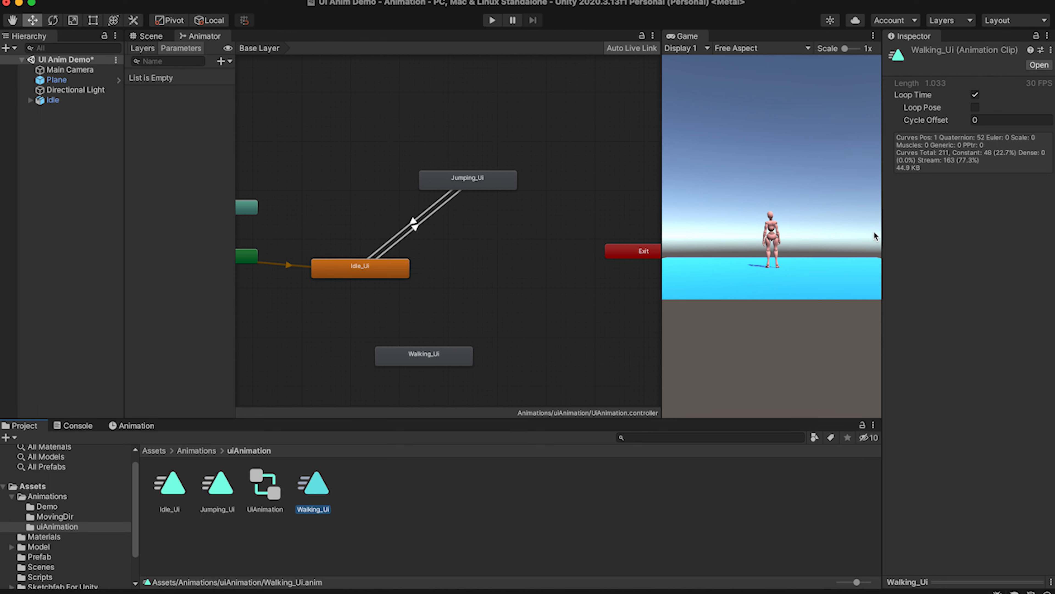
# Make transitions in both directions between the Idle_Ui and Walking_Ui states.
pyautogui.click(477, 186)
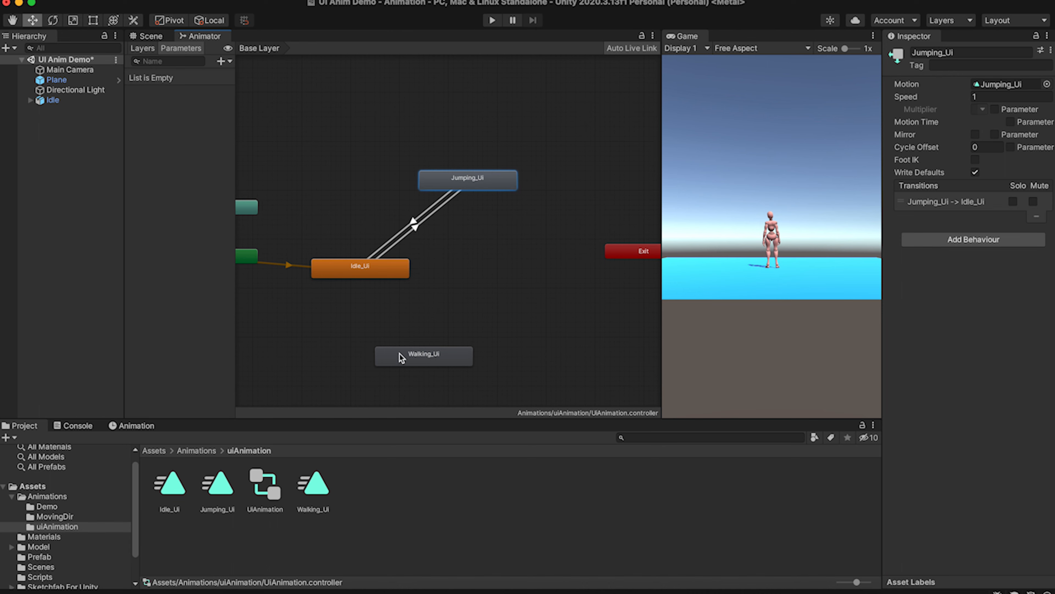
pyautogui.rightClick(357, 272)
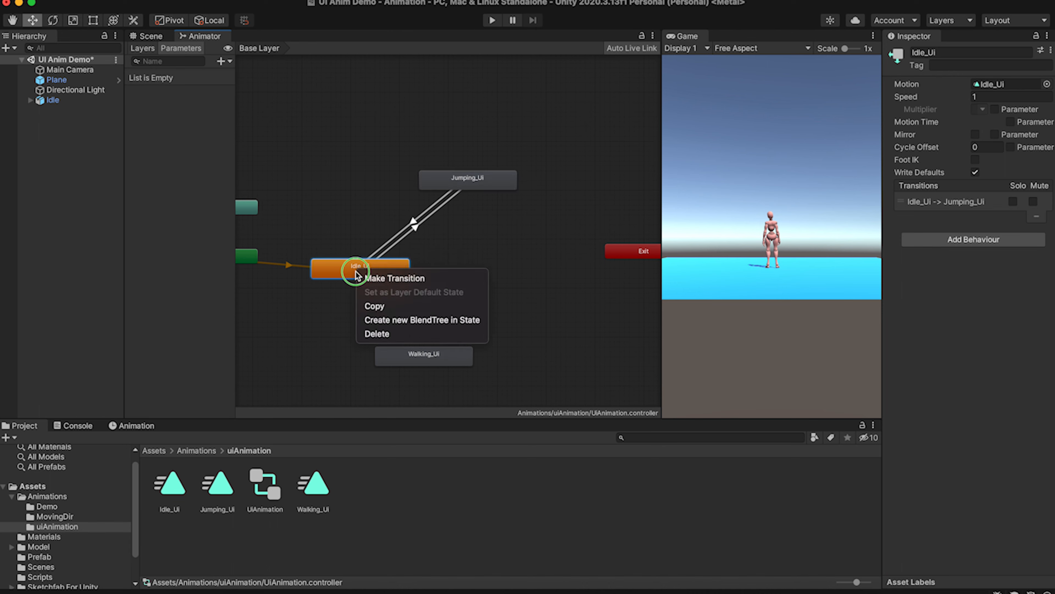
pyautogui.click(413, 278)
pyautogui.click(416, 353)
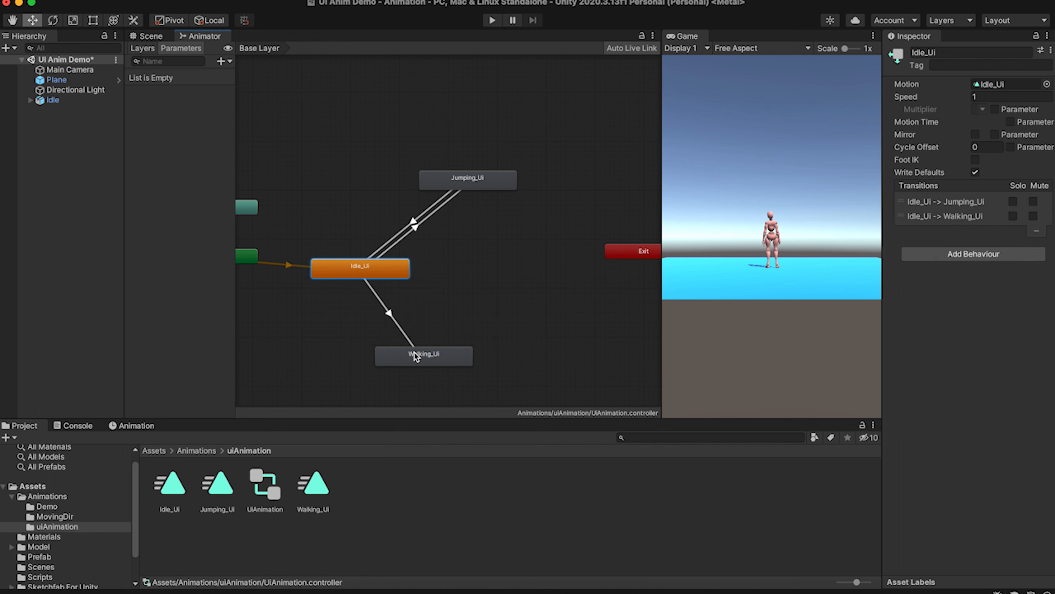
pyautogui.click(433, 353)
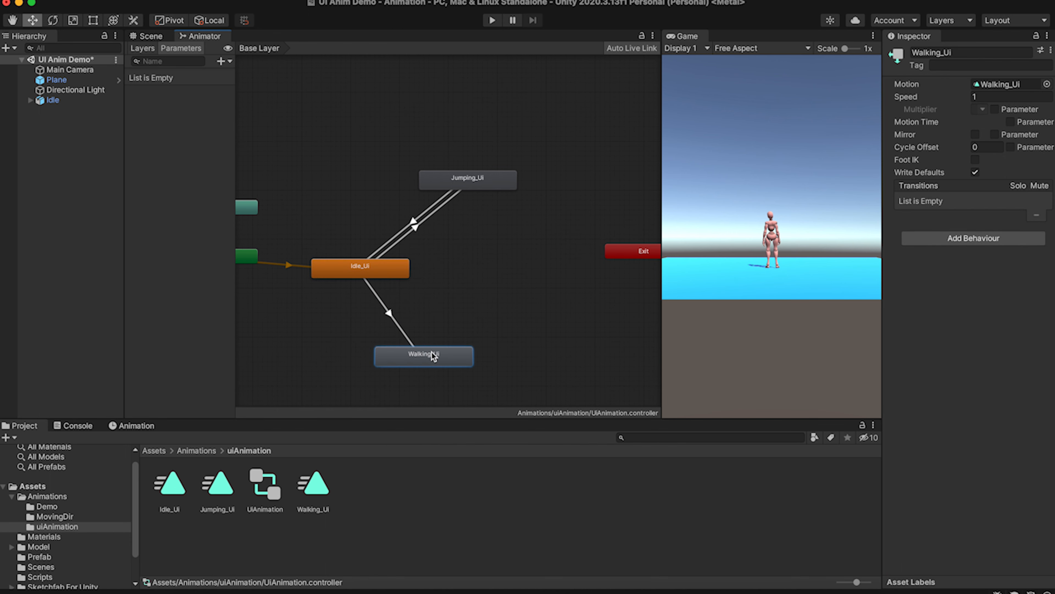
pyautogui.rightClick(432, 354)
pyautogui.click(454, 358)
pyautogui.click(373, 278)
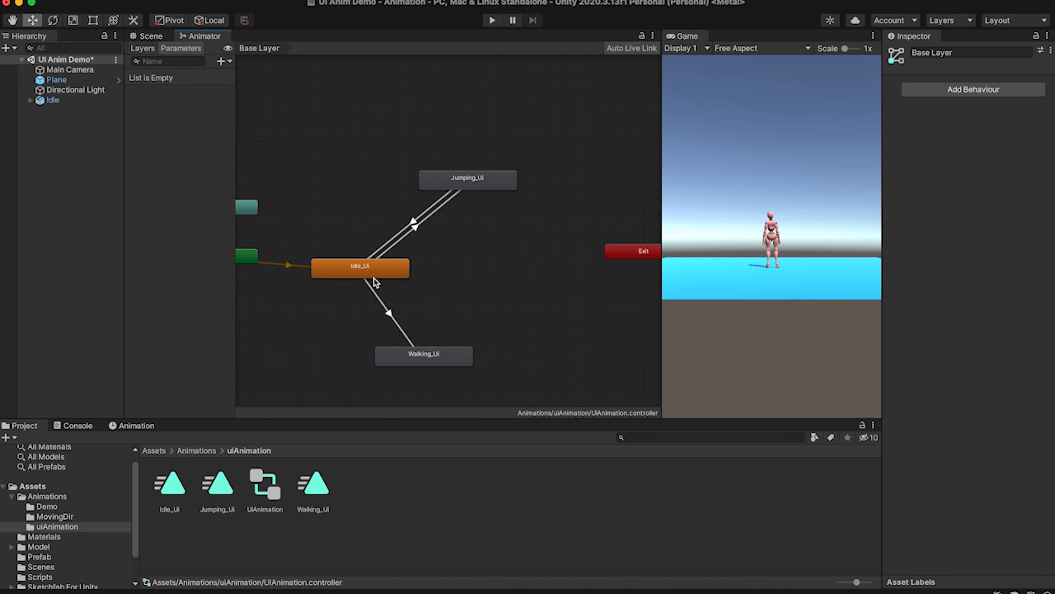
pyautogui.rightClick(444, 358)
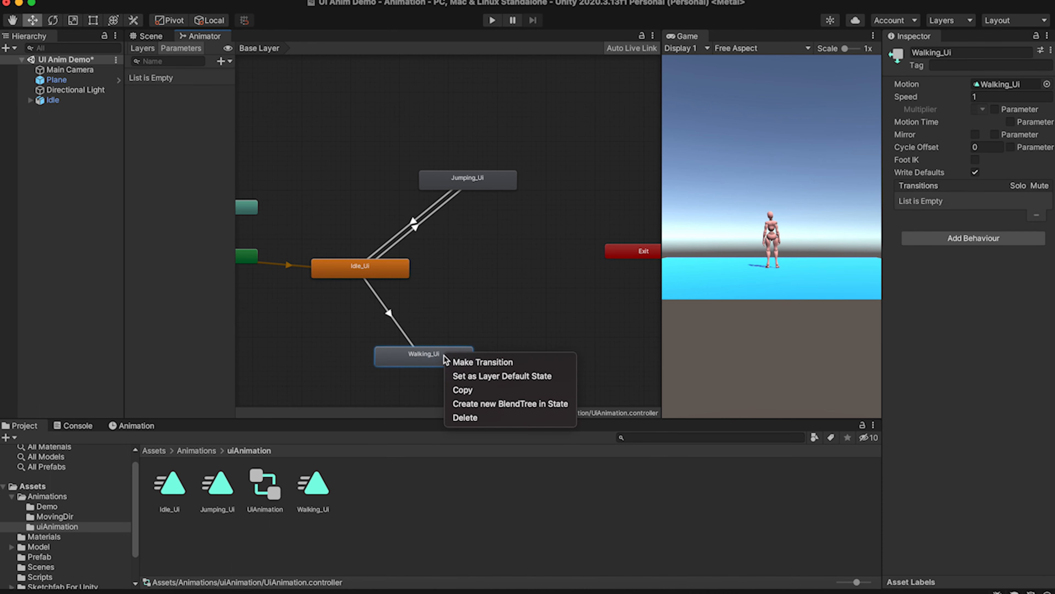
pyautogui.click(459, 358)
pyautogui.click(392, 278)
# Move the Jumping_Ui node closer to Exit and make transitions in both directions between Jumping_Ui and Walking_Ui.
pyautogui.moveTo(492, 185); pyautogui.dragTo(521, 216)
pyautogui.rightClick(512, 213)
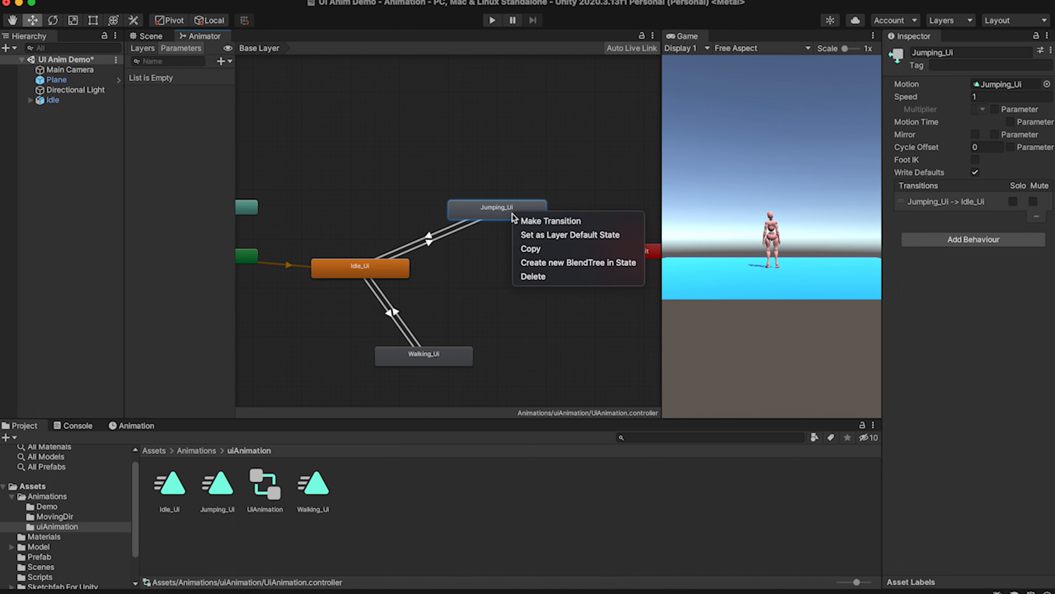
pyautogui.click(517, 219)
pyautogui.click(454, 368)
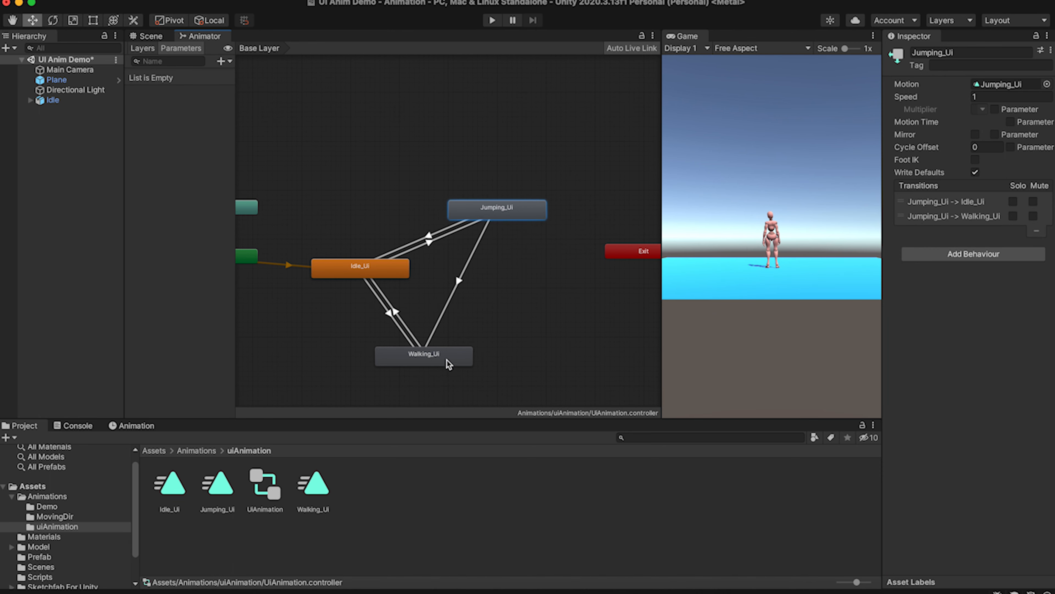
pyautogui.rightClick(447, 358)
pyautogui.click(464, 366)
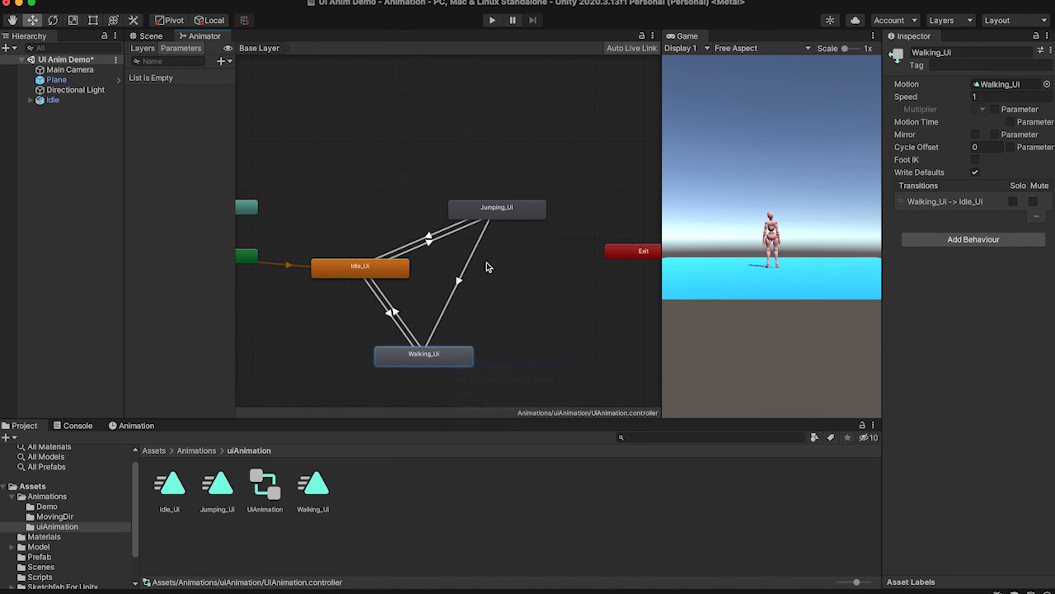
pyautogui.click(502, 217)
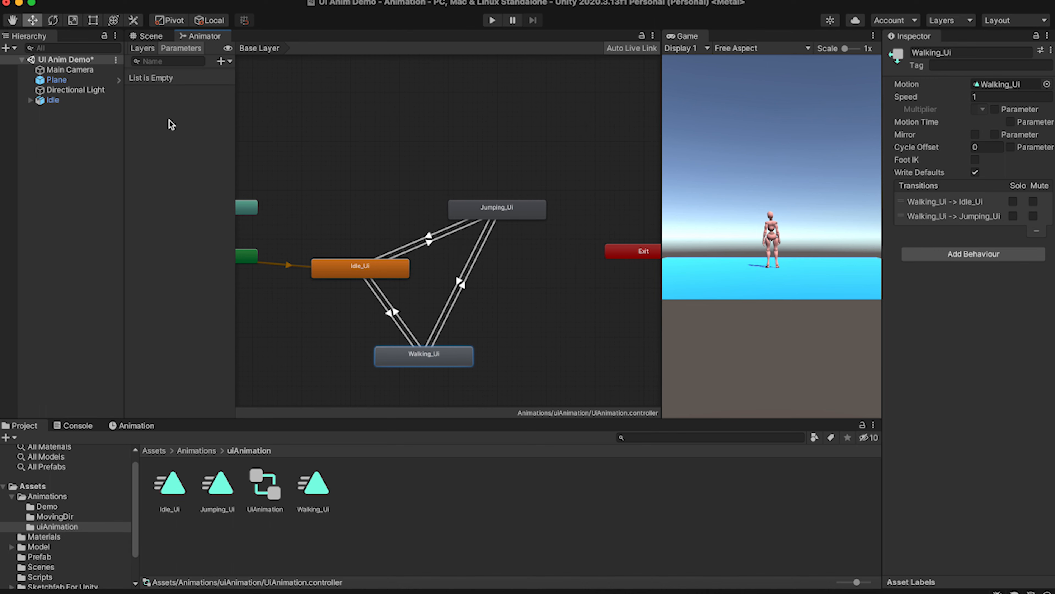
# Add a Bool parameter named isWalking to the animator controller.
pyautogui.click(221, 61)
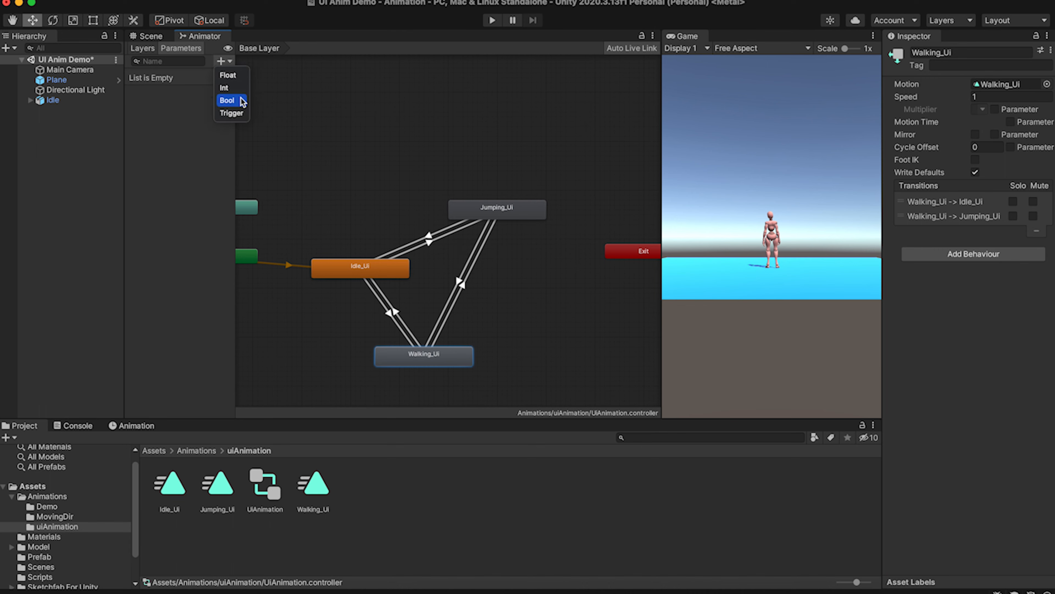
pyautogui.click(227, 100)
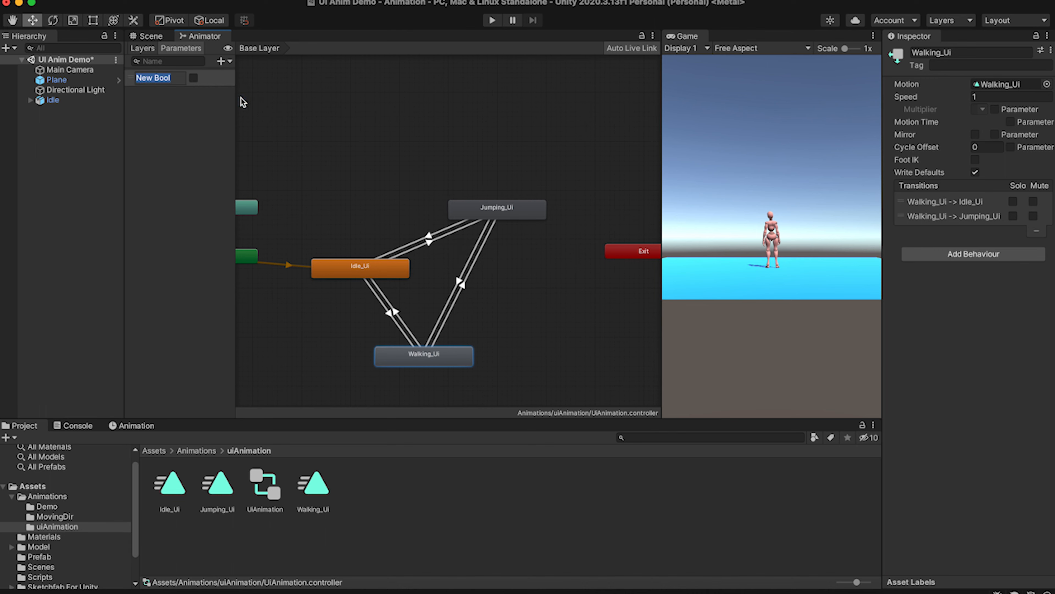
pyautogui.press('BackSpace')
pyautogui.write('Walking')
pyautogui.click(212, 125)
# Add a second Bool parameter named isJumping to the animator controller.
pyautogui.click(222, 61)
pyautogui.click(235, 102)
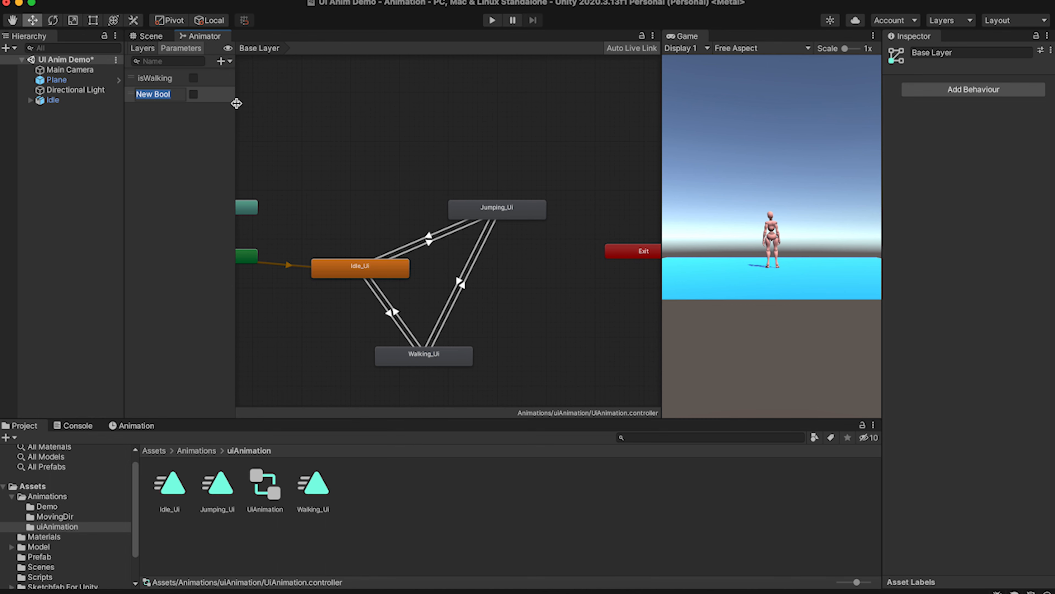
pyautogui.press('BackSpace')
pyautogui.click(210, 128)
# Add a third Bool parameter named isIdling to the animator controller.
pyautogui.click(223, 61)
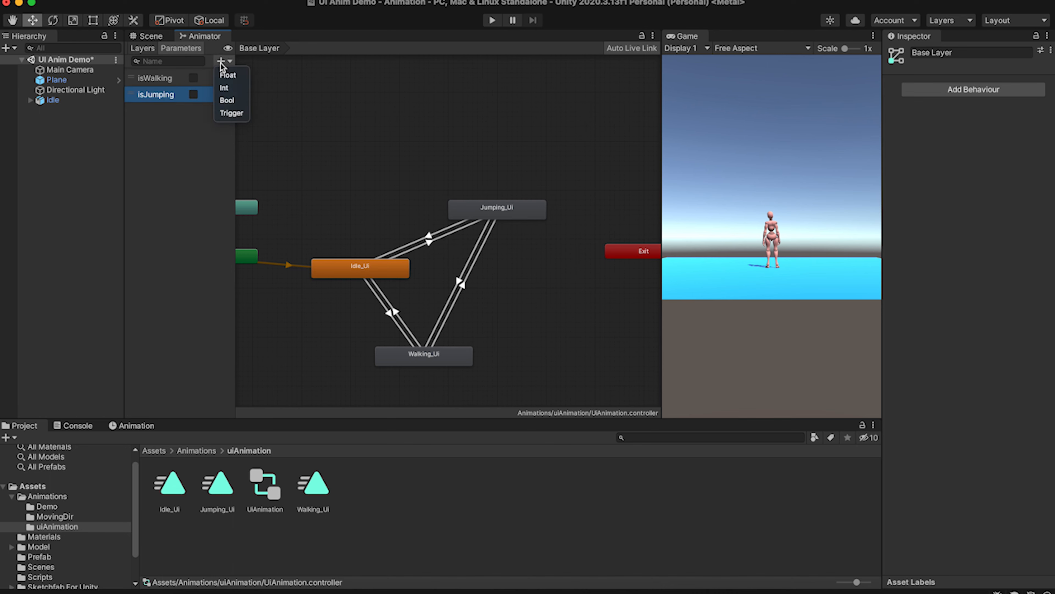
pyautogui.click(244, 101)
pyautogui.press('BackSpace')
pyautogui.write('isIdling')
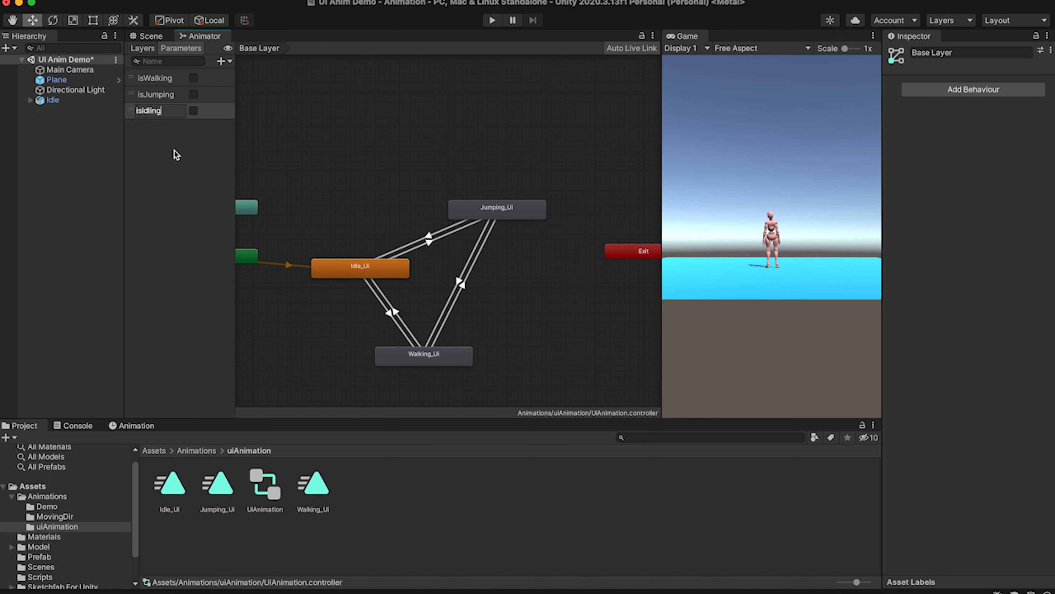
pyautogui.press('Return')
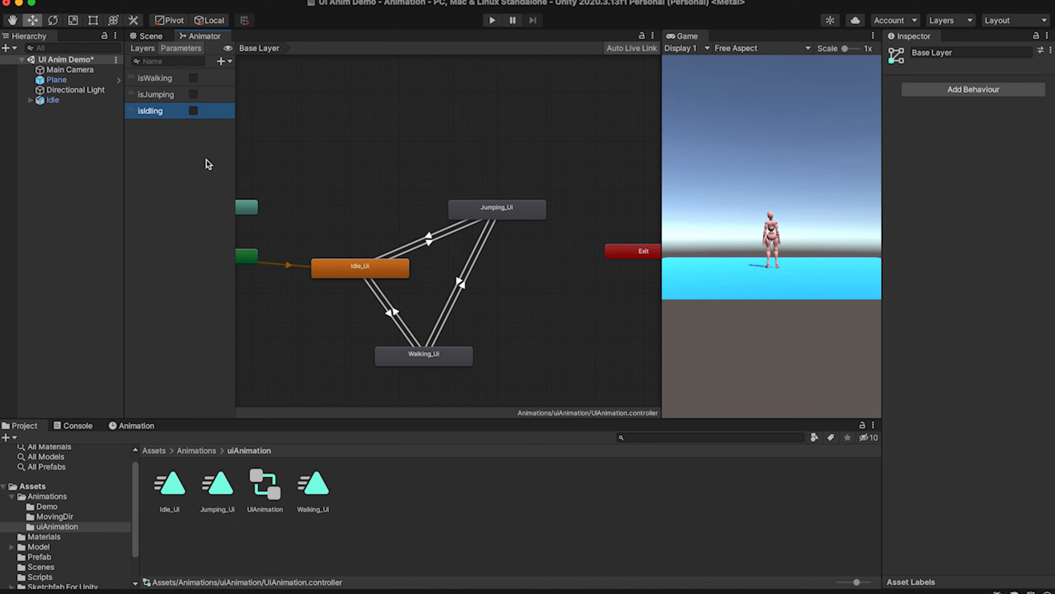
# Turn off Has Exit Time on the transition from Jumping_Ui to Idle_Ui.
pyautogui.click(483, 214)
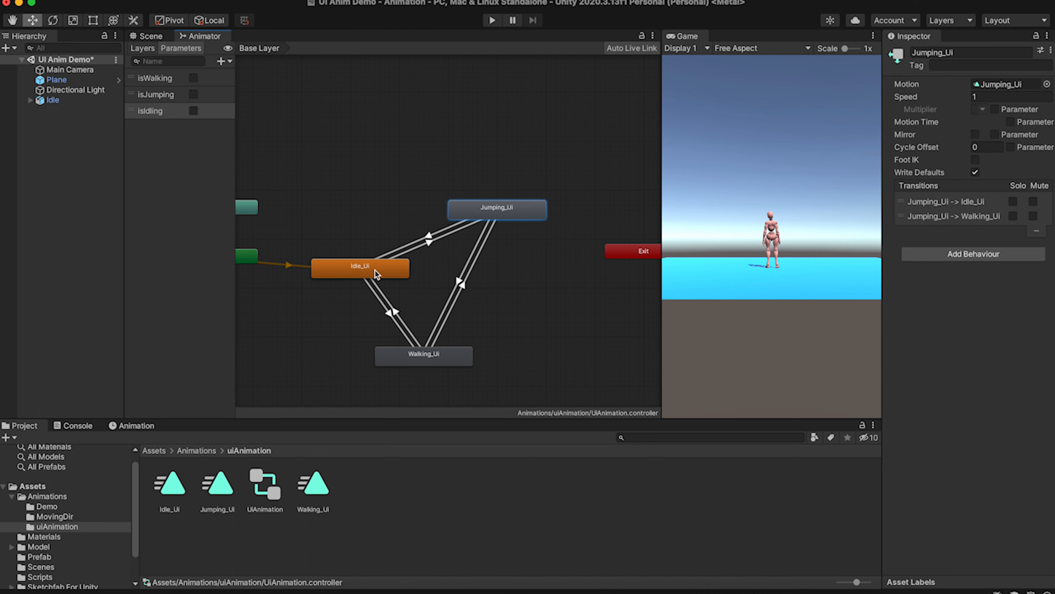
pyautogui.click(428, 237)
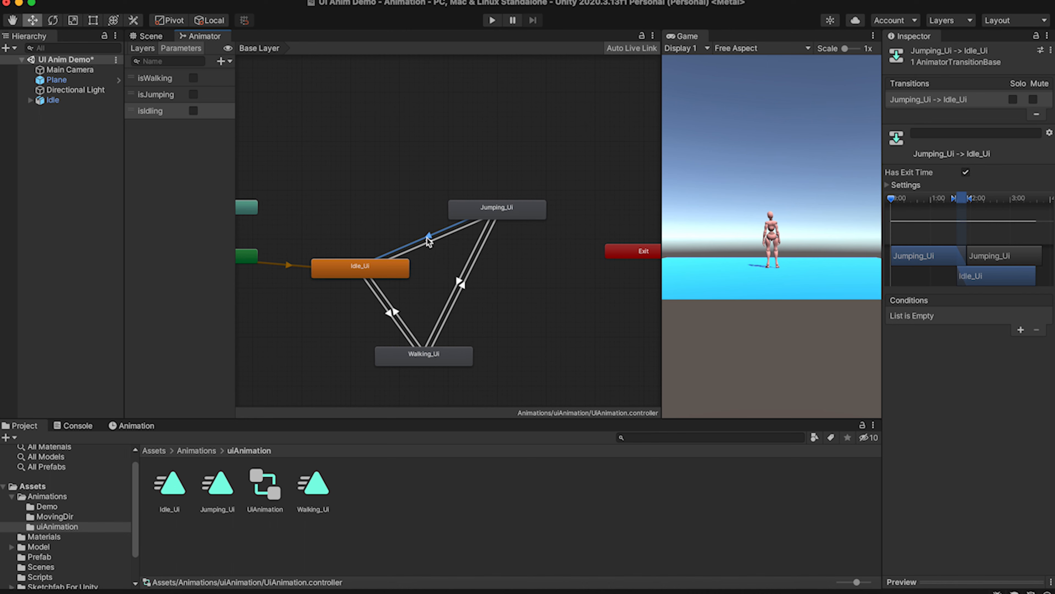
pyautogui.click(429, 243)
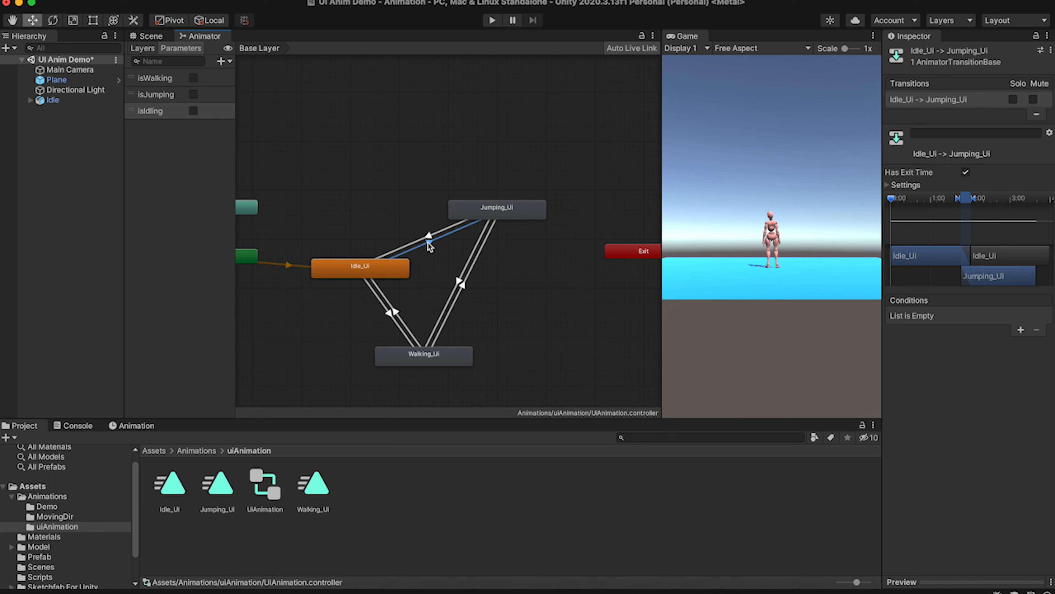
pyautogui.scroll(10, 428, 242)
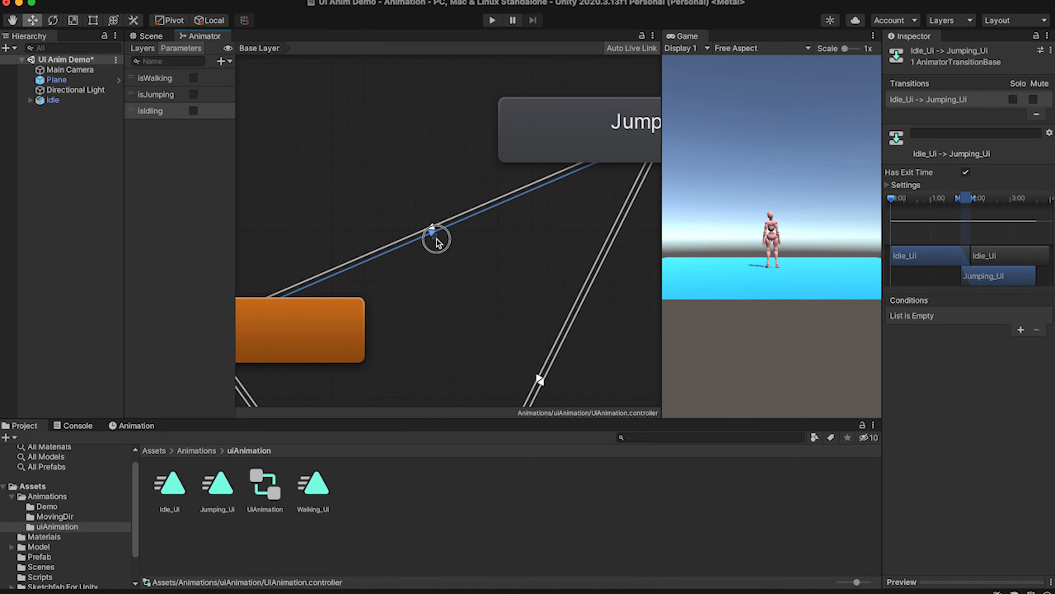
pyautogui.click(431, 227)
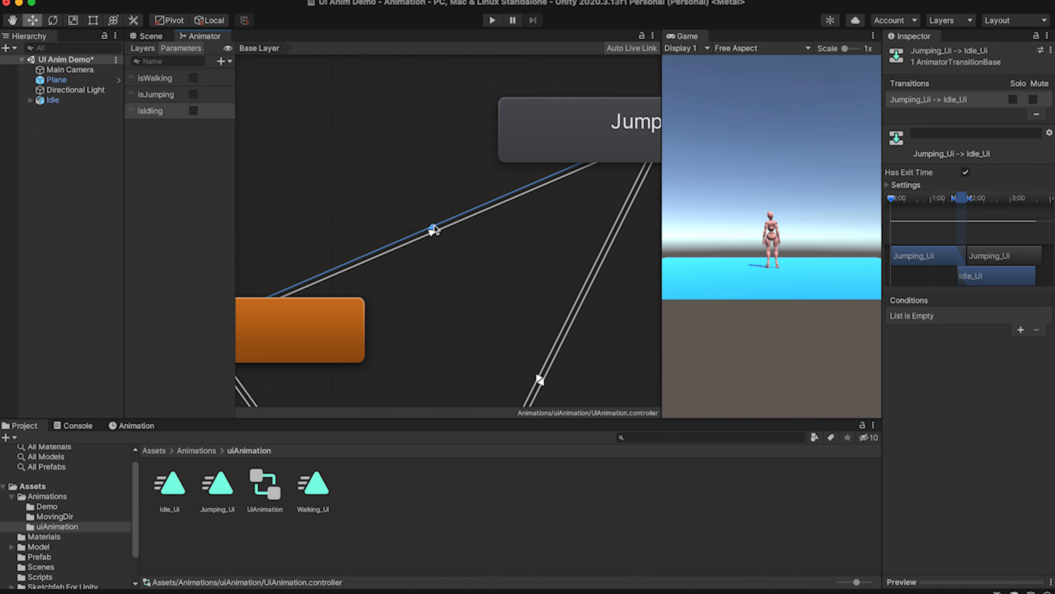
pyautogui.scroll(-3, 448, 248)
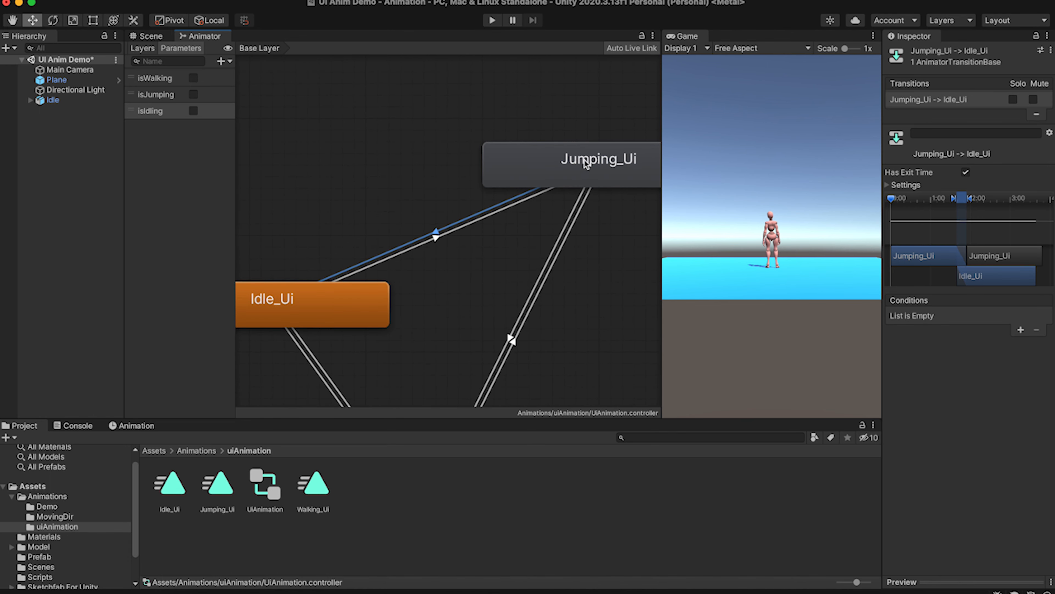
pyautogui.scroll(2, 584, 163)
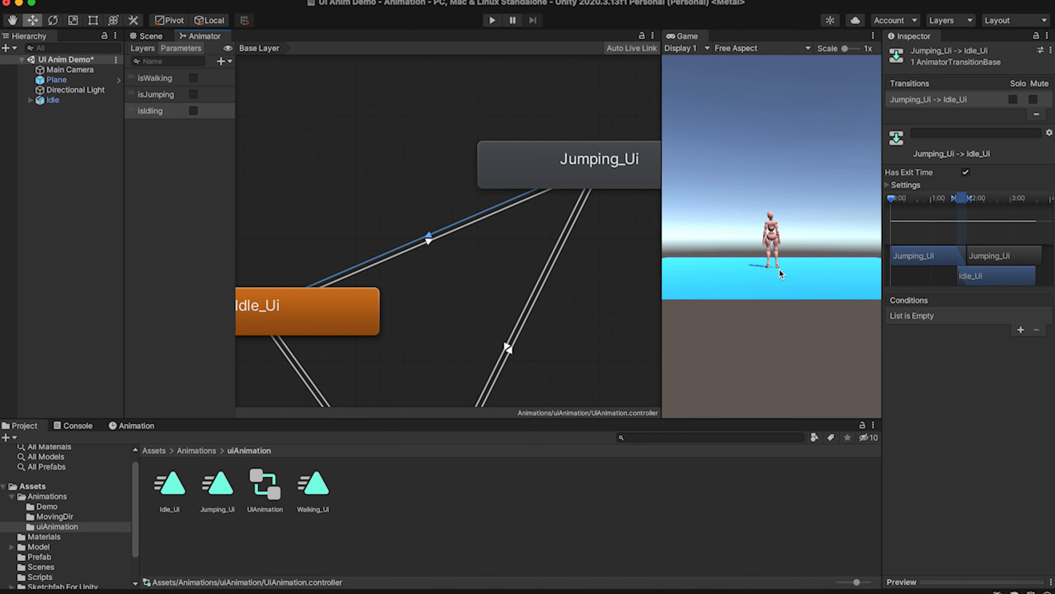
pyautogui.click(965, 173)
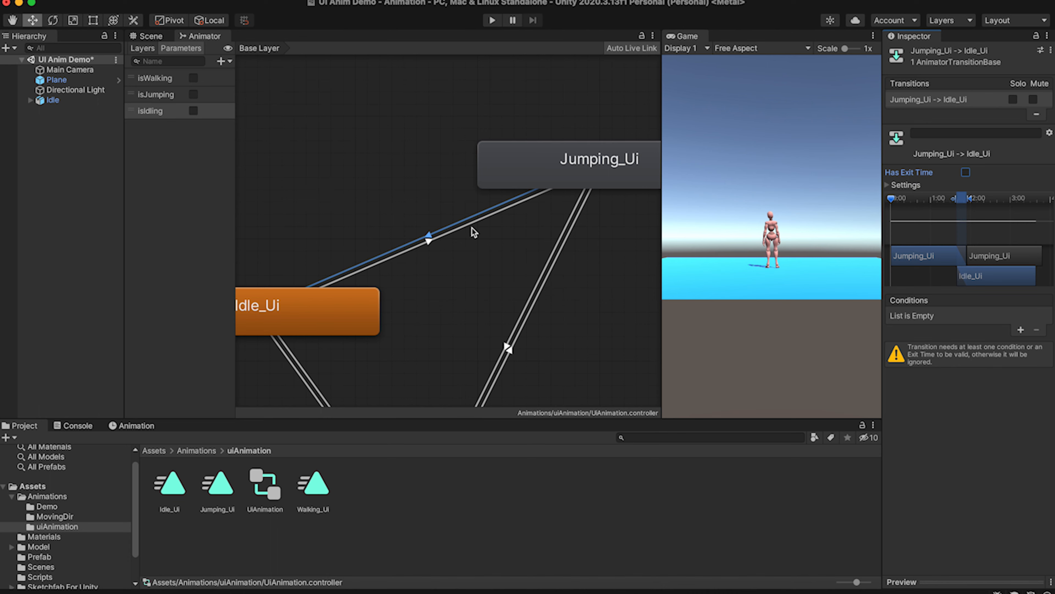
# Add the condition isIdling true to the Jumping_Ui to Idle_Ui transition.
pyautogui.click(429, 235)
pyautogui.click(1021, 330)
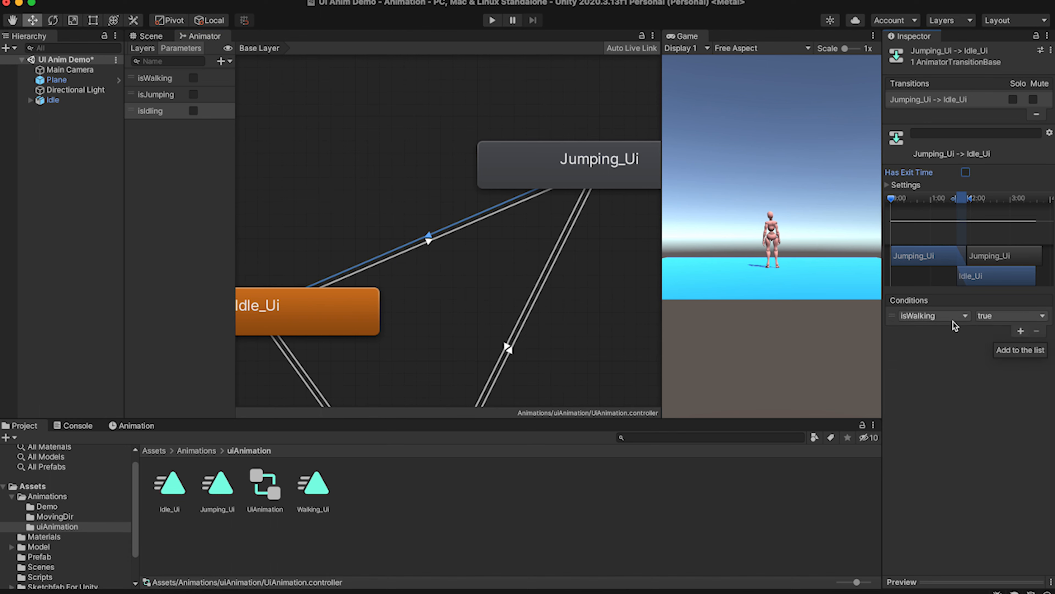
pyautogui.scroll(-3, 458, 297)
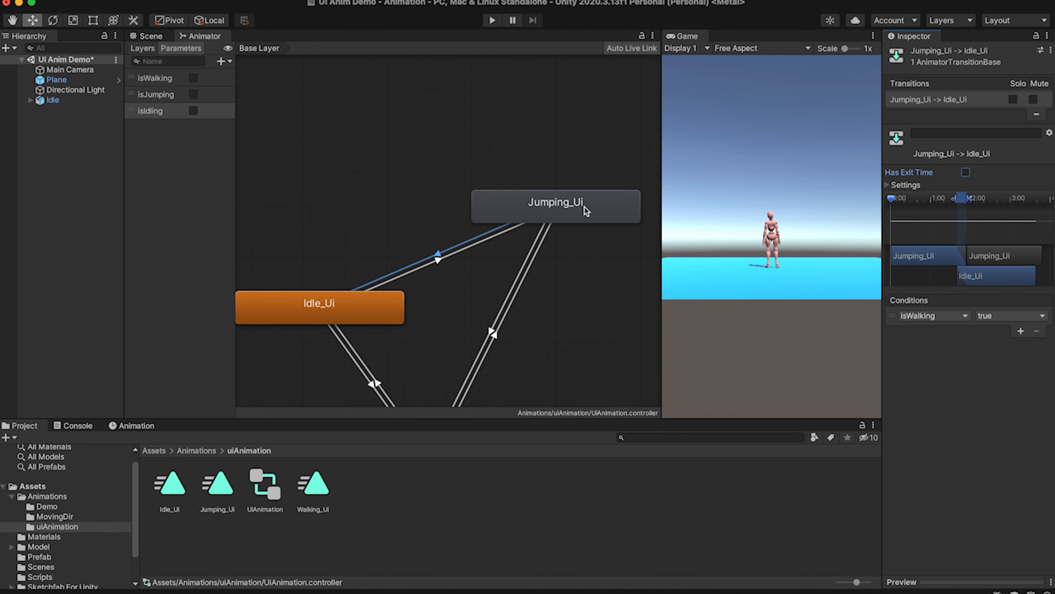
pyautogui.click(953, 317)
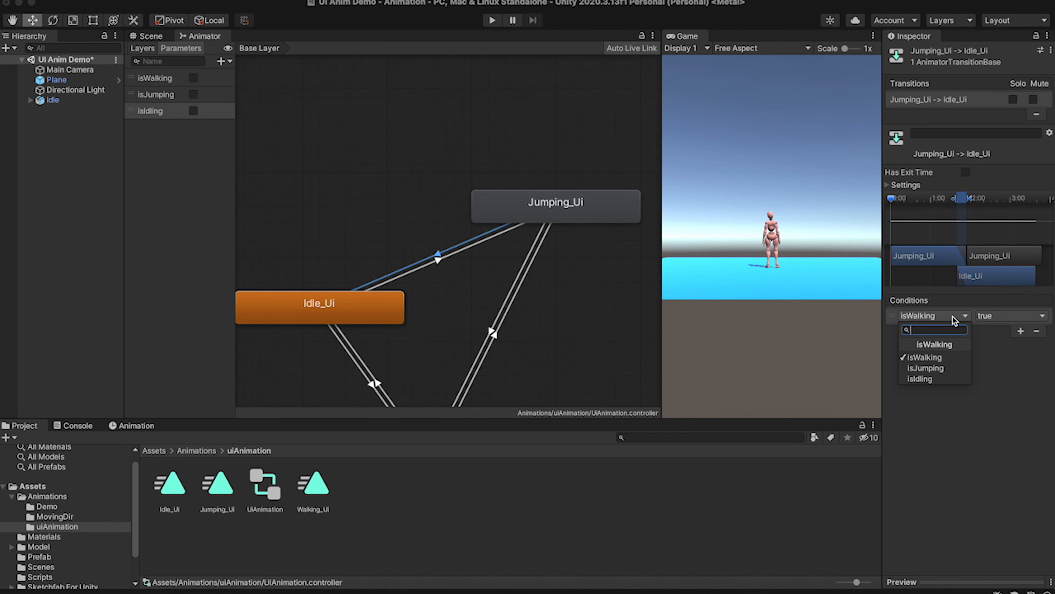
pyautogui.click(951, 379)
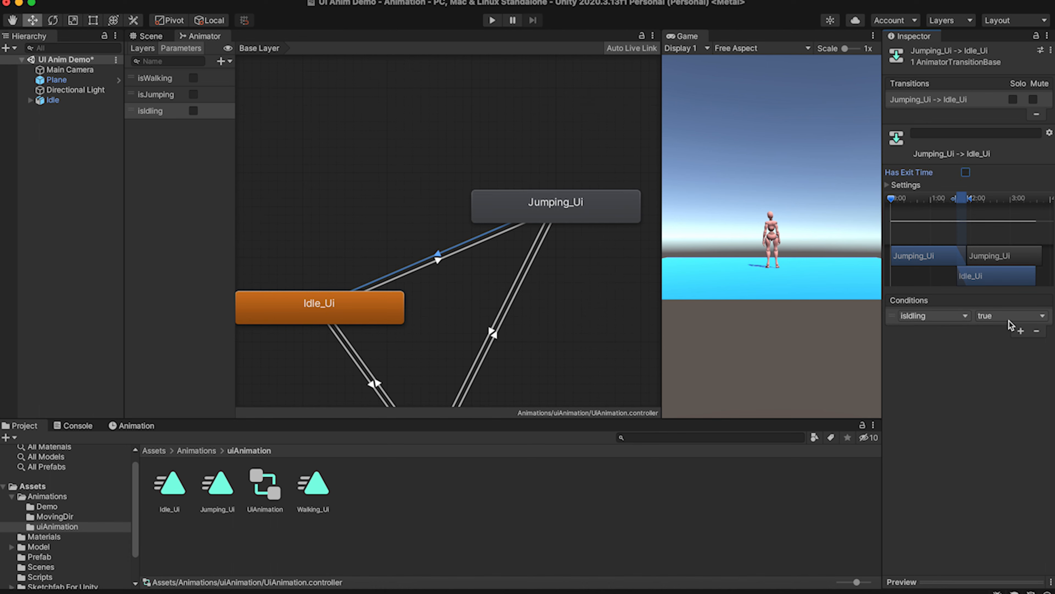
# Add a second condition, isJumping false, to the Jumping_Ui to Idle_Ui transition.
pyautogui.click(1021, 332)
pyautogui.click(951, 330)
pyautogui.click(951, 383)
pyautogui.click(1023, 331)
pyautogui.click(1018, 349)
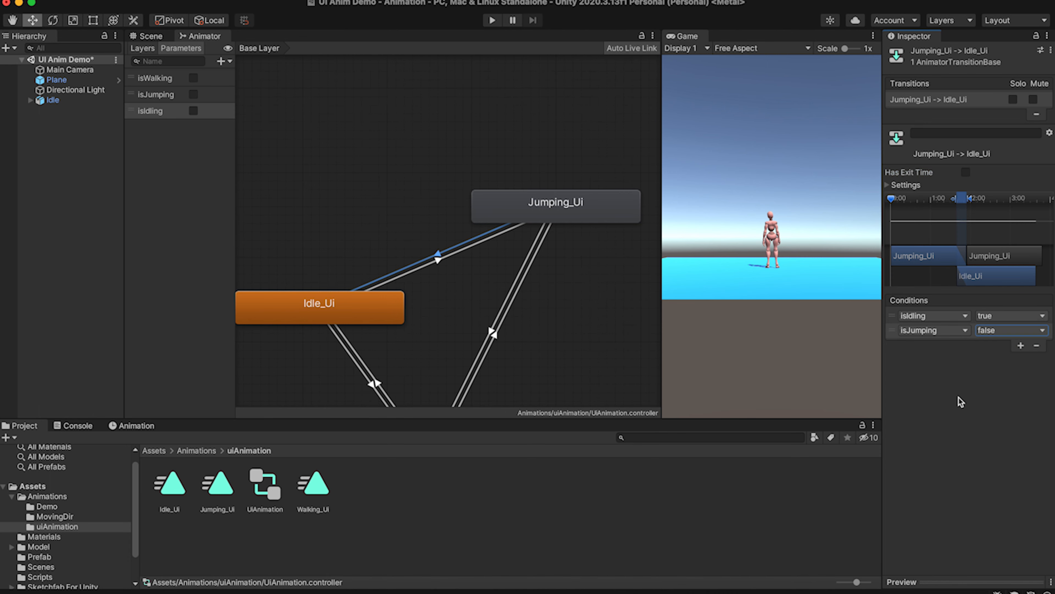
# Turn off Has Exit Time on the Idle_Ui to Jumping_Ui transition and add the condition isIdling false.
pyautogui.click(439, 261)
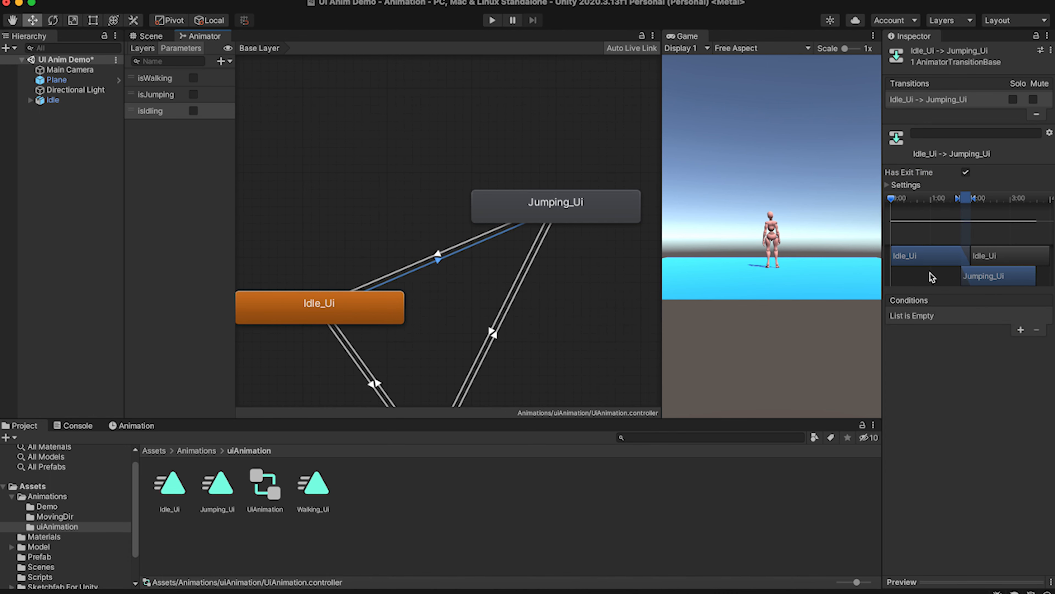
pyautogui.click(965, 172)
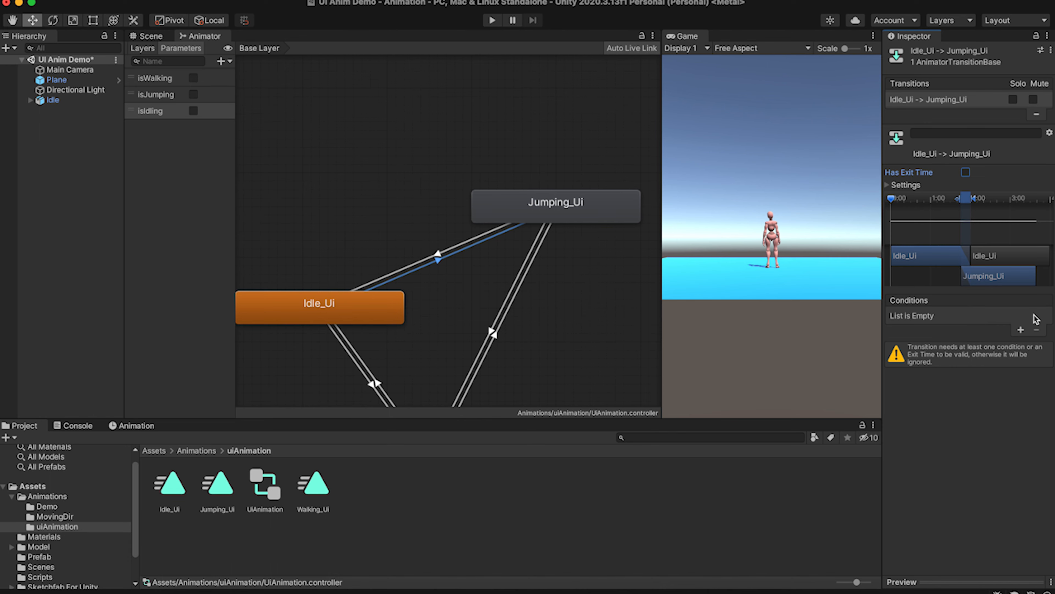
pyautogui.click(1021, 330)
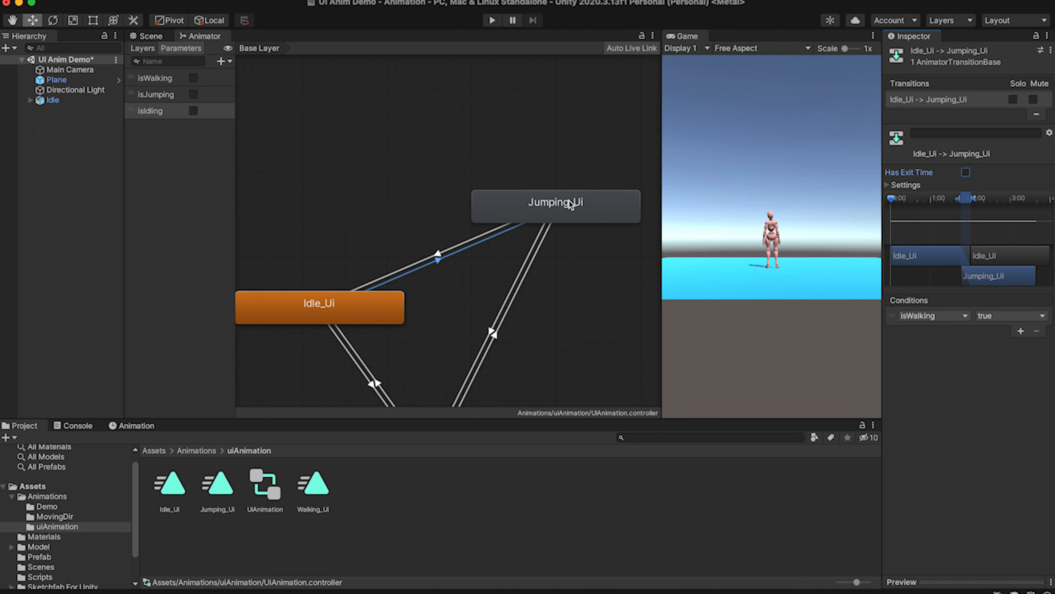
pyautogui.click(963, 318)
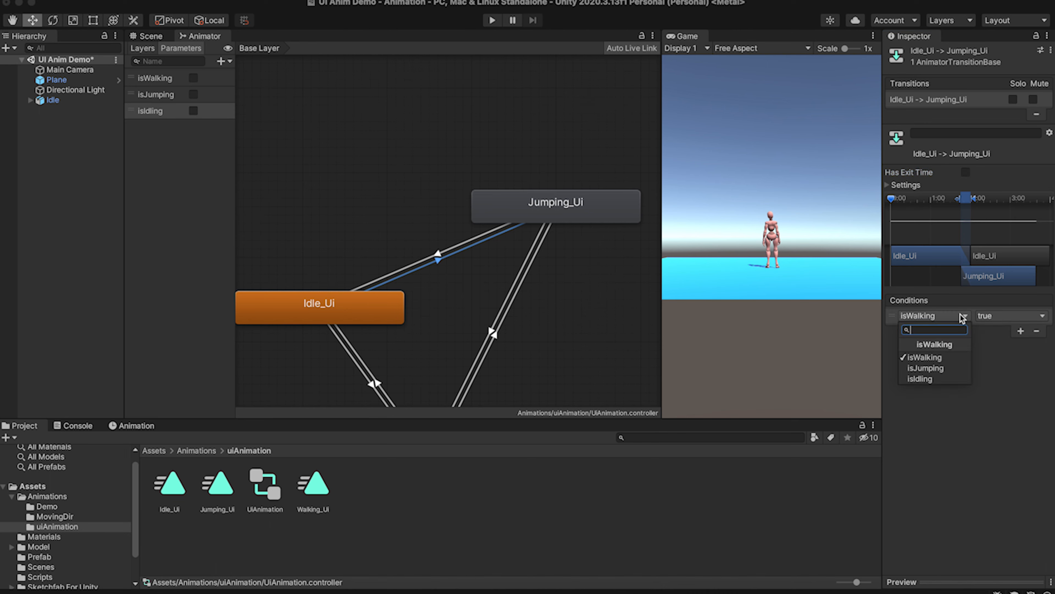
pyautogui.click(959, 379)
pyautogui.click(1003, 320)
pyautogui.click(998, 330)
# Add a second condition, isJumping true, to the Idle_Ui to Jumping_Ui transition.
pyautogui.click(1021, 331)
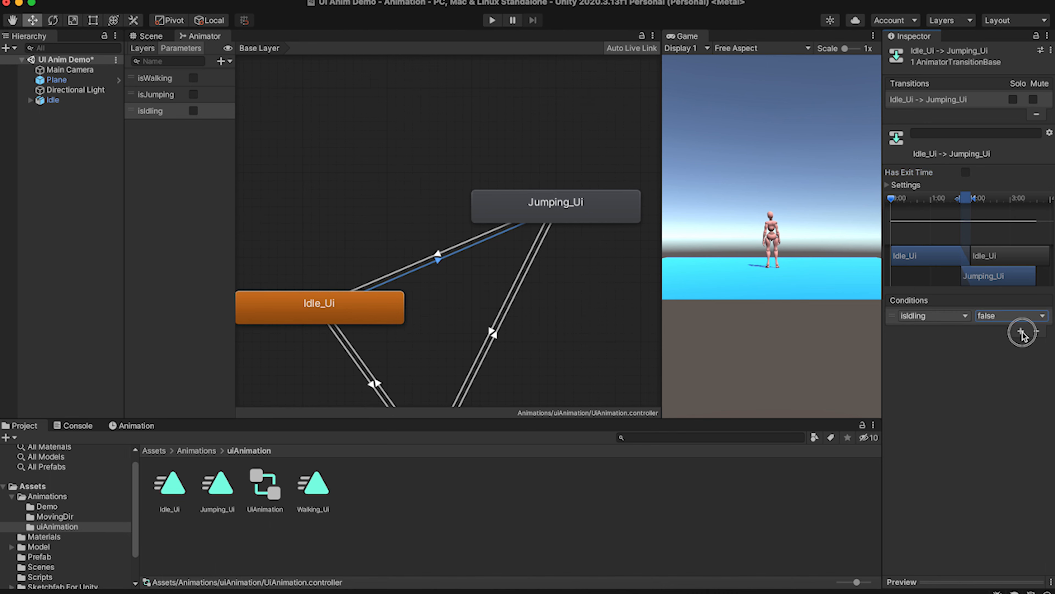
pyautogui.click(963, 331)
pyautogui.click(961, 379)
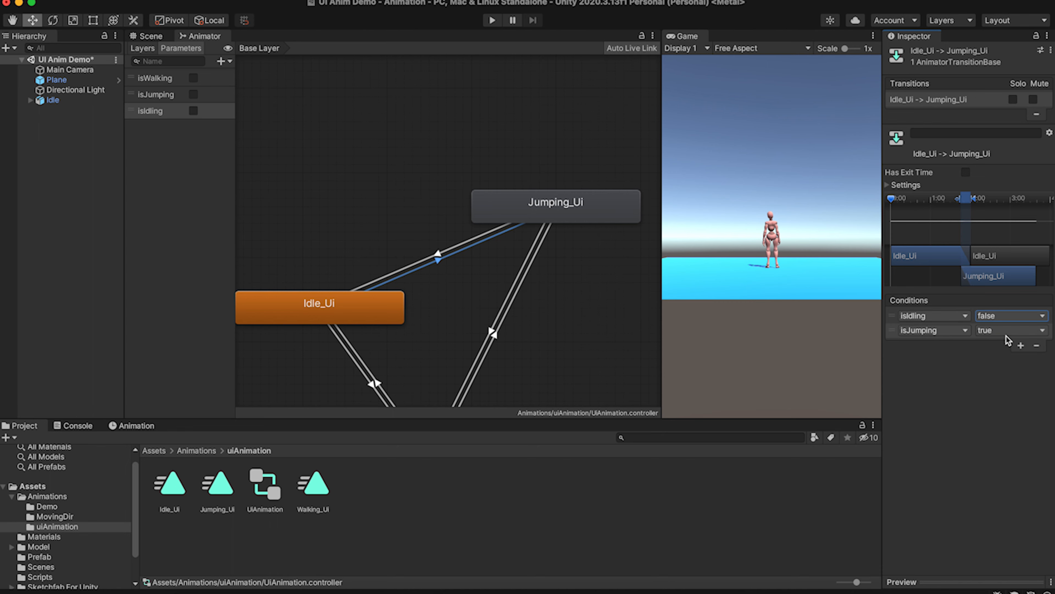
# Add the condition isWalking true to the transition from Jumping_Ui to Walking_Ui.
pyautogui.scroll(-3, 488, 320)
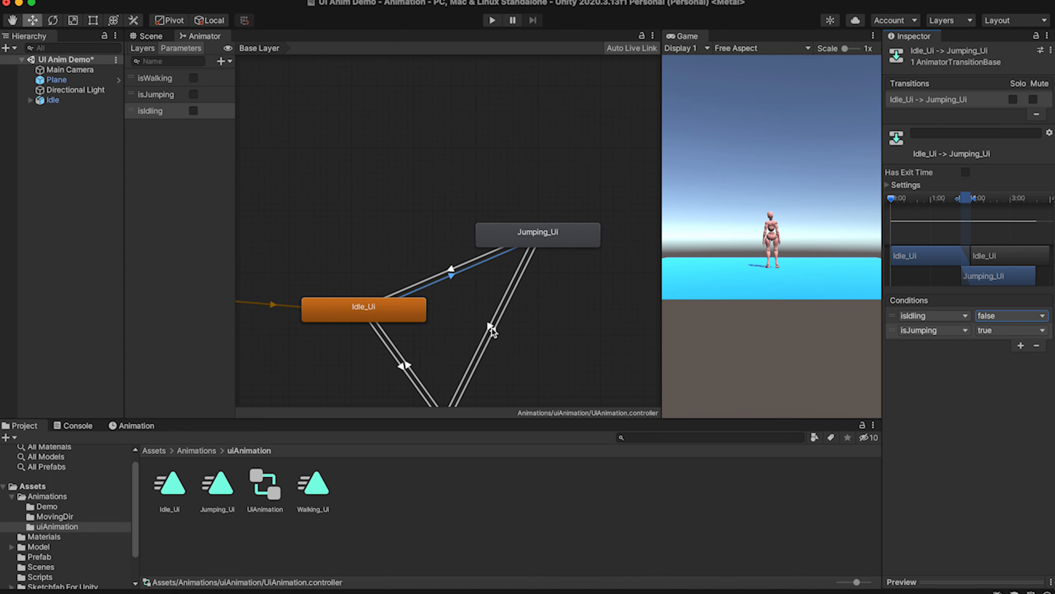
pyautogui.click(489, 324)
pyautogui.scroll(-2, 541, 329)
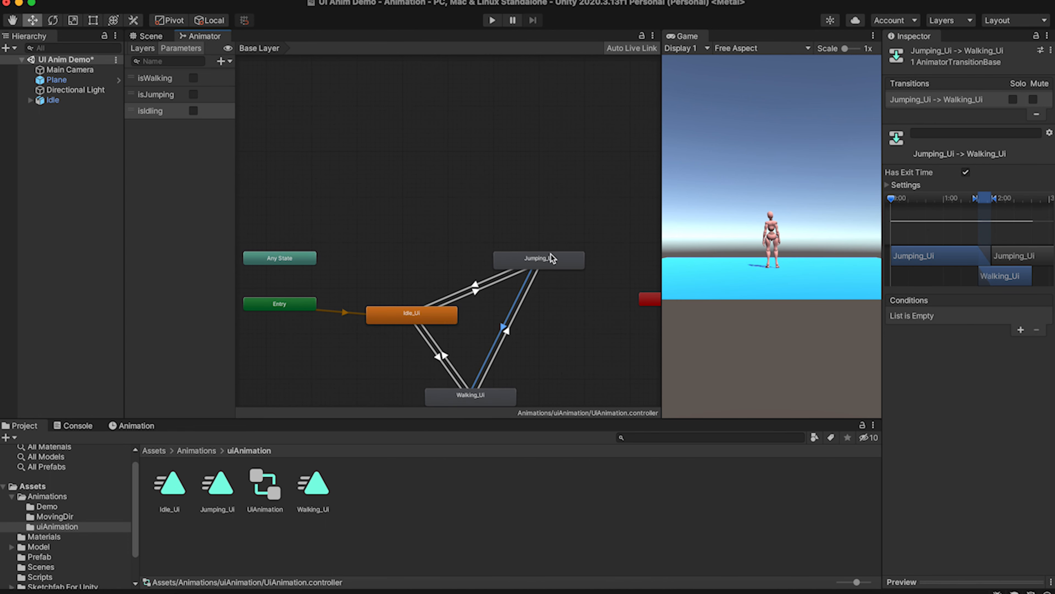
pyautogui.scroll(5, 550, 253)
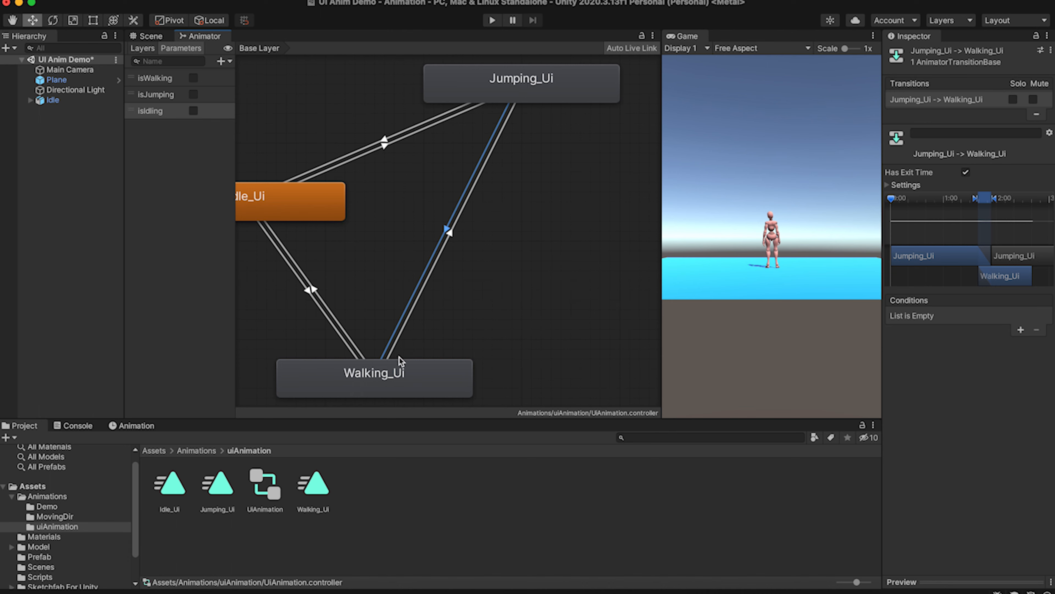
pyautogui.click(1021, 330)
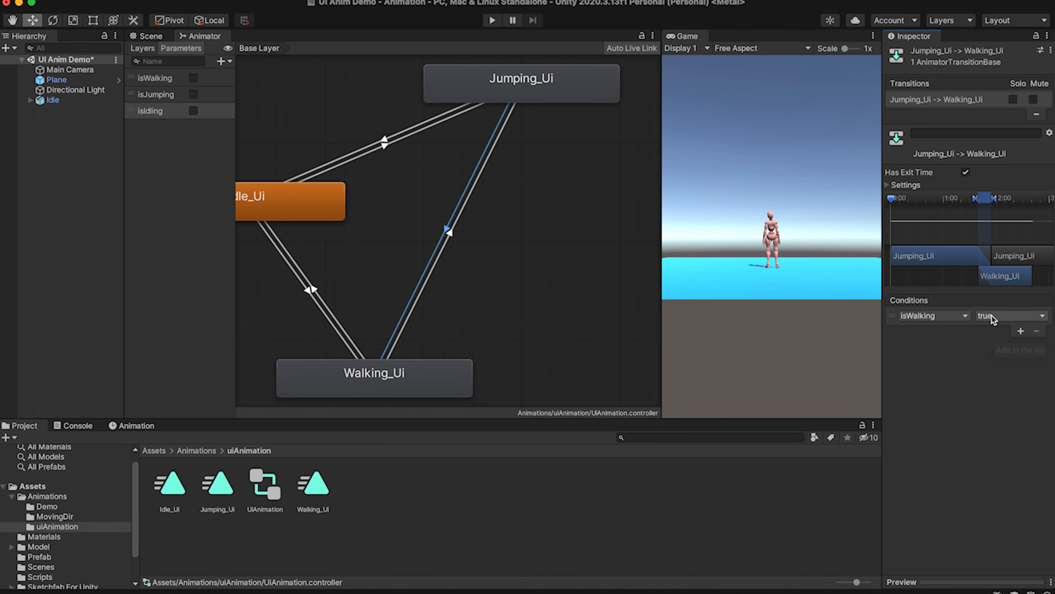
# Add a second condition, isJumping true, to the Jumping_Ui to Walking_Ui transition.
pyautogui.click(1021, 331)
pyautogui.click(945, 330)
pyautogui.click(927, 382)
pyautogui.click(1003, 330)
pyautogui.click(1003, 345)
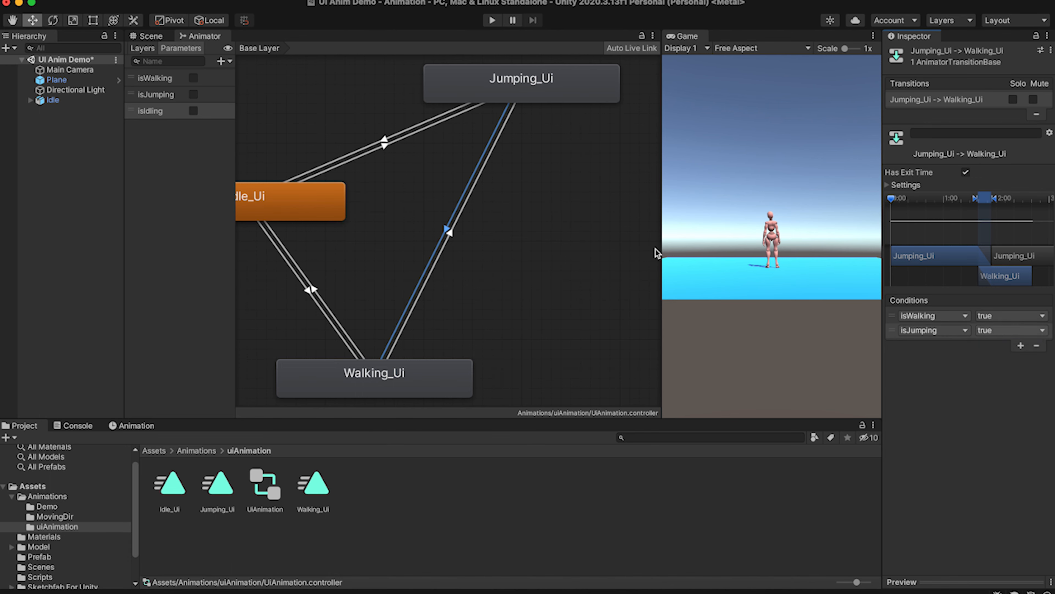
# Add the conditions isWalking false and isJumping true to the transition from Walking_Ui to Jumping_Ui.
pyautogui.click(452, 233)
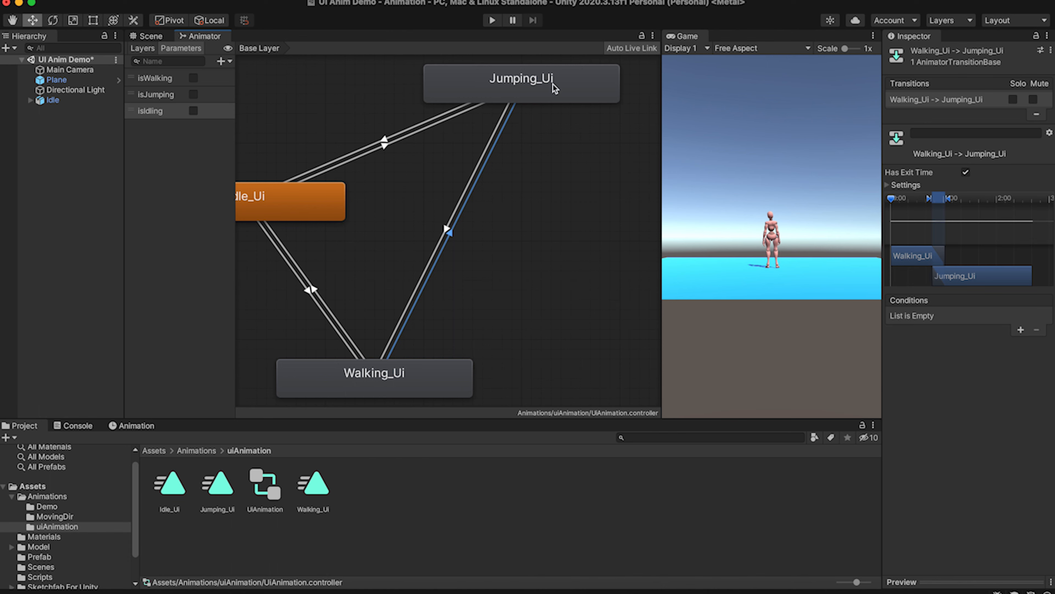
pyautogui.click(1021, 329)
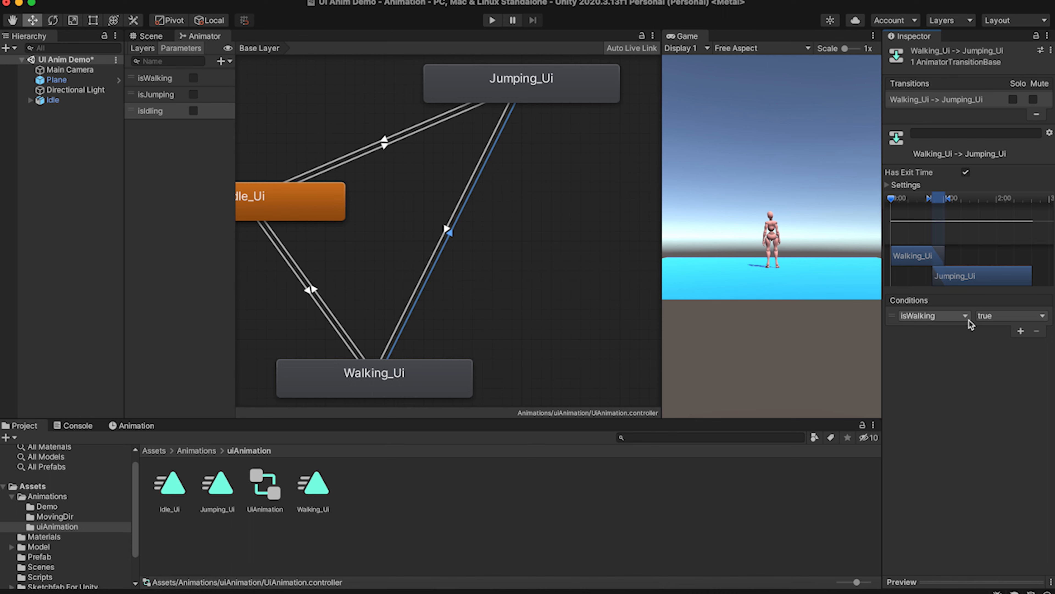
pyautogui.click(984, 317)
pyautogui.click(999, 331)
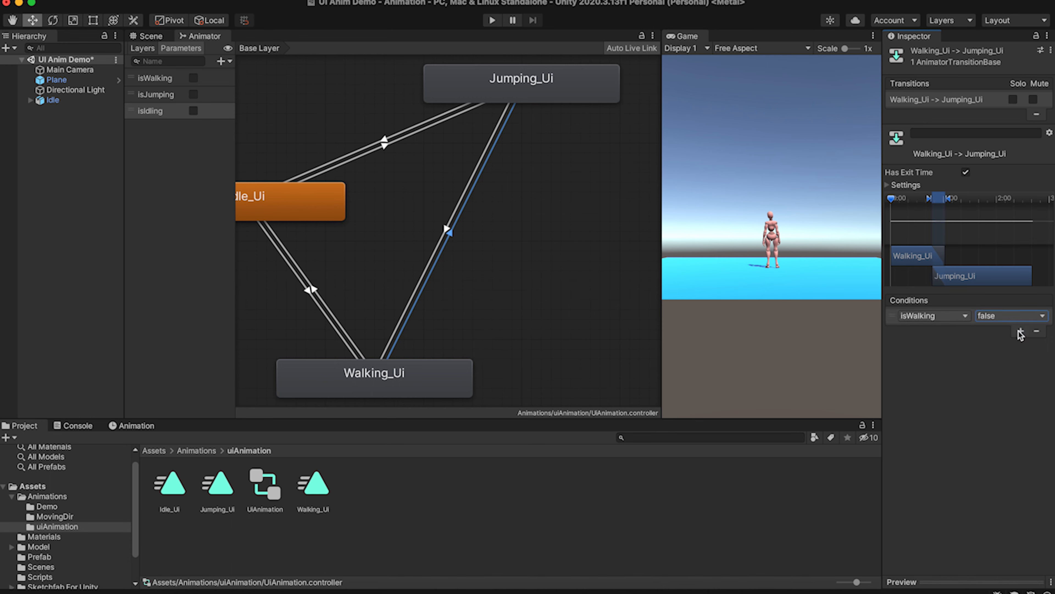
pyautogui.click(1021, 331)
pyautogui.click(951, 330)
pyautogui.click(949, 382)
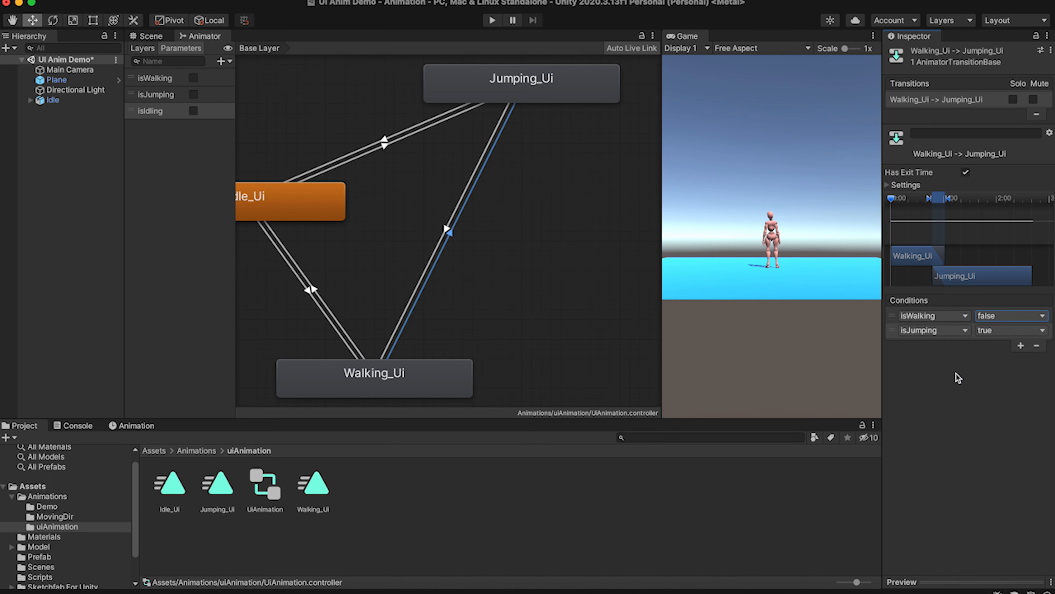
# Add the conditions isIdling true and isWalking false to the transition from Walking_Ui to Idle_Ui.
pyautogui.click(316, 291)
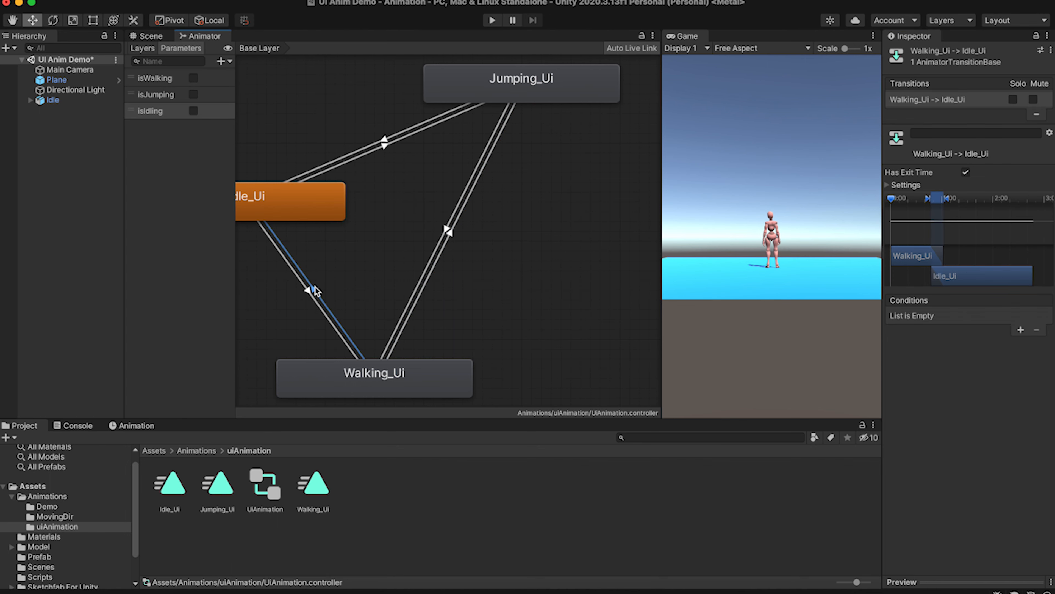
pyautogui.press('f')
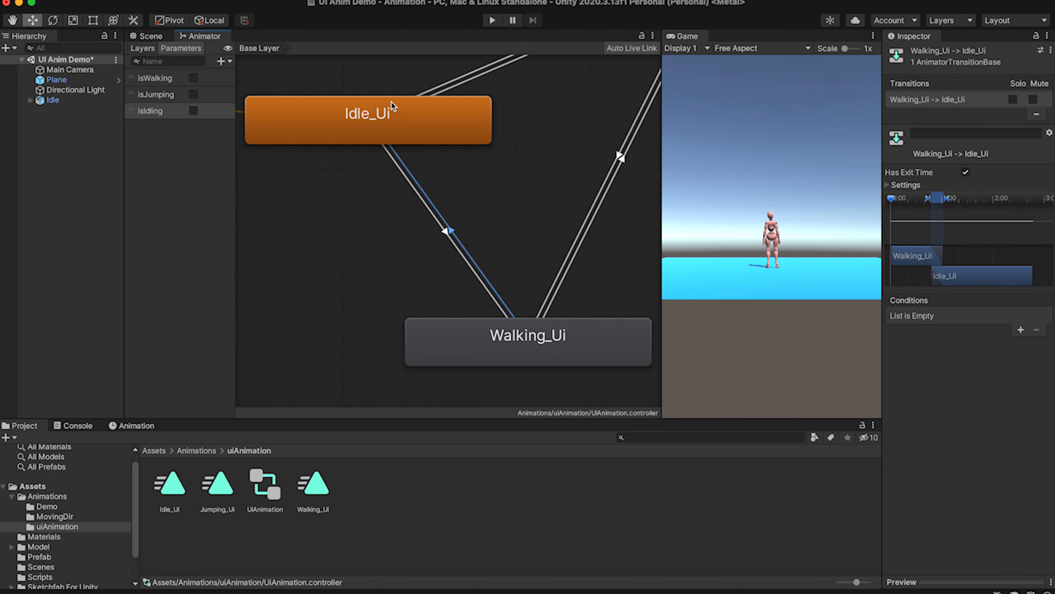
pyautogui.click(950, 316)
pyautogui.click(952, 376)
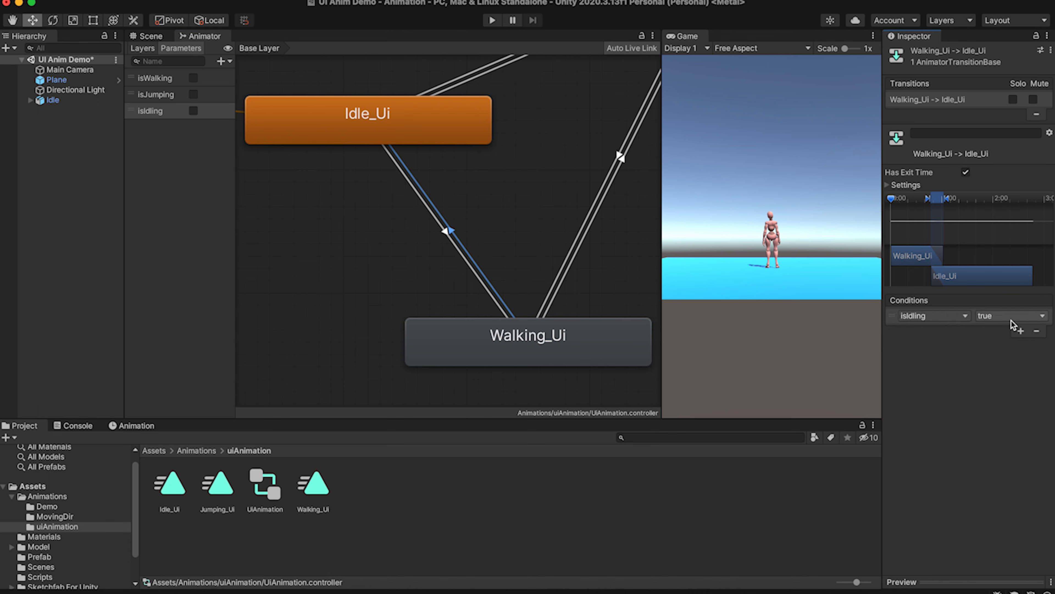
pyautogui.click(1021, 331)
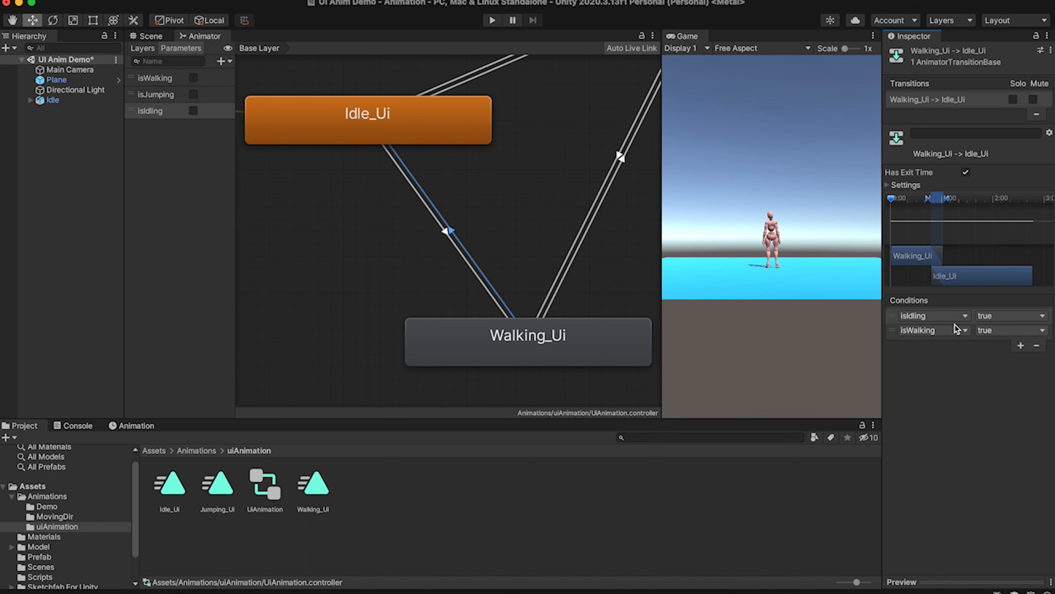
pyautogui.click(997, 331)
pyautogui.click(993, 344)
# Add the conditions isIdling false and isWalking true to the transition from Idle_Ui to Walking_Ui.
pyautogui.click(446, 234)
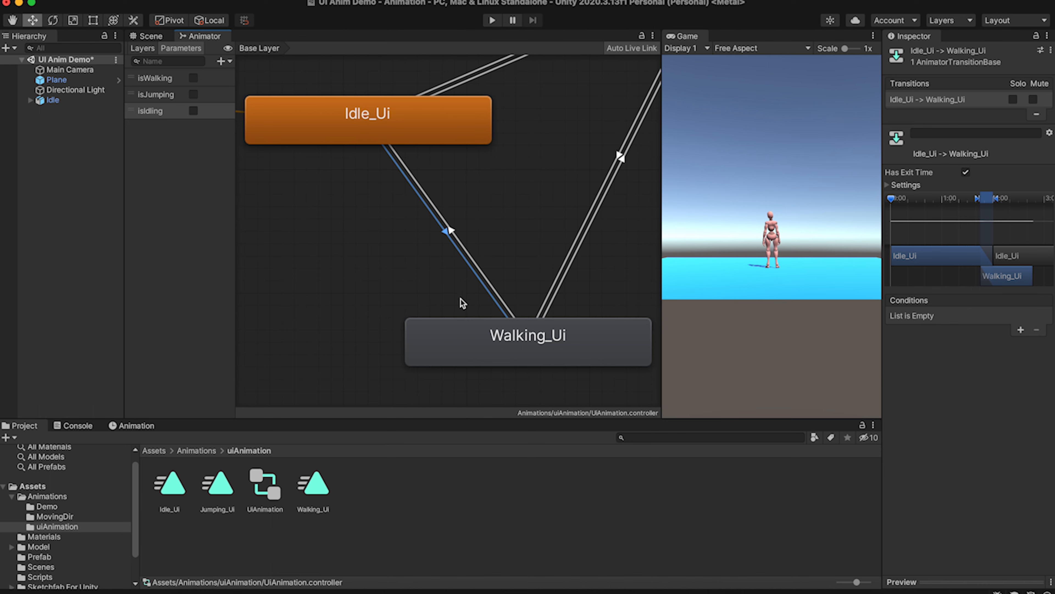
pyautogui.click(1021, 331)
pyautogui.click(918, 316)
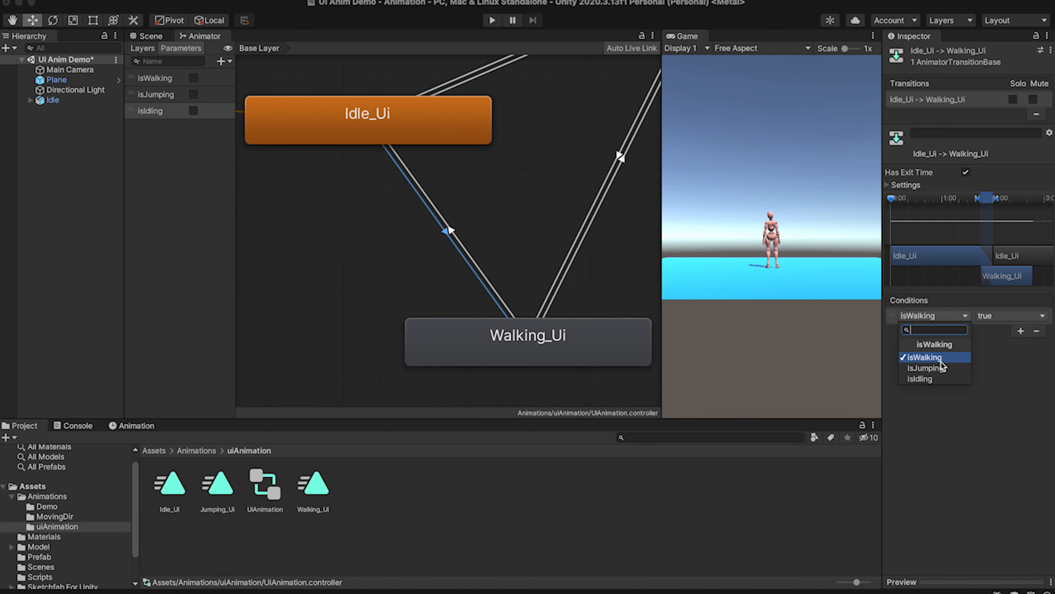
pyautogui.click(942, 377)
pyautogui.click(1006, 318)
pyautogui.click(1005, 331)
pyautogui.click(1021, 331)
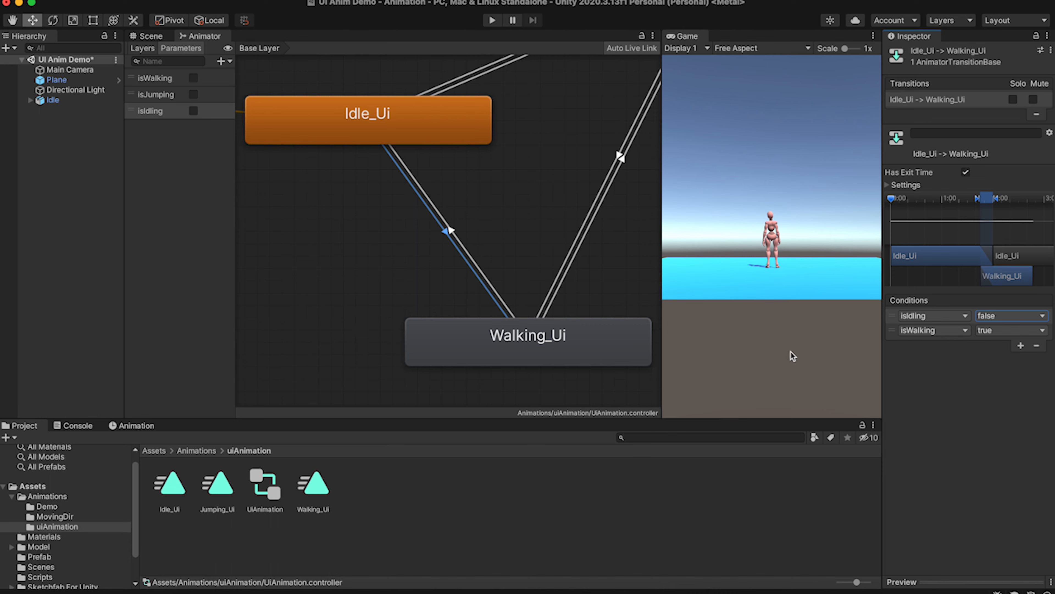
# Turn off Has Exit Time on the Walking_Ui to Idle_Ui and Walking_Ui to Jumping_Ui transitions.
pyautogui.click(453, 232)
pyautogui.click(965, 171)
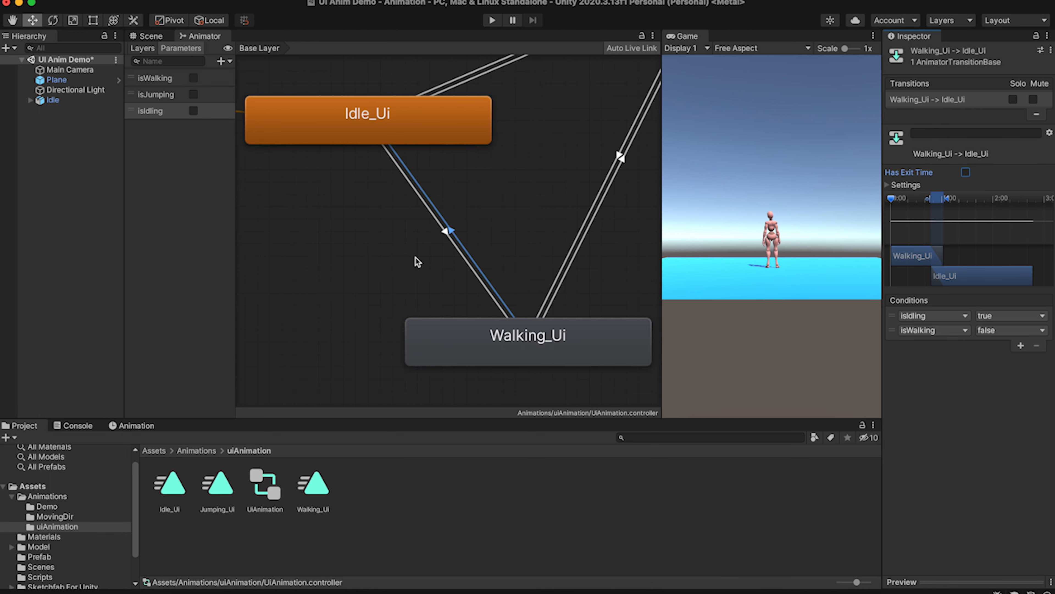
pyautogui.scroll(1, 416, 256)
pyautogui.scroll(-10, 416, 256)
pyautogui.scroll(5, 416, 256)
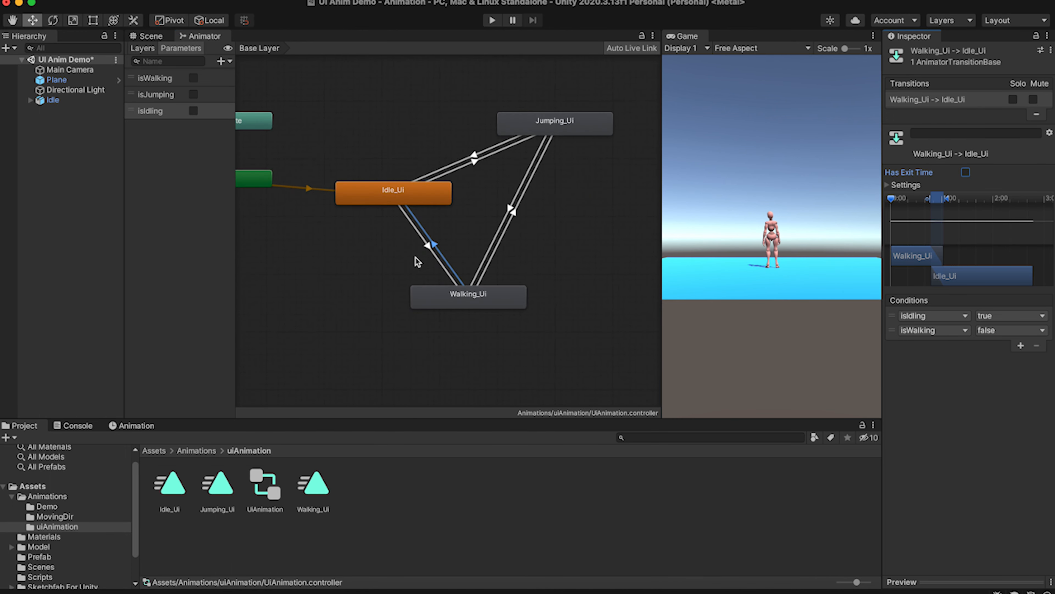
pyautogui.click(515, 214)
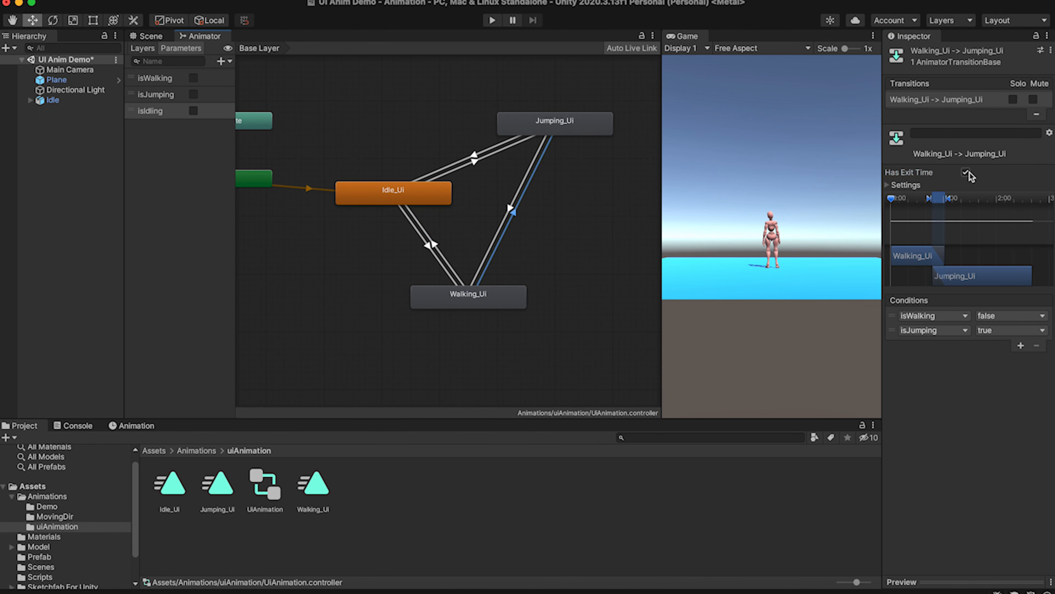
pyautogui.click(519, 209)
pyautogui.click(965, 172)
# Check the Has Exit Time setting on both transitions between Idle_Ui and Jumping_Ui.
pyautogui.click(472, 160)
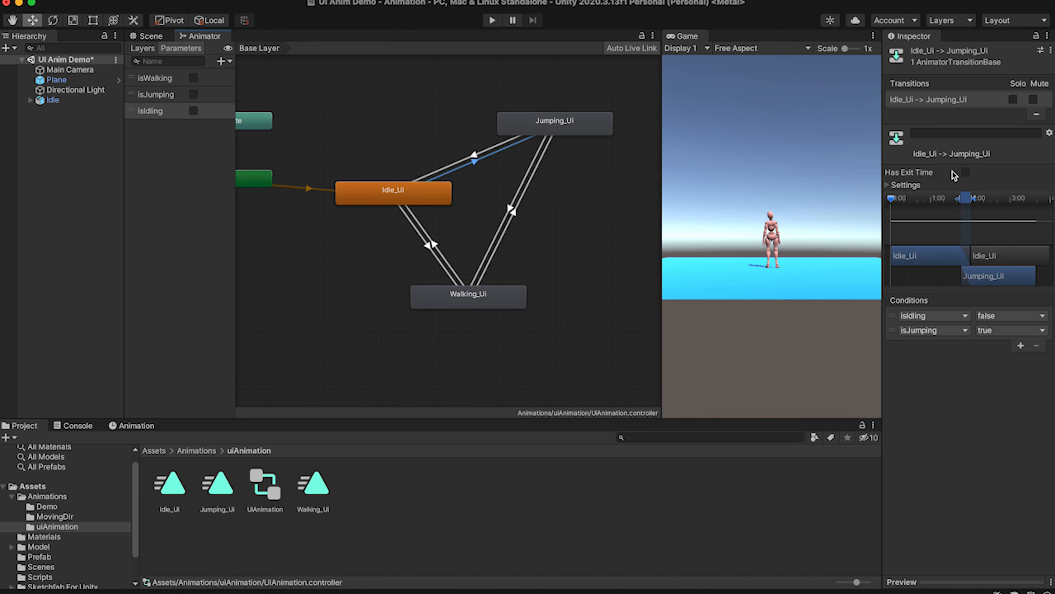
pyautogui.click(476, 158)
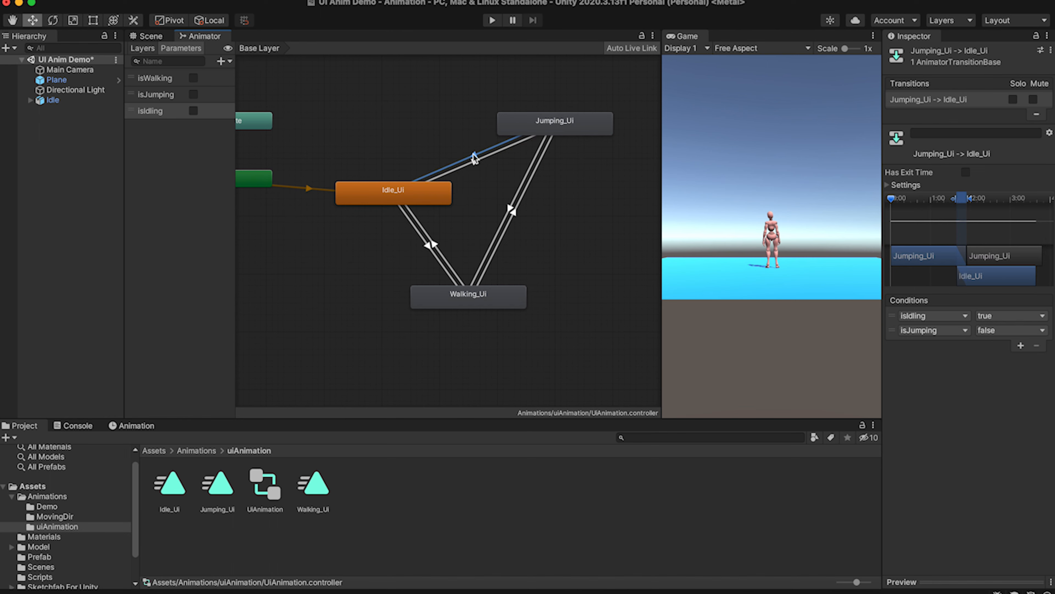
pyautogui.scroll(-3, 399, 295)
pyautogui.scroll(2, 399, 295)
pyautogui.scroll(1, 399, 295)
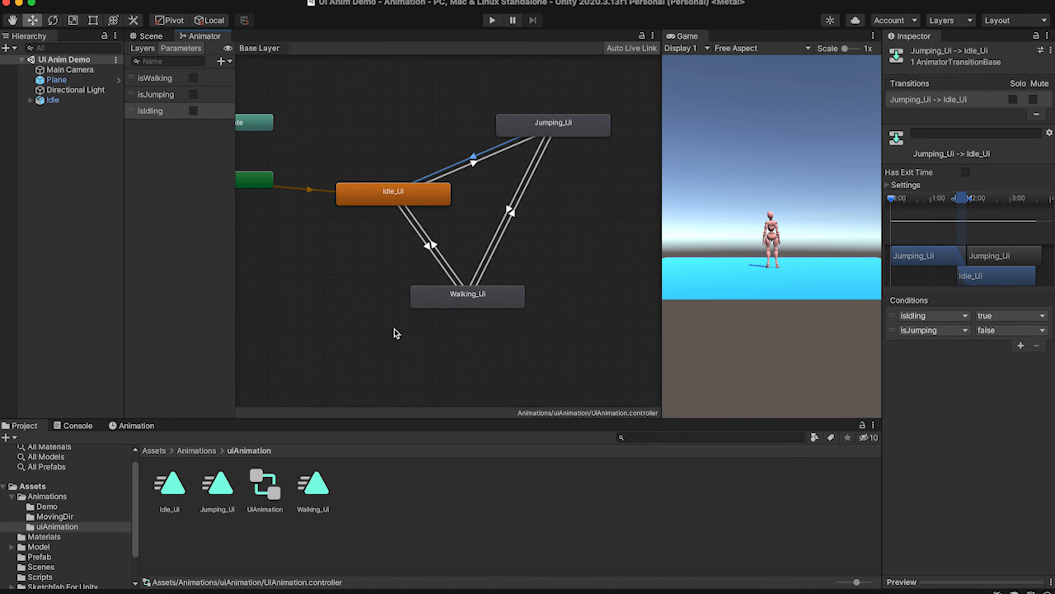
# Widen the Game view and switch from the animation graph to the Scene view of the character.
pyautogui.moveTo(662, 210); pyautogui.dragTo(554, 238)
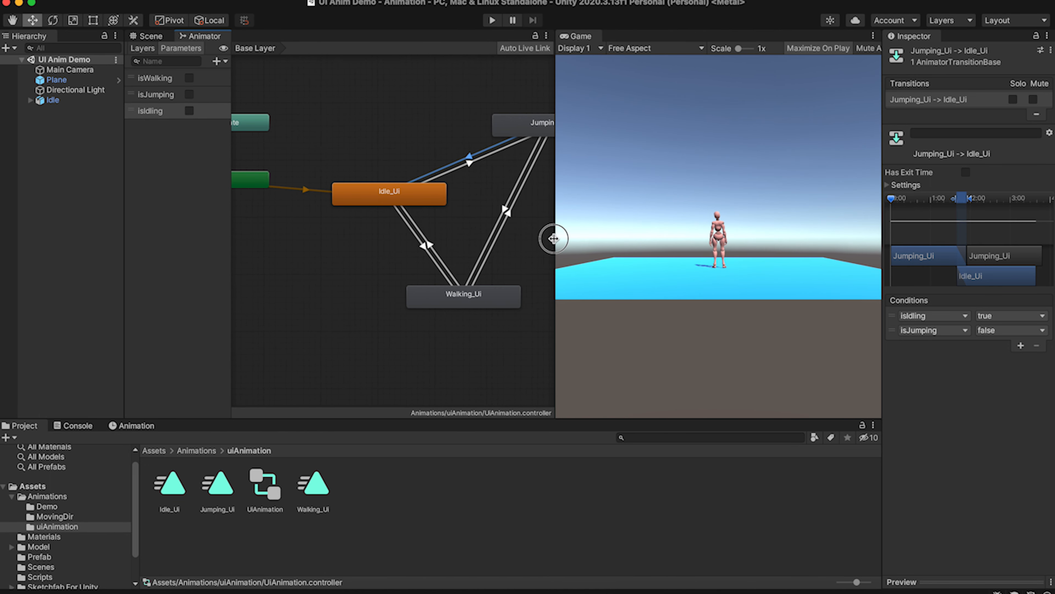
pyautogui.click(150, 36)
pyautogui.scroll(5, 348, 295)
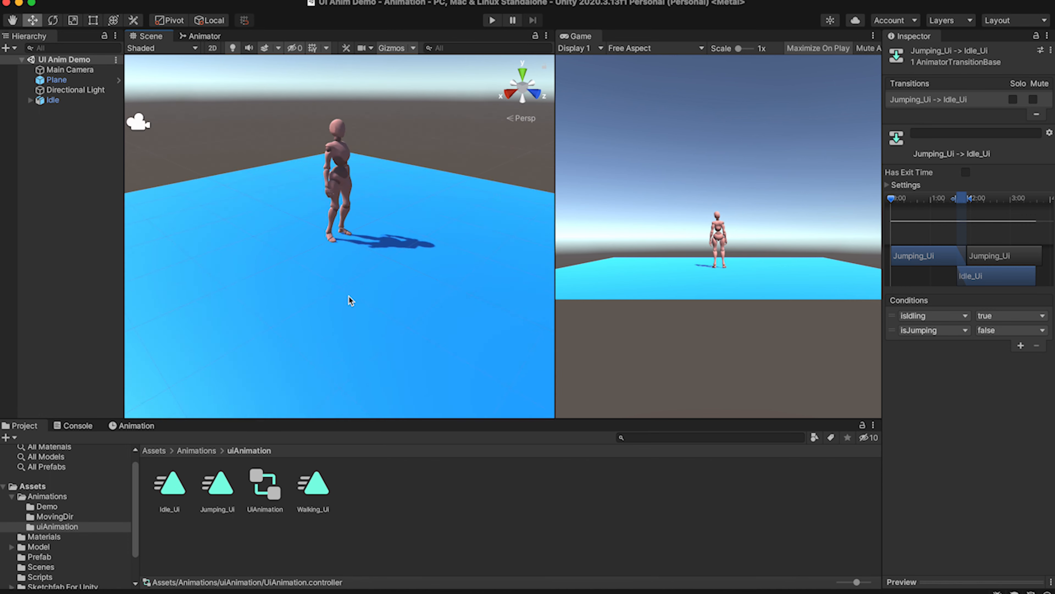
pyautogui.scroll(-2, 349, 296)
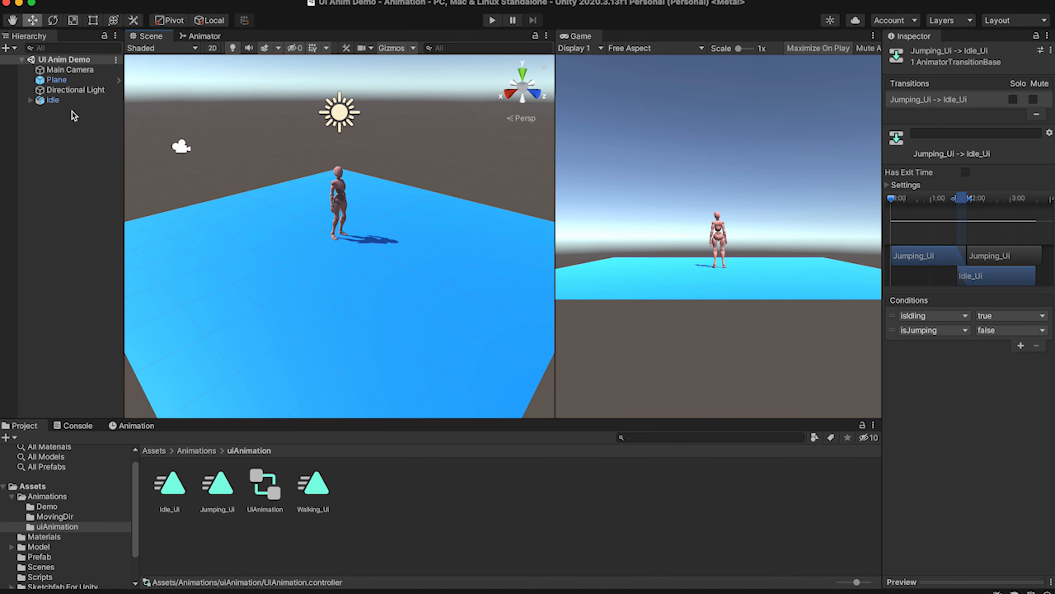
# Add a standard UI Button to the scene.
pyautogui.rightClick(66, 126)
pyautogui.moveTo(112, 310)
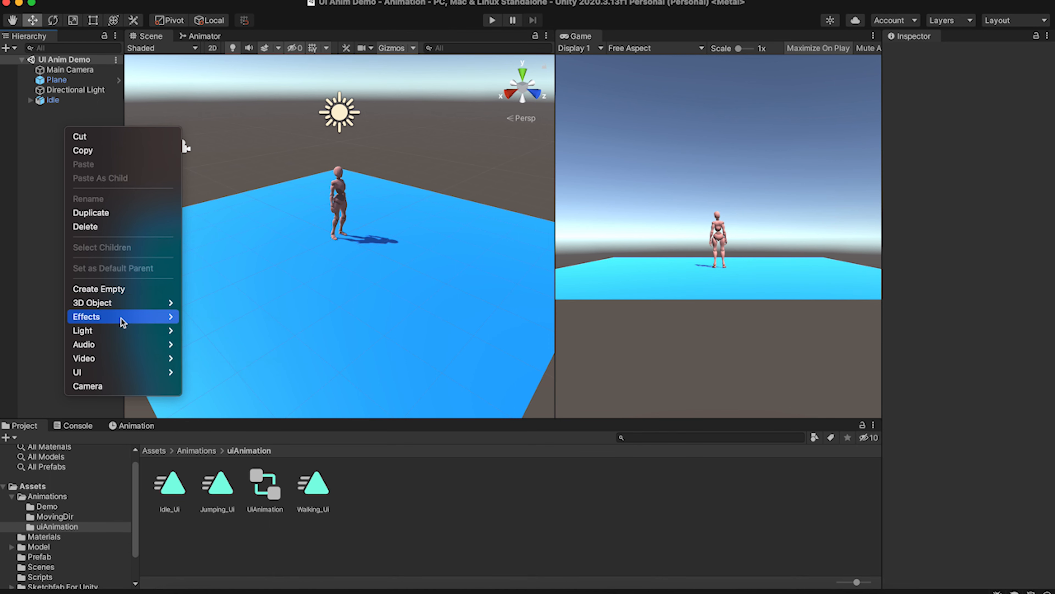
pyautogui.moveTo(118, 377)
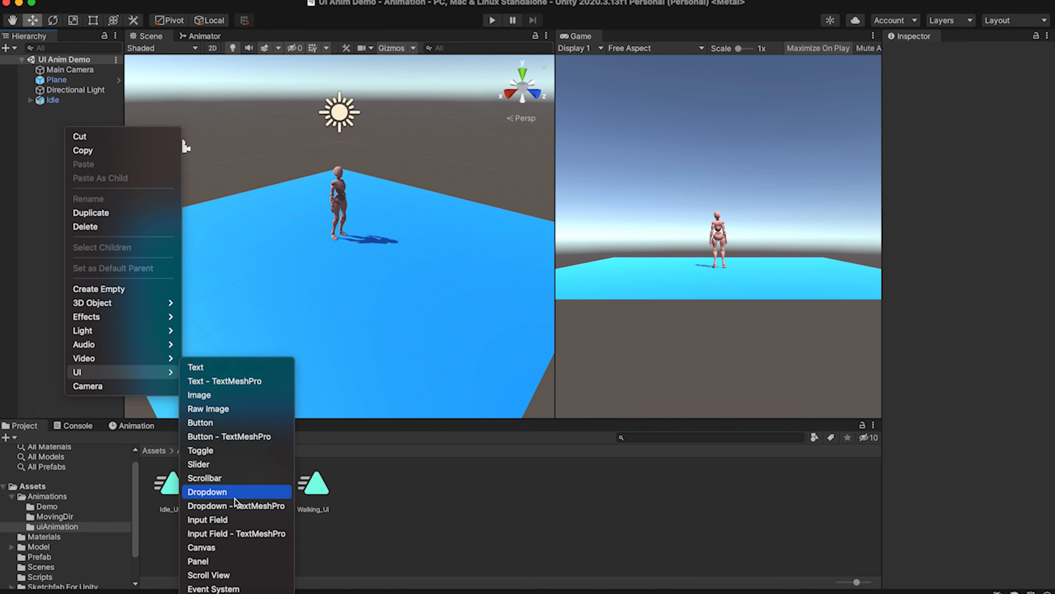
pyautogui.click(240, 428)
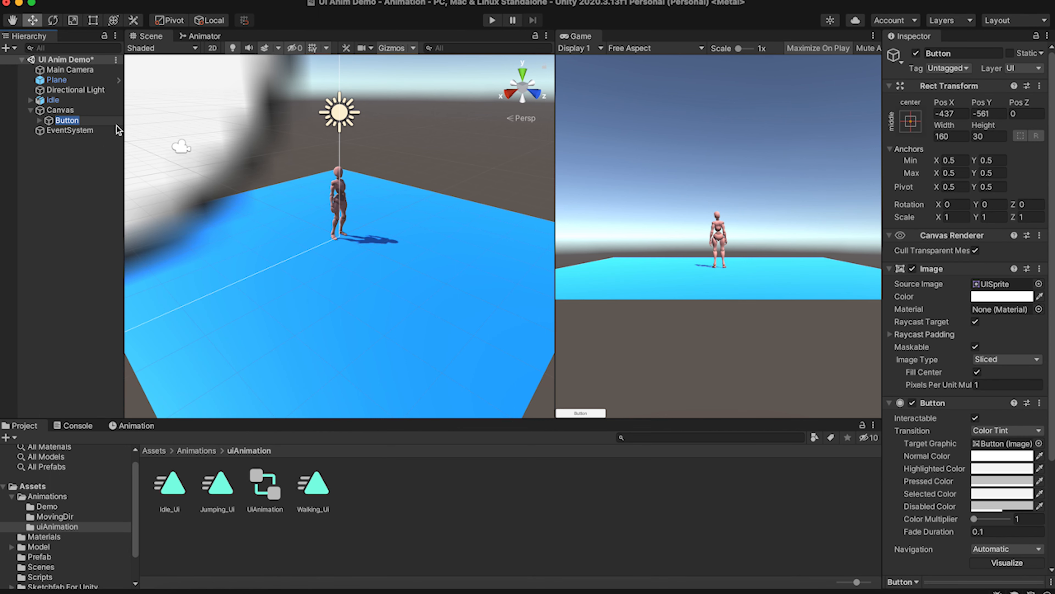
# Inspect the EventSystem and Button objects, and frame the Canvas in the Scene view in 2D mode.
pyautogui.click(46, 110)
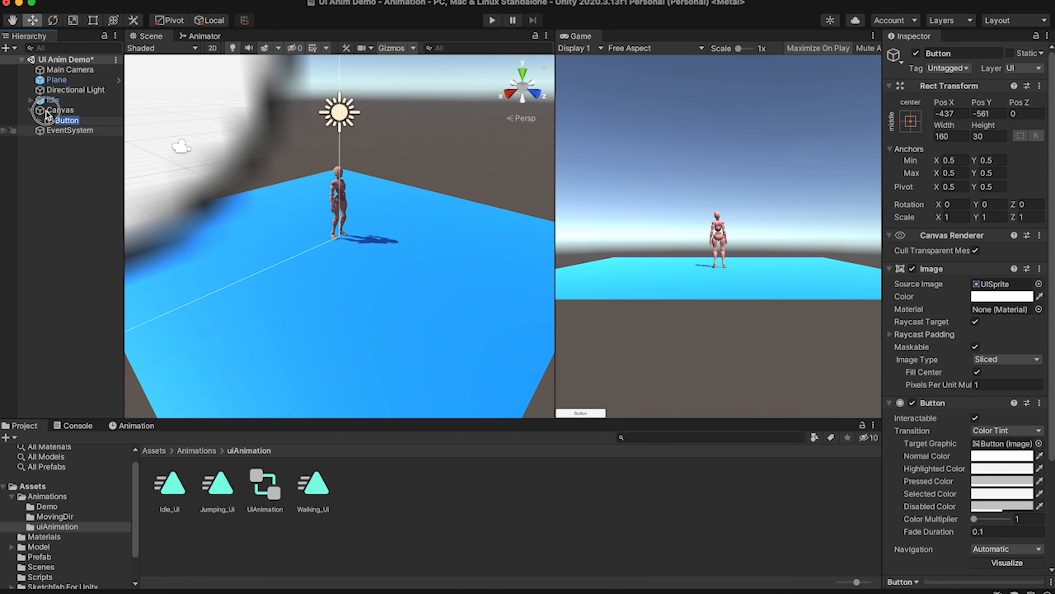
pyautogui.click(70, 131)
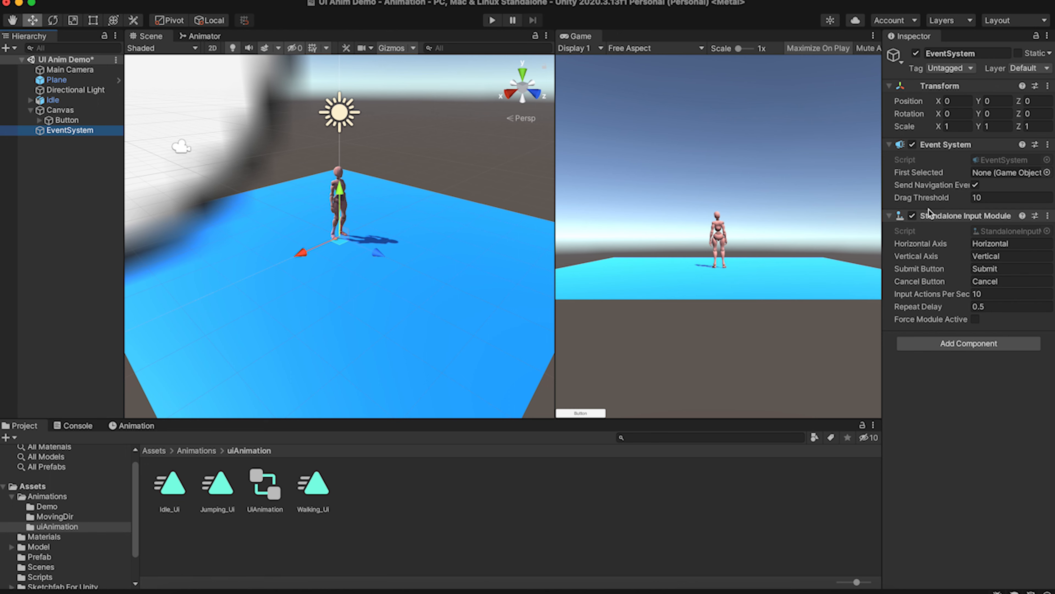
pyautogui.click(99, 120)
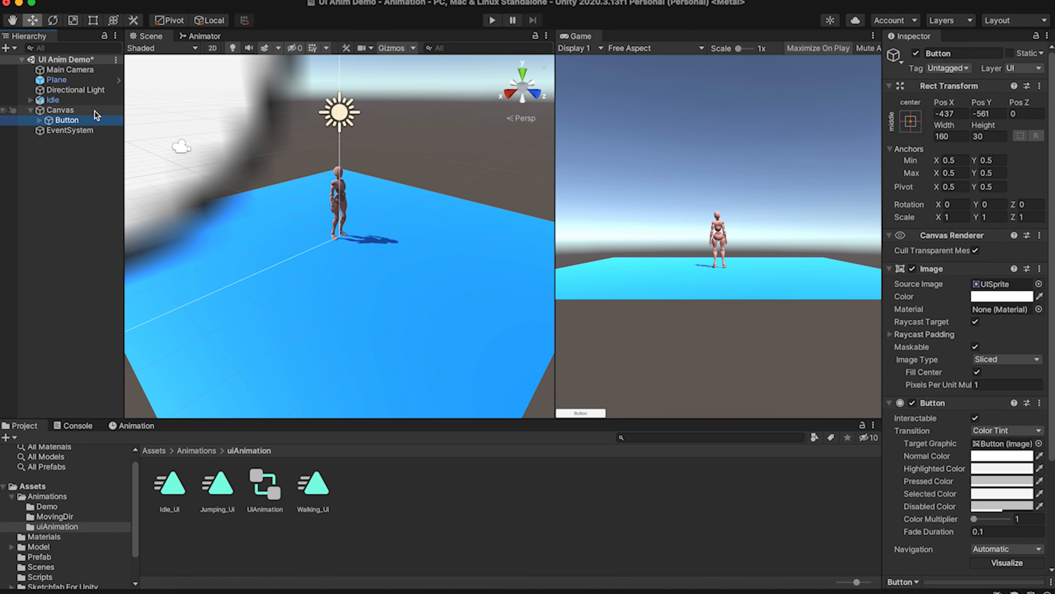
pyautogui.doubleClick(98, 110)
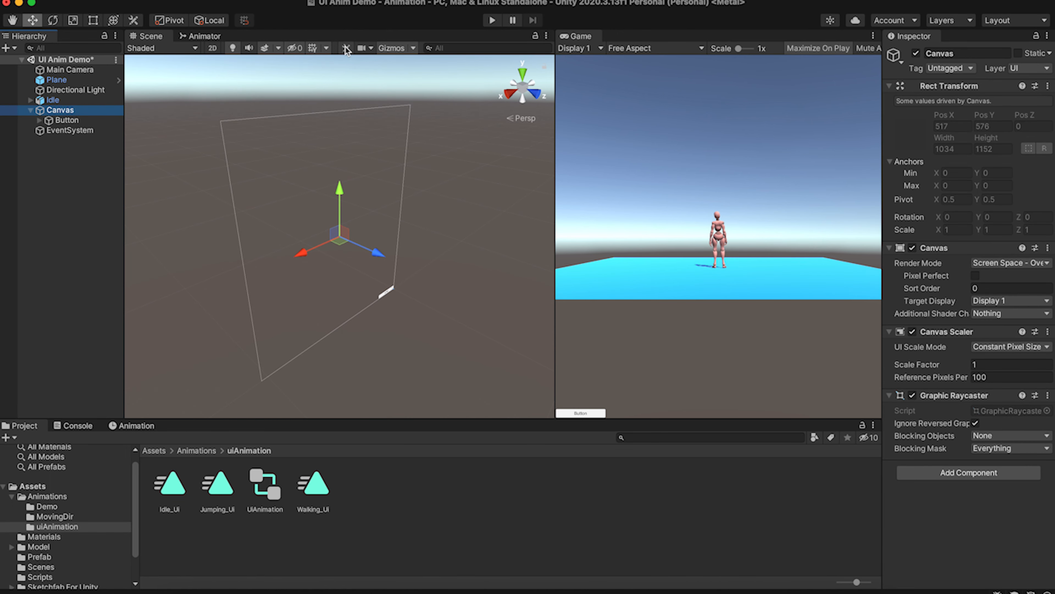
pyautogui.click(213, 47)
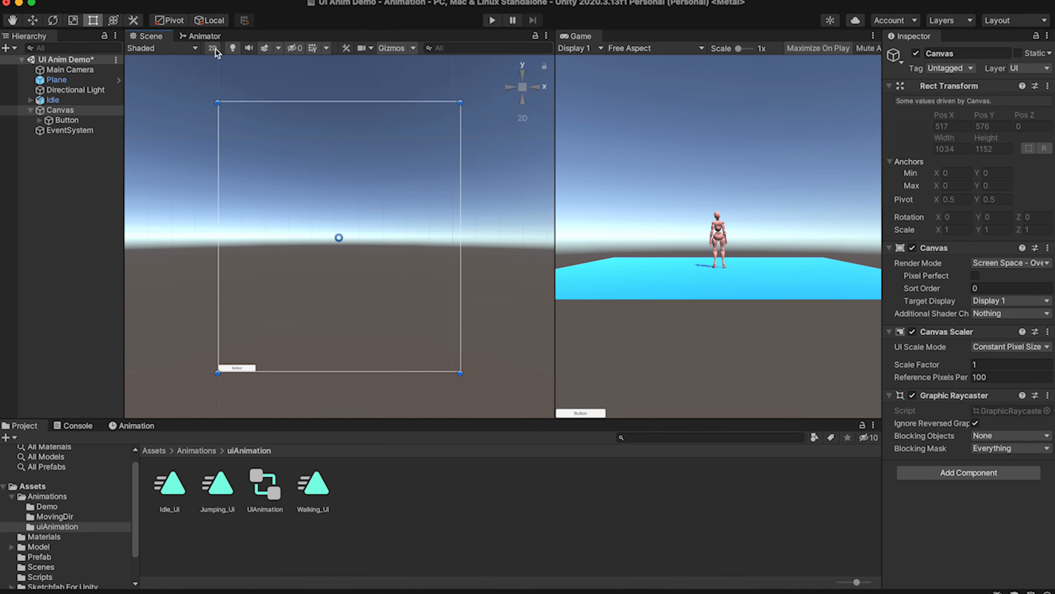
# Use the Rect tool to resize the Button to about 73 high and place it at about X 221, Y -36.5.
pyautogui.click(70, 122)
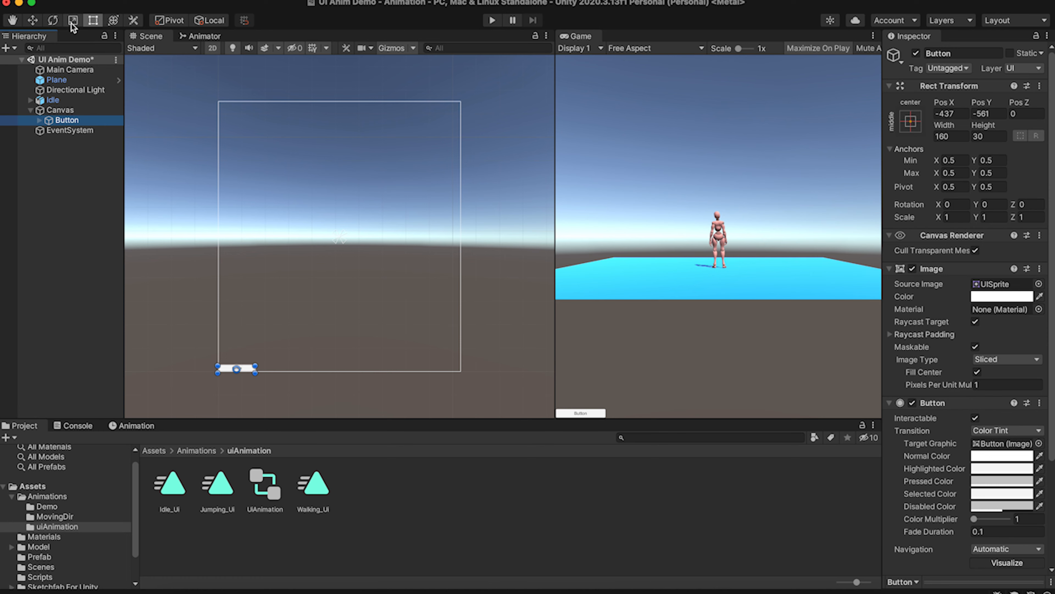
pyautogui.click(95, 22)
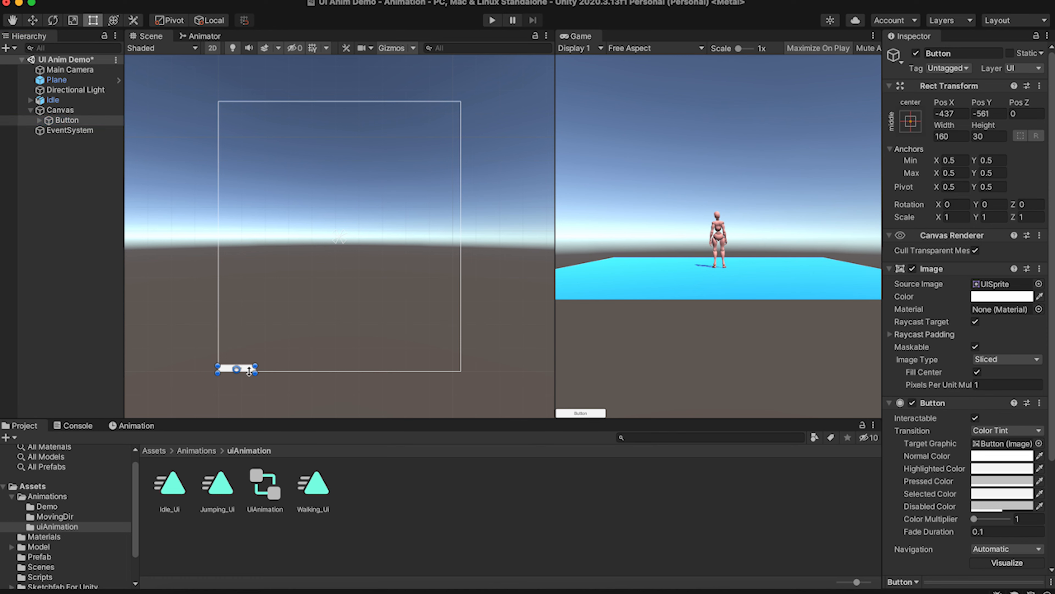
pyautogui.moveTo(249, 366); pyautogui.dragTo(405, 248)
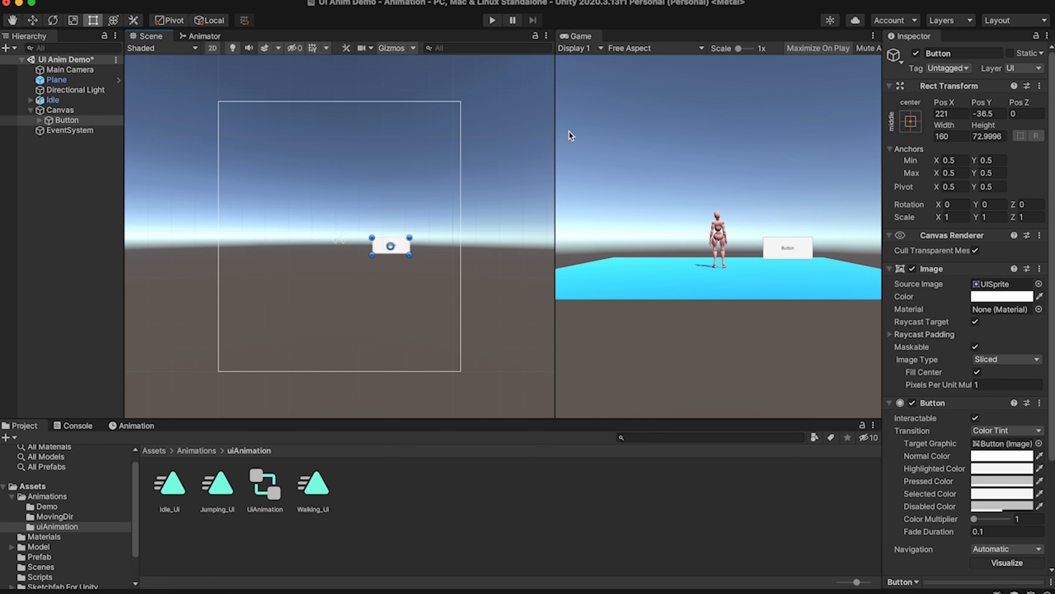
# Widen the Game view further and move the Button to about X 345, Y -148 on the canvas.
pyautogui.moveTo(555, 139); pyautogui.dragTo(473, 163)
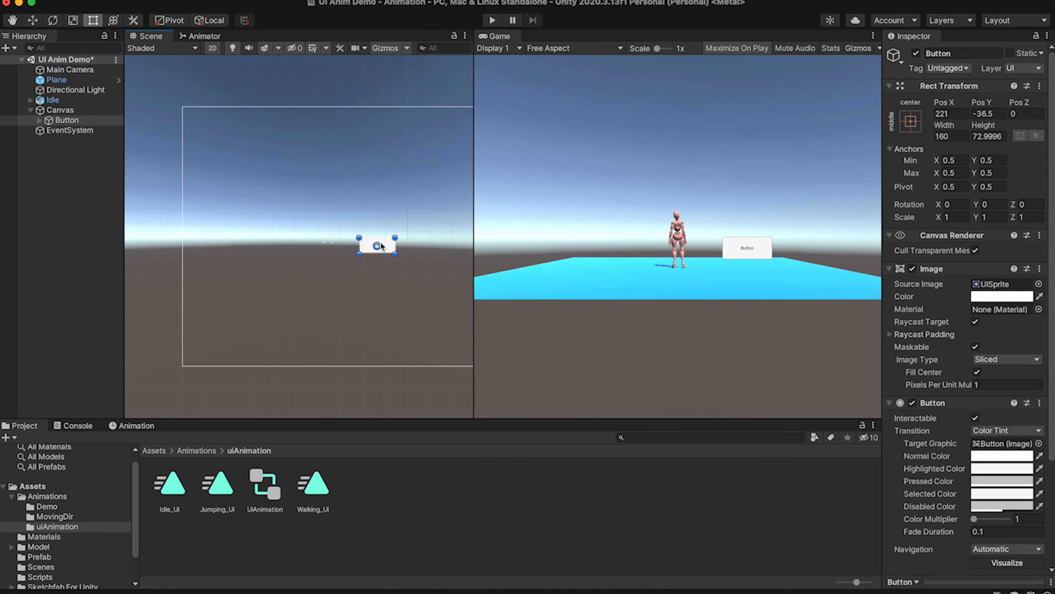
pyautogui.moveTo(381, 245); pyautogui.dragTo(344, 172)
pyautogui.press('super+z')
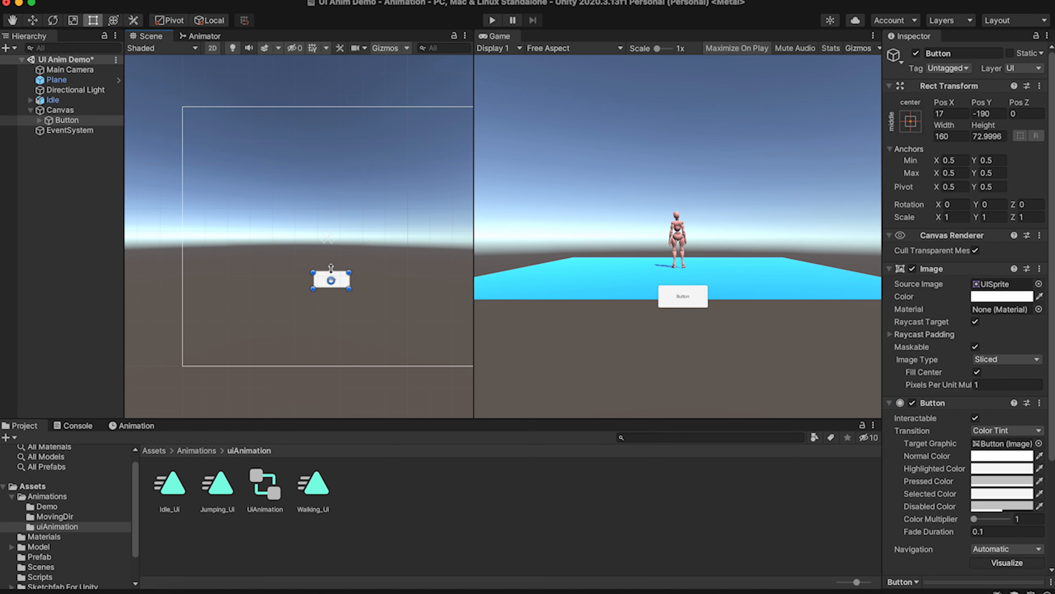
pyautogui.moveTo(341, 278)
pyautogui.mouseDown()
pyautogui.moveTo(347, 196)
pyautogui.moveTo(329, 187)
pyautogui.moveTo(334, 179)
pyautogui.moveTo(347, 305)
pyautogui.moveTo(416, 282)
pyautogui.moveTo(417, 269)
pyautogui.mouseUp()
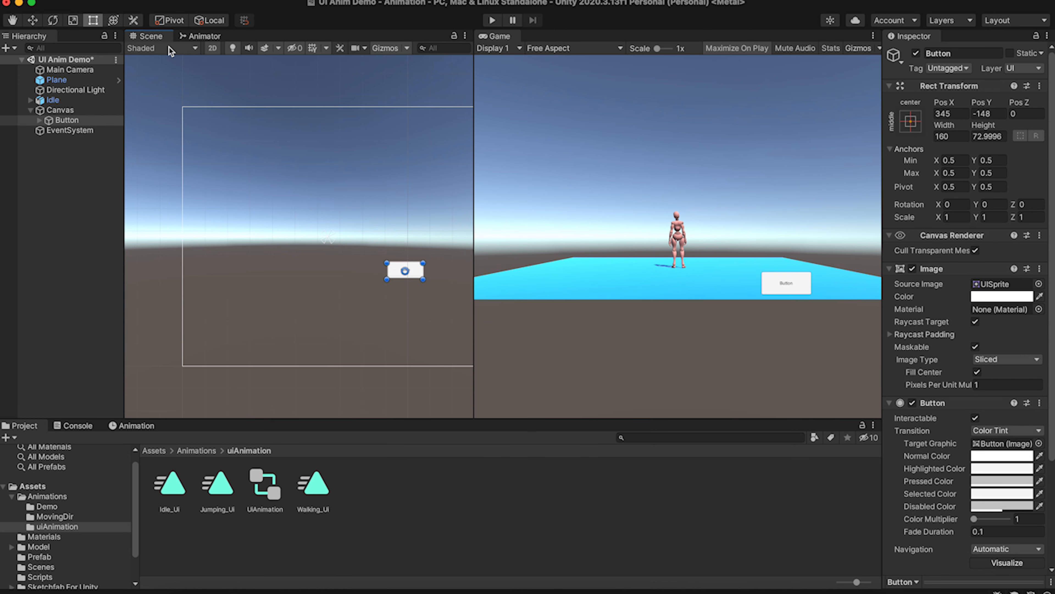
# Move the Button closer to the character, to about X 214, Y -89, with the Rect tool in 2D mode.
pyautogui.click(212, 49)
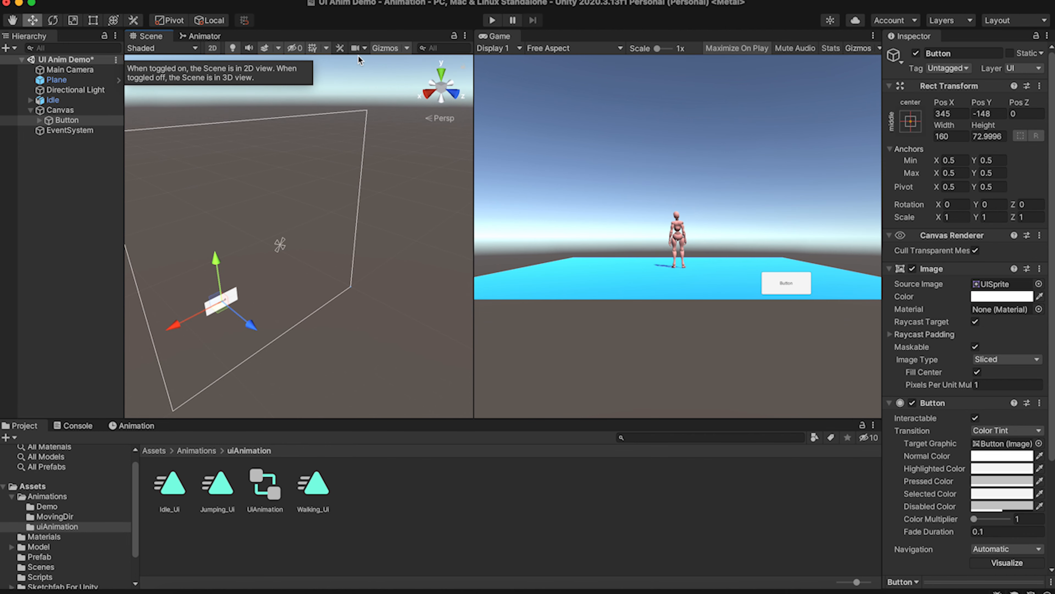
pyautogui.click(212, 48)
pyautogui.press('t')
pyautogui.scroll(3, 327, 304)
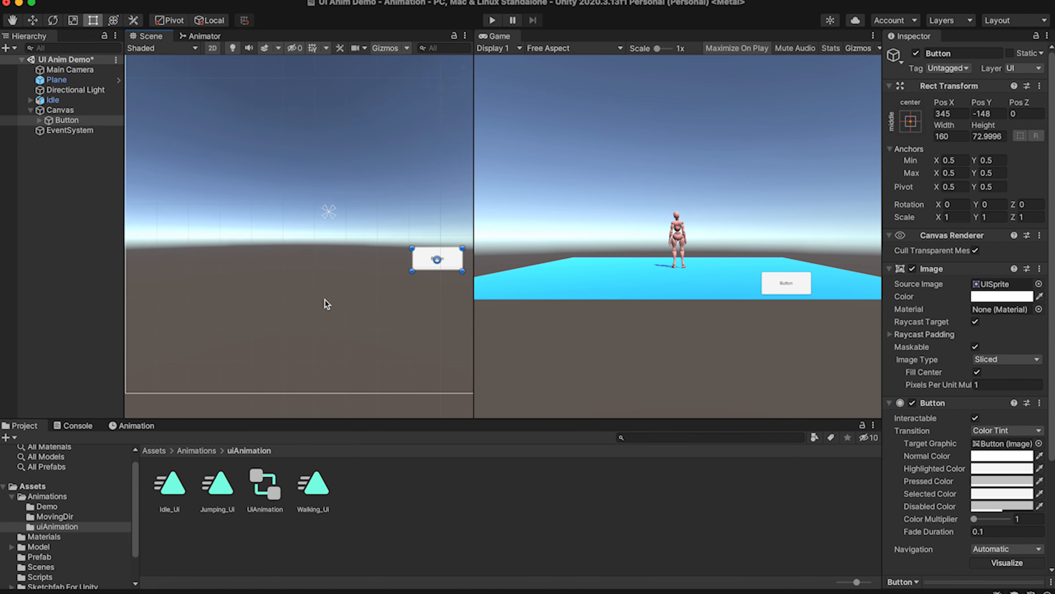
pyautogui.moveTo(444, 265); pyautogui.dragTo(406, 245)
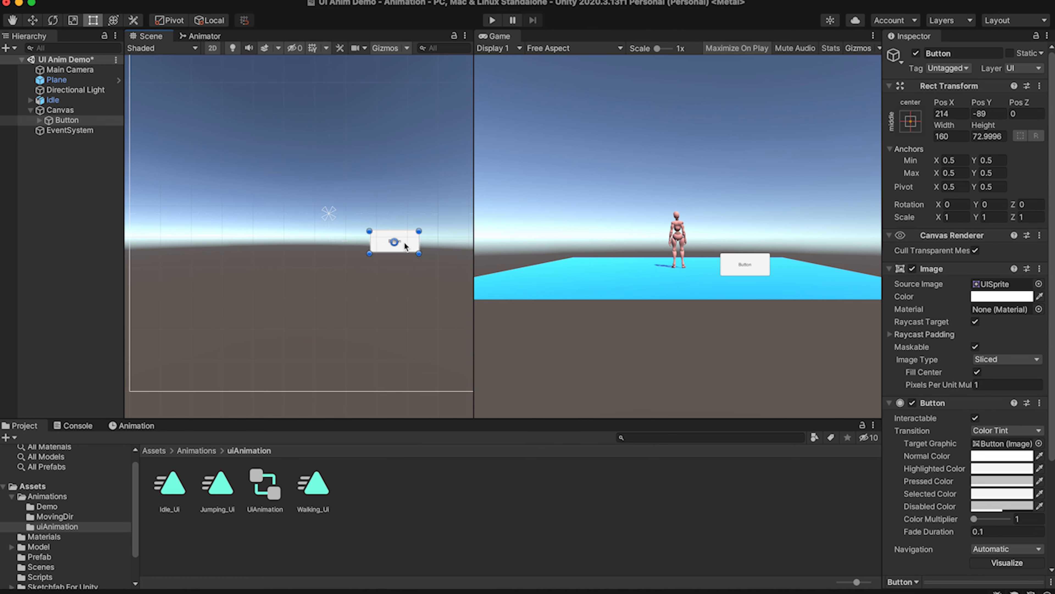
# Rename the Button object as Forward.
pyautogui.moveTo(972, 53); pyautogui.dragTo(810, 35)
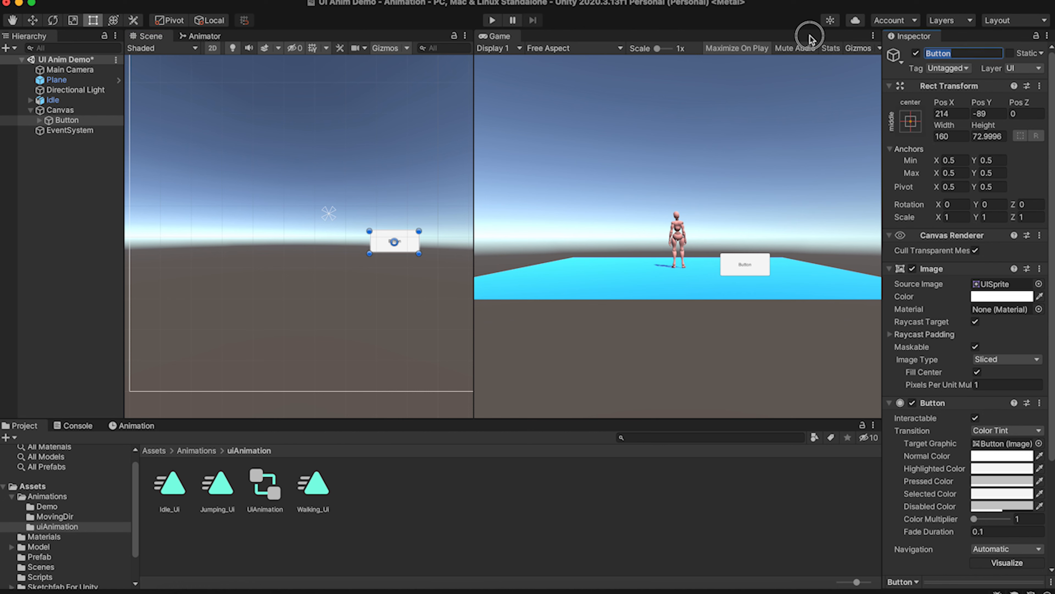
pyautogui.press('BackSpace')
pyautogui.write('Fo')
pyautogui.write('rw')
pyautogui.write('aes')
pyautogui.press('BackSpace')
pyautogui.press('BackSpace')
pyautogui.write('rd')
pyautogui.press('Return')
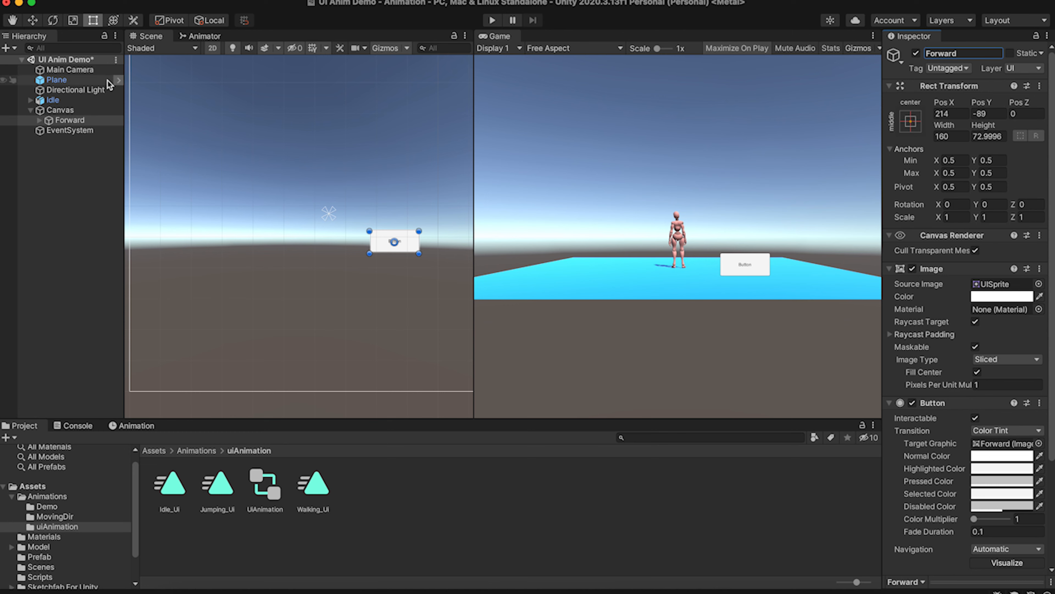
# Duplicate the Forward button under the Canvas and rename the copy as Backard.
pyautogui.click(85, 121)
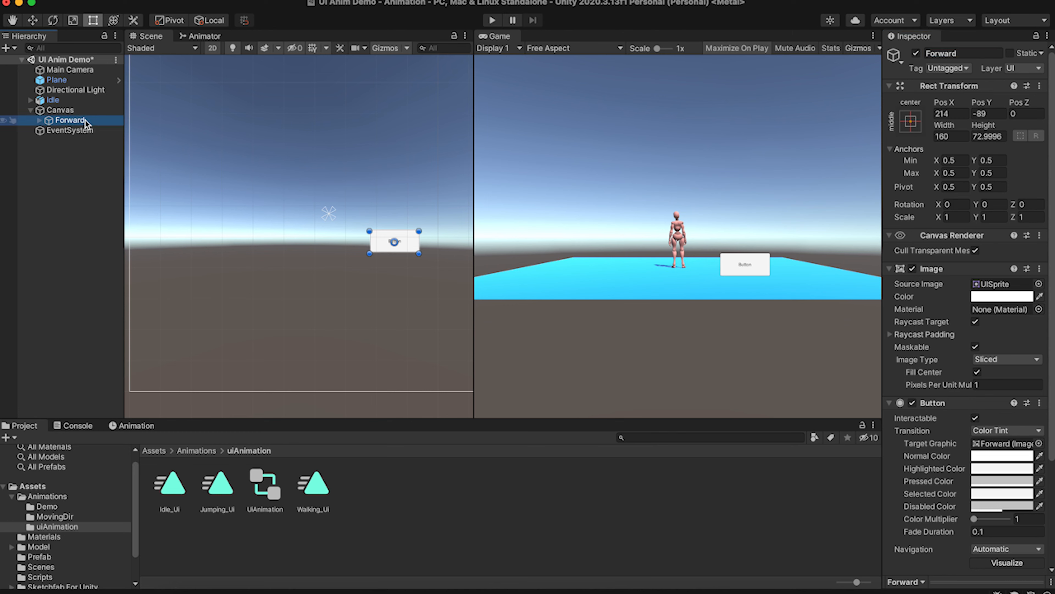
pyautogui.press('super+f')
pyautogui.click(85, 122)
pyautogui.press('super+d')
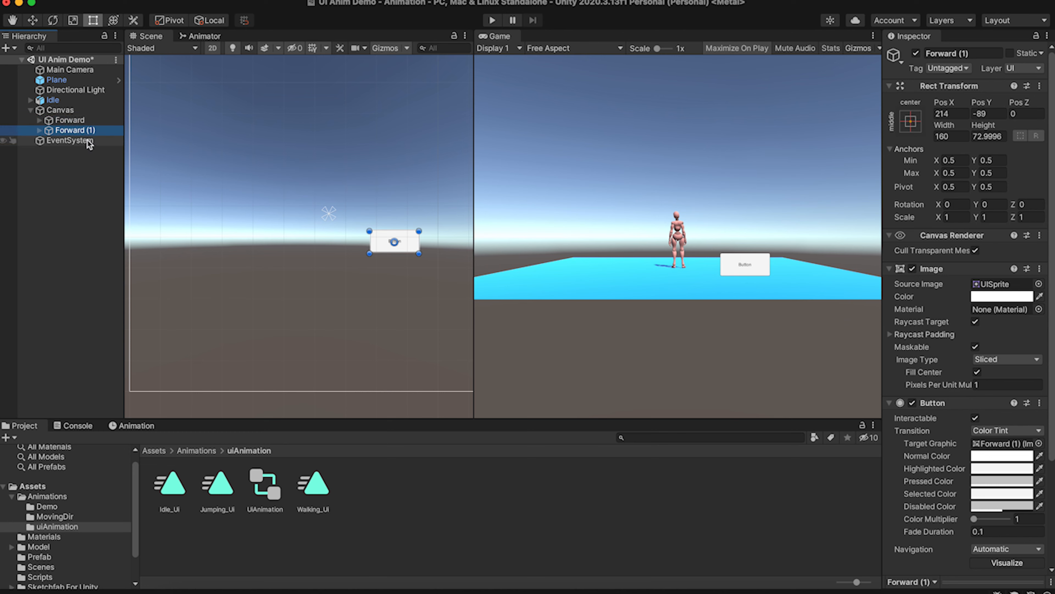
pyautogui.moveTo(986, 55); pyautogui.dragTo(785, 29)
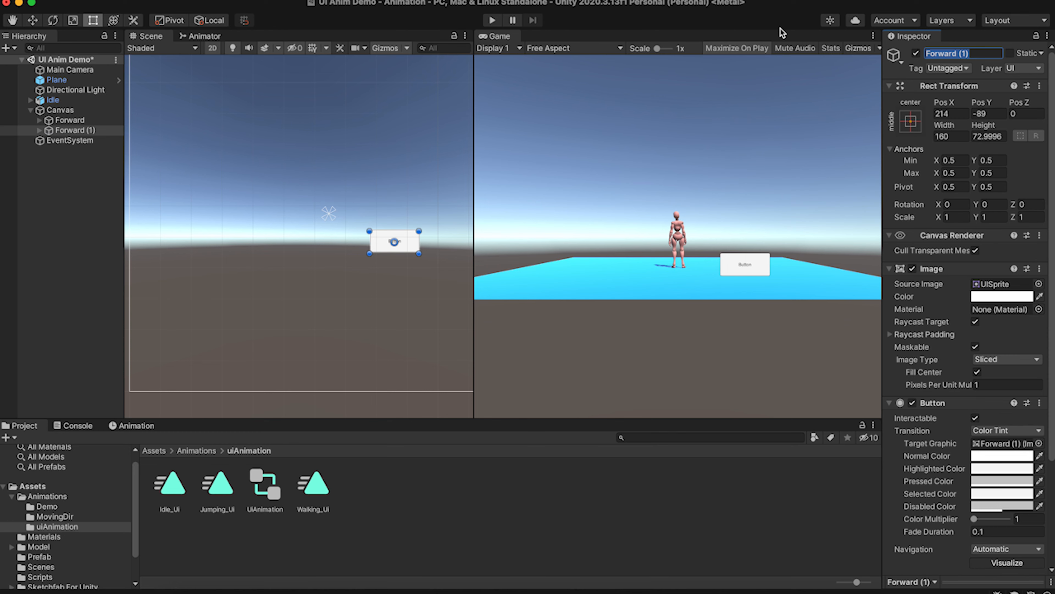
pyautogui.write('Backard')
pyautogui.press('Return')
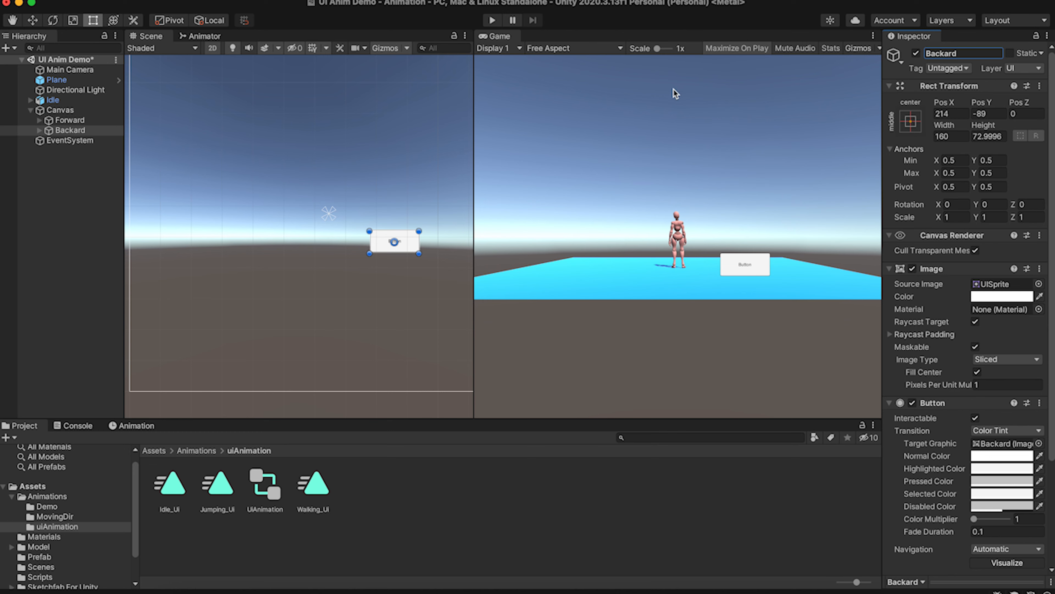
# Rename the Backard button as Back.
pyautogui.moveTo(963, 55); pyautogui.dragTo(909, 55)
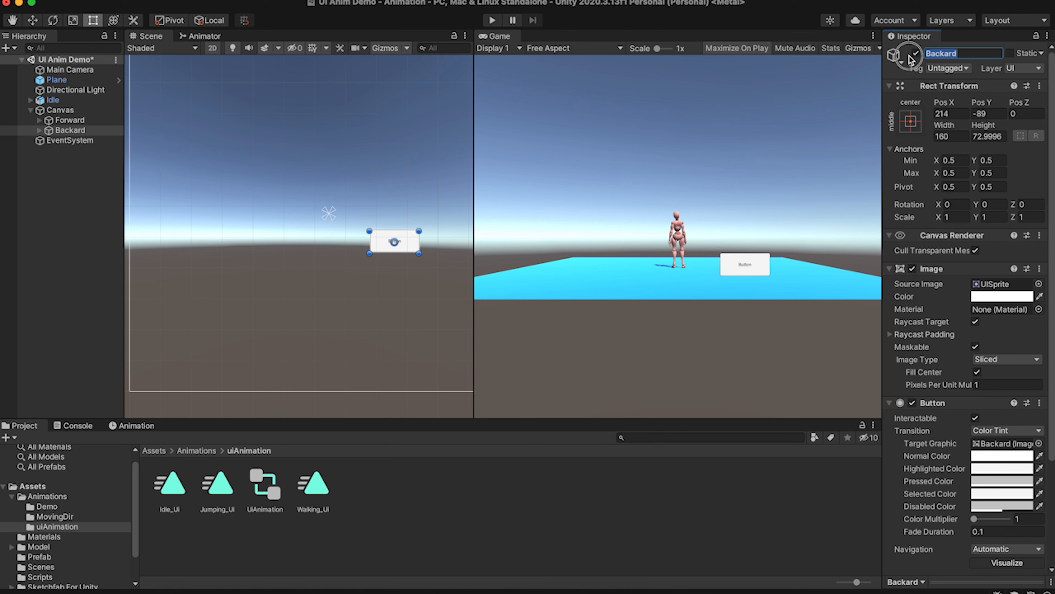
pyautogui.press('BackSpace')
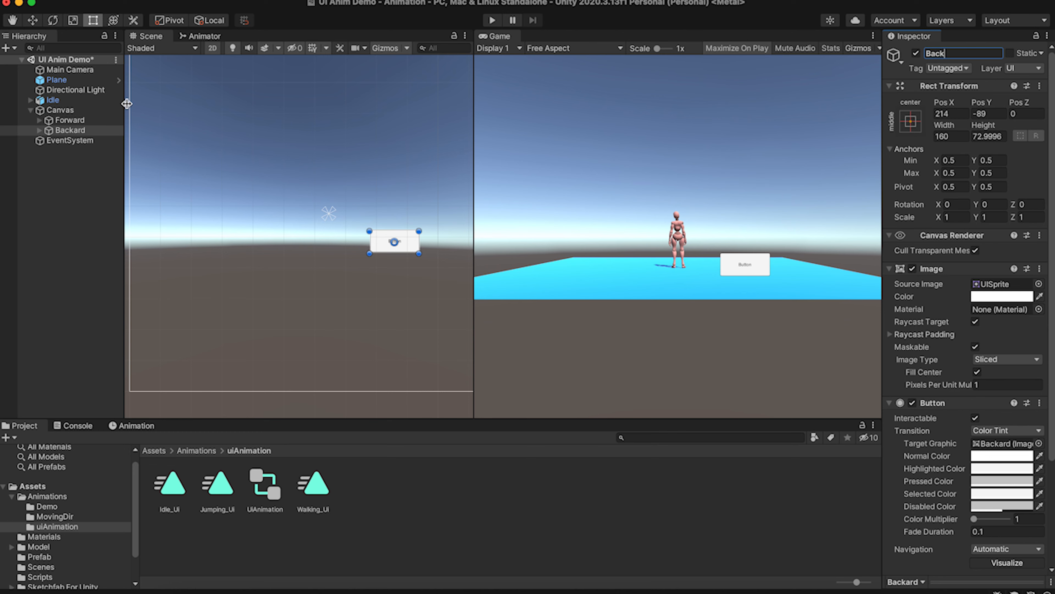
pyautogui.click(101, 130)
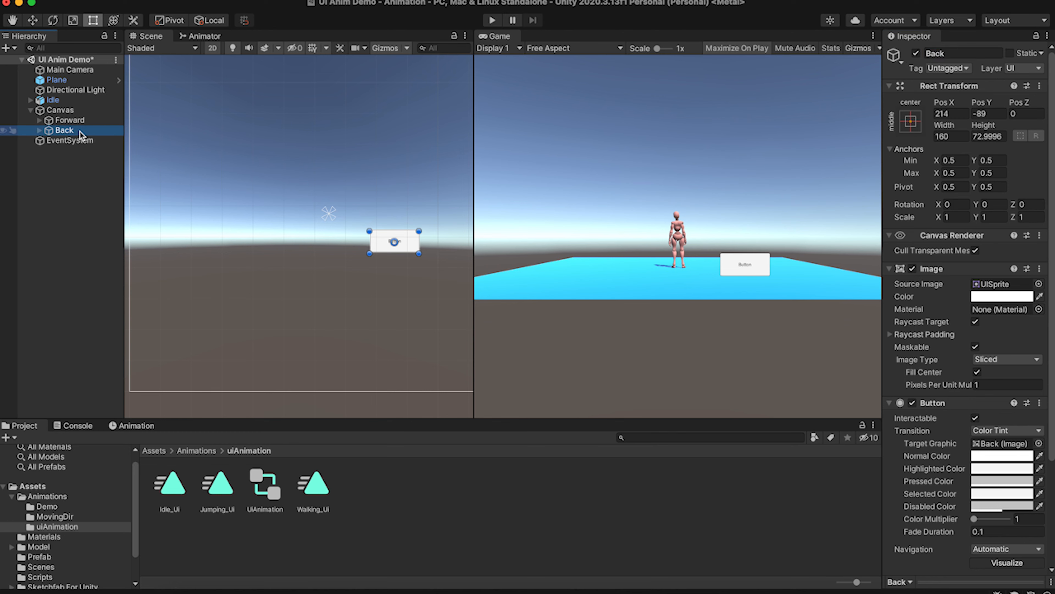
# Move the Back button directly below the Forward button, to about X 214, Y -177.
pyautogui.moveTo(383, 254); pyautogui.dragTo(383, 277)
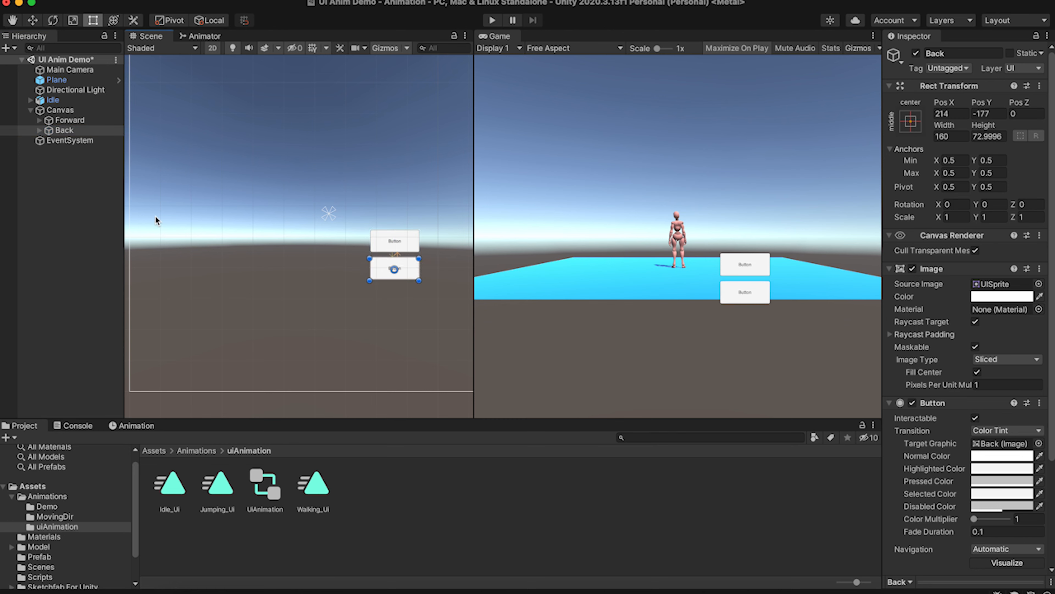
pyautogui.press('super+f')
# Duplicate the Back button under the Canvas and rename the copy as Left.
pyautogui.click(90, 131)
pyautogui.press('super+d')
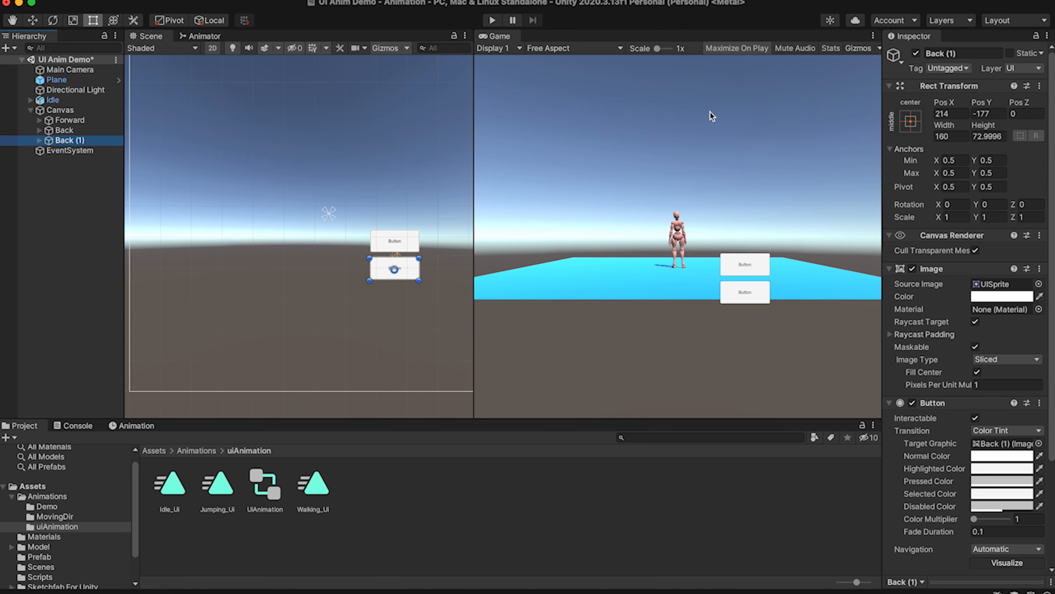
pyautogui.click(998, 53)
pyautogui.press('BackSpace')
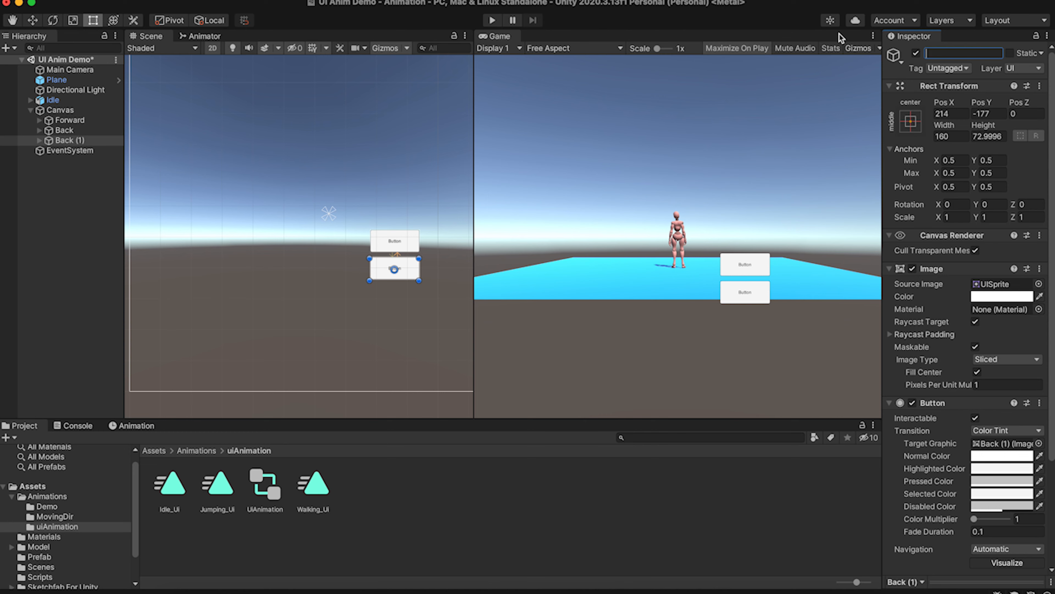
pyautogui.write('Left')
pyautogui.press('Return')
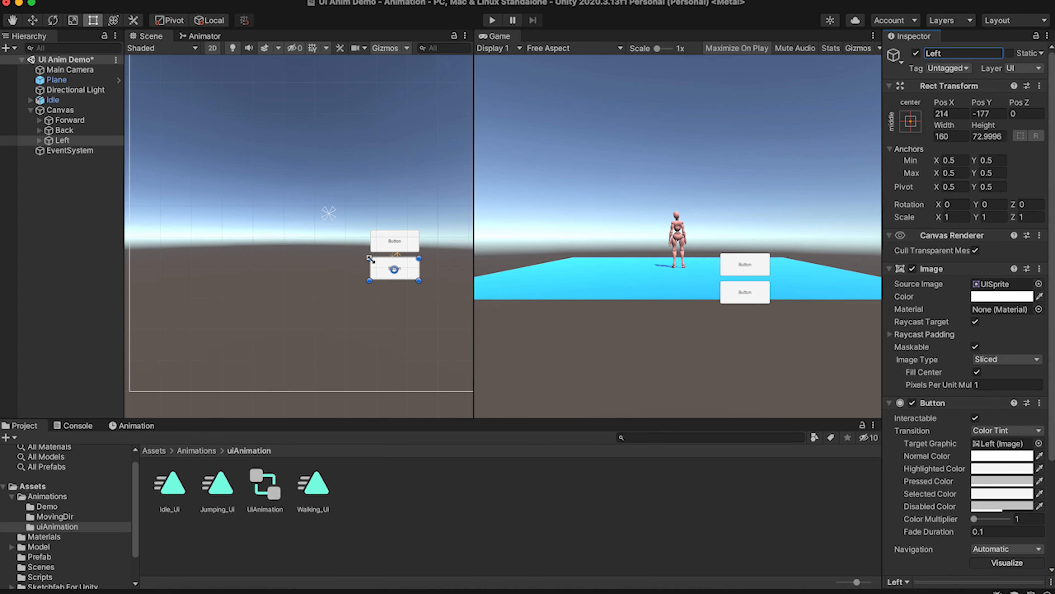
# Move the Left button to the left of the Forward and Back buttons, to about X 30, Y -134.
pyautogui.moveTo(411, 273); pyautogui.dragTo(352, 261)
pyautogui.click(92, 142)
pyautogui.press('super+f')
pyautogui.click(93, 141)
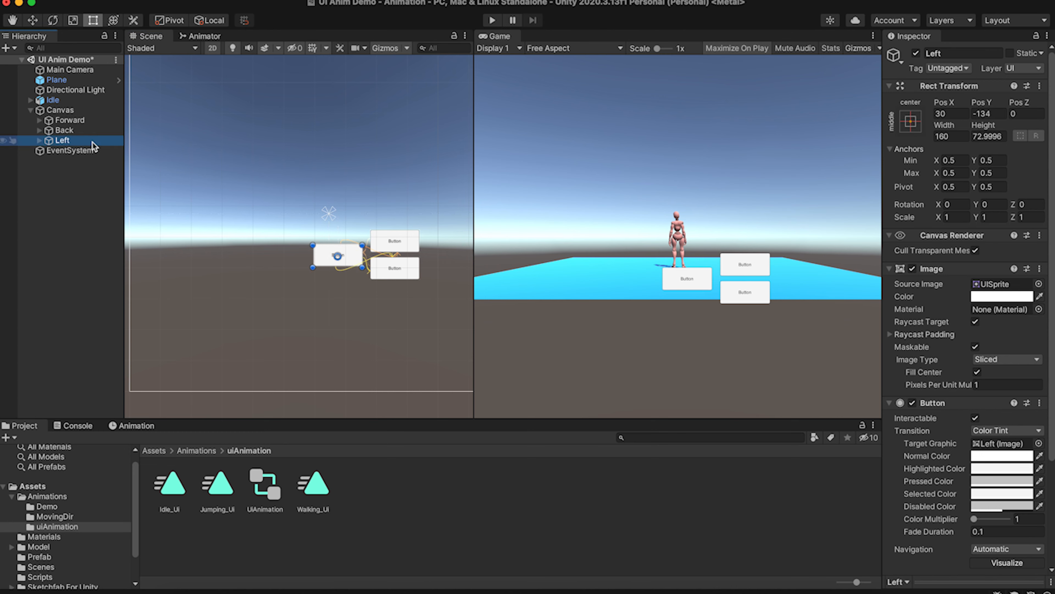
# Duplicate the Left button and move the copy to the opposite side of Forward and Back, to about X 406, Y -134.
pyautogui.press('super+d')
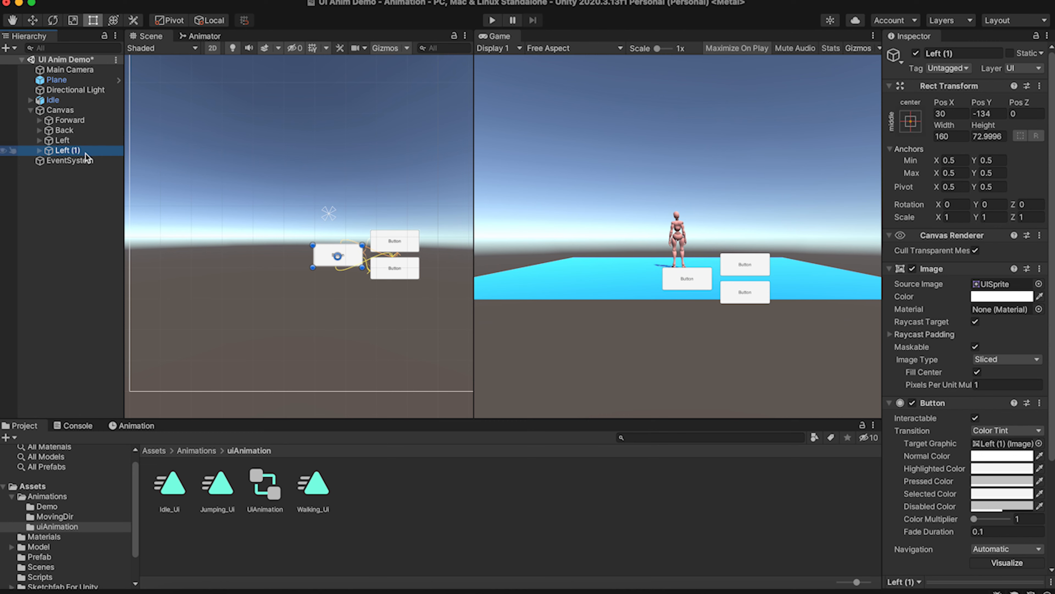
pyautogui.click(85, 152)
pyautogui.moveTo(319, 266); pyautogui.dragTo(447, 261)
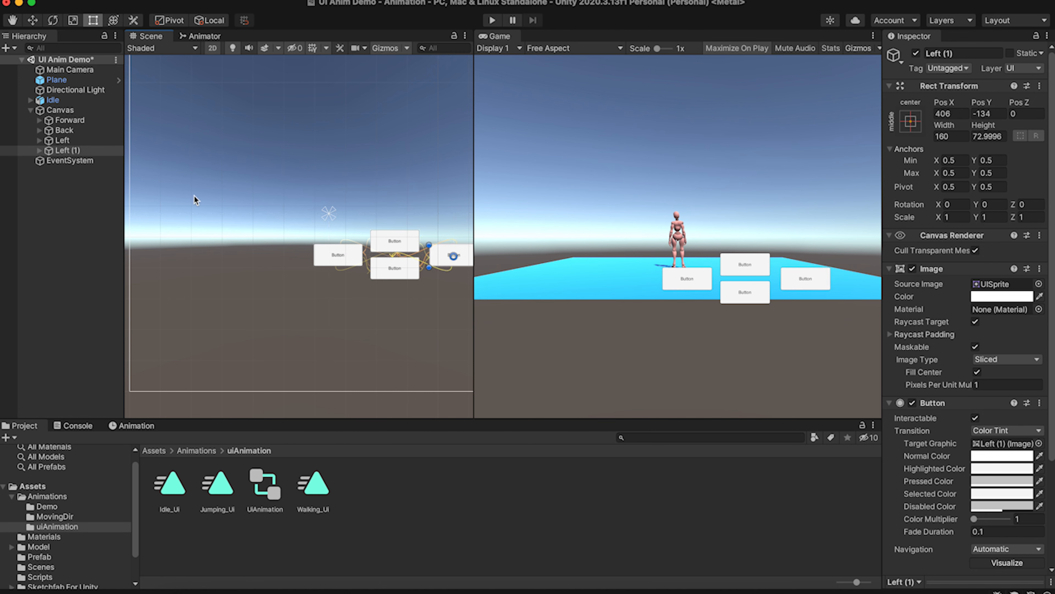
# Rename the copy of the Left button as Right.
pyautogui.click(81, 151)
pyautogui.click(943, 54)
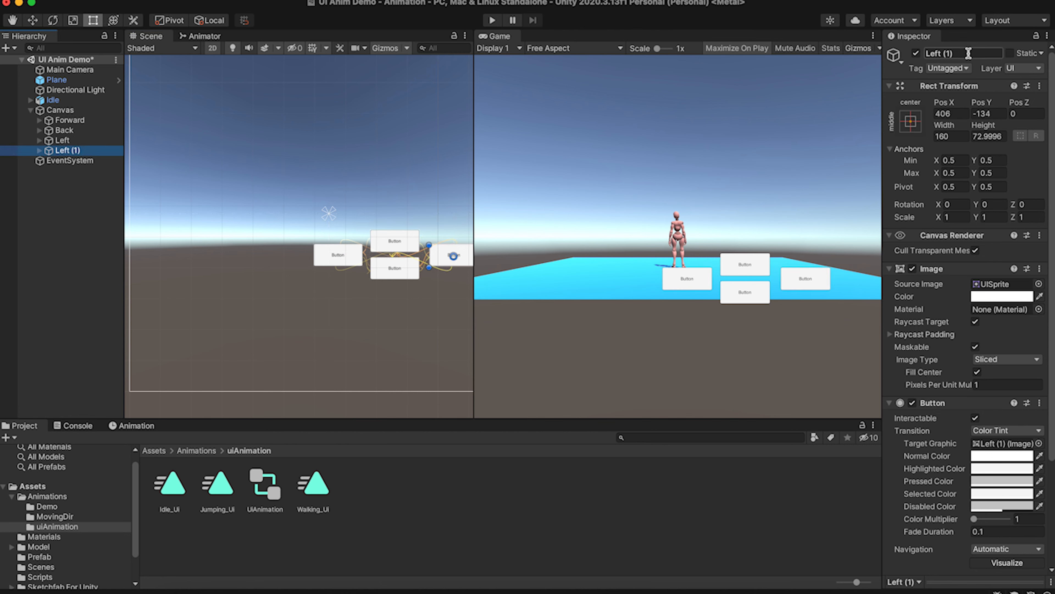
pyautogui.write('Rig')
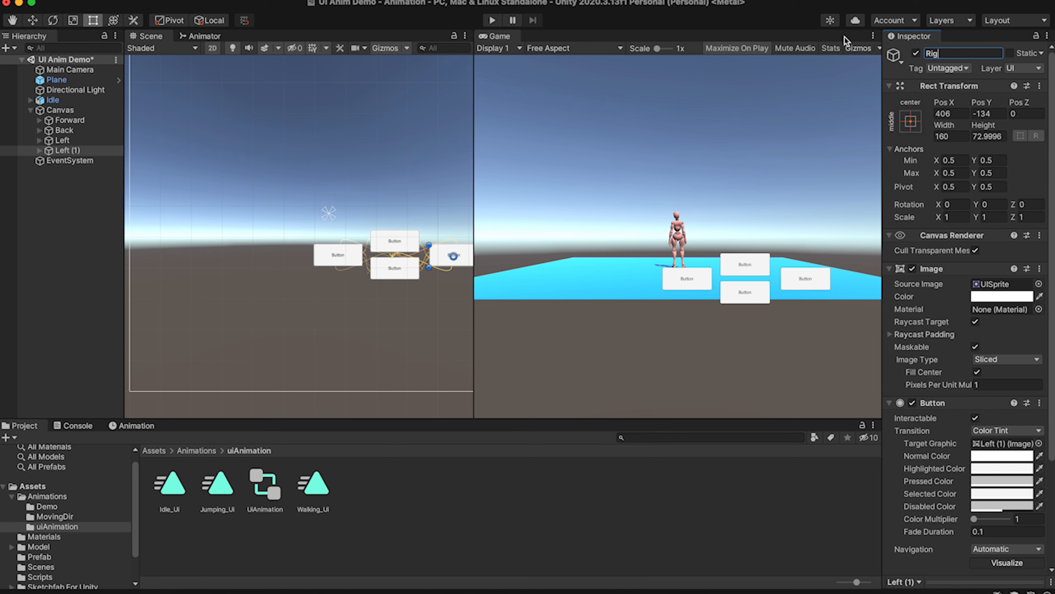
pyautogui.write('ht')
pyautogui.press('Return')
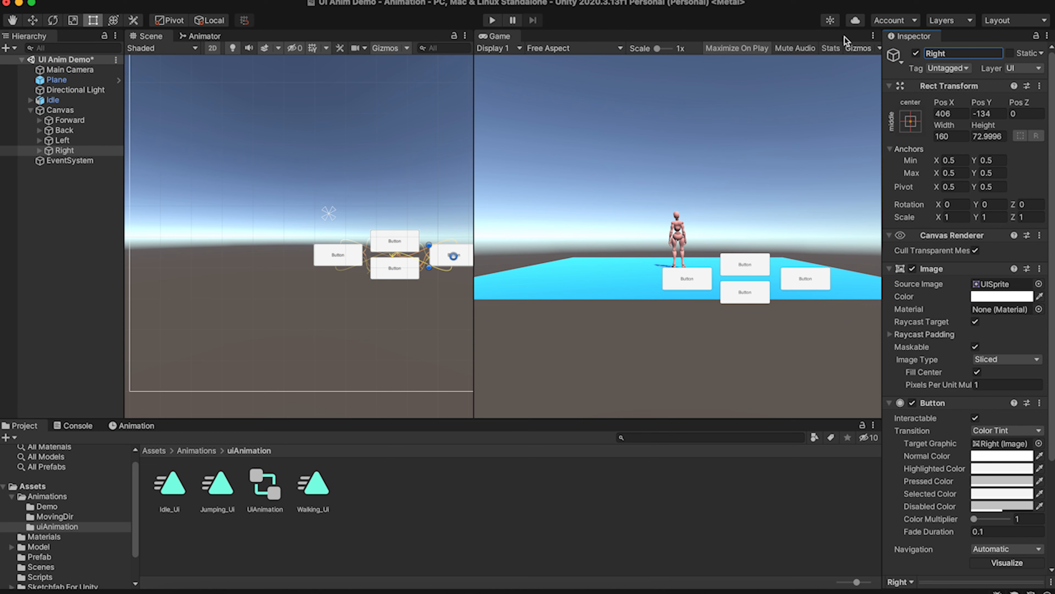
# Delete the Text child objects of the Forward and Back buttons.
pyautogui.click(39, 120)
pyautogui.click(73, 131)
pyautogui.rightClick(74, 134)
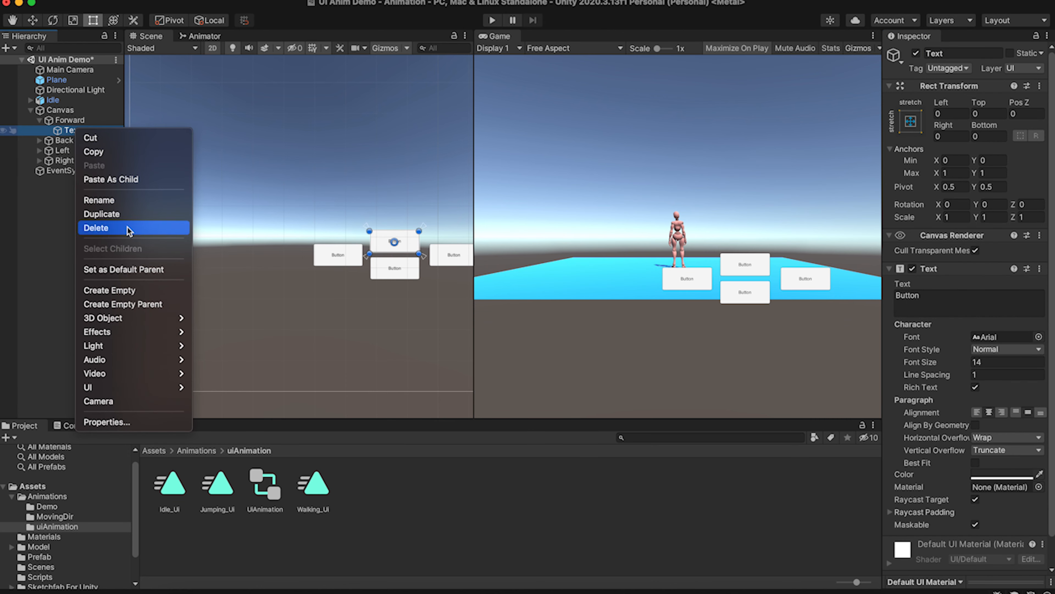
pyautogui.click(129, 229)
pyautogui.click(39, 130)
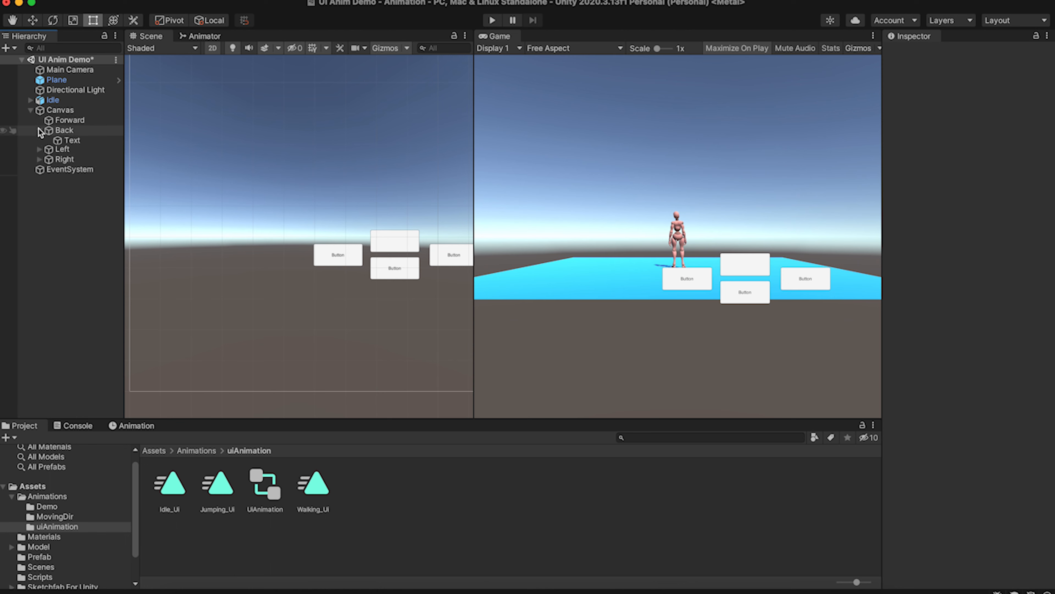
pyautogui.rightClick(72, 140)
pyautogui.click(109, 242)
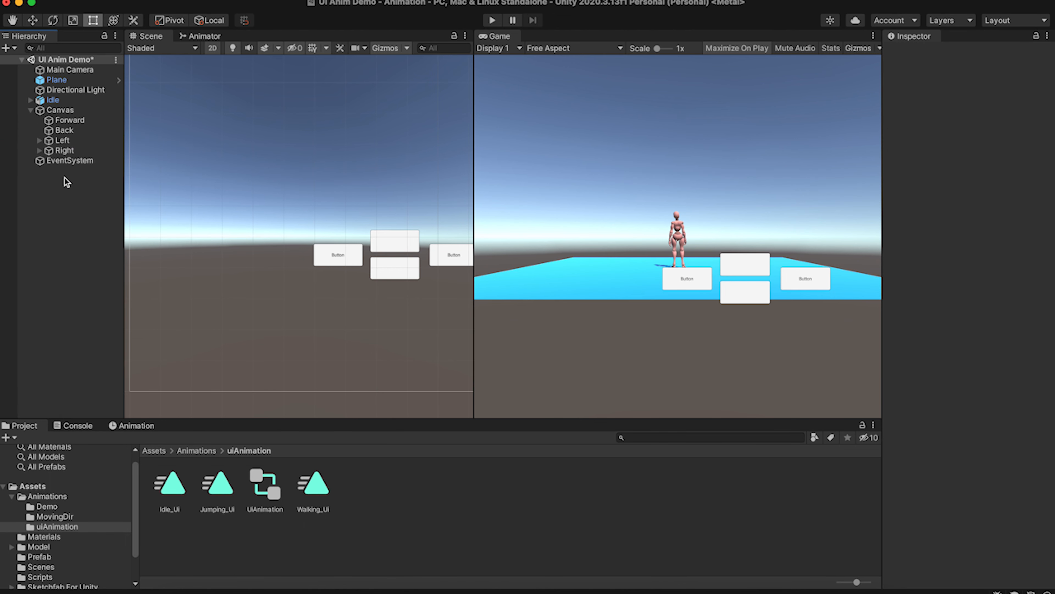
# Delete the Text child objects of the Left and Right buttons.
pyautogui.click(38, 140)
pyautogui.click(66, 150)
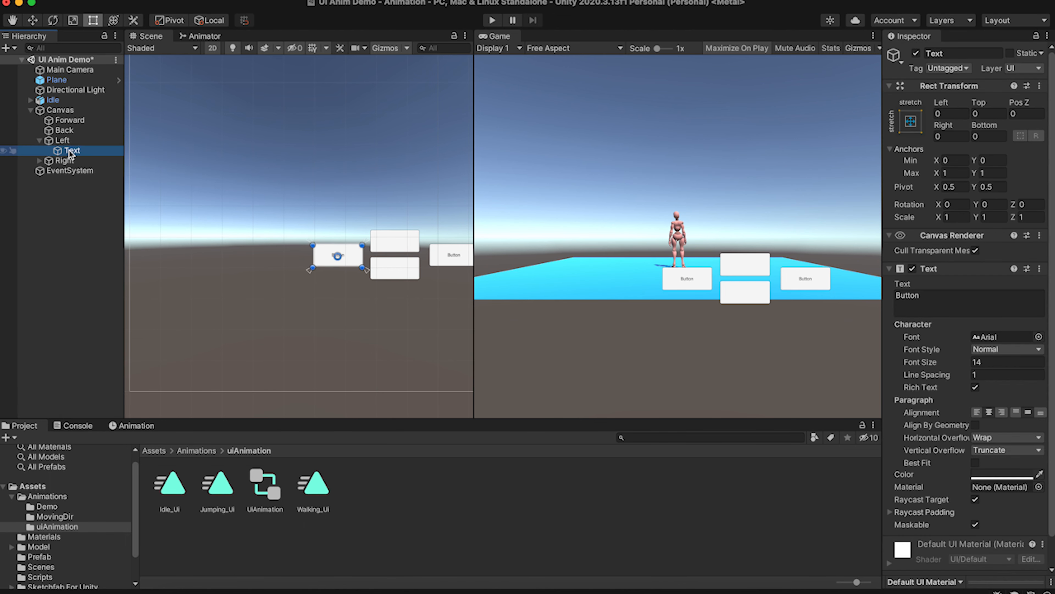
pyautogui.rightClick(69, 149)
pyautogui.click(111, 246)
pyautogui.click(39, 150)
pyautogui.click(70, 162)
pyautogui.rightClick(71, 162)
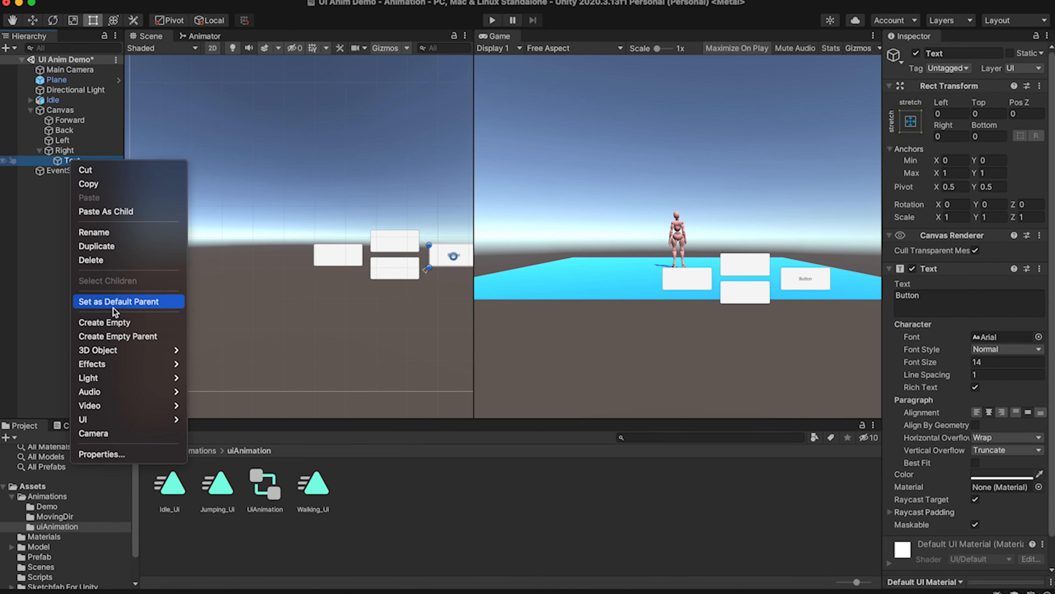
pyautogui.click(117, 262)
# Assign the Arrow sprite from the UI folder as the Forward button's source image and set it to native size.
pyautogui.click(68, 120)
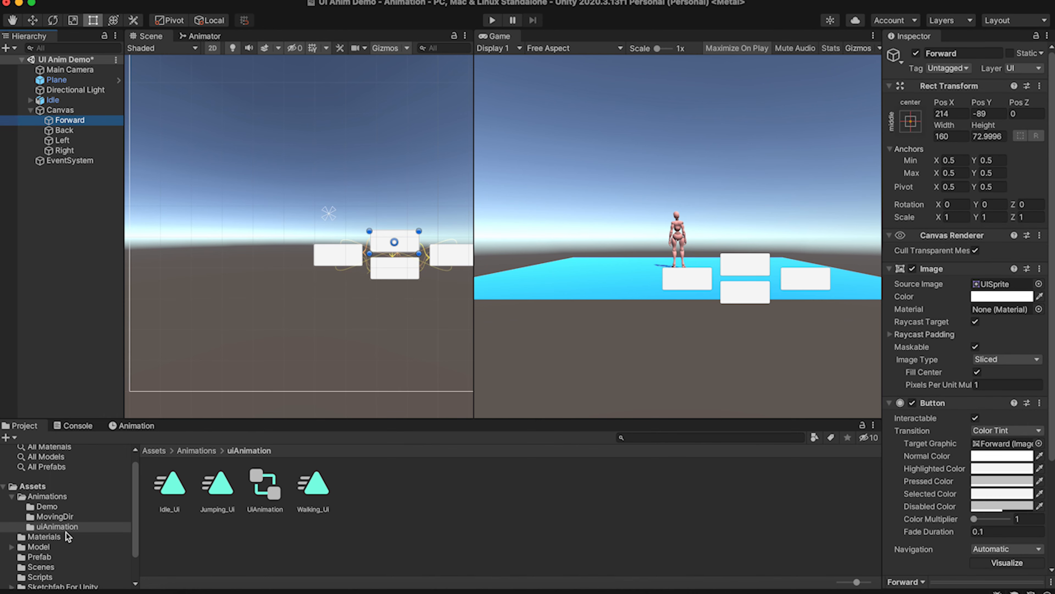
pyautogui.scroll(-3, 65, 532)
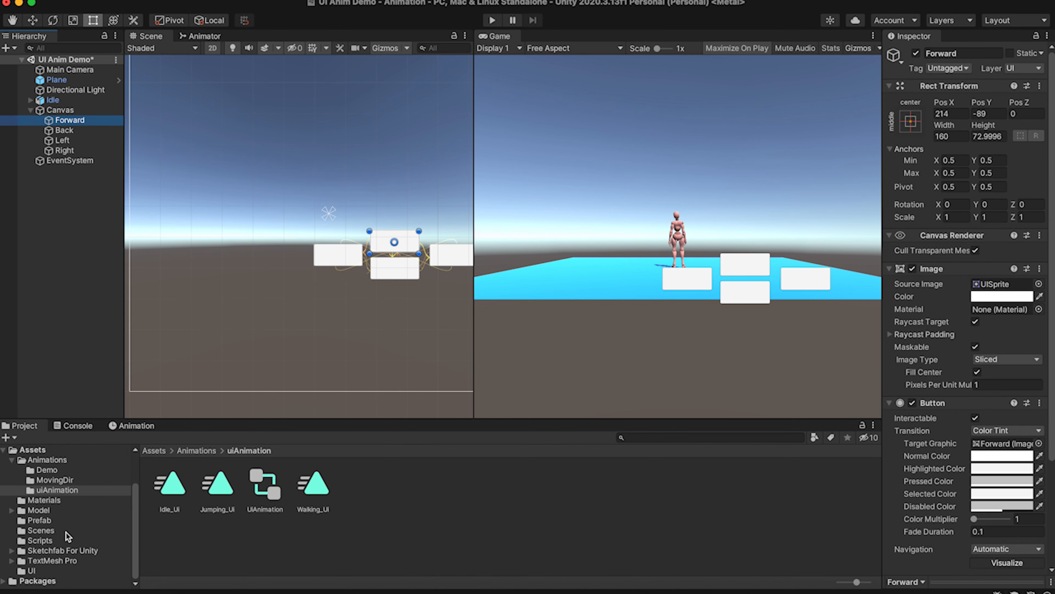
pyautogui.click(43, 572)
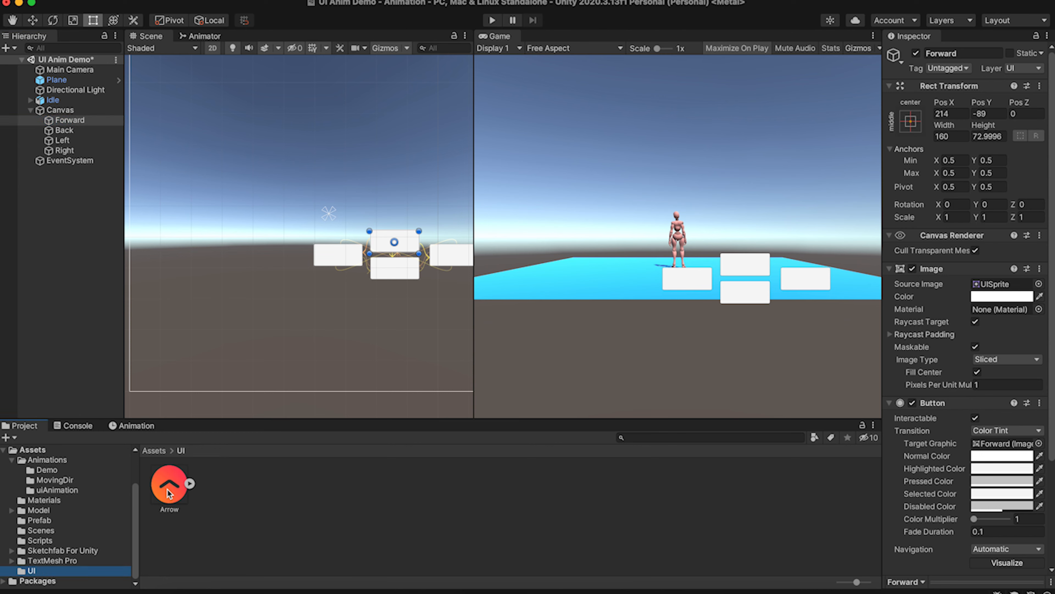
pyautogui.moveTo(165, 493); pyautogui.dragTo(991, 287)
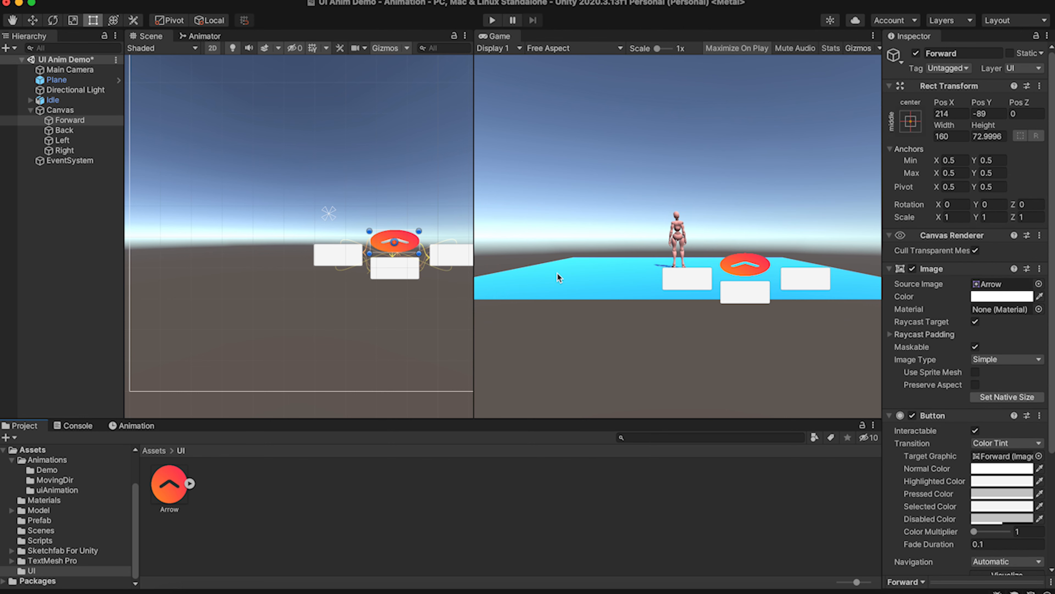
pyautogui.click(1010, 397)
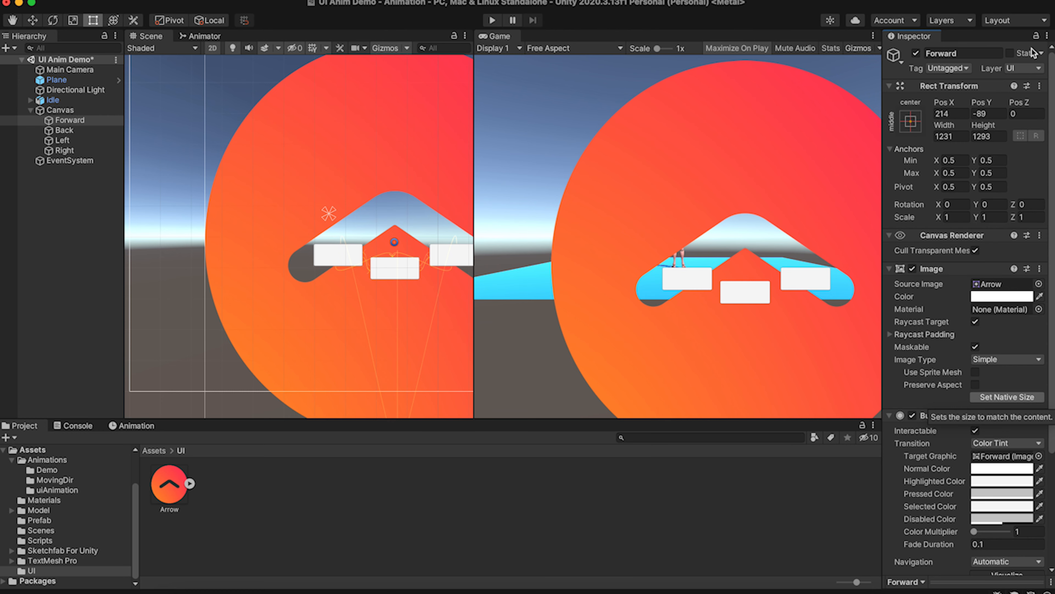
# Set the Forward button's scale to 0.1 on X, Y and Z.
pyautogui.click(890, 216)
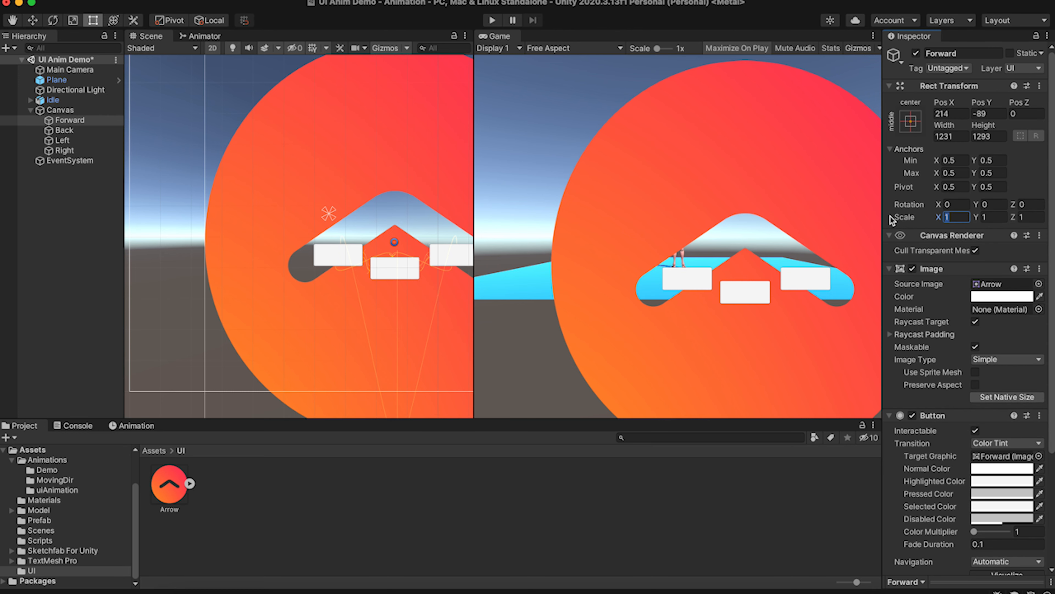
pyautogui.write('0.1')
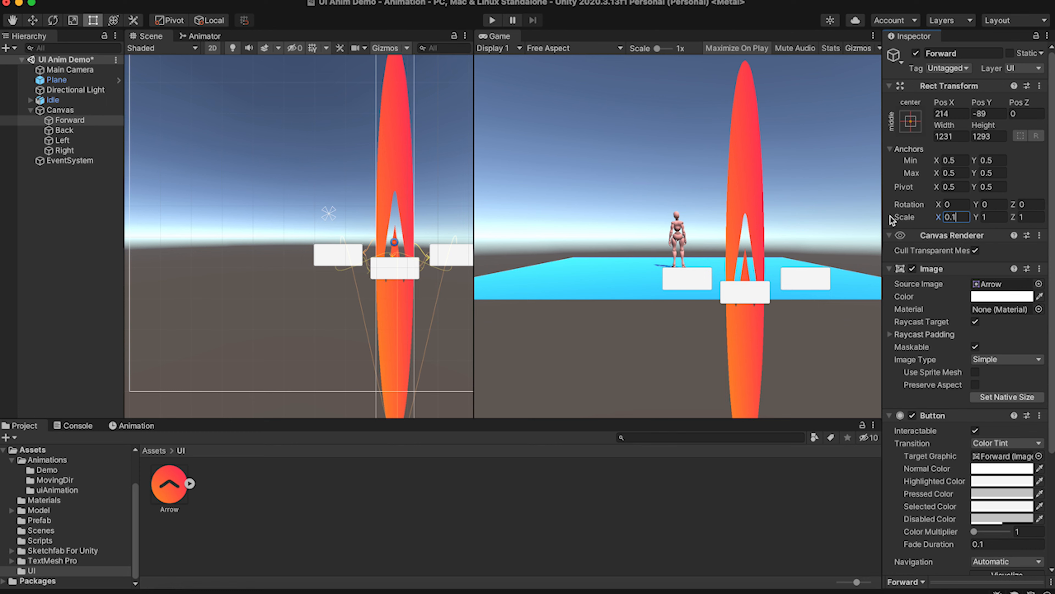
pyautogui.press('Return')
pyautogui.click(993, 217)
pyautogui.write('0.1')
pyautogui.press('Tab')
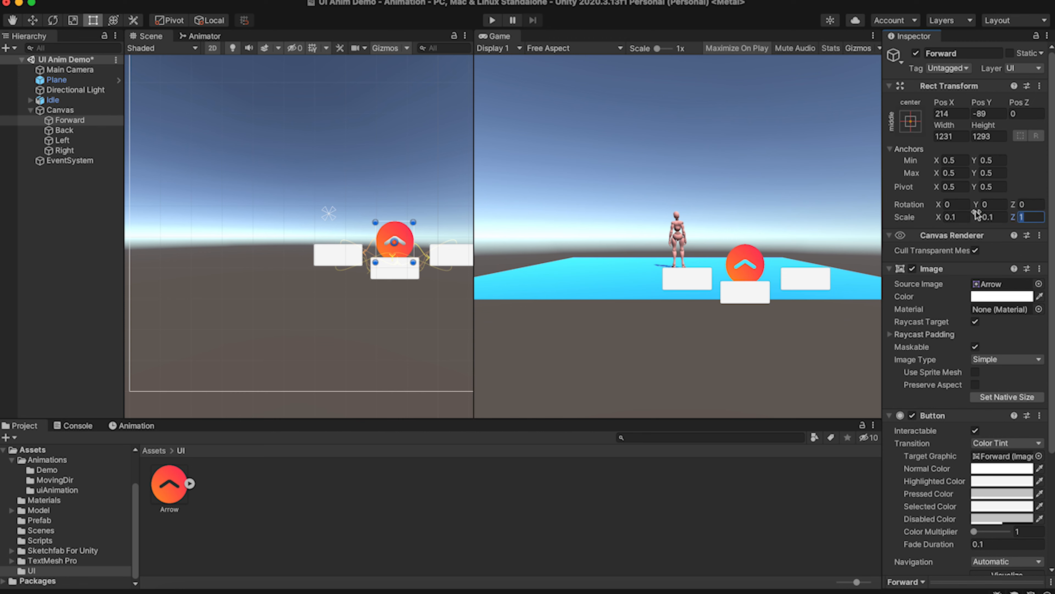
pyautogui.write('0.1')
# Set the Forward button's scale to 0.05 on X, Y and Z.
pyautogui.click(956, 217)
pyautogui.press('BackSpace')
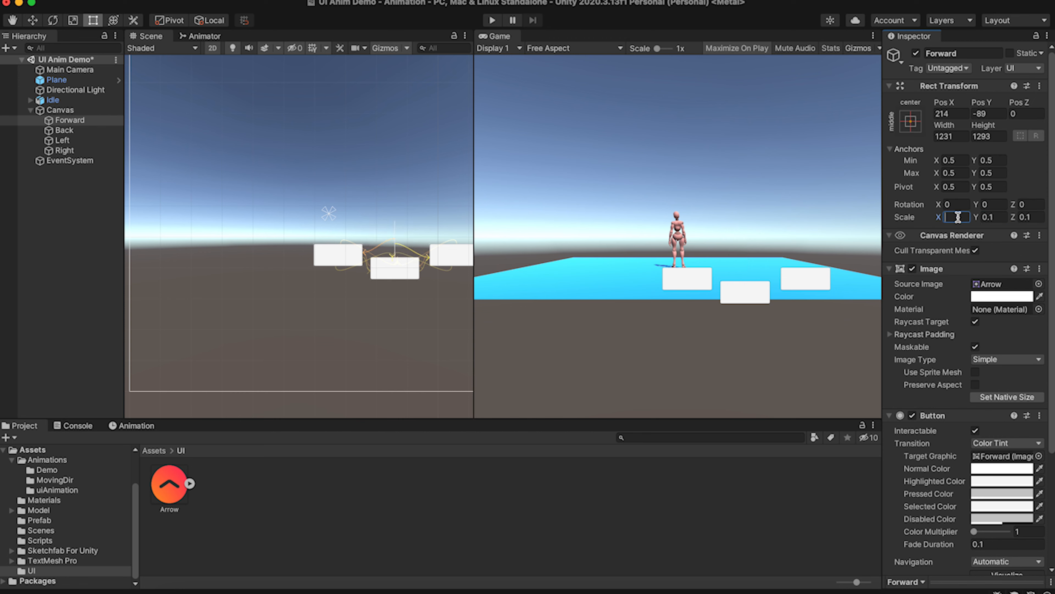
pyautogui.write('0.05')
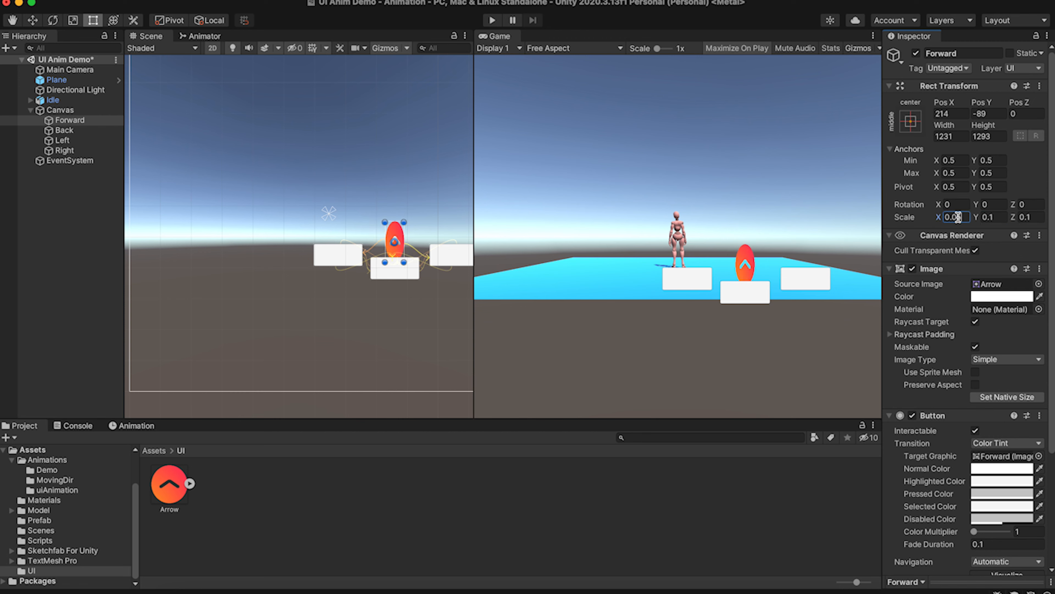
pyautogui.press('Return')
pyautogui.click(993, 217)
pyautogui.write('0.05')
pyautogui.press('Tab')
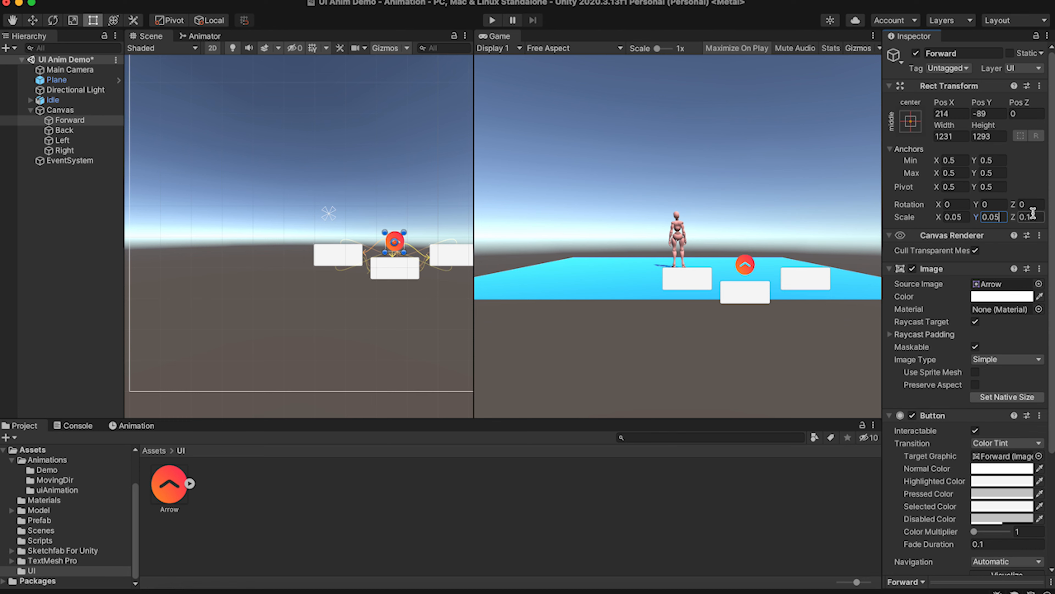
pyautogui.write('0.05')
# Set the Back button's scale to 0.05 on X, Y and Z.
pyautogui.click(75, 131)
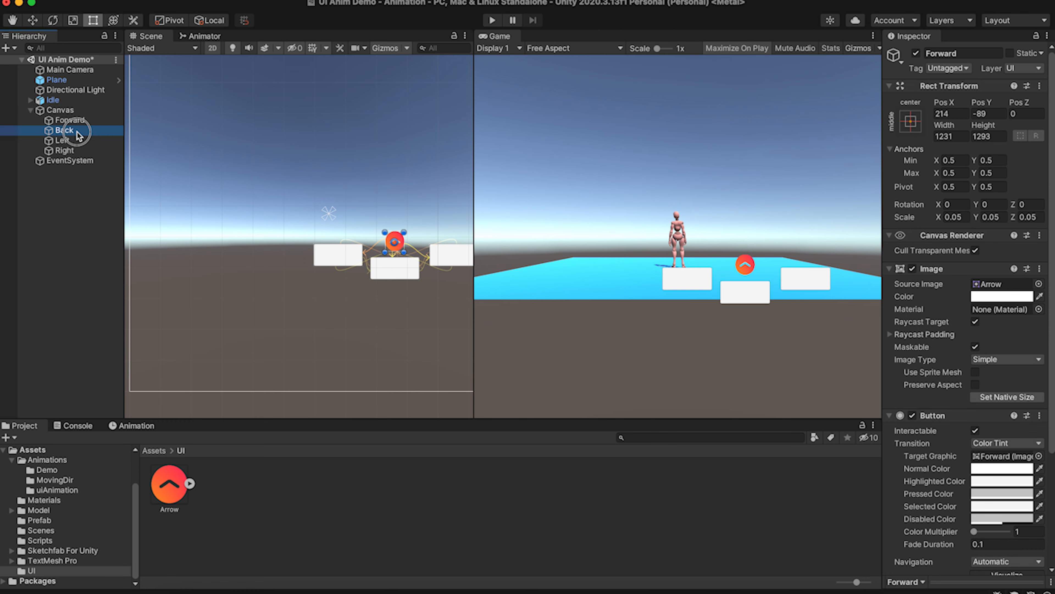
pyautogui.click(954, 216)
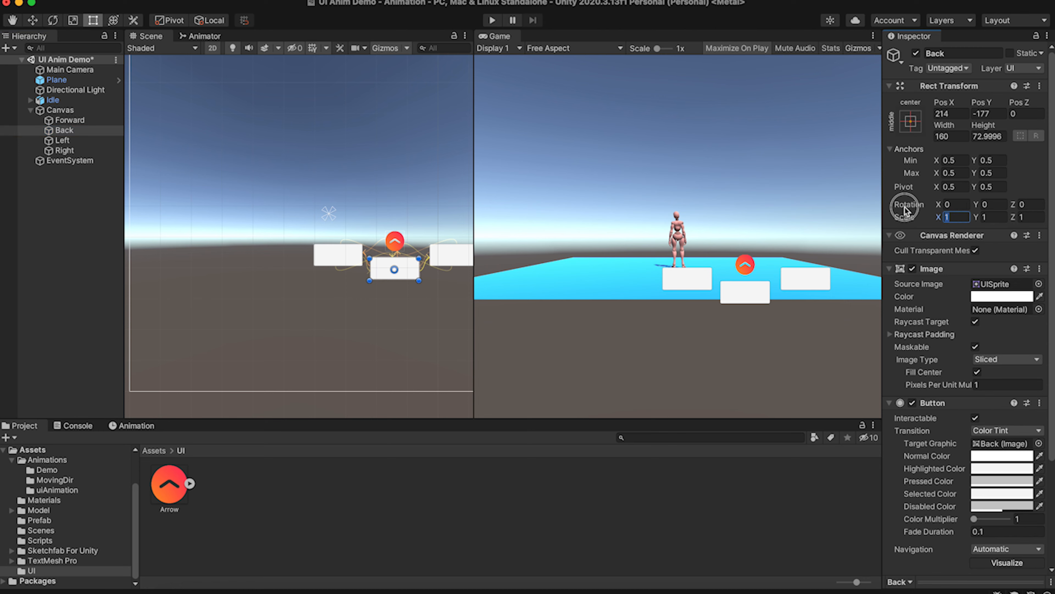
pyautogui.write('0.05')
pyautogui.click(993, 217)
pyautogui.write('0.05')
pyautogui.click(1028, 217)
pyautogui.write('0.05')
# Assign the Arrow sprite as the Back button's source image and set it to native size.
pyautogui.moveTo(163, 497); pyautogui.dragTo(1001, 284)
pyautogui.click(1006, 359)
pyautogui.click(1003, 346)
pyautogui.click(1010, 397)
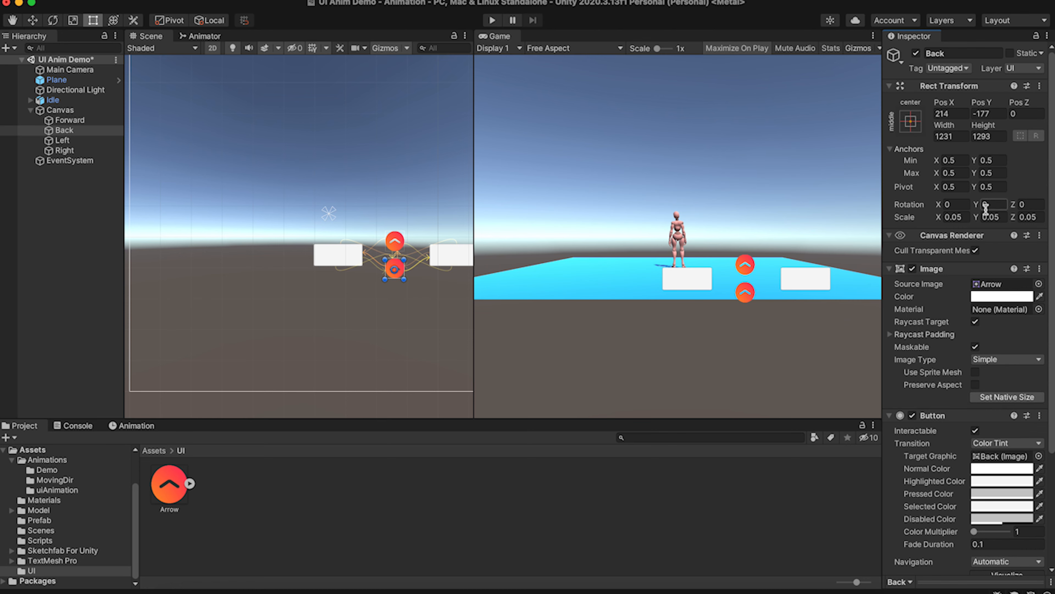
# Try a Y rotation of 180 on the Back button and reset it to 0.
pyautogui.click(996, 203)
pyautogui.write('180')
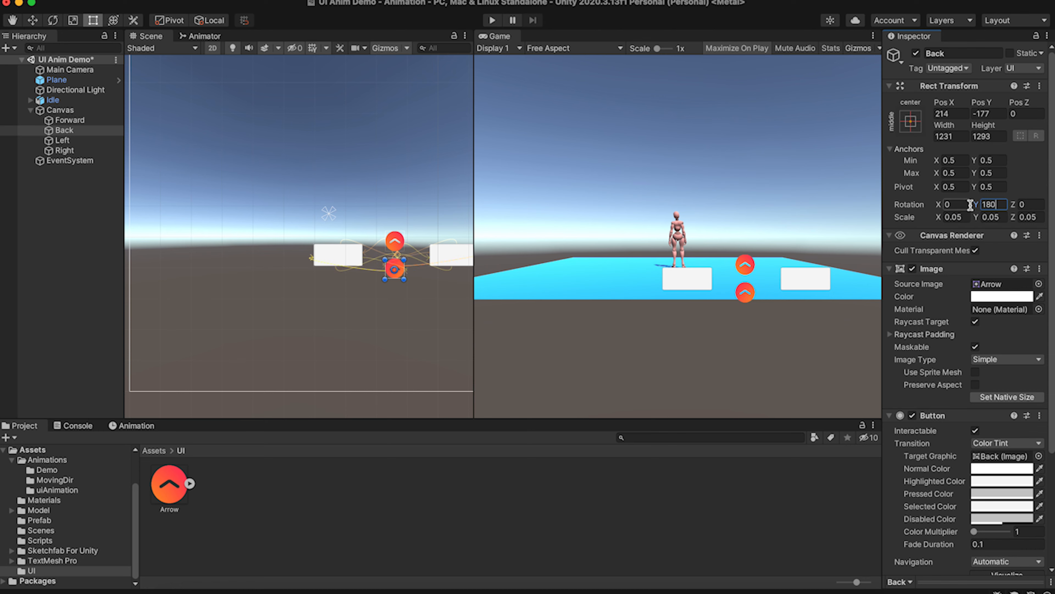
pyautogui.click(403, 268)
pyautogui.click(991, 205)
pyautogui.write('0')
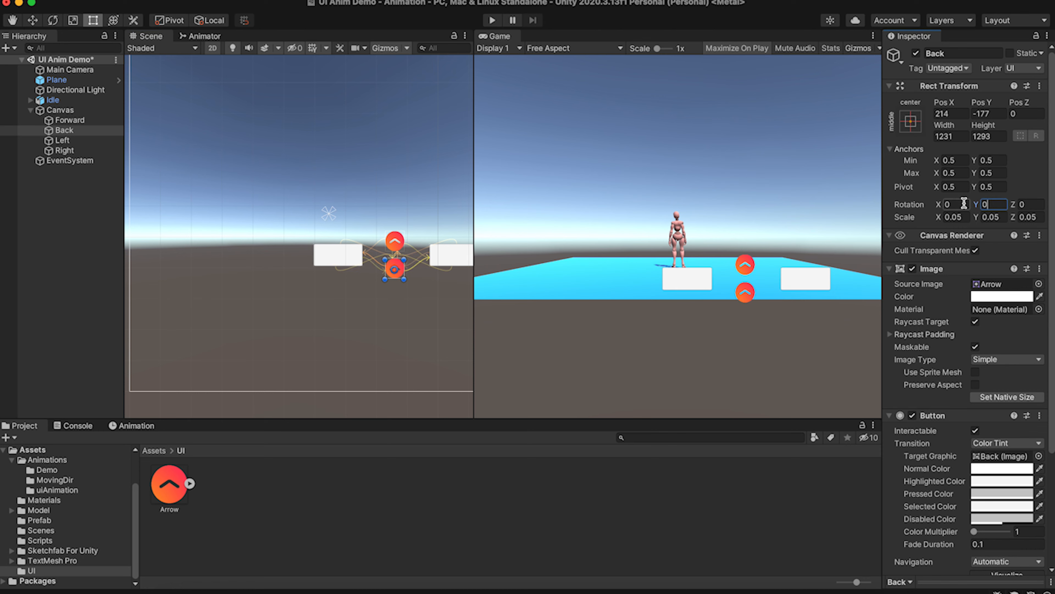
# Set the Back button's X rotation to 180 so its arrow points down.
pyautogui.click(956, 205)
pyautogui.write('180')
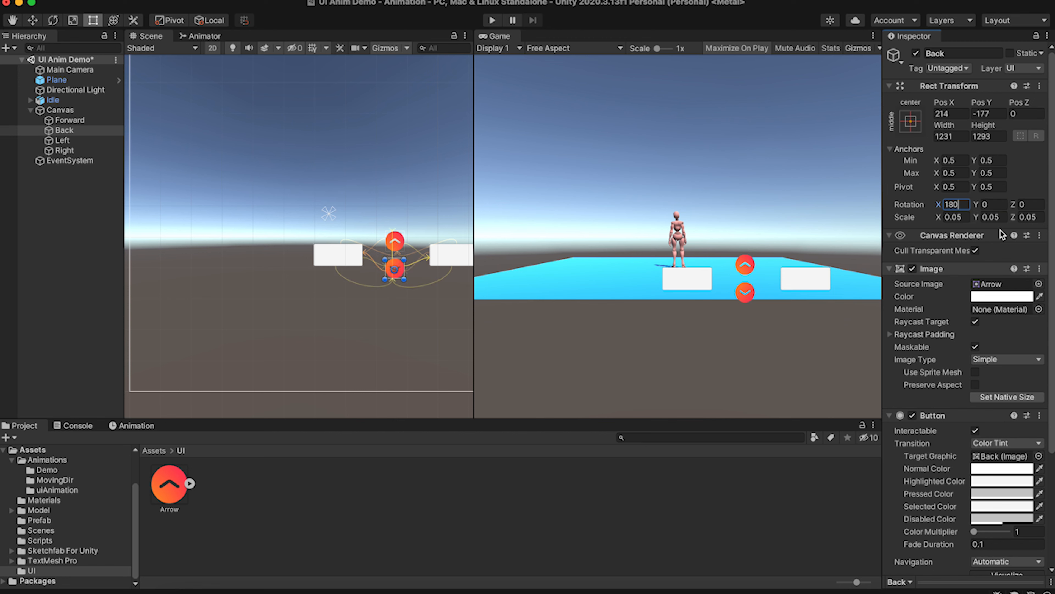
# Assign the Arrow sprite as the Left button's source image.
pyautogui.click(340, 261)
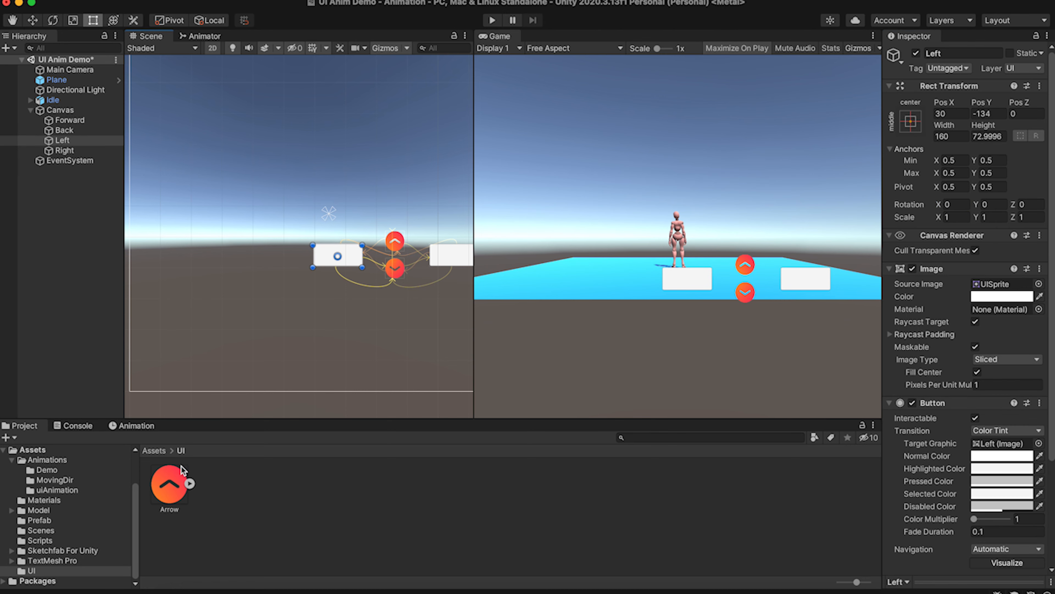
pyautogui.moveTo(166, 494); pyautogui.dragTo(999, 286)
# Set the Left button's scale to 0.05 on X, Y and Z and set its image to native size.
pyautogui.click(956, 216)
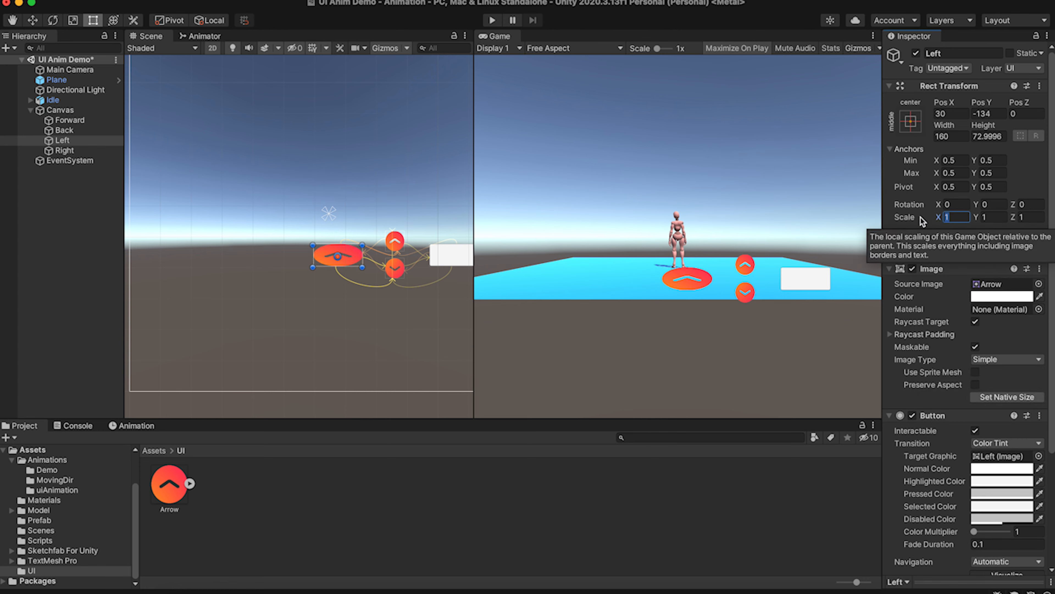
pyautogui.write('0.05')
pyautogui.press('Return')
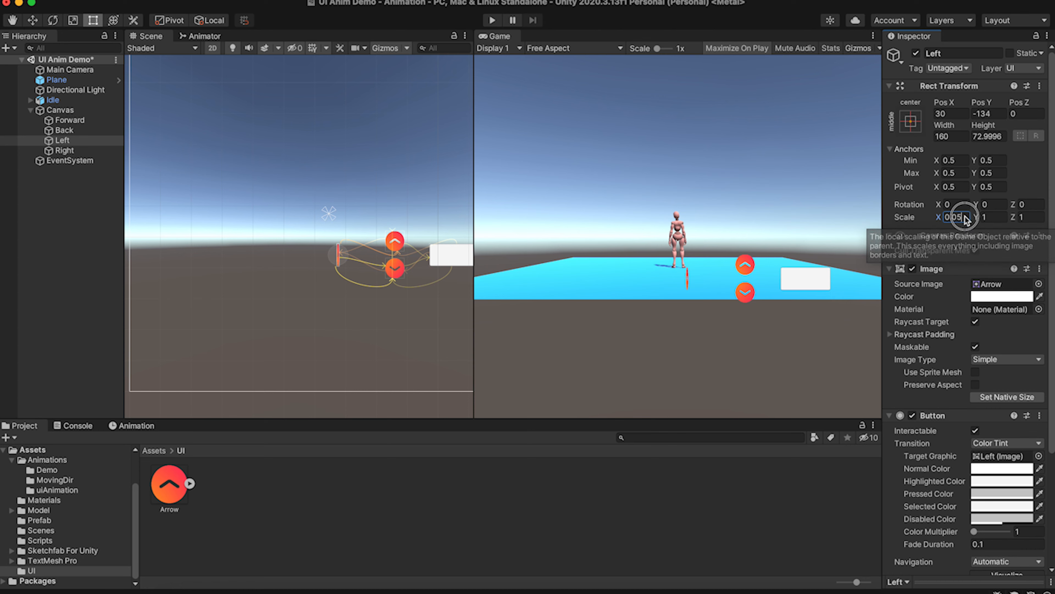
pyautogui.moveTo(1002, 220); pyautogui.dragTo(930, 192)
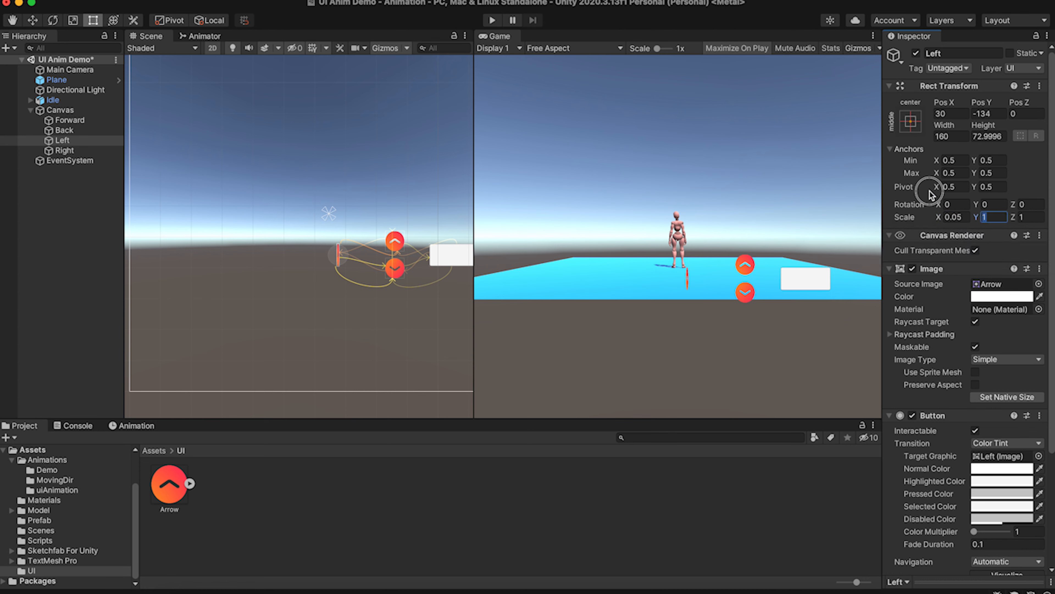
pyautogui.write('0.05')
pyautogui.press('Tab')
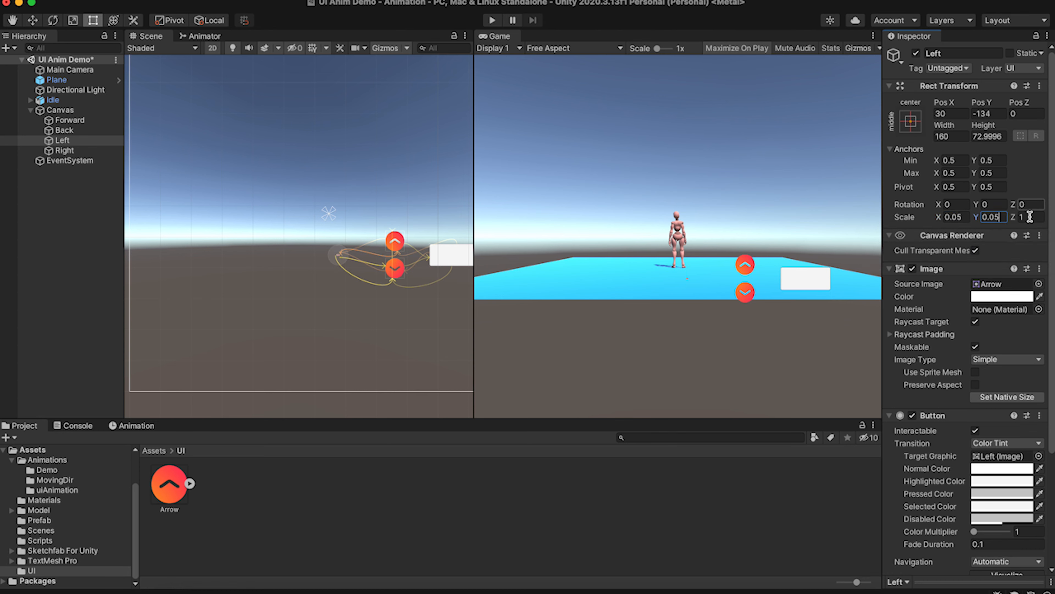
pyautogui.write('0.05')
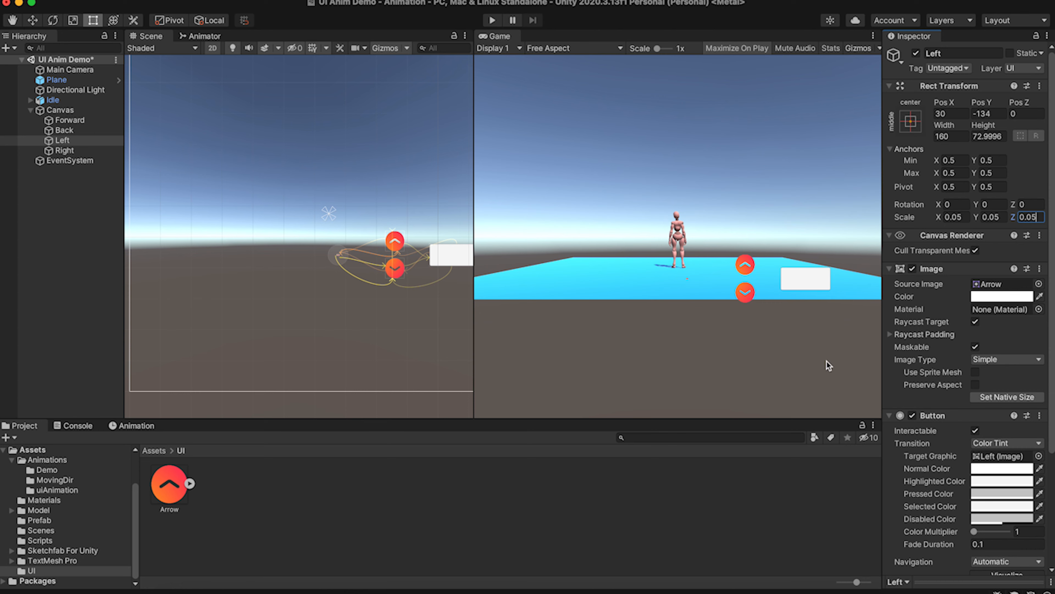
pyautogui.click(1005, 397)
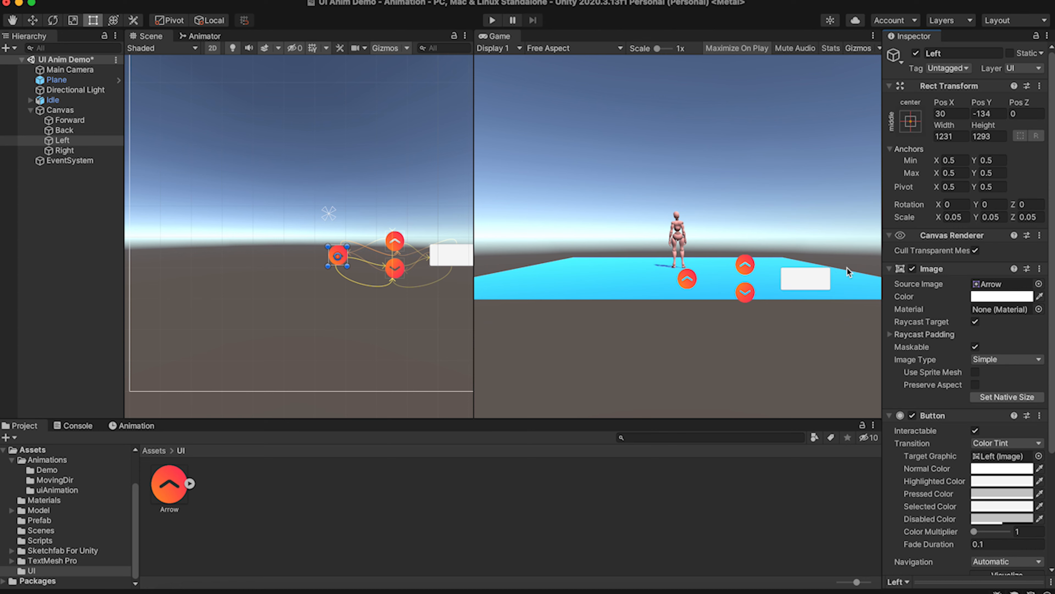
# Try an X rotation of 90 on the Left button and reset it to 0.
pyautogui.click(953, 204)
pyautogui.write('90')
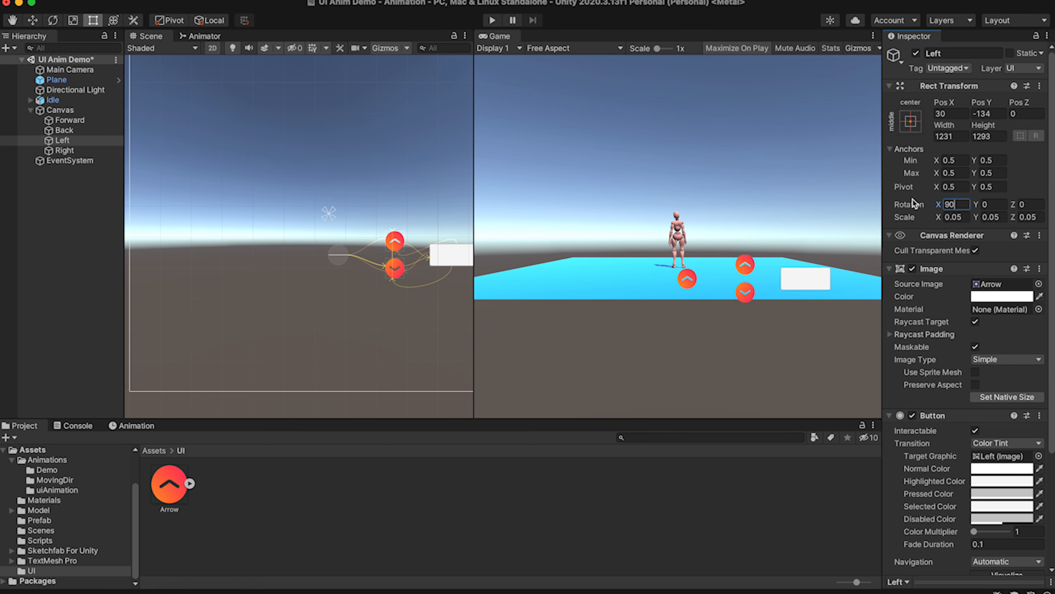
pyautogui.press('BackSpace')
pyautogui.press('BackSpace')
pyautogui.write('0')
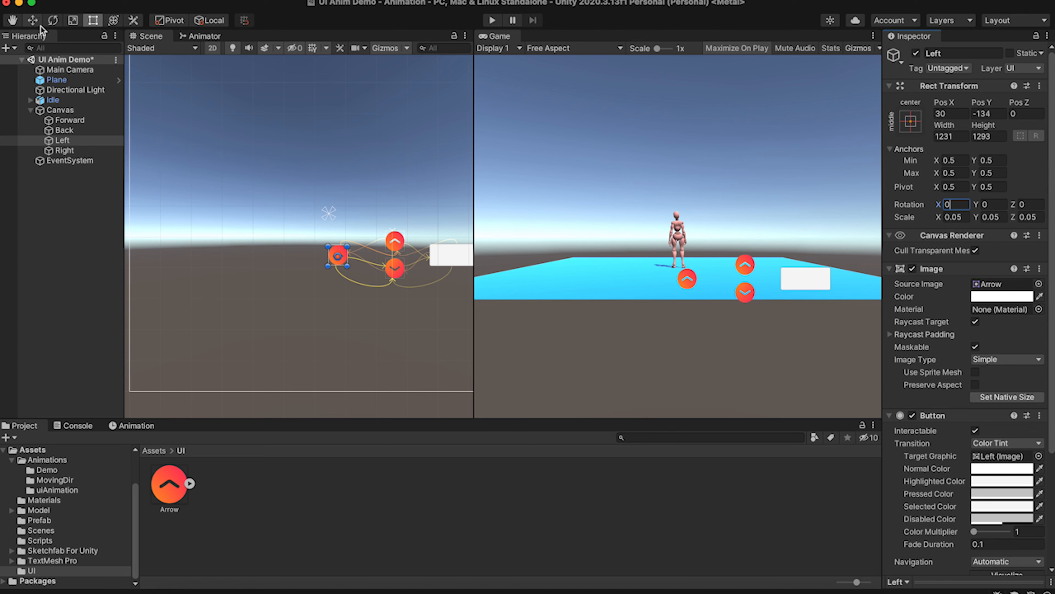
# Try rotating the Left button freehand about Z with the Rotate tool and undo the rotation.
pyautogui.click(52, 21)
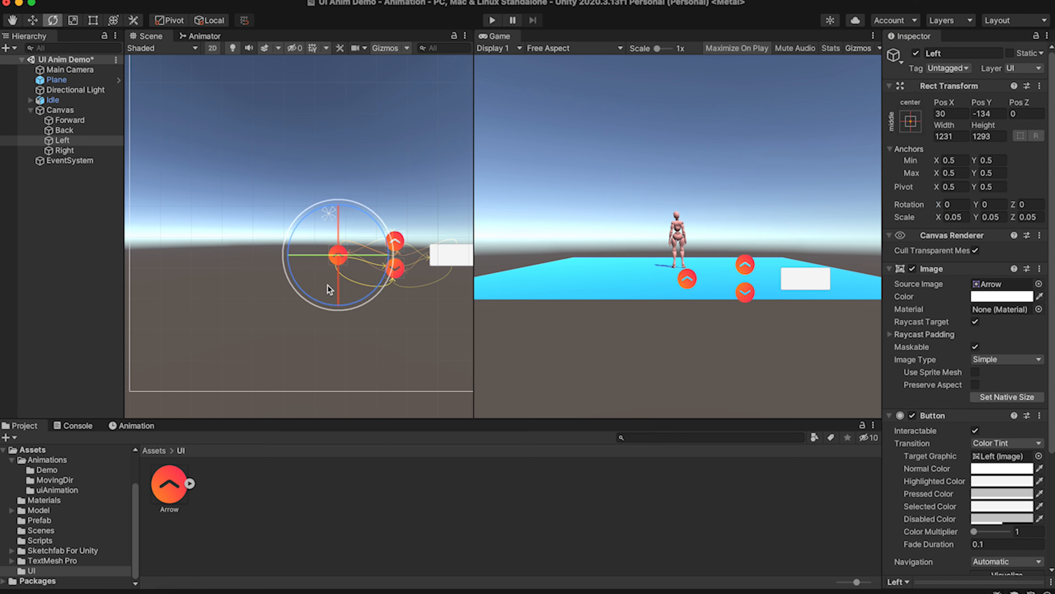
pyautogui.moveTo(371, 294); pyautogui.dragTo(413, 219)
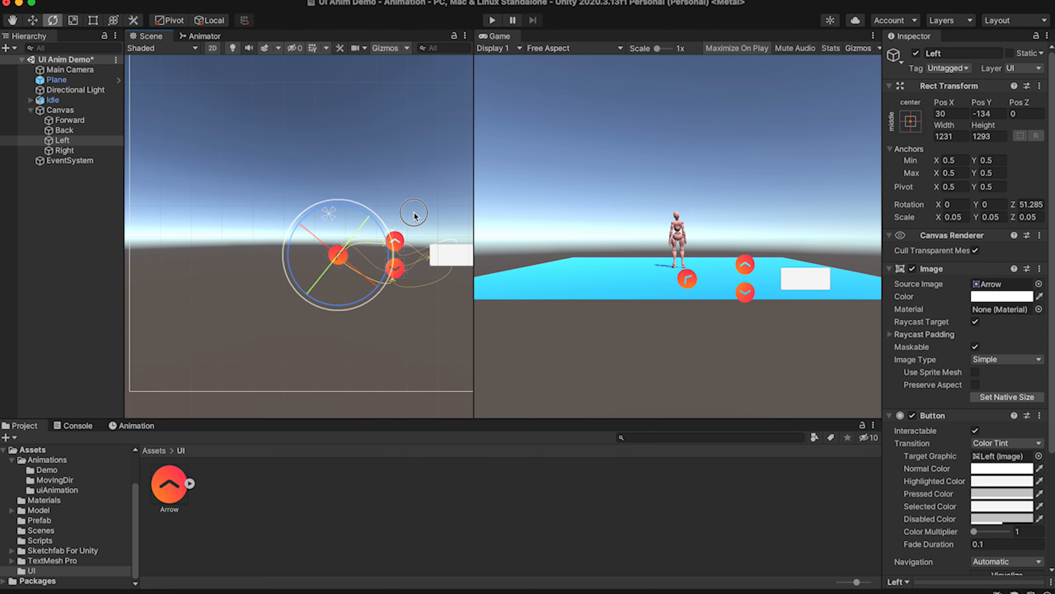
pyautogui.click(415, 217)
pyautogui.press('super+z')
# Set the Left button's Z rotation to 90 so its arrow points left.
pyautogui.click(1030, 204)
pyautogui.write('90')
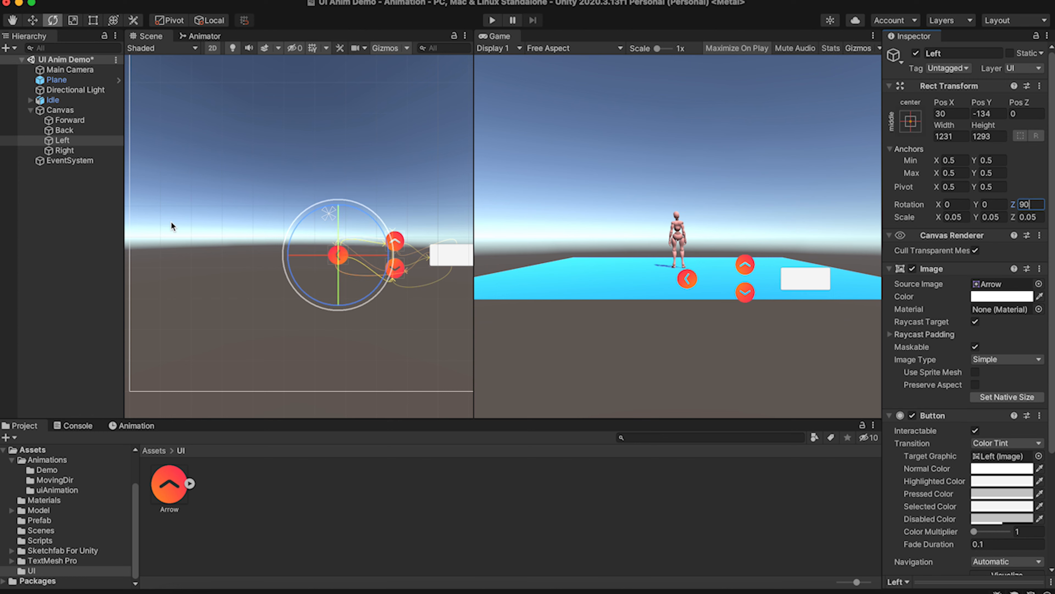
pyautogui.click(44, 230)
# Move the Left button horizontally toward the Forward and Back buttons, to about Pos X 136.
pyautogui.click(343, 257)
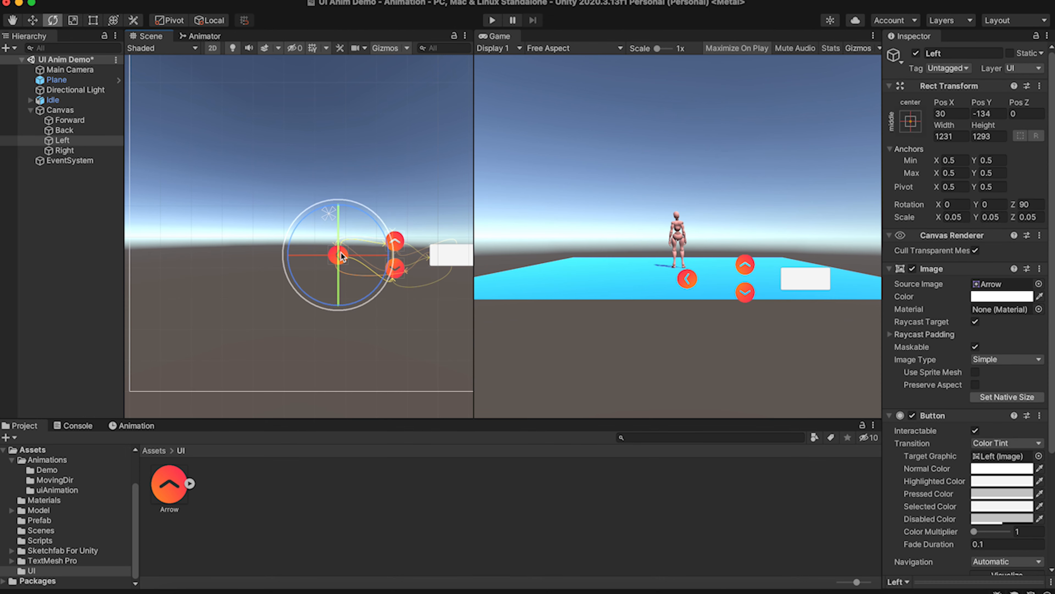
pyautogui.press('w')
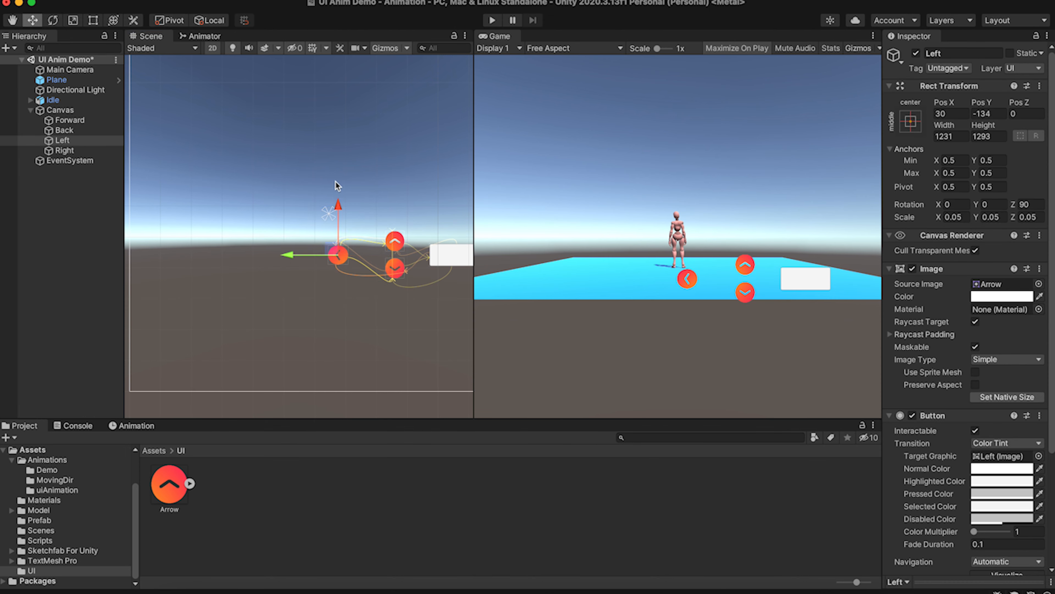
pyautogui.moveTo(283, 255); pyautogui.dragTo(321, 255)
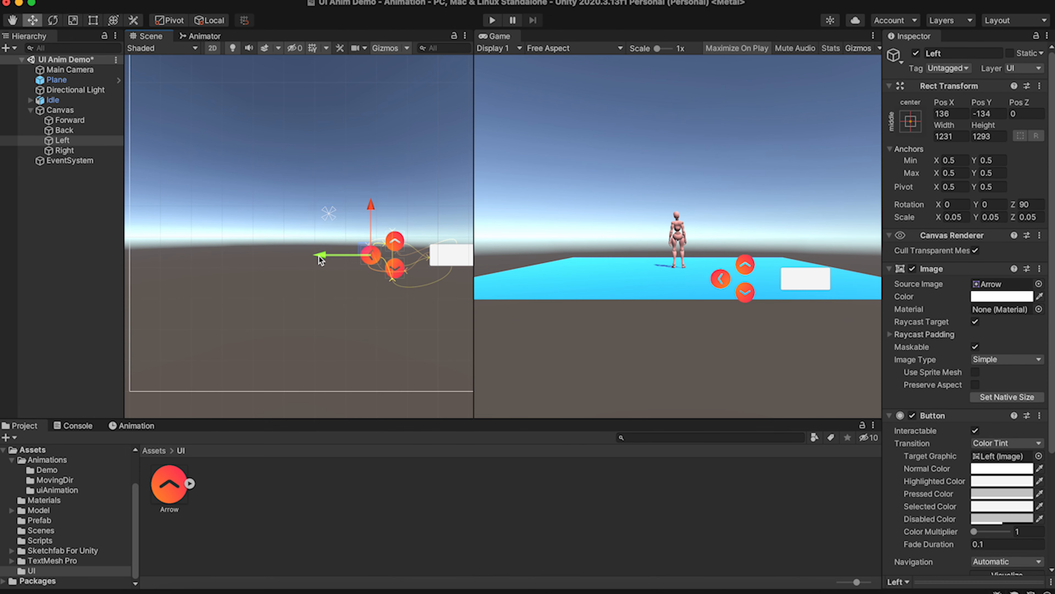
# Widen the Scene view and assign the Arrow sprite as the Right button's source image.
pyautogui.click(449, 263)
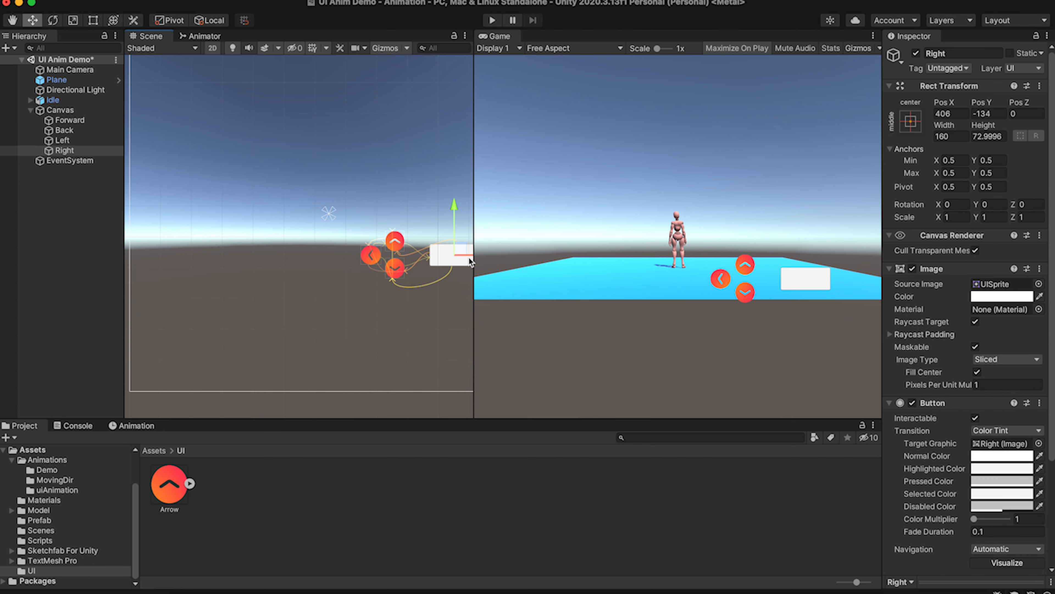
pyautogui.moveTo(474, 266); pyautogui.dragTo(546, 269)
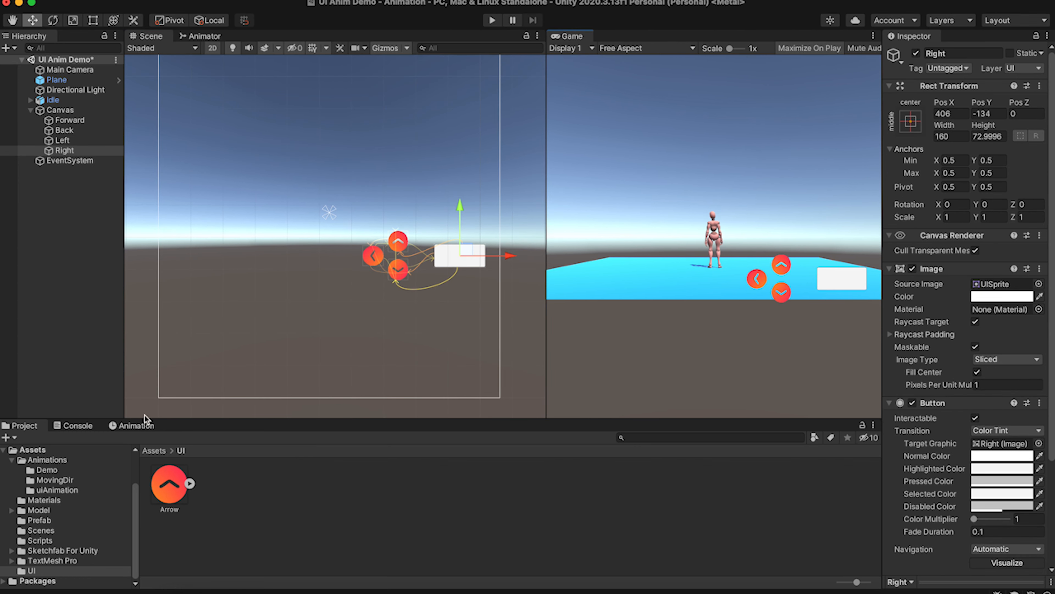
pyautogui.moveTo(169, 496); pyautogui.dragTo(998, 284)
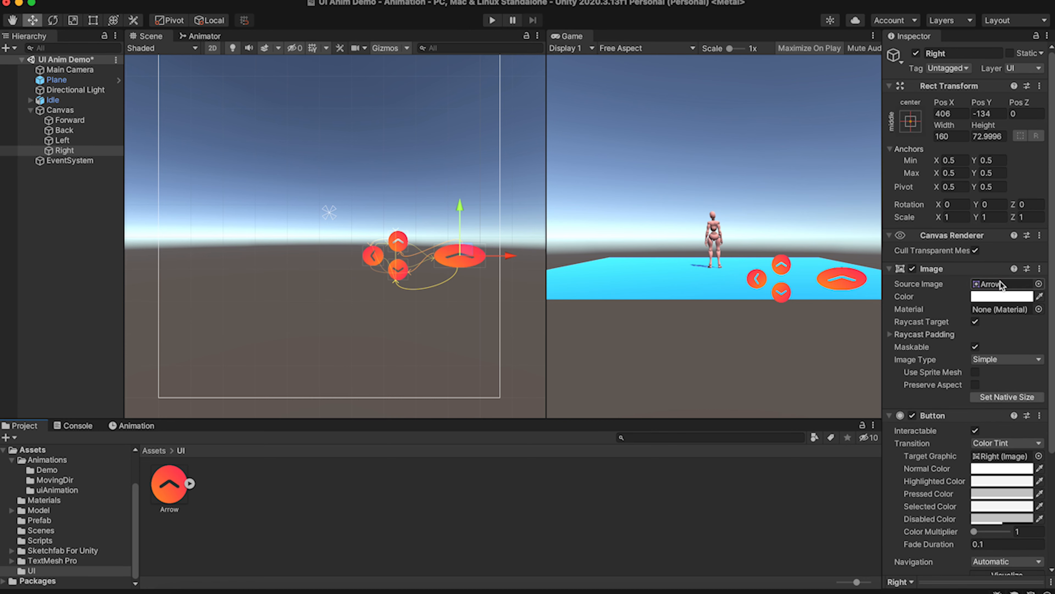
# Set the Right button's scale to 0.05 on X, Y and Z and set its image to native size.
pyautogui.click(955, 218)
pyautogui.write('0.05')
pyautogui.press('Return')
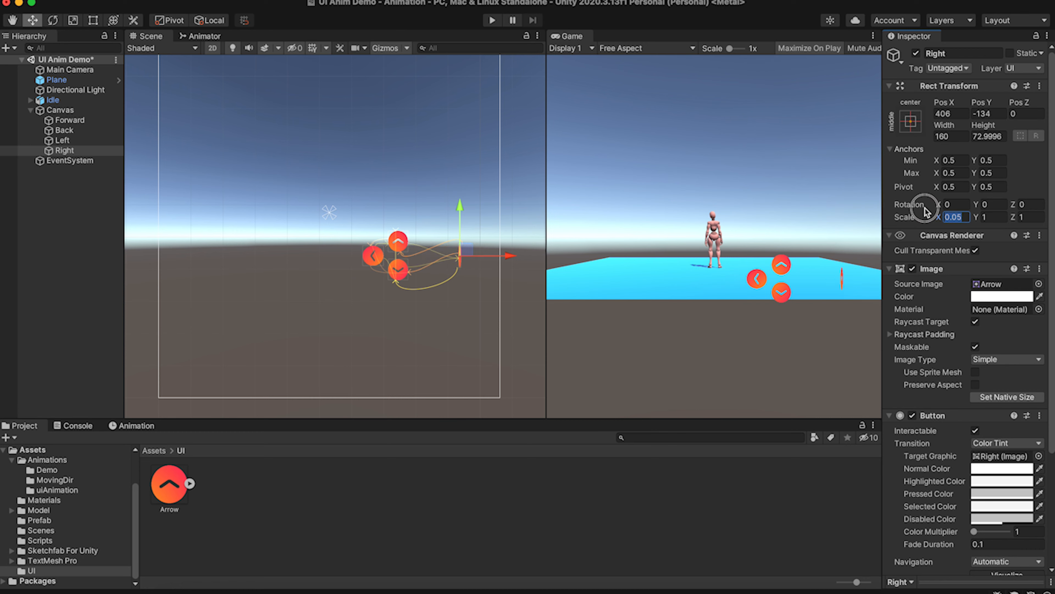
pyautogui.press('Tab')
pyautogui.write('0.05')
pyautogui.press('Tab')
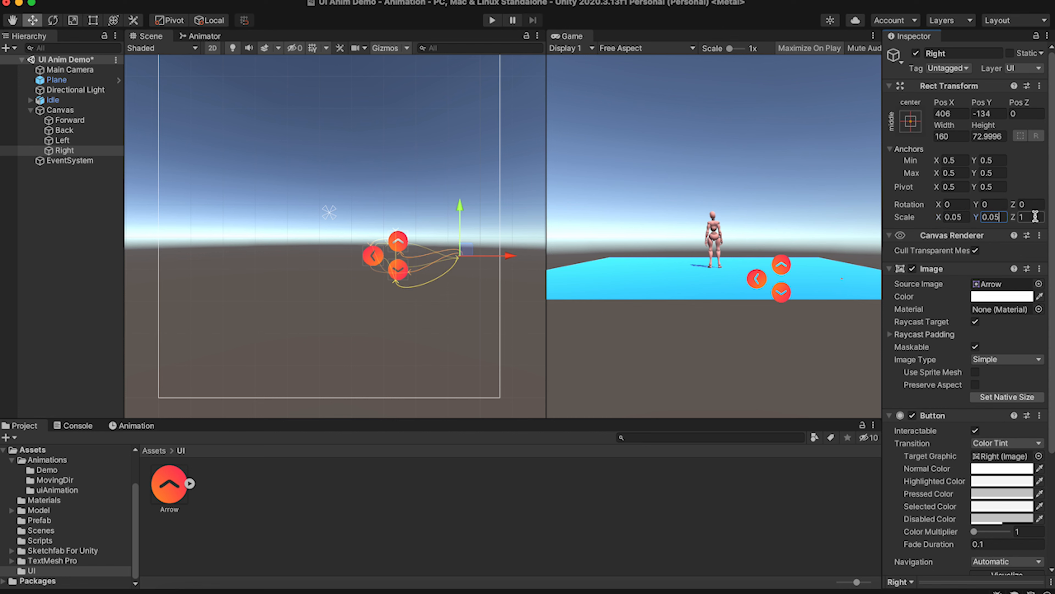
pyautogui.write('0.05')
pyautogui.click(997, 397)
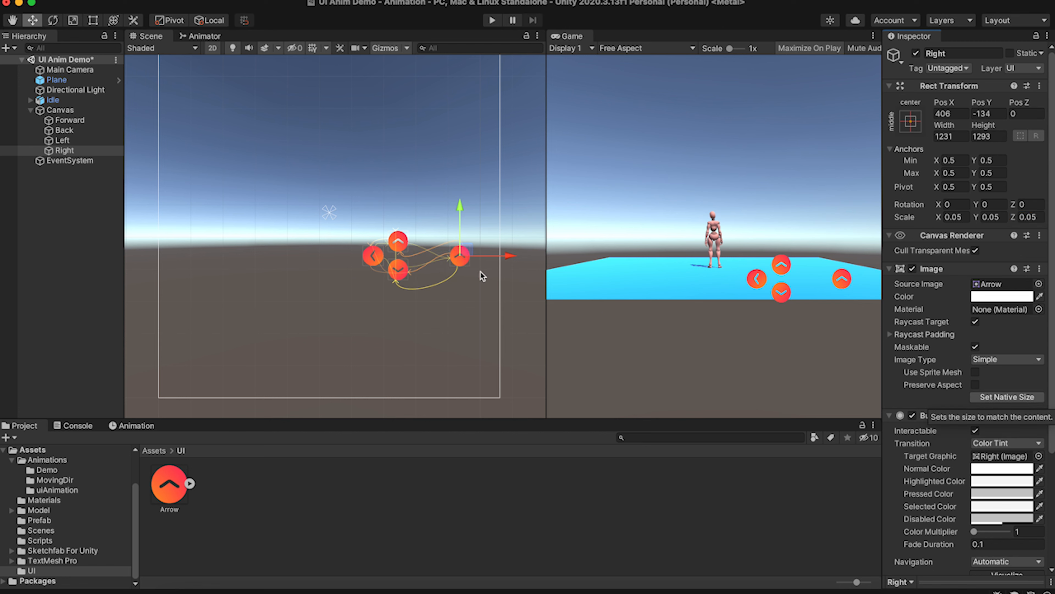
# Set the Right button's Z rotation to -90 and move it beside the other arrows at about Pos X 286.
pyautogui.moveTo(511, 258); pyautogui.dragTo(475, 256)
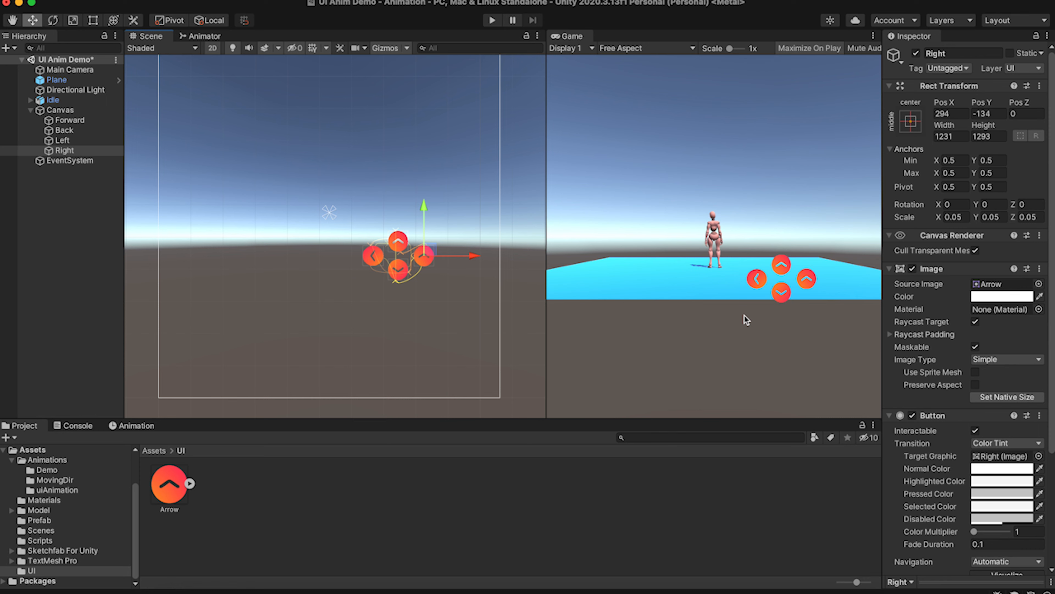
pyautogui.click(1032, 204)
pyautogui.write('-90')
pyautogui.moveTo(461, 255); pyautogui.dragTo(473, 262)
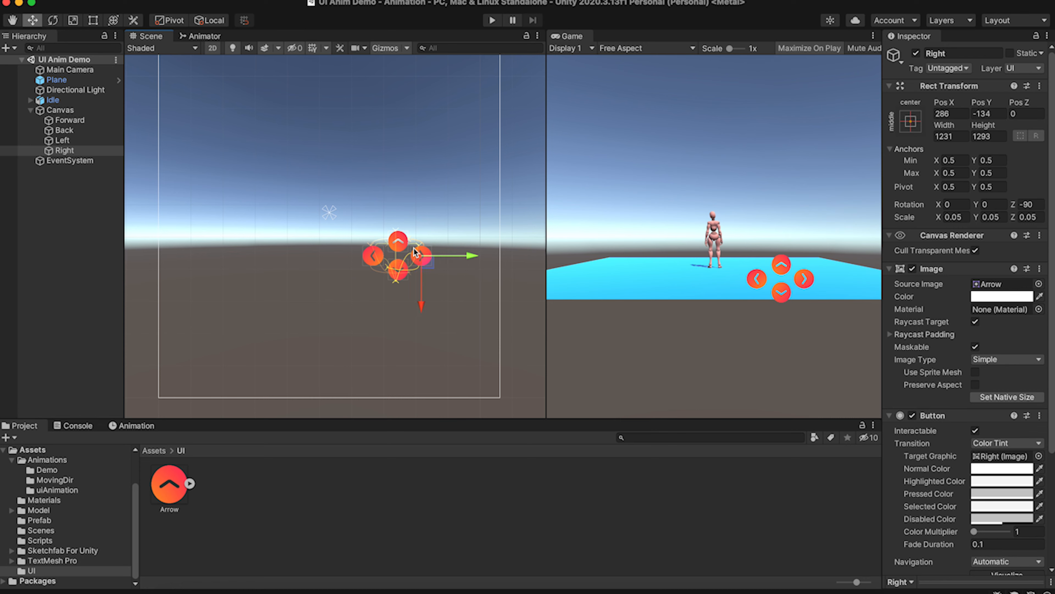
# Space the arrows evenly by nudging Forward up to about Pos Y -79, Right outward to about Pos X 290, and Back slightly down.
pyautogui.click(398, 241)
pyautogui.moveTo(398, 194); pyautogui.dragTo(398, 189)
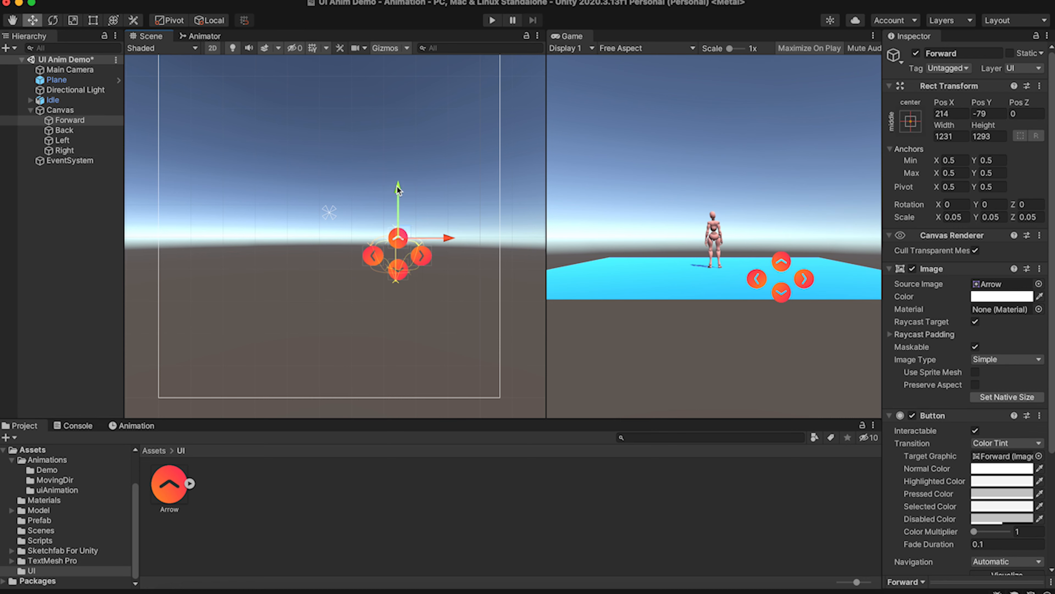
pyautogui.click(422, 255)
pyautogui.moveTo(473, 255); pyautogui.dragTo(480, 258)
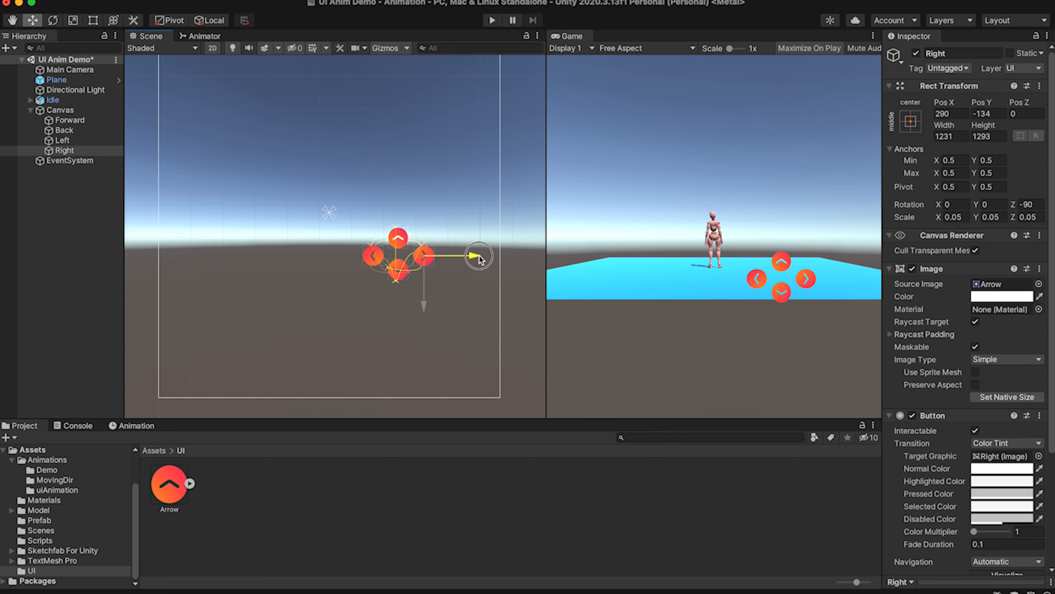
pyautogui.click(399, 272)
pyautogui.moveTo(400, 327); pyautogui.dragTo(400, 329)
pyautogui.click(70, 307)
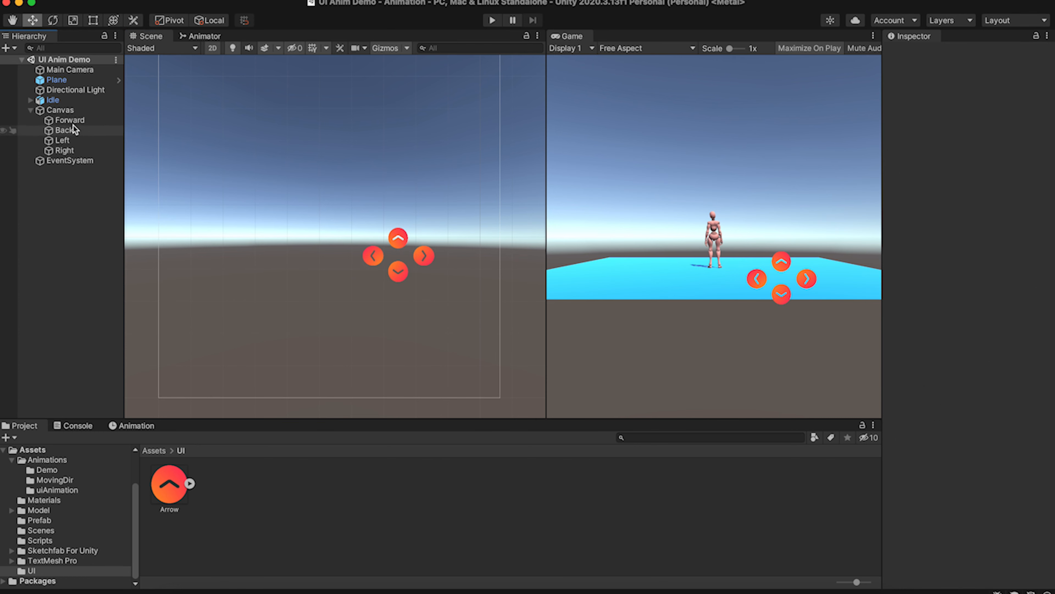
# Add a UI Button with a text label to the Canvas and name it Jump.
pyautogui.click(70, 110)
pyautogui.rightClick(71, 110)
pyautogui.moveTo(128, 365)
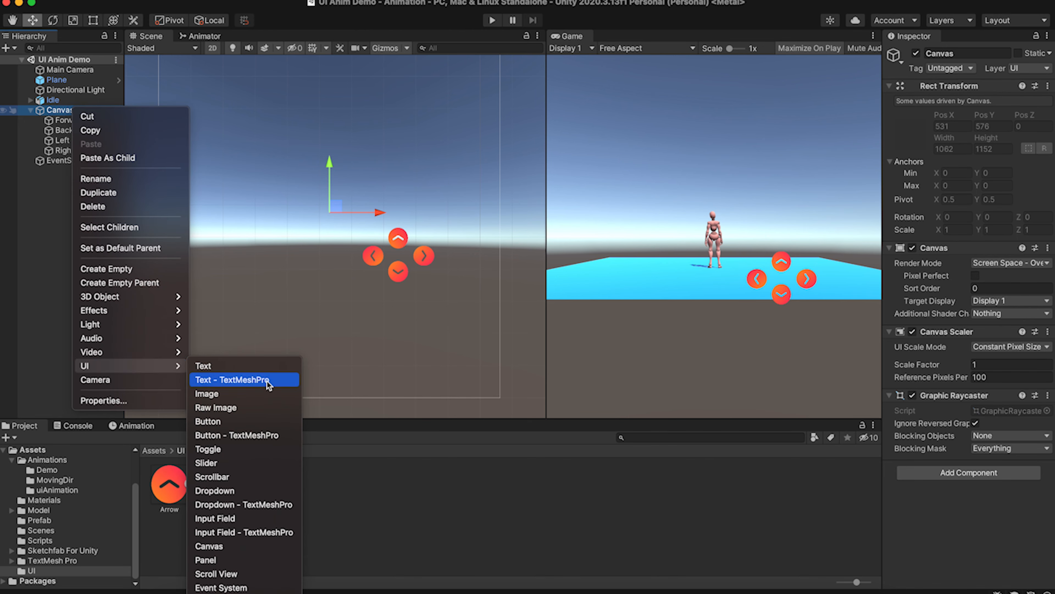
pyautogui.click(256, 424)
pyautogui.press('BackSpace')
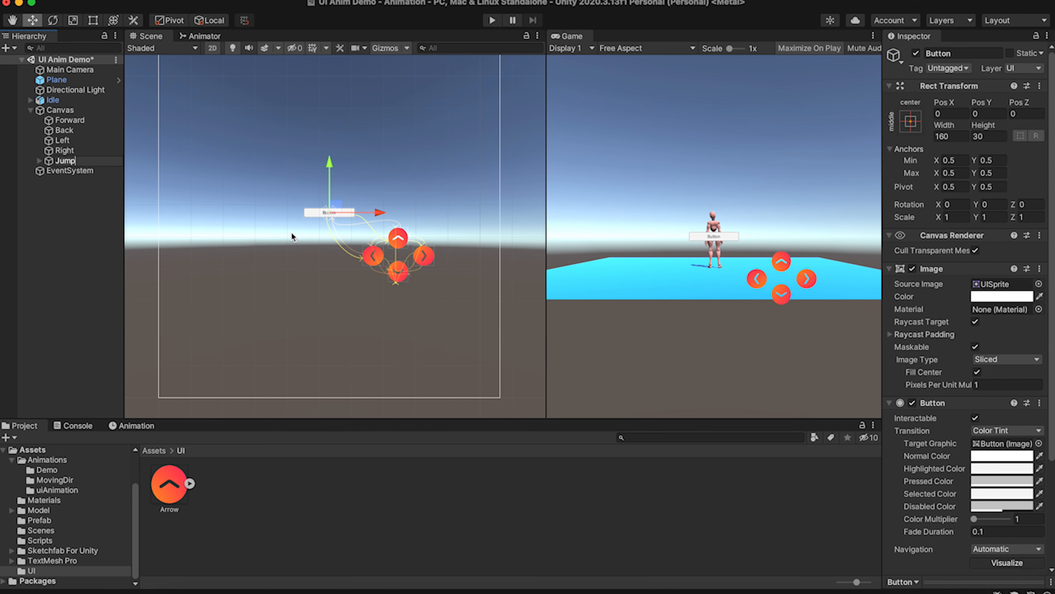
# Move the Jump button below the arrow buttons, to about Pos X 210 and Pos Y -286.
pyautogui.moveTo(332, 180); pyautogui.dragTo(327, 261)
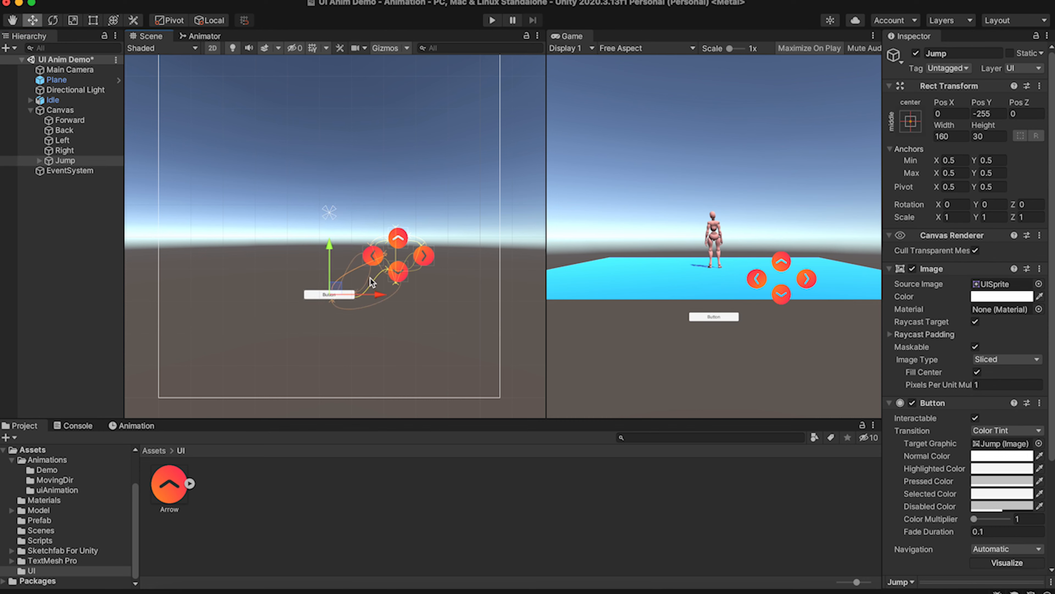
pyautogui.moveTo(379, 296); pyautogui.dragTo(445, 295)
pyautogui.moveTo(397, 250); pyautogui.dragTo(397, 261)
# Set the Jump button's scale to 2 on X and Y.
pyautogui.click(937, 217)
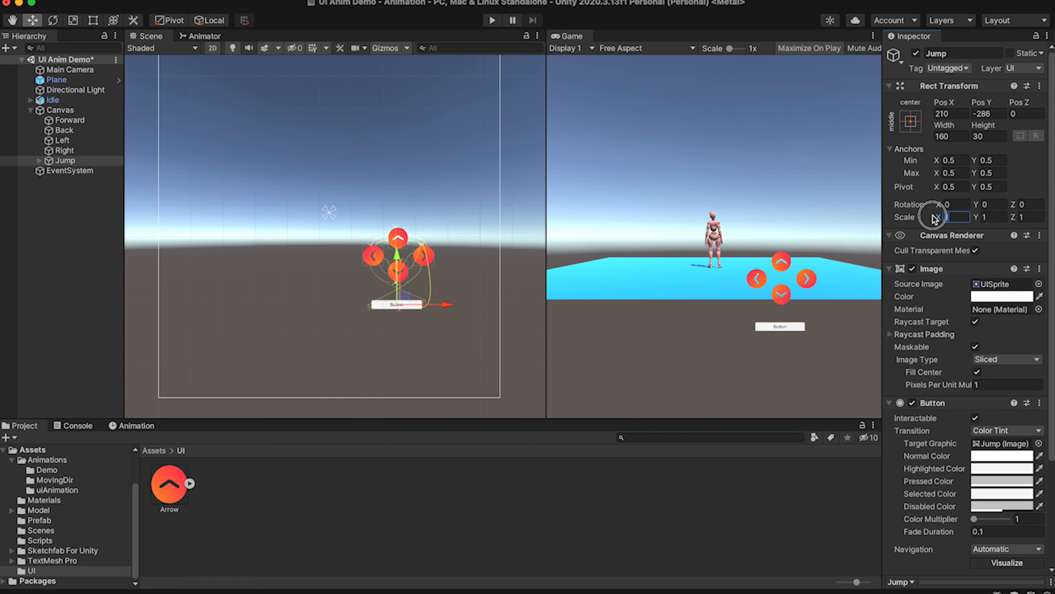
pyautogui.write('2')
pyautogui.press('Tab')
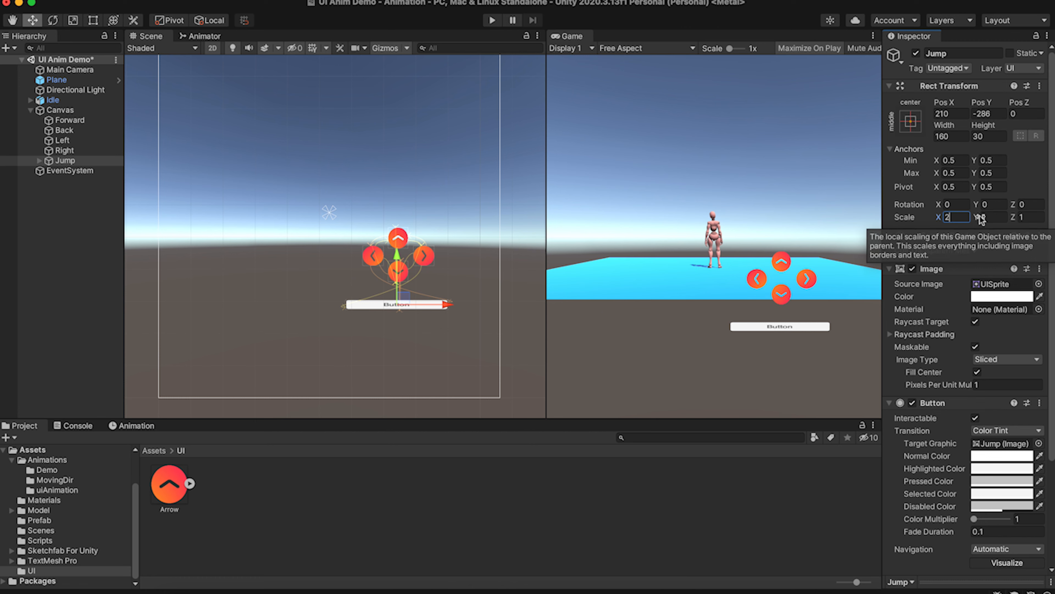
pyautogui.write('2')
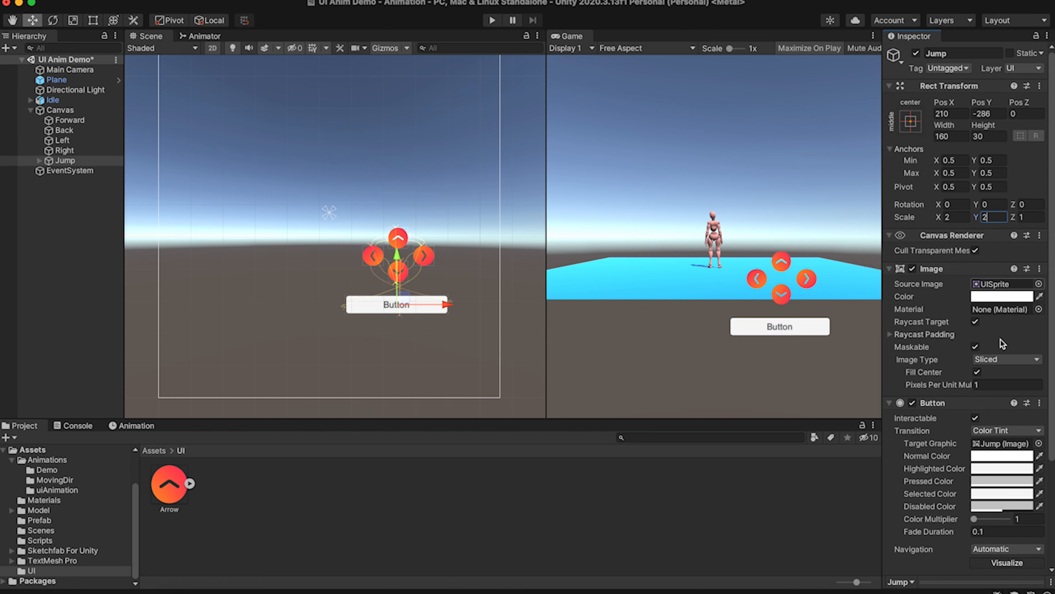
# Change the label text of the Jump button's Text child to Jump.
pyautogui.click(39, 161)
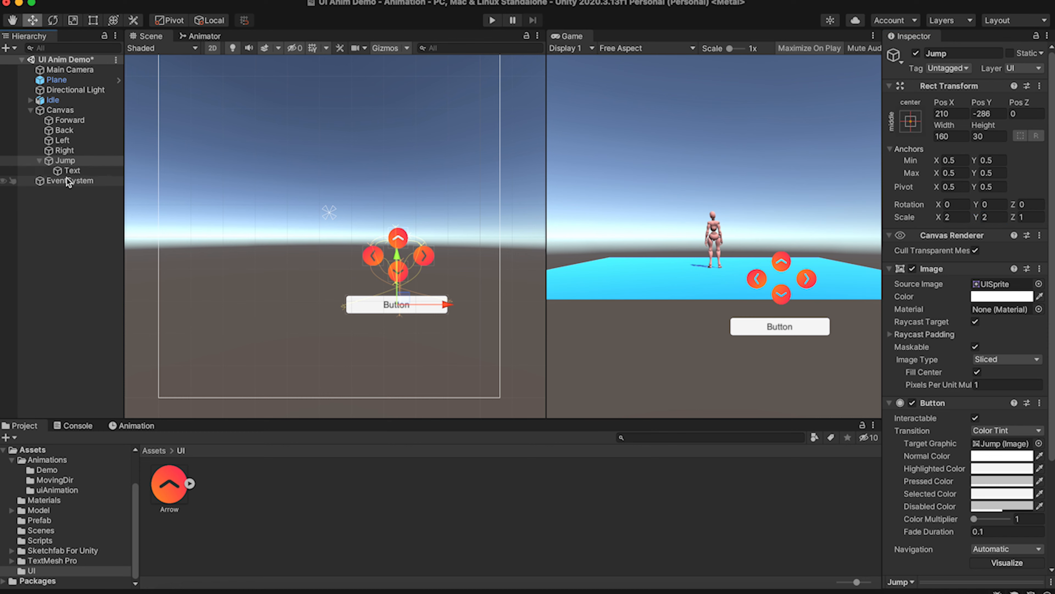
pyautogui.click(70, 170)
pyautogui.doubleClick(907, 295)
pyautogui.write('Jump')
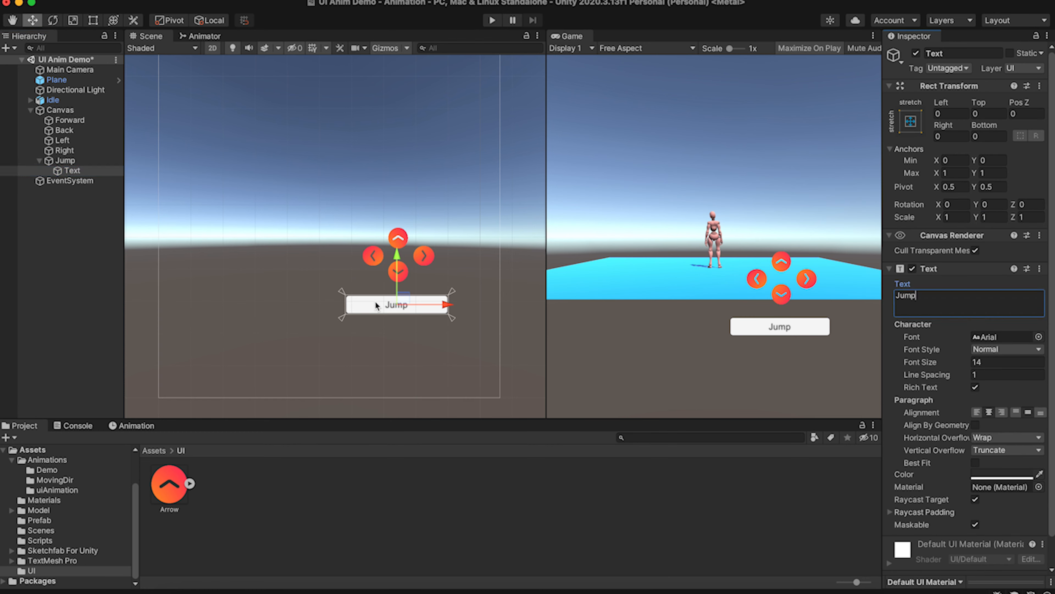
pyautogui.click(79, 266)
pyautogui.click(70, 173)
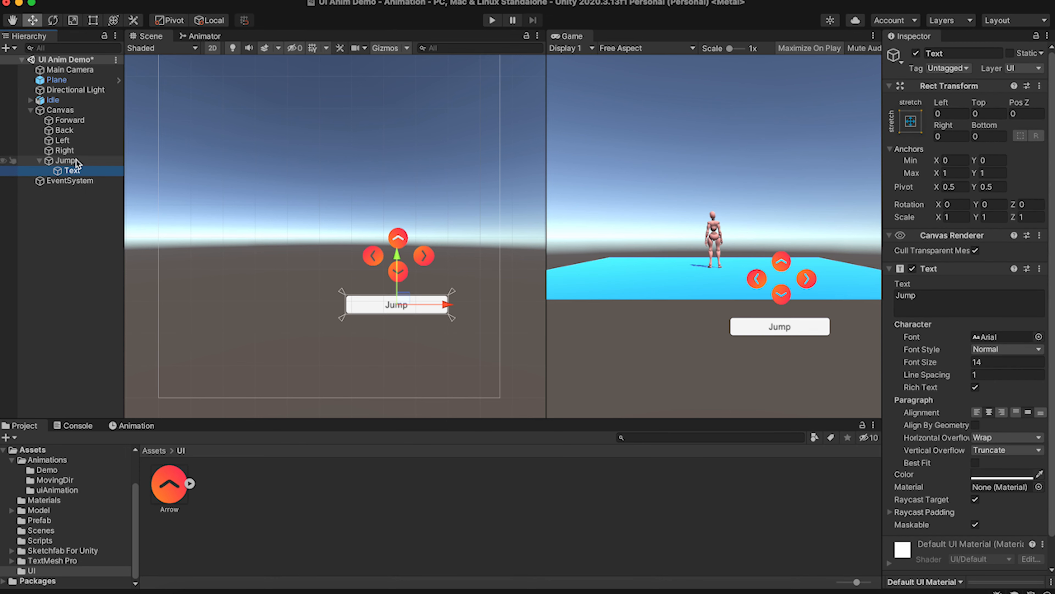
# Set the Jump button's Image color to yellow, hexadecimal FFE700.
pyautogui.click(87, 161)
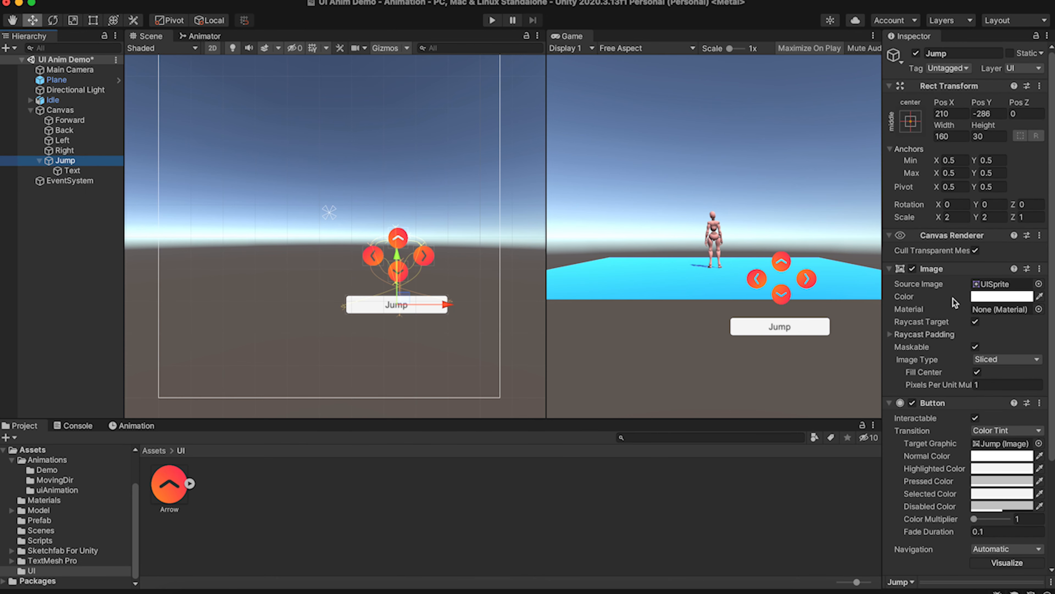
pyautogui.click(982, 296)
pyautogui.moveTo(1006, 386); pyautogui.dragTo(1016, 361)
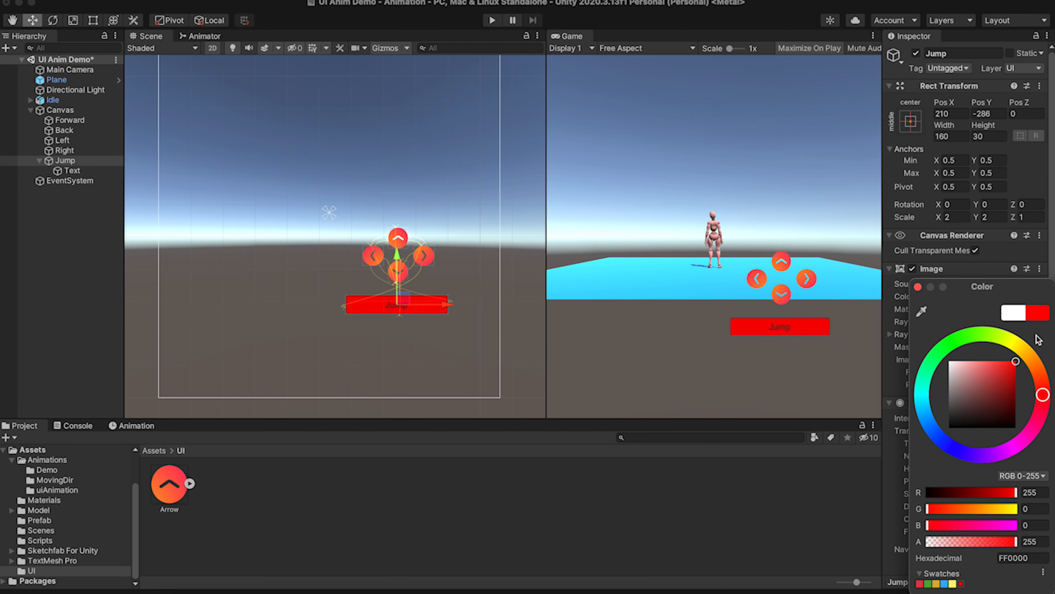
pyautogui.click(949, 345)
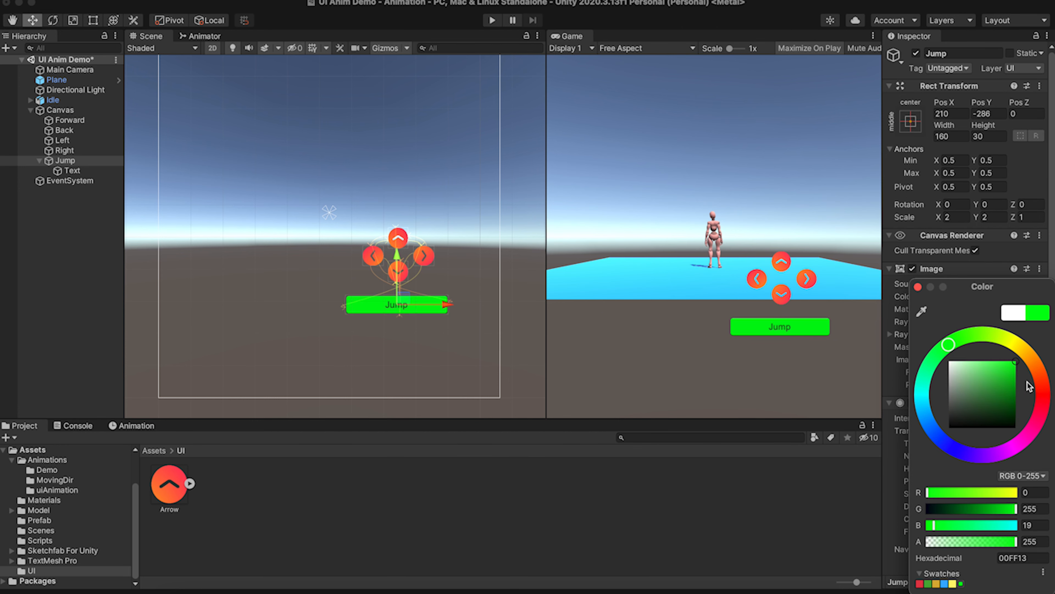
pyautogui.click(1025, 353)
pyautogui.moveTo(1037, 377); pyautogui.dragTo(1026, 343)
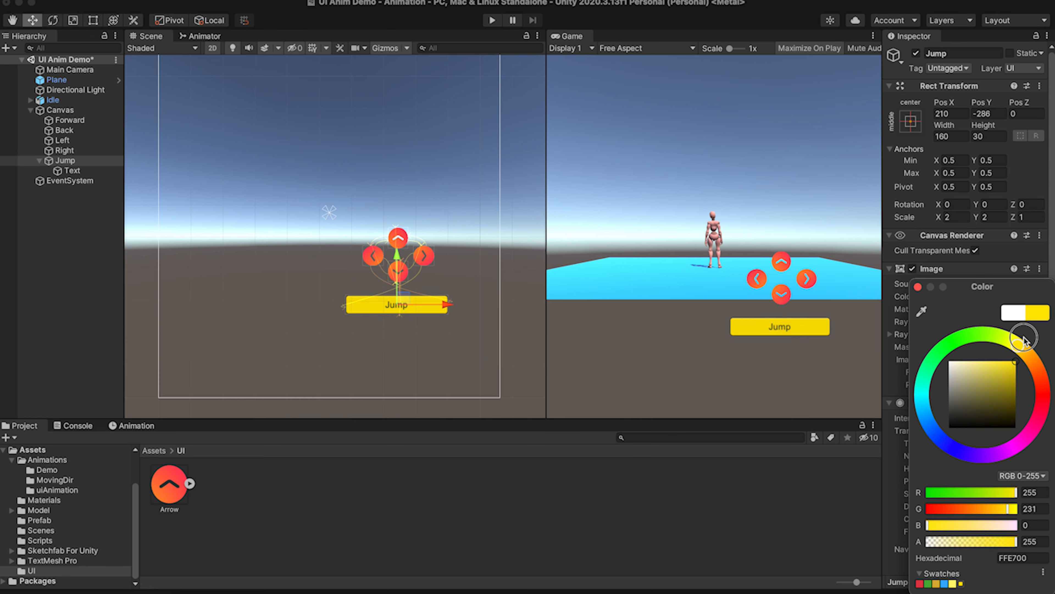
pyautogui.click(55, 287)
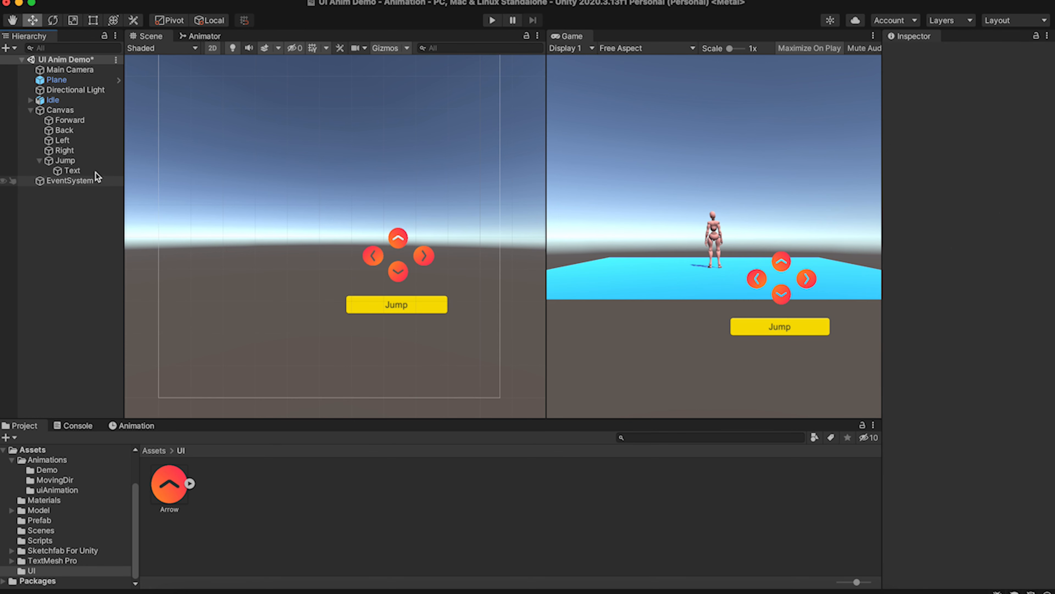
# Move the Jump button along X to about Pos X 228 and turn off the Scene's 2D mode.
pyautogui.click(65, 161)
pyautogui.click(460, 299)
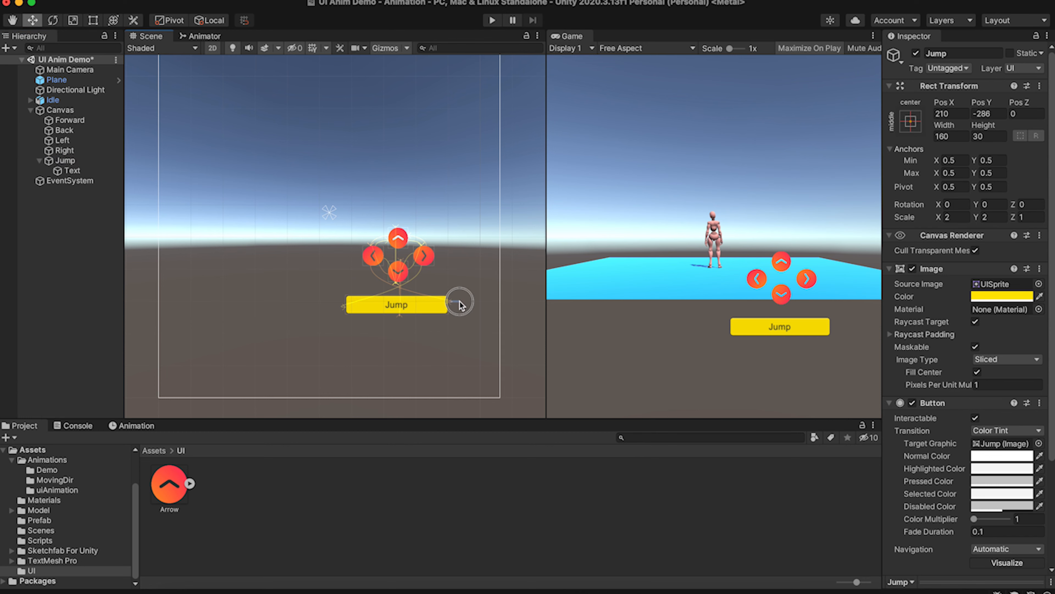
pyautogui.click(88, 163)
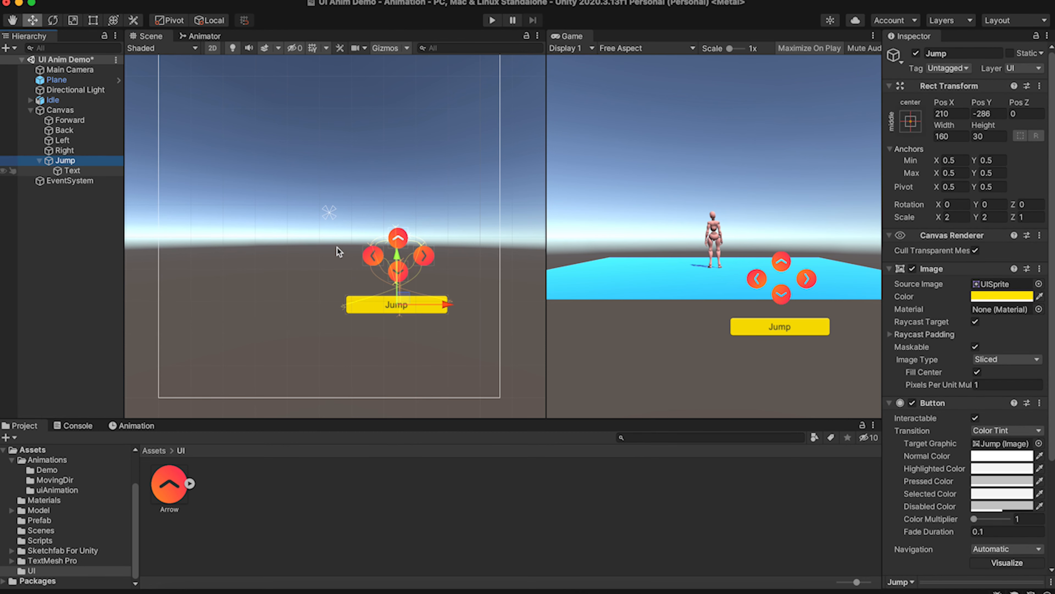
pyautogui.moveTo(449, 306); pyautogui.dragTo(456, 307)
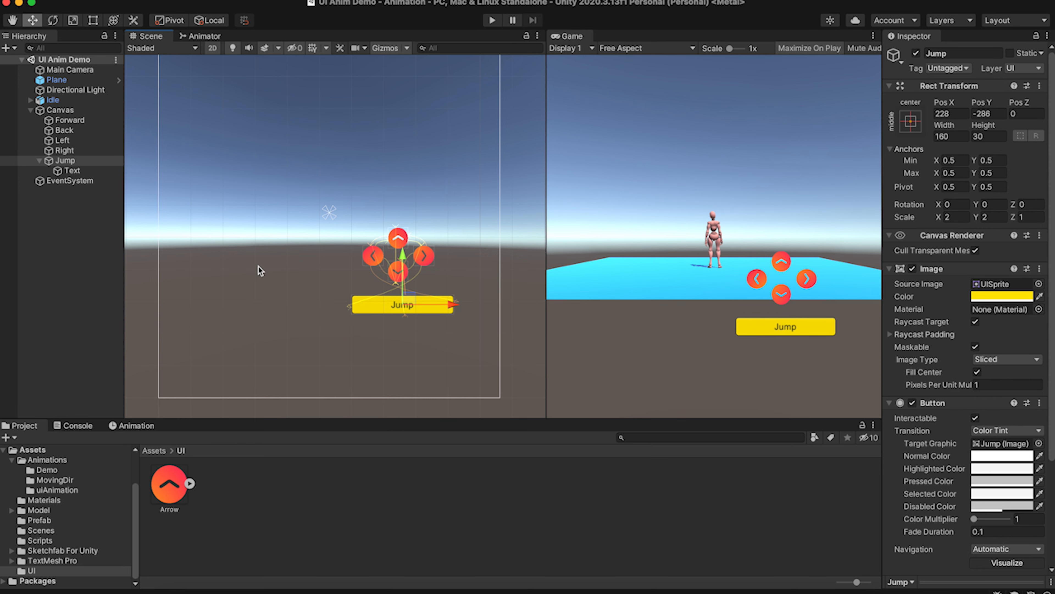
pyautogui.click(213, 49)
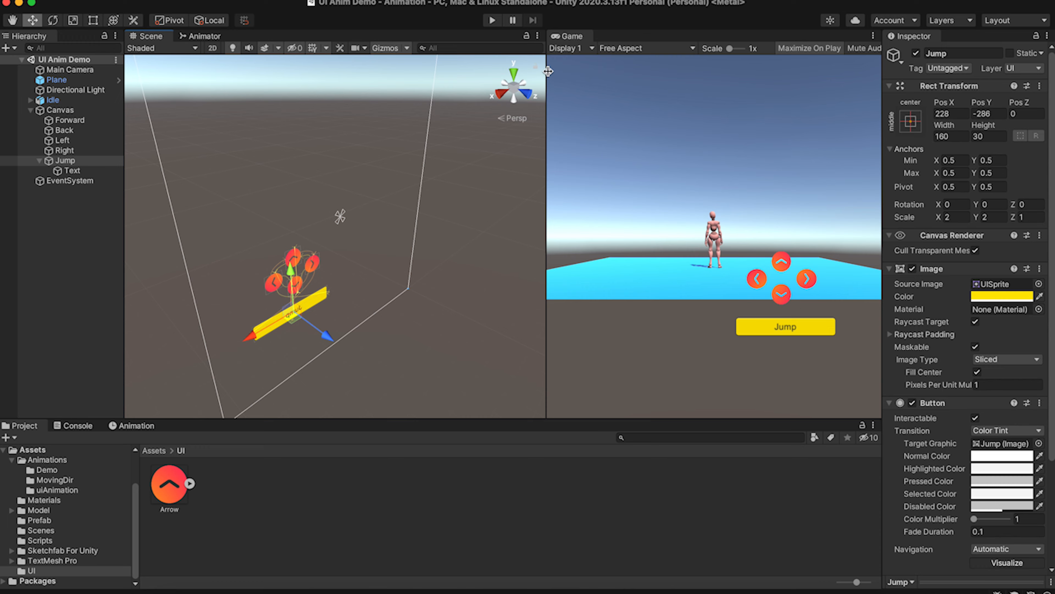
# Play the scene in an enlarged Game view to preview the button layout, and stop it.
pyautogui.moveTo(548, 72); pyautogui.dragTo(254, 69)
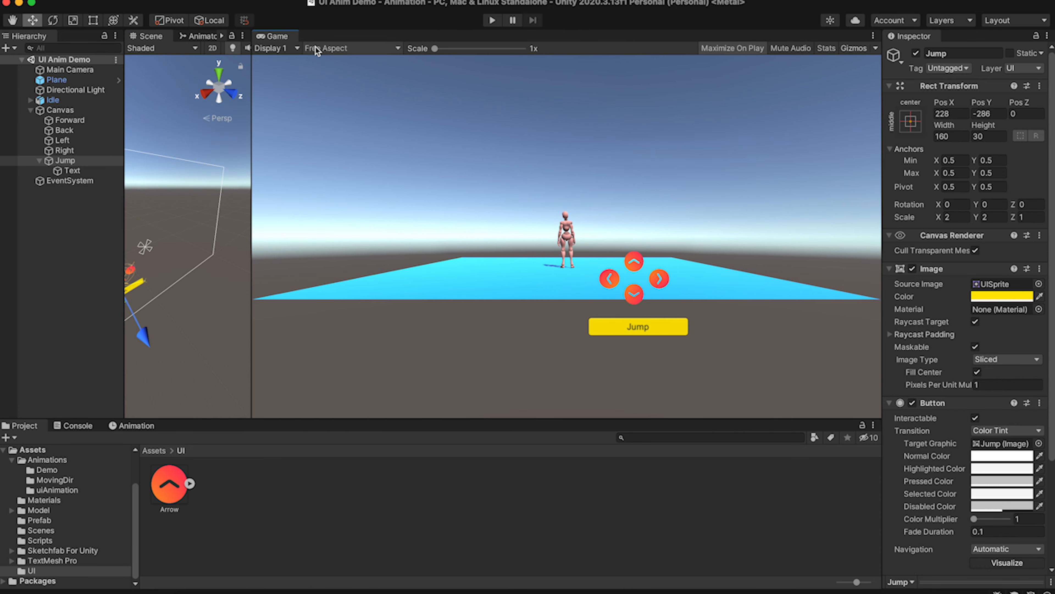
pyautogui.click(498, 24)
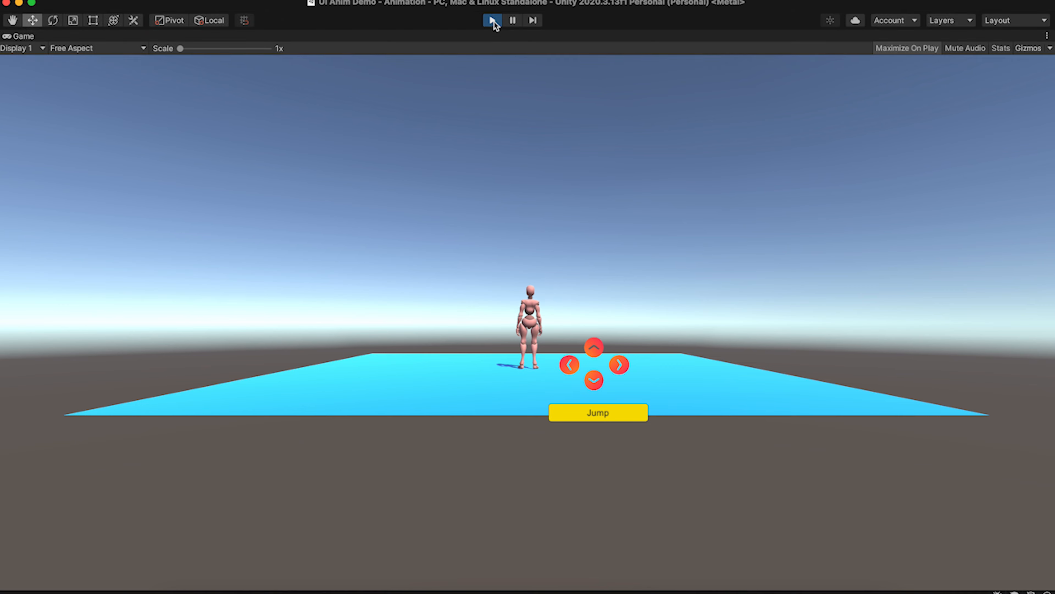
pyautogui.click(494, 21)
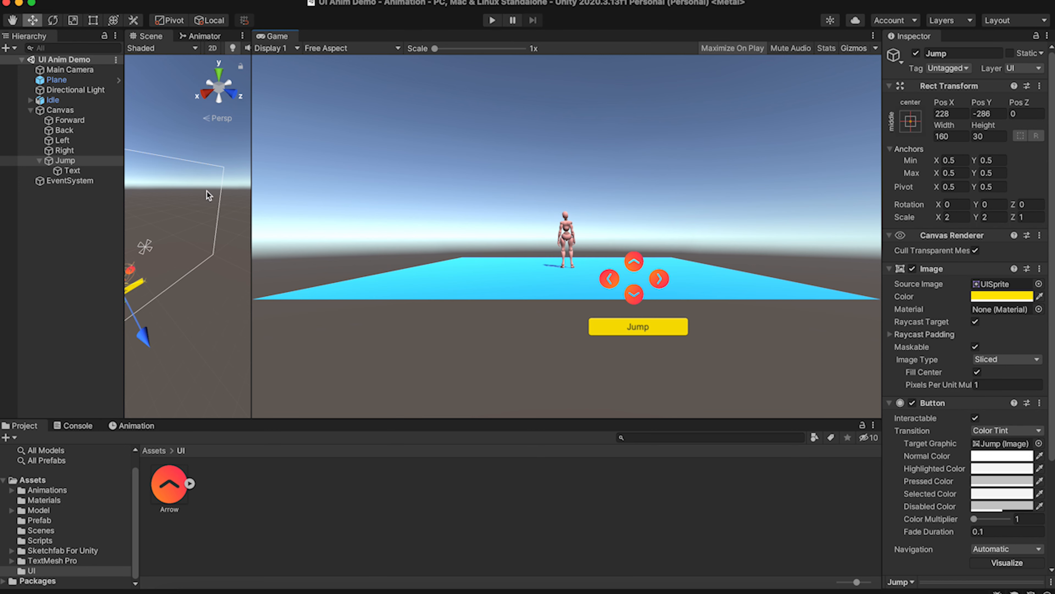
pyautogui.moveTo(253, 239); pyautogui.dragTo(755, 237)
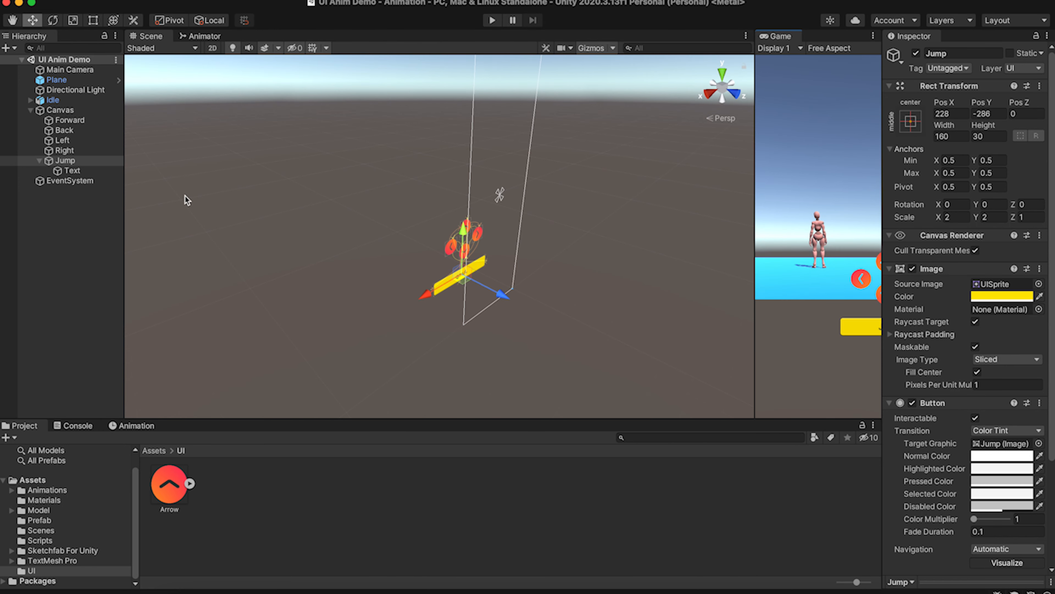
# Set the Plane's scale to 100 on X and Y.
pyautogui.click(92, 100)
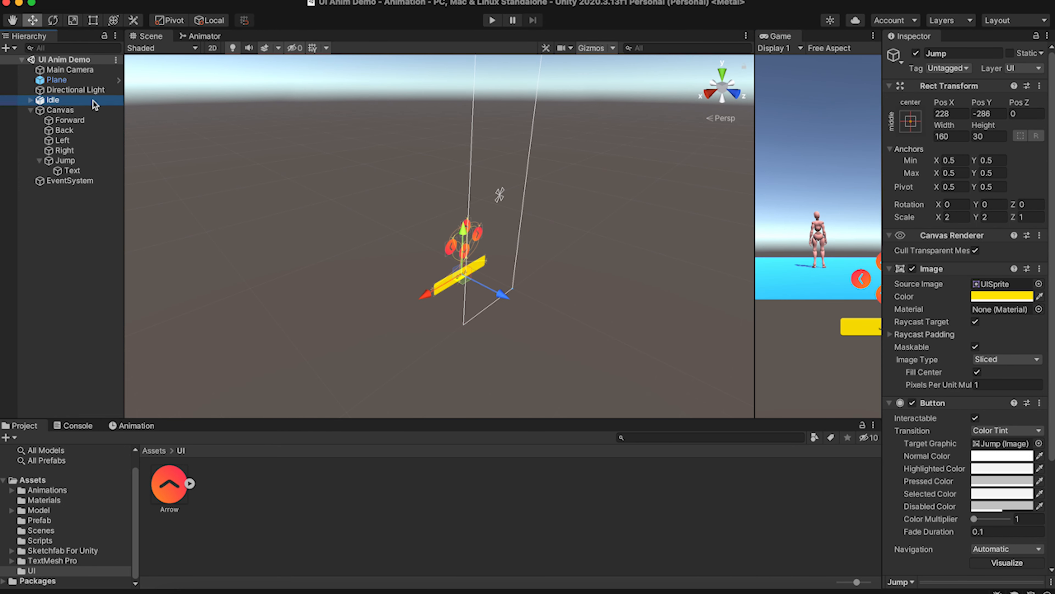
pyautogui.doubleClick(102, 100)
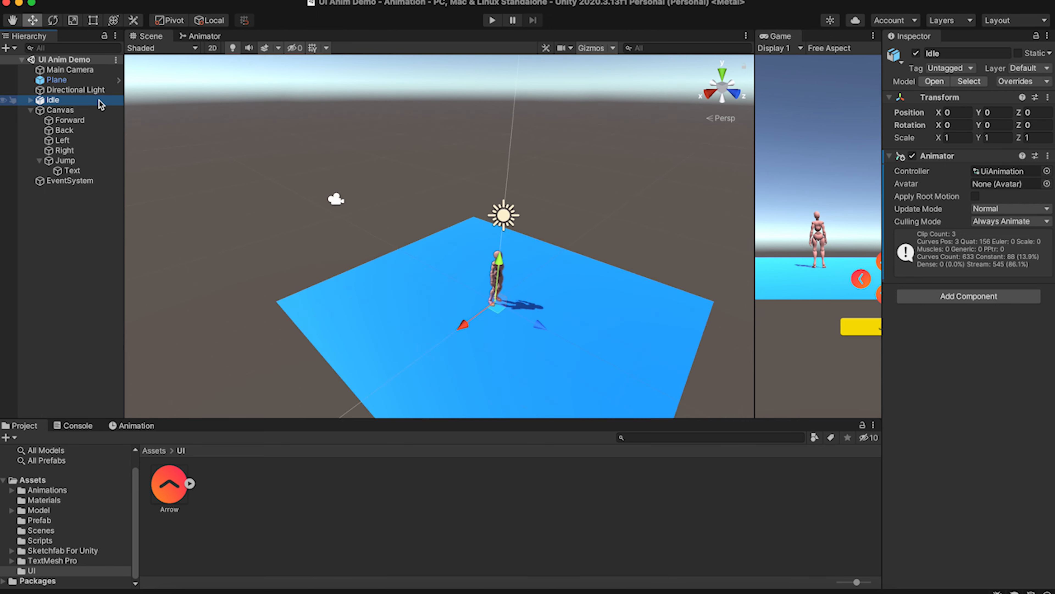
pyautogui.scroll(-10, 394, 290)
pyautogui.click(432, 366)
pyautogui.click(956, 138)
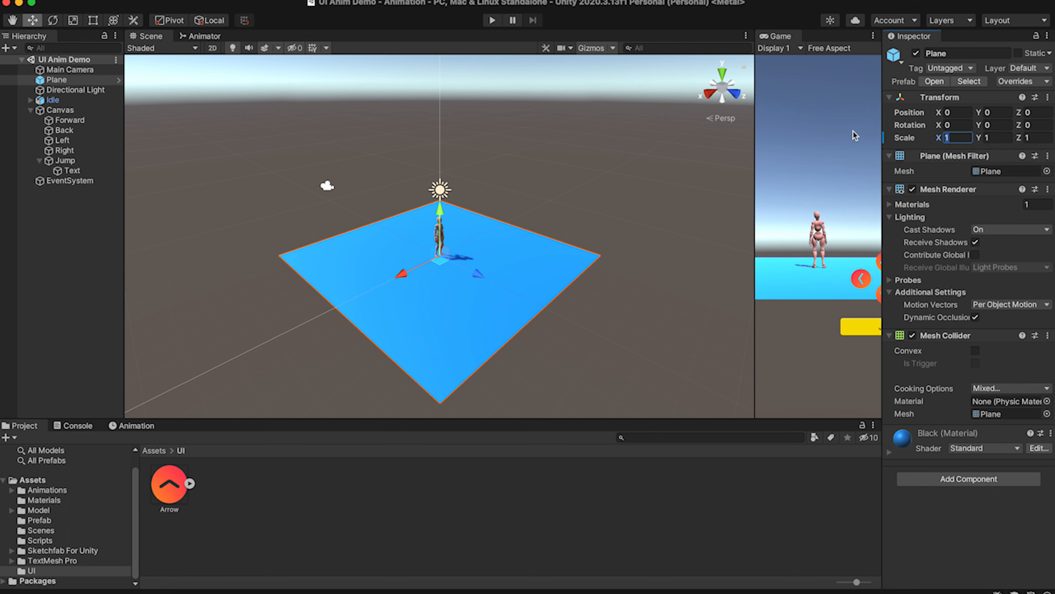
pyautogui.write('100')
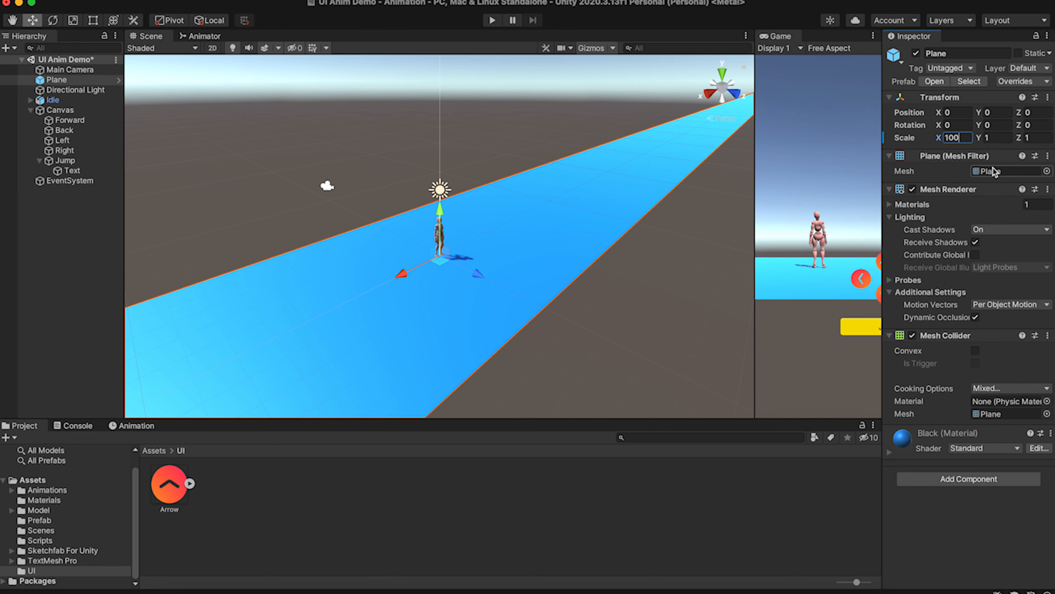
pyautogui.press('Return')
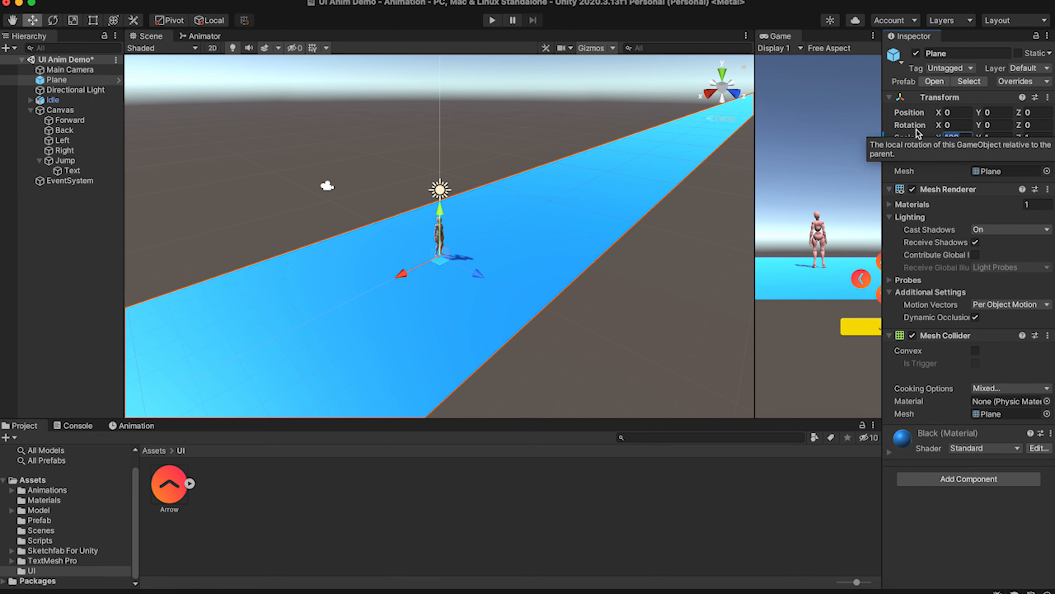
pyautogui.press('Tab')
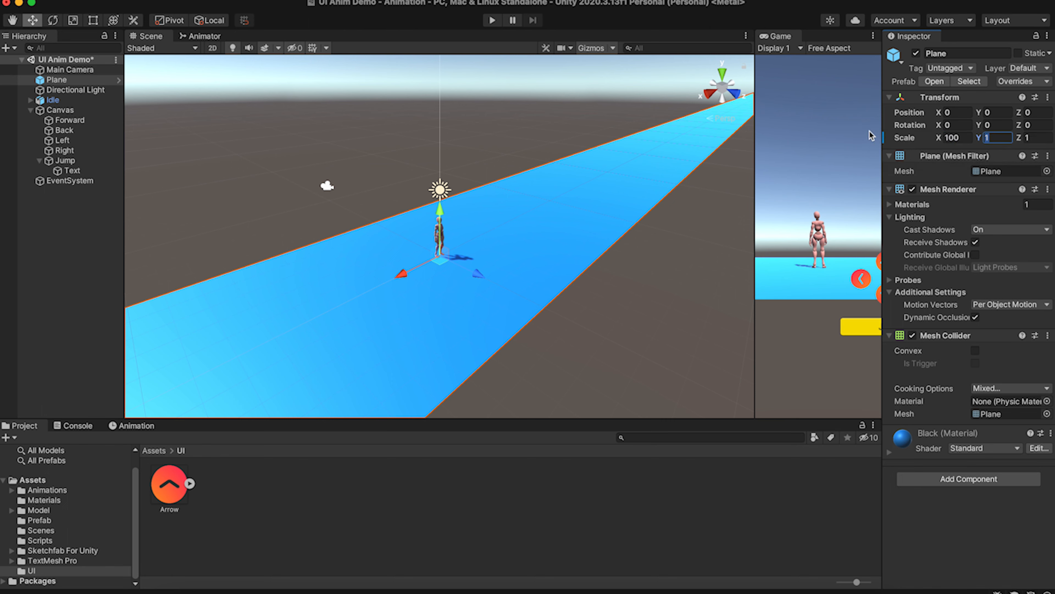
pyautogui.write('100')
pyautogui.press('Return')
pyautogui.click(547, 327)
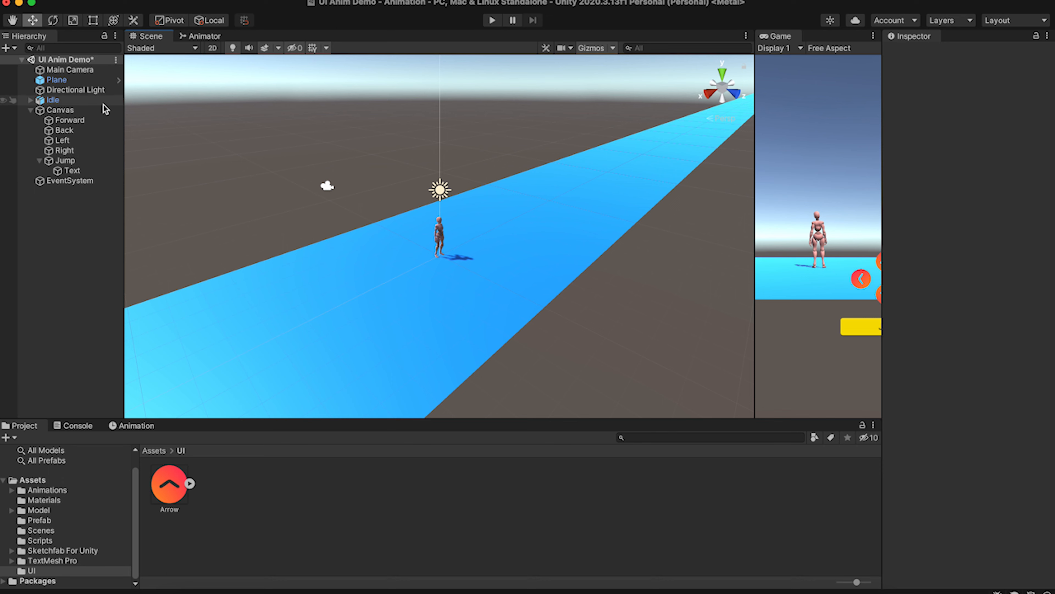
# Set the Plane's Z scale to 100 so the floor extends in every direction.
pyautogui.moveTo(109, 90); pyautogui.dragTo(104, 83)
pyautogui.click(997, 137)
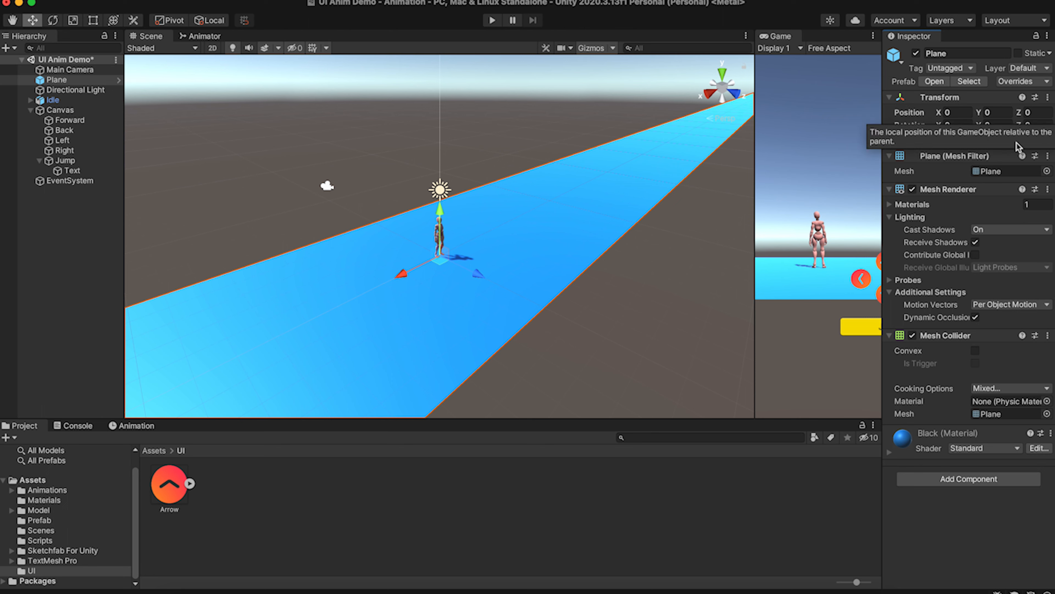
pyautogui.click(1036, 137)
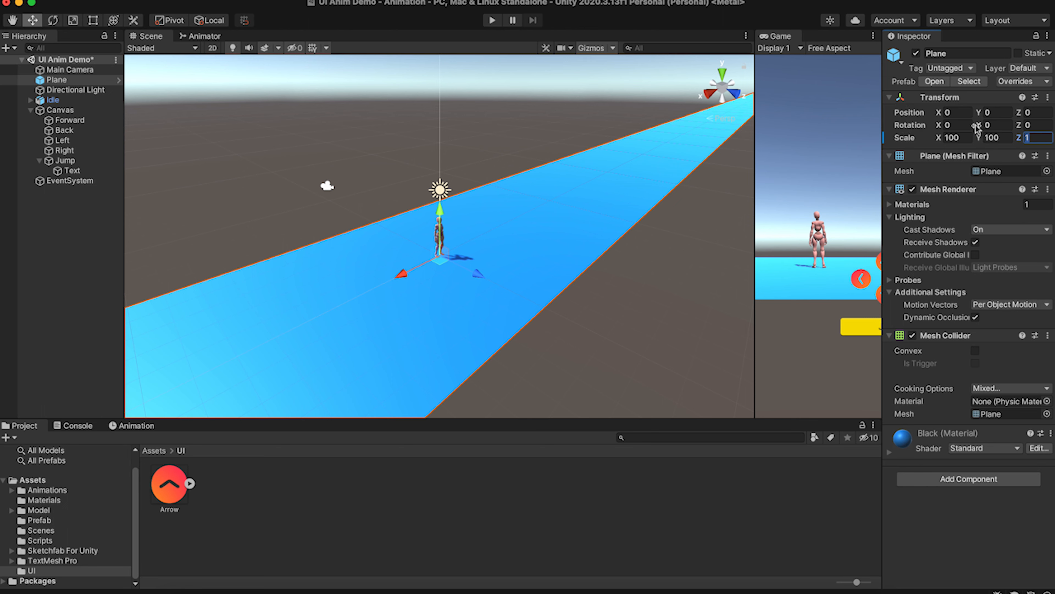
pyautogui.write('100')
pyautogui.press('Return')
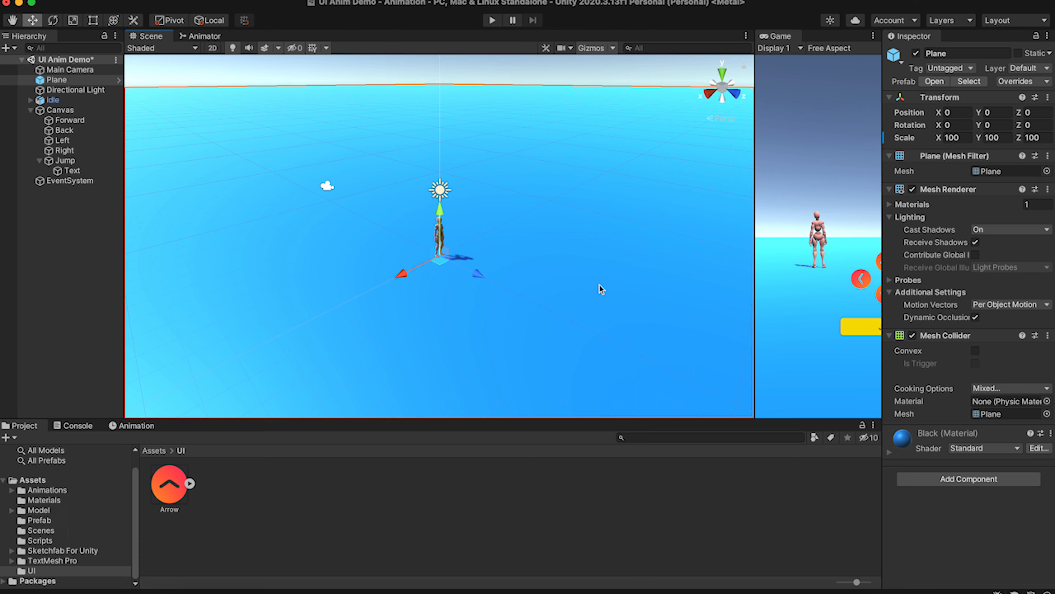
# Align the Main Camera with a raised, angled Scene view looking down at the Idle character.
pyautogui.scroll(5, 450, 308)
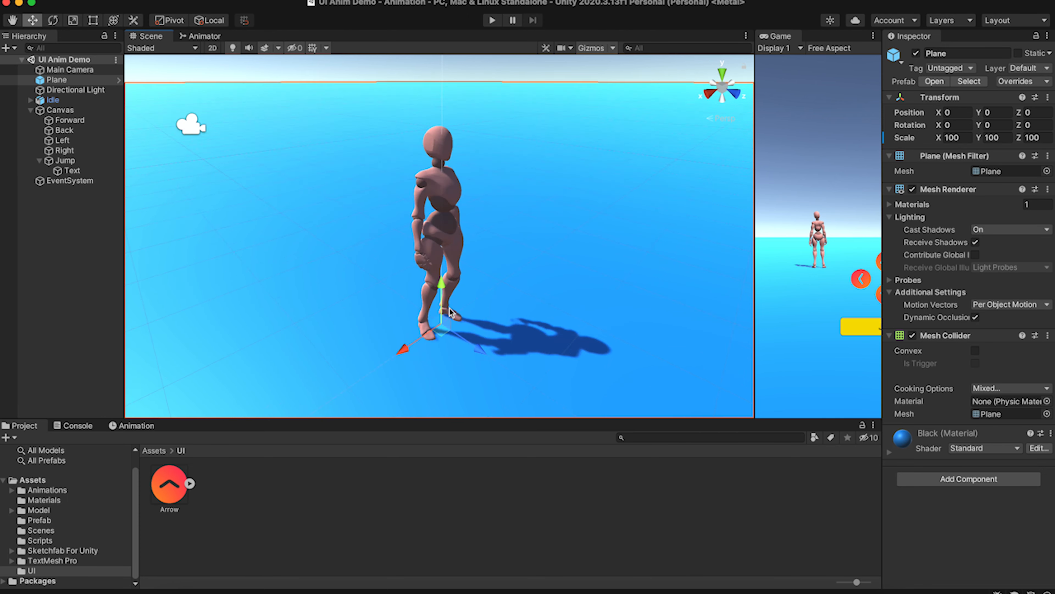
pyautogui.scroll(-5, 449, 308)
pyautogui.keyDown('alt'); pyautogui.moveTo(417, 330); pyautogui.dragTo(568, 363); pyautogui.keyUp('alt')
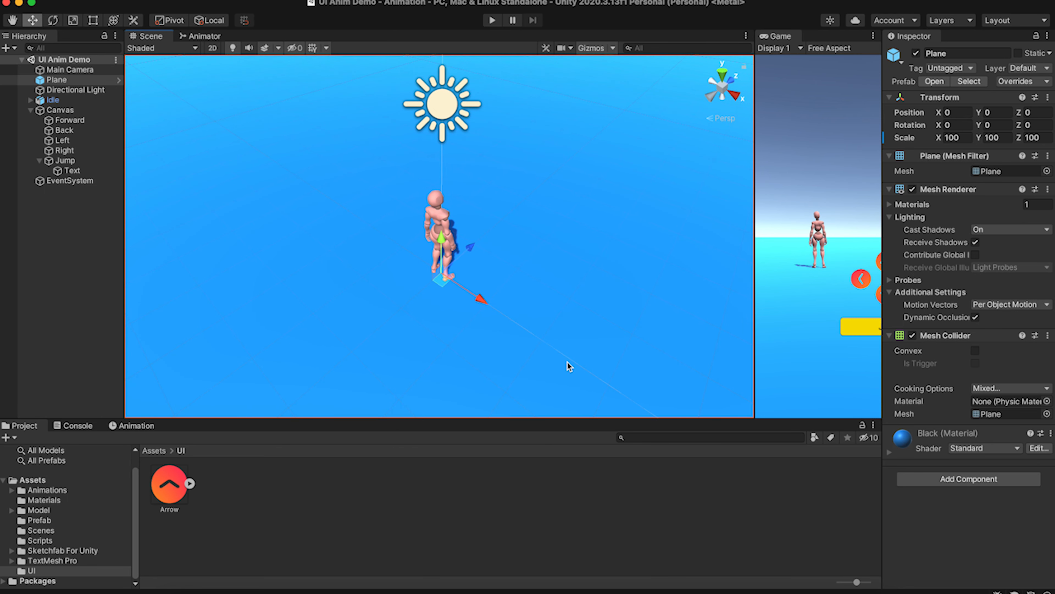
pyautogui.scroll(10, 567, 361)
pyautogui.scroll(-11, 568, 362)
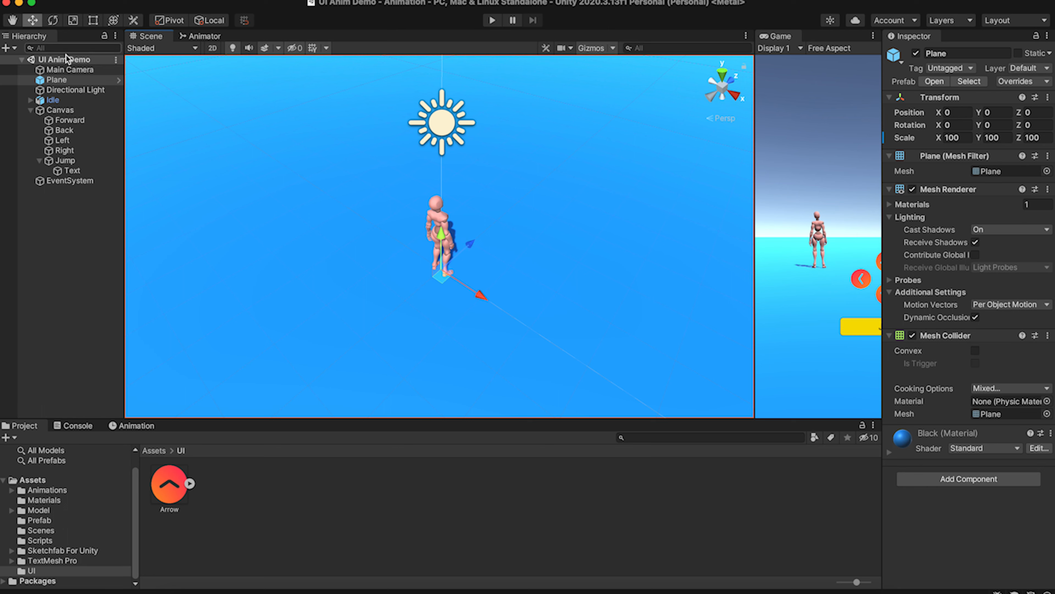
pyautogui.click(69, 70)
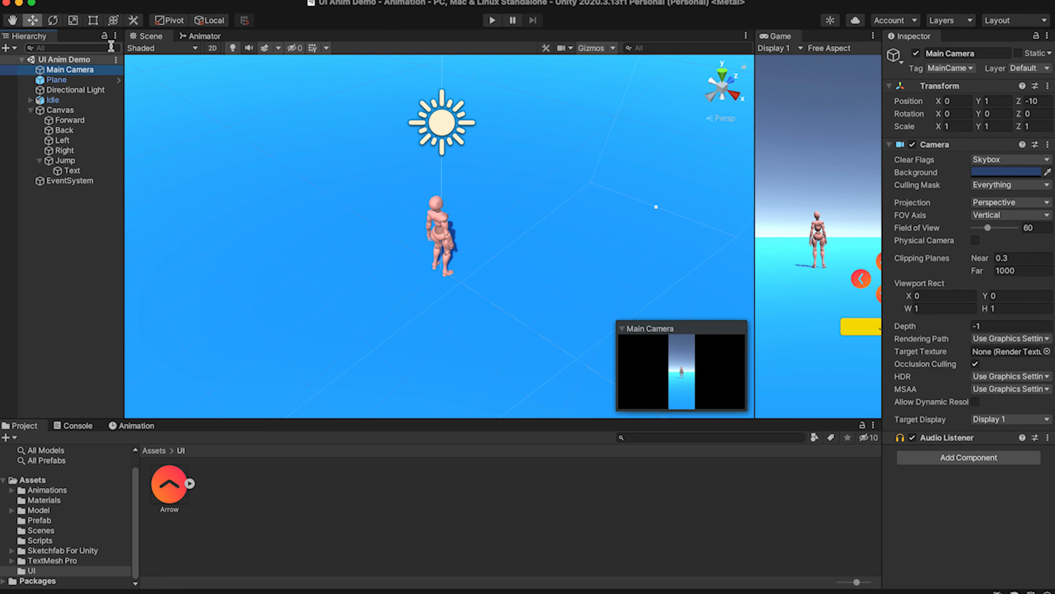
pyautogui.click(170, 0)
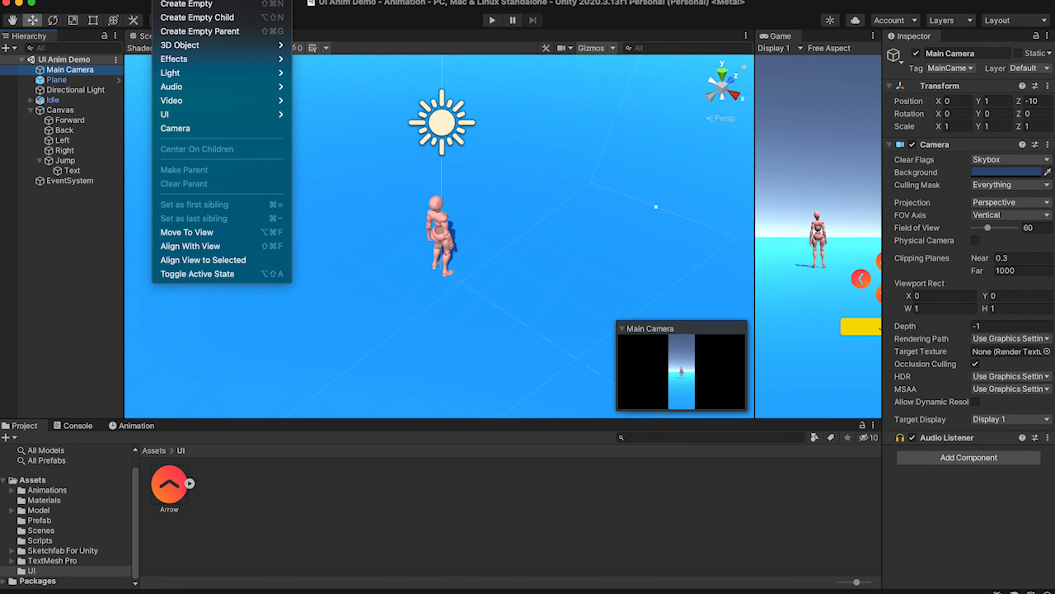
pyautogui.click(202, 247)
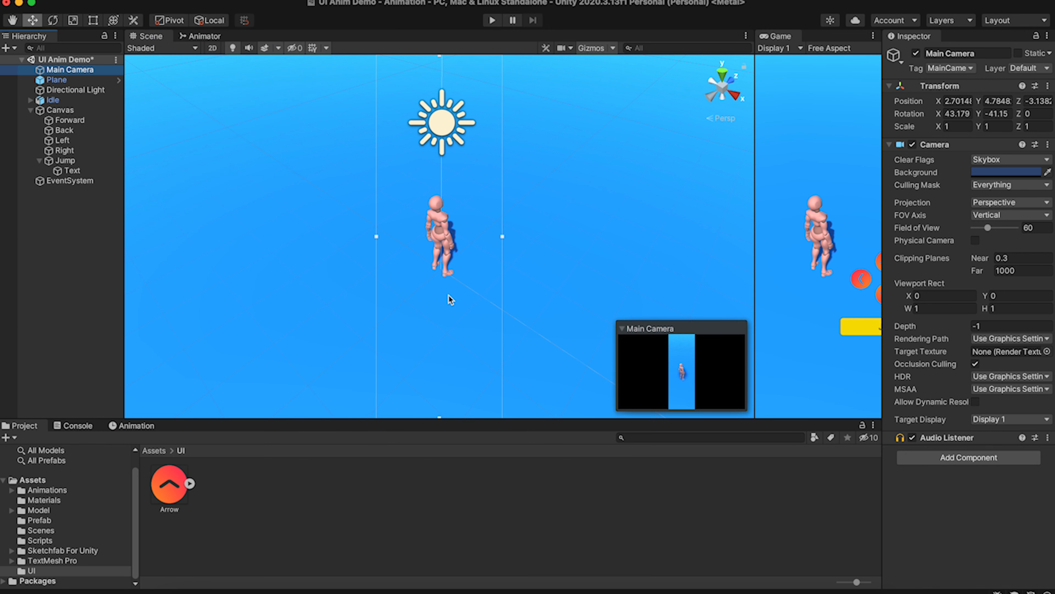
# Play the scene to check the character and buttons from the new camera angle, and stop it.
pyautogui.scroll(-5, 448, 294)
pyautogui.scroll(4, 448, 295)
pyautogui.moveTo(753, 254); pyautogui.dragTo(412, 263)
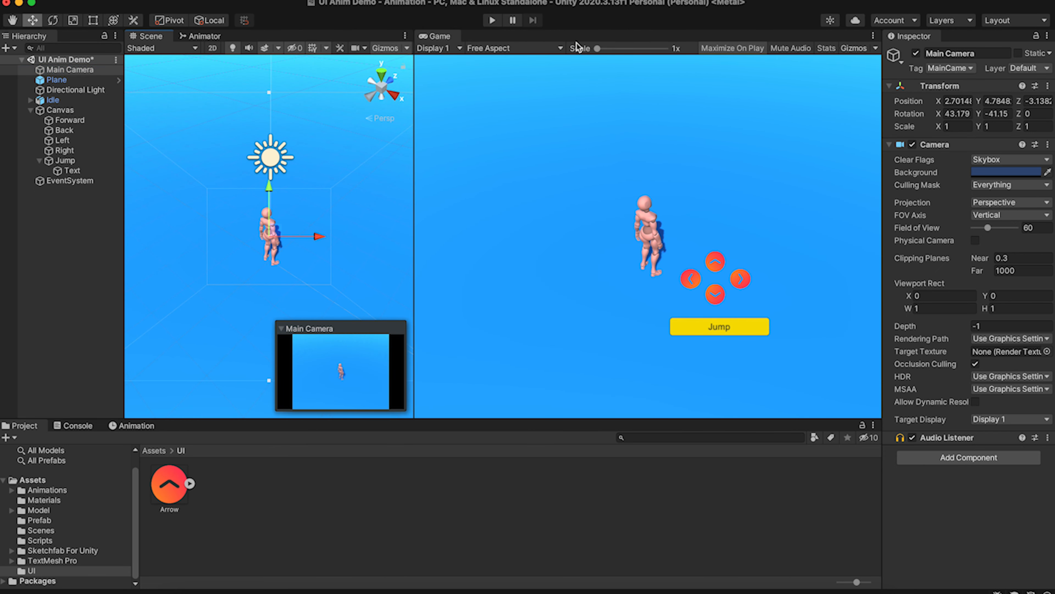
pyautogui.click(493, 20)
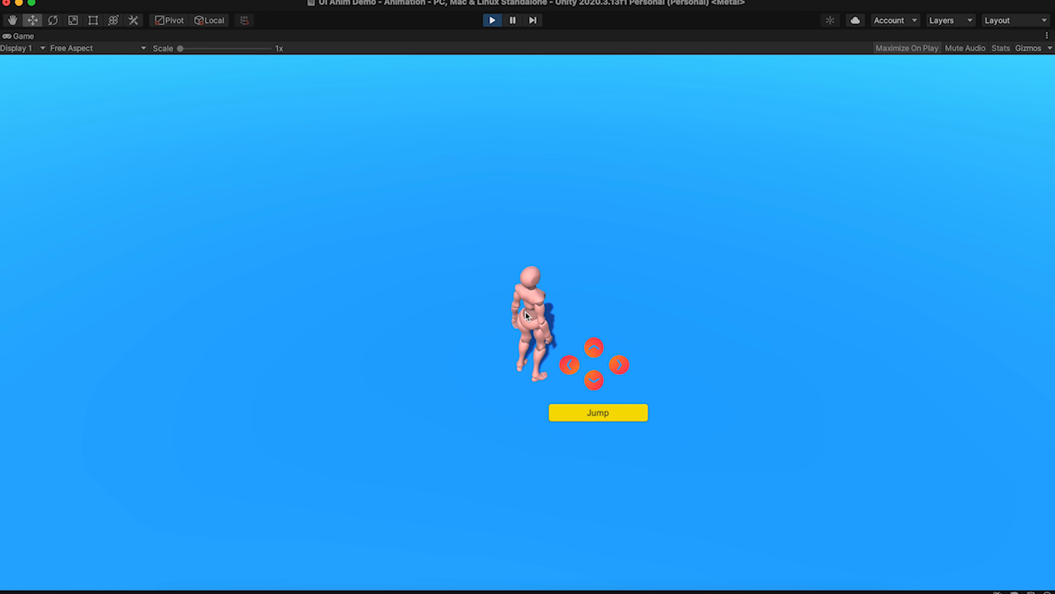
pyautogui.click(491, 22)
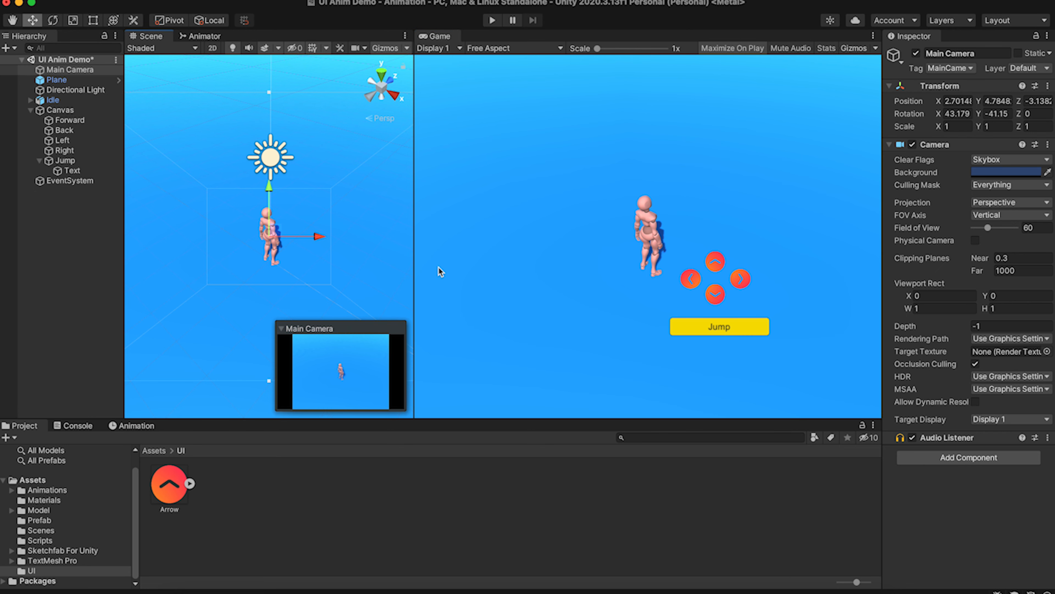
pyautogui.moveTo(413, 267); pyautogui.dragTo(626, 270)
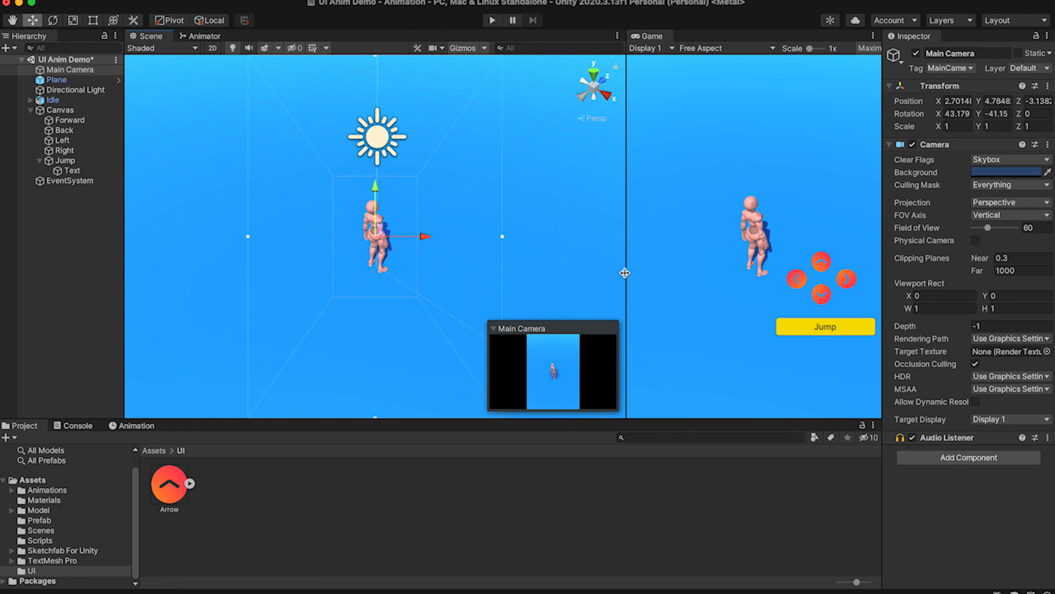
# Select the Plane and switch to the code editor with the Test.cs script open.
pyautogui.click(56, 79)
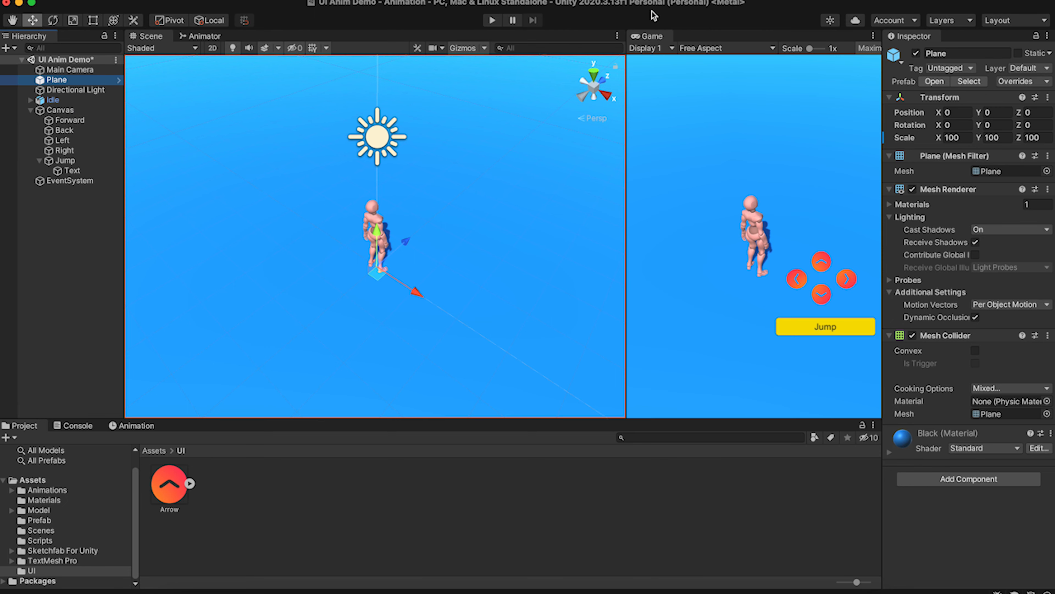
pyautogui.moveTo(797, 8); pyautogui.dragTo(742, 3)
pyautogui.click(777, 2)
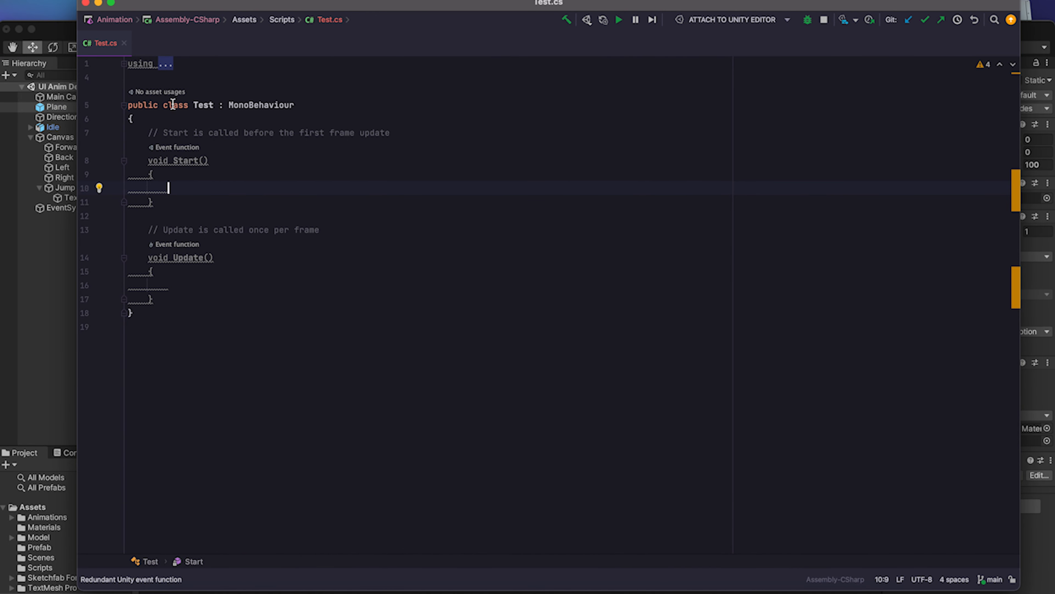
# Switch back to Unity and create a folder named UI_Animation inside the Scripts folder.
pyautogui.click(37, 278)
pyautogui.moveTo(183, 28); pyautogui.dragTo(195, 6)
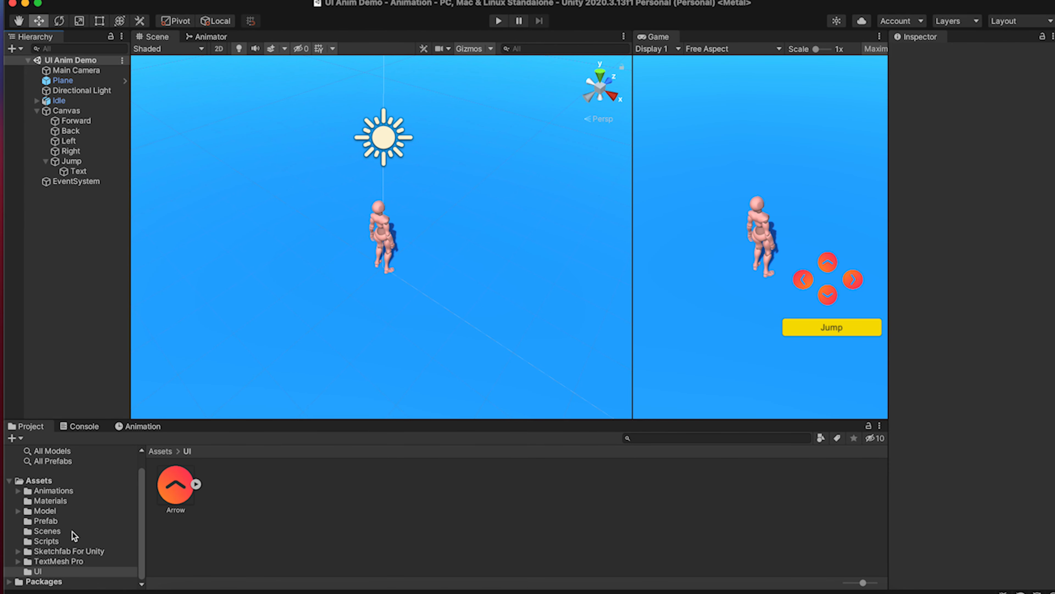
pyautogui.click(69, 540)
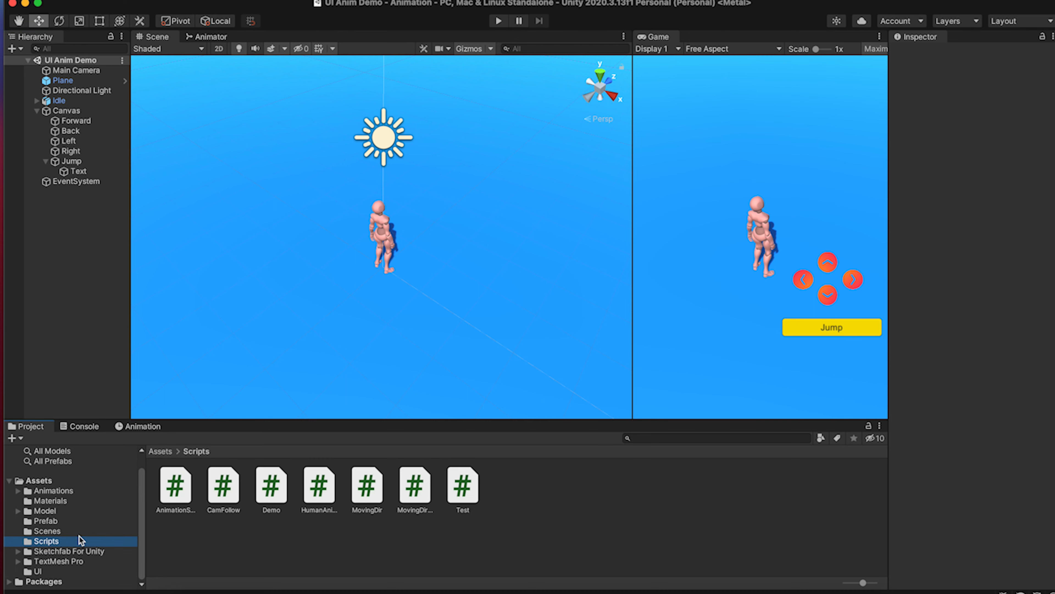
pyautogui.rightClick(524, 493)
pyautogui.click(479, 546)
pyautogui.rightClick(478, 546)
pyautogui.moveTo(557, 242)
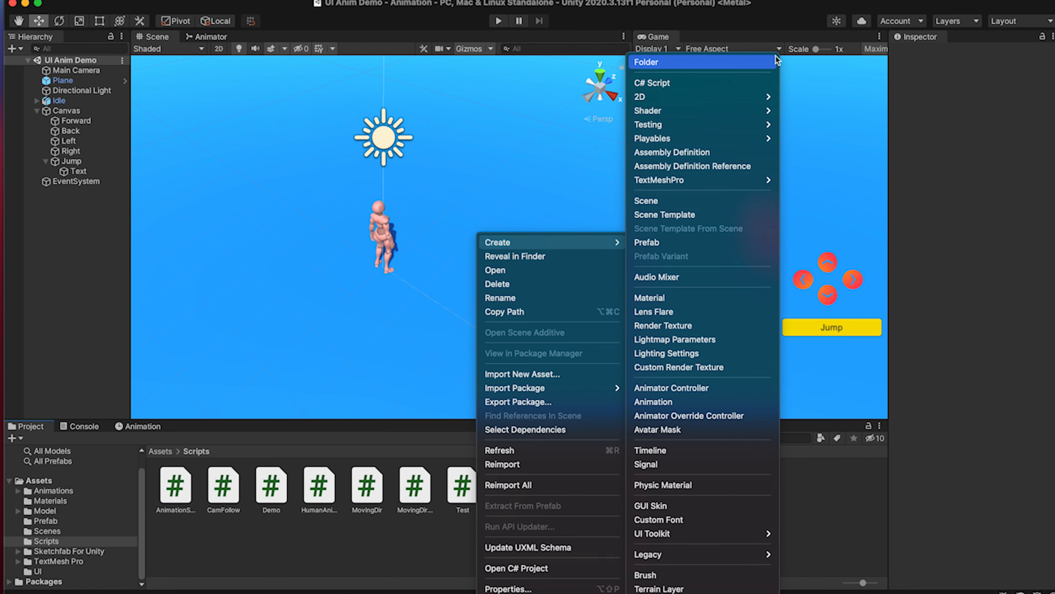
pyautogui.click(750, 61)
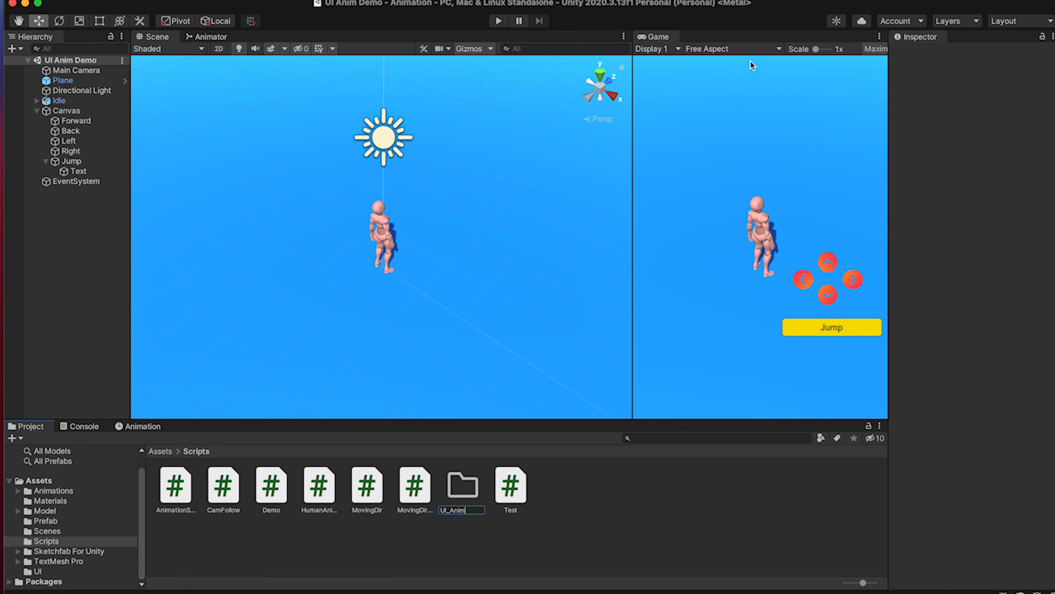
pyautogui.press('Return')
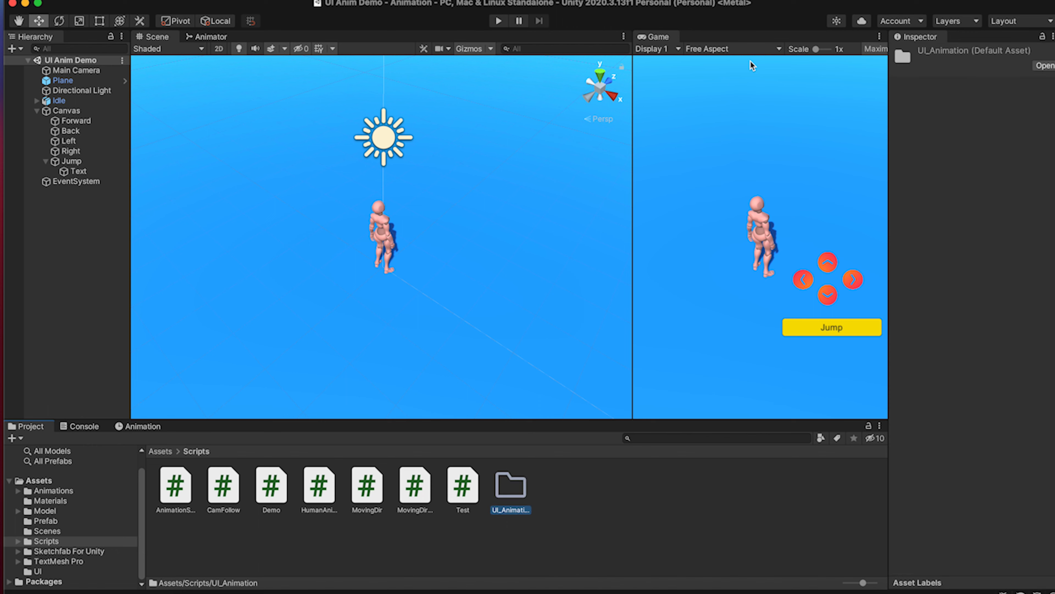
# Create a C# script named Player_Direction inside the UI_Animation folder.
pyautogui.doubleClick(508, 493)
pyautogui.click(238, 535)
pyautogui.rightClick(238, 535)
pyautogui.moveTo(366, 241)
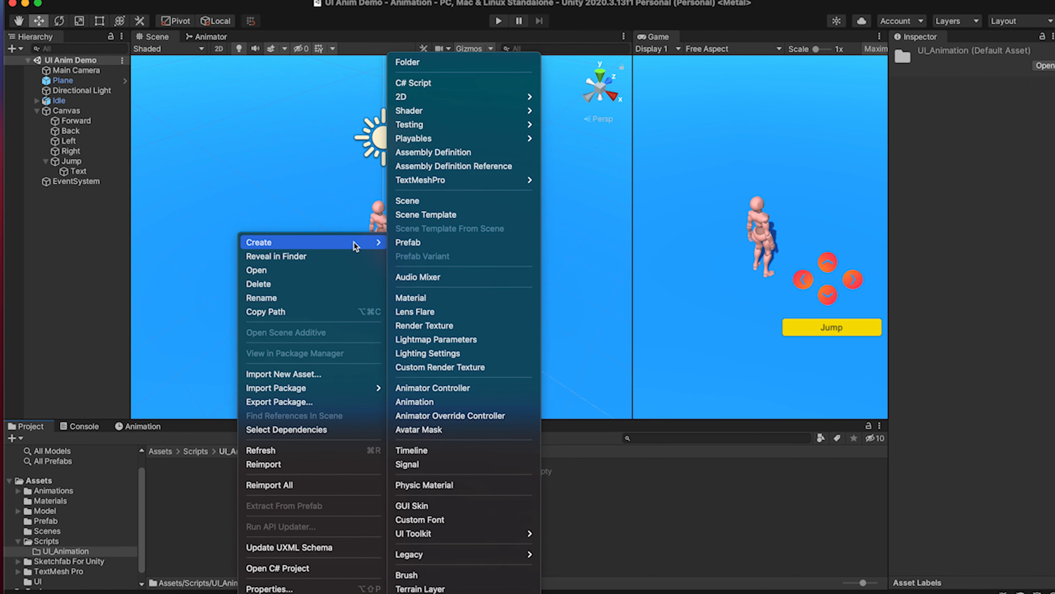
pyautogui.click(499, 82)
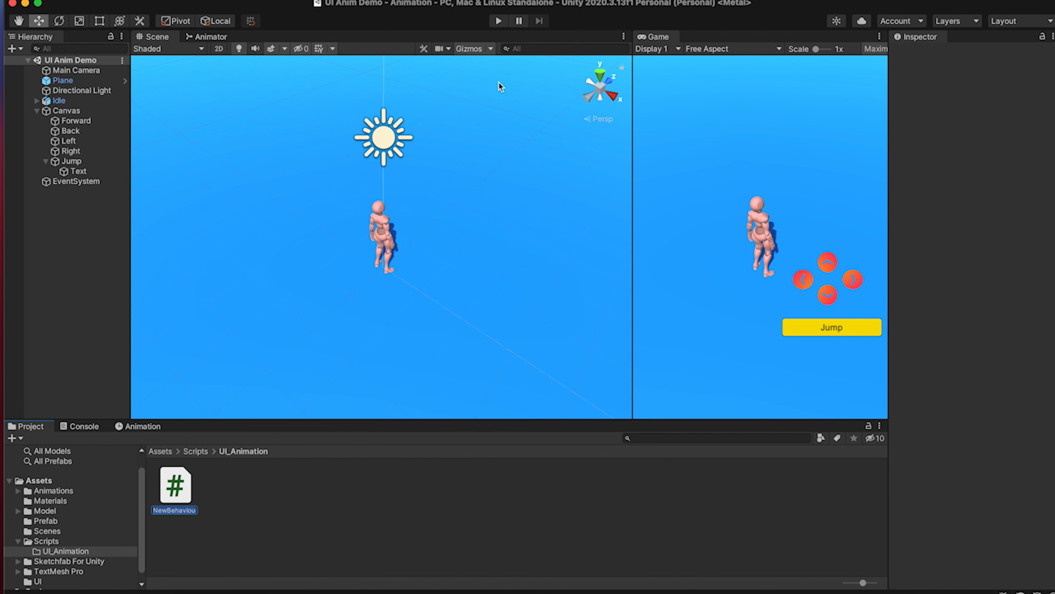
pyautogui.press('BackSpace')
pyautogui.write('ion')
pyautogui.press('Return')
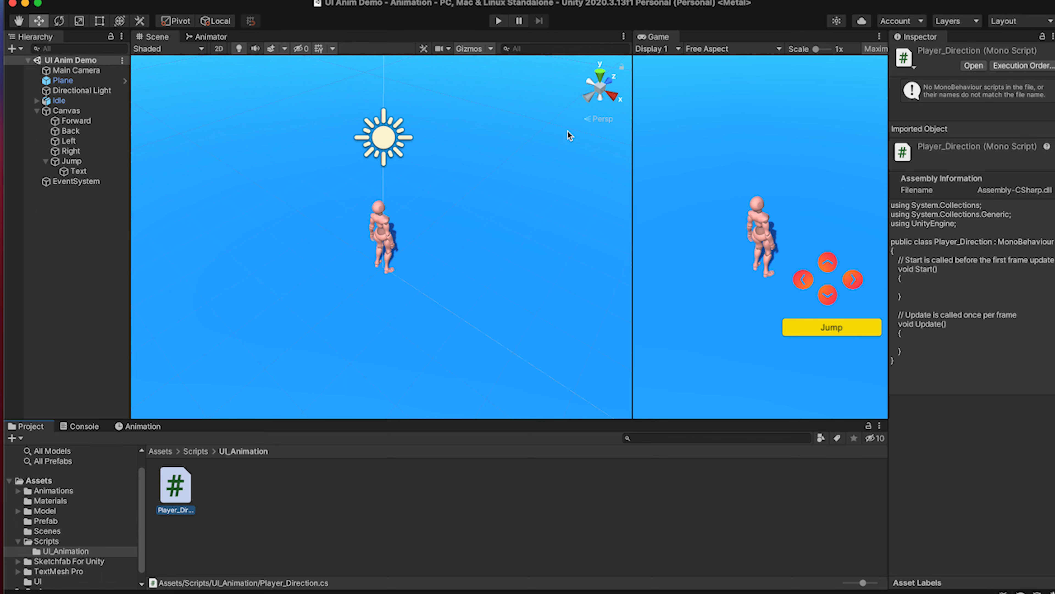
# Create a second C# script named CamFollow in the UI_Animation folder.
pyautogui.rightClick(223, 495)
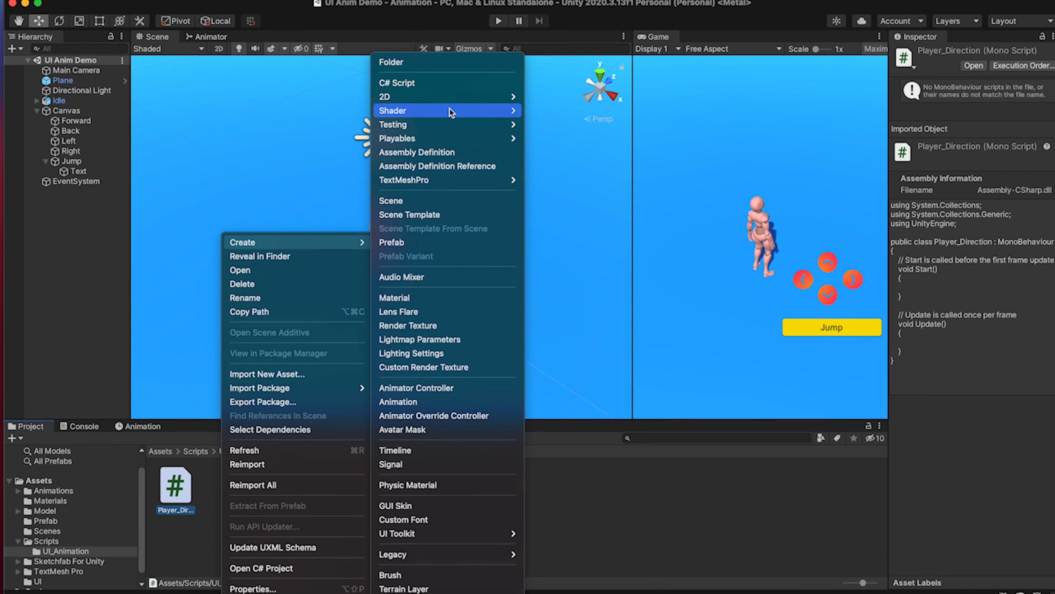
pyautogui.click(451, 87)
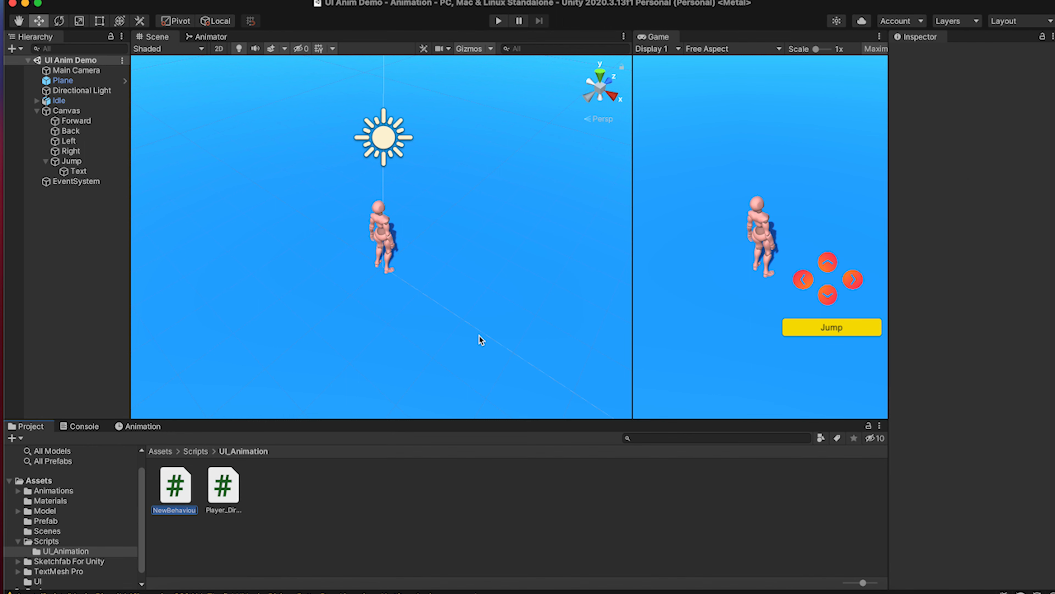
pyautogui.write('CamFollow')
pyautogui.press('Return')
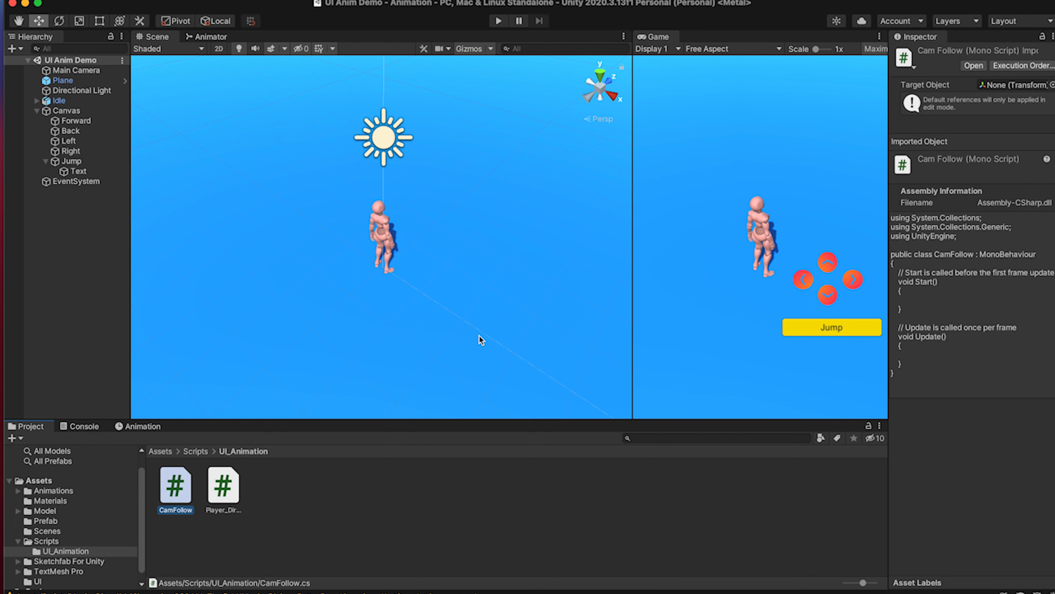
pyautogui.click(461, 510)
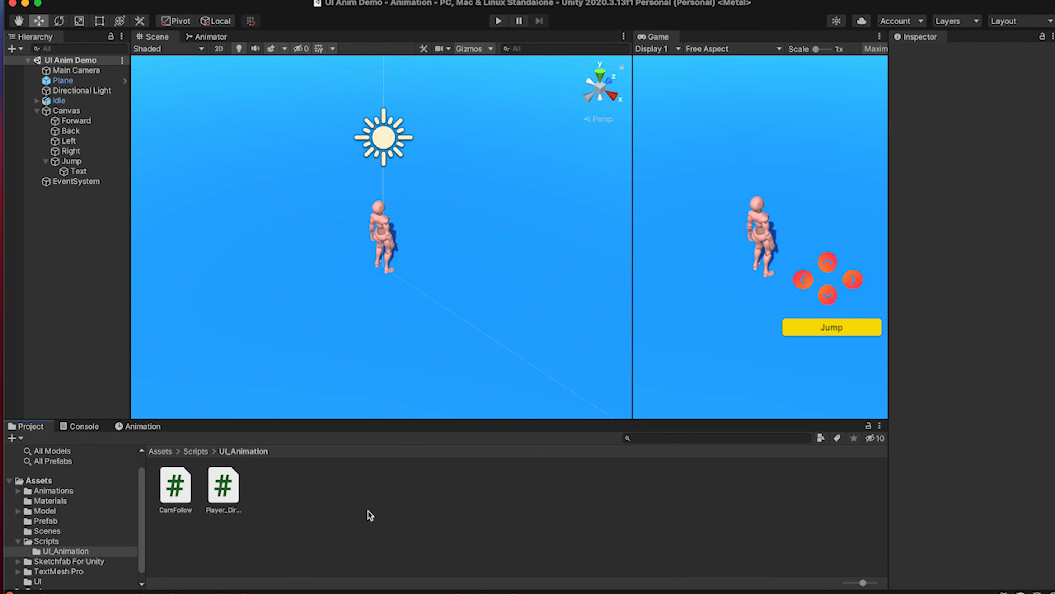
# Rename the new CamFollow script asset as CamFollow_UI.
pyautogui.click(165, 495)
pyautogui.click(165, 495)
pyautogui.press('Right')
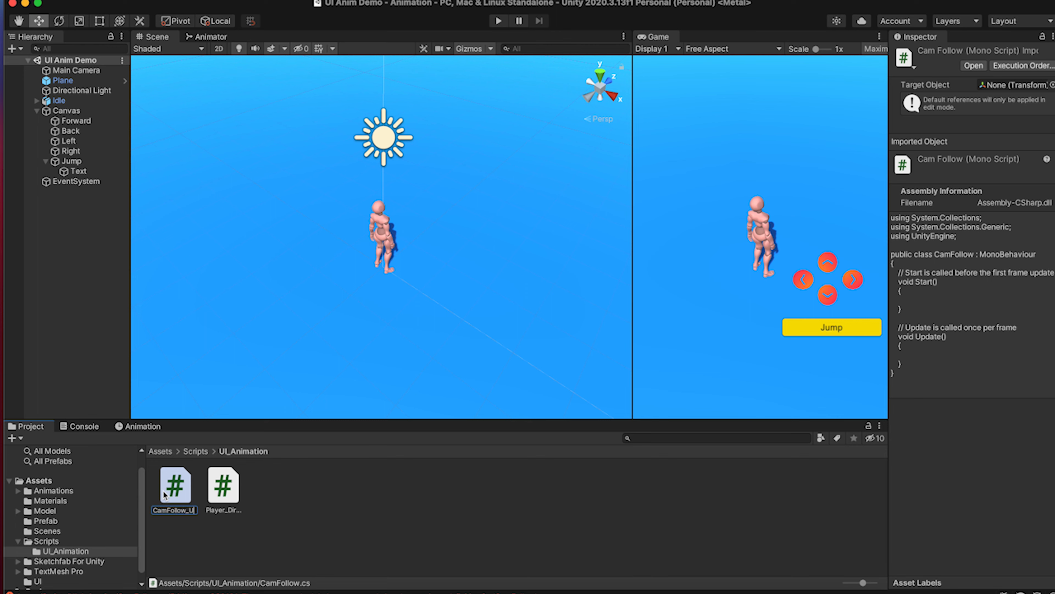
pyautogui.press('Return')
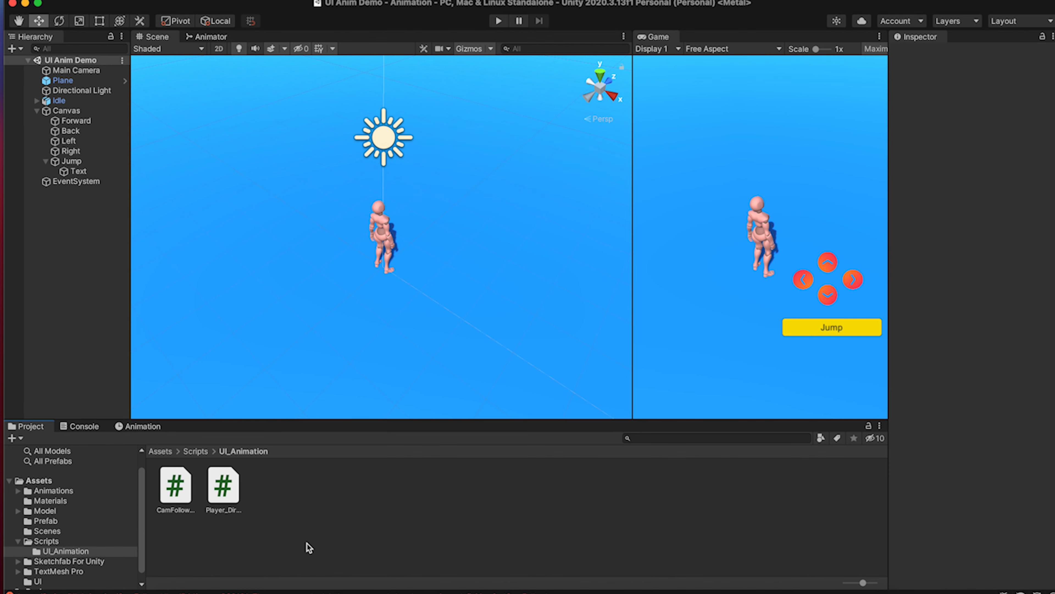
# Open CamFollow_UI in the code editor, rename its class to CamFollow_UI to match the file, and return to Unity to recompile.
pyautogui.click(173, 495)
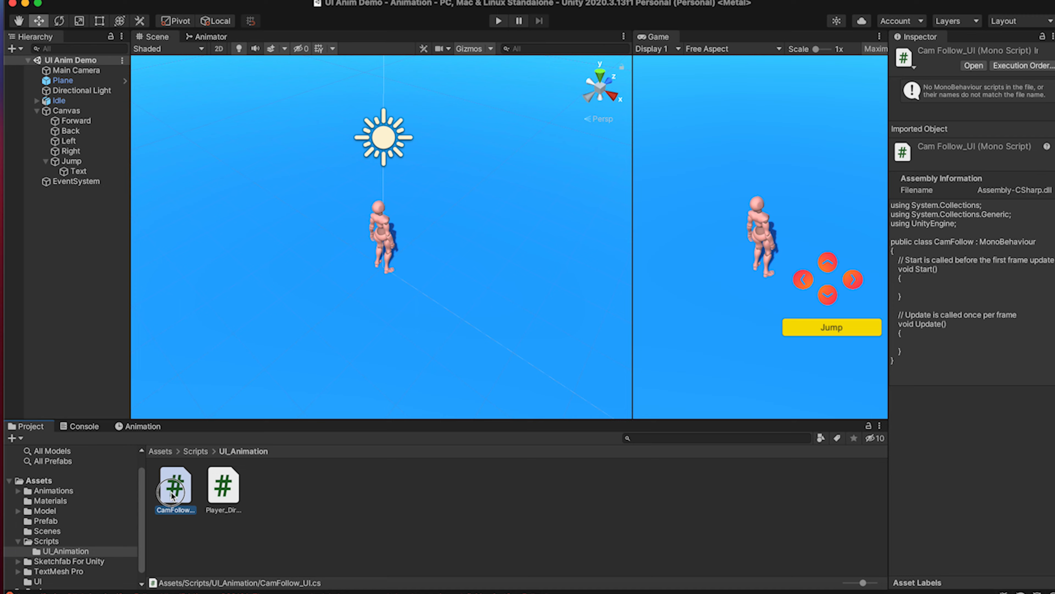
pyautogui.doubleClick(173, 494)
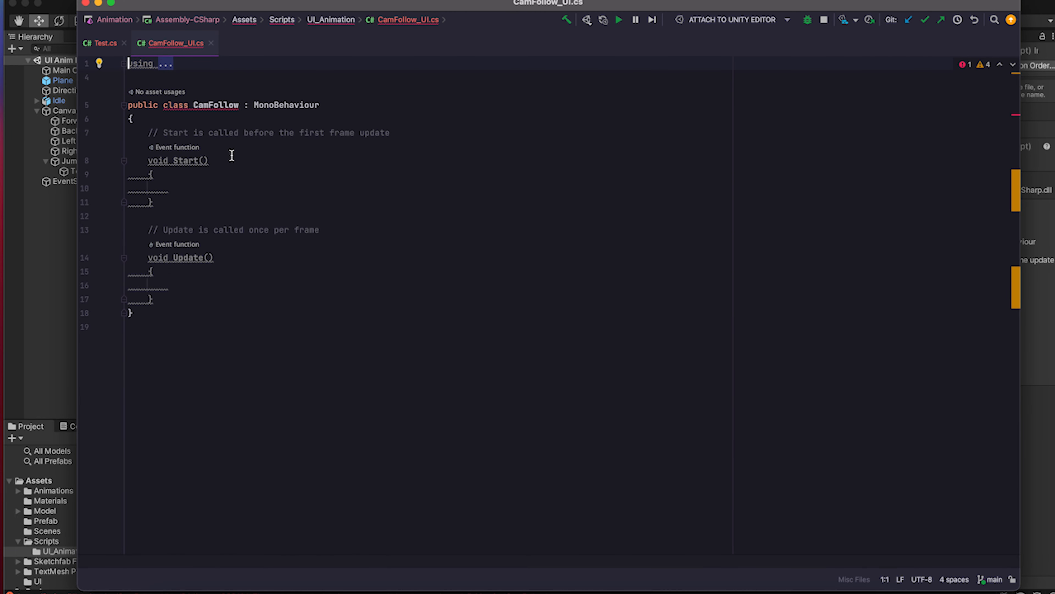
pyautogui.click(240, 105)
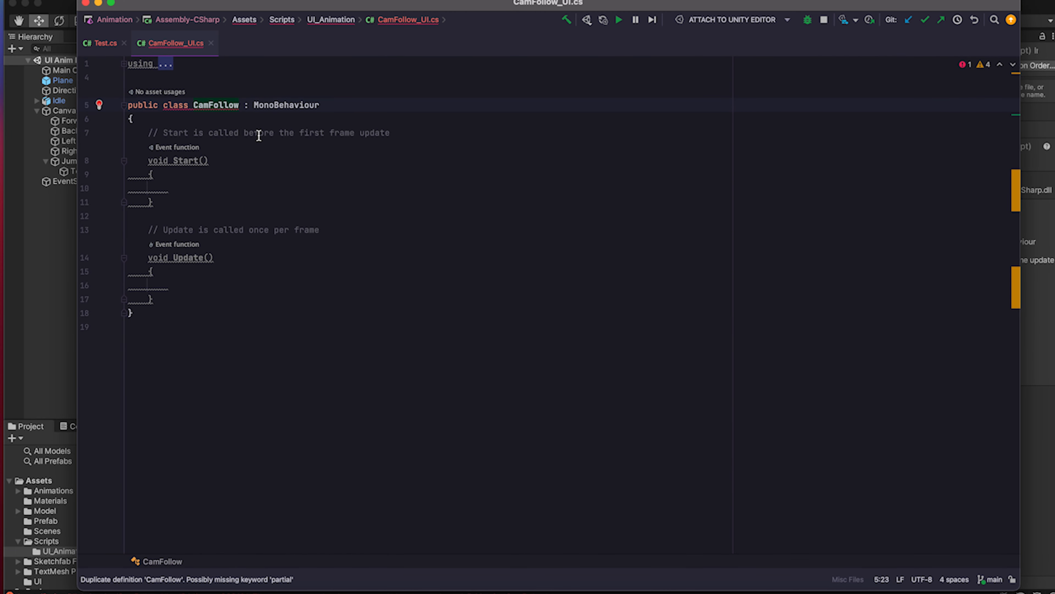
pyautogui.write('_UI')
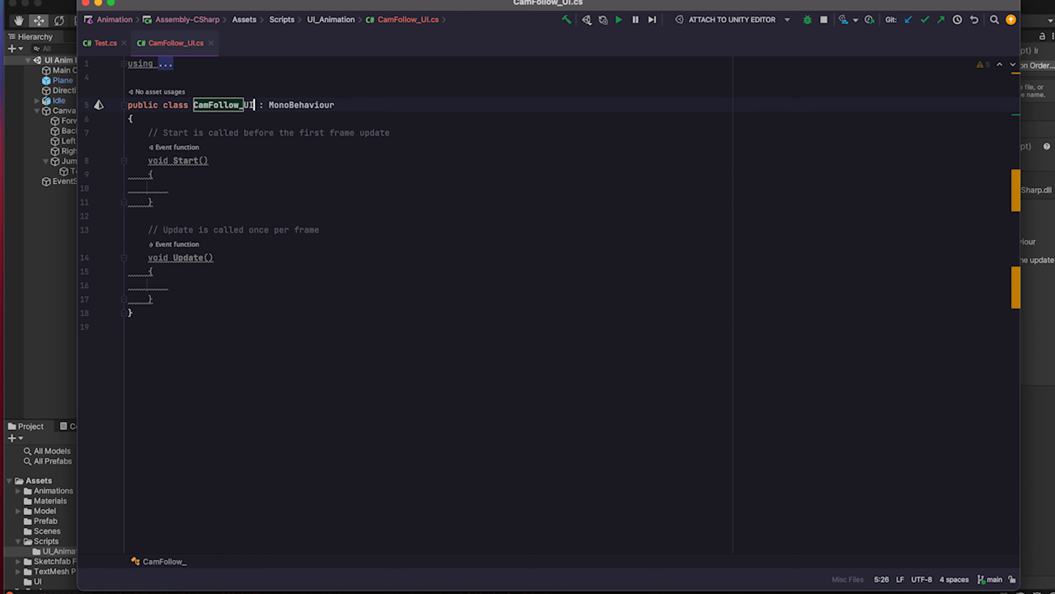
pyautogui.press('Return')
pyautogui.press('BackSpace')
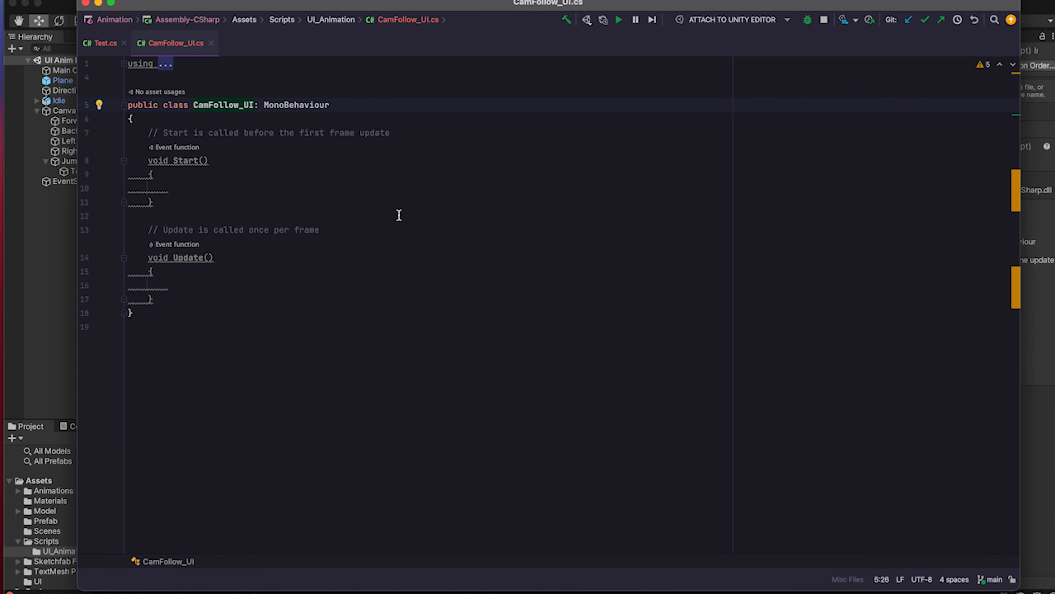
pyautogui.click(359, 229)
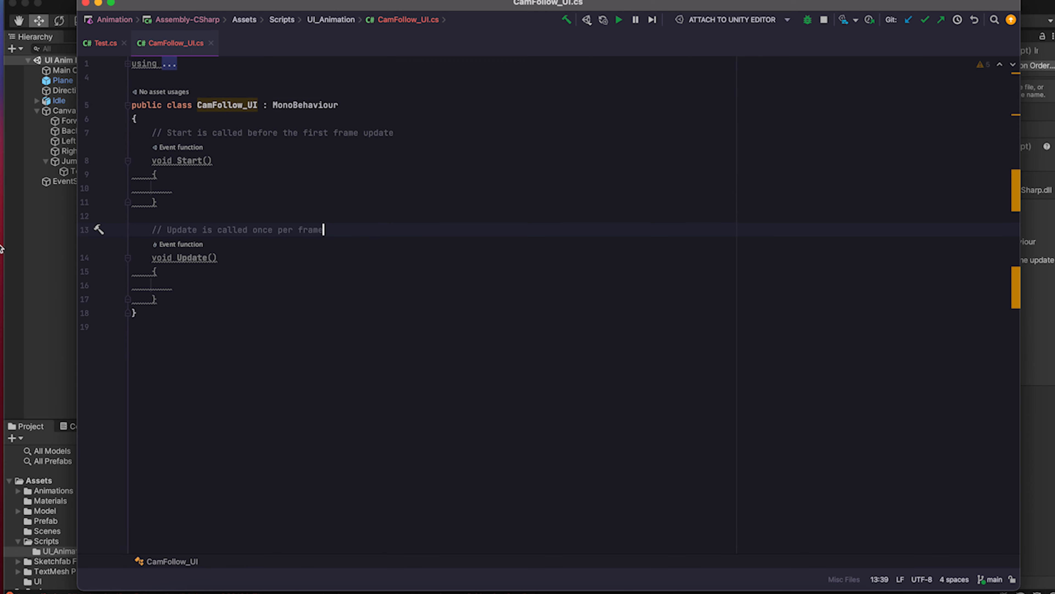
pyautogui.click(59, 341)
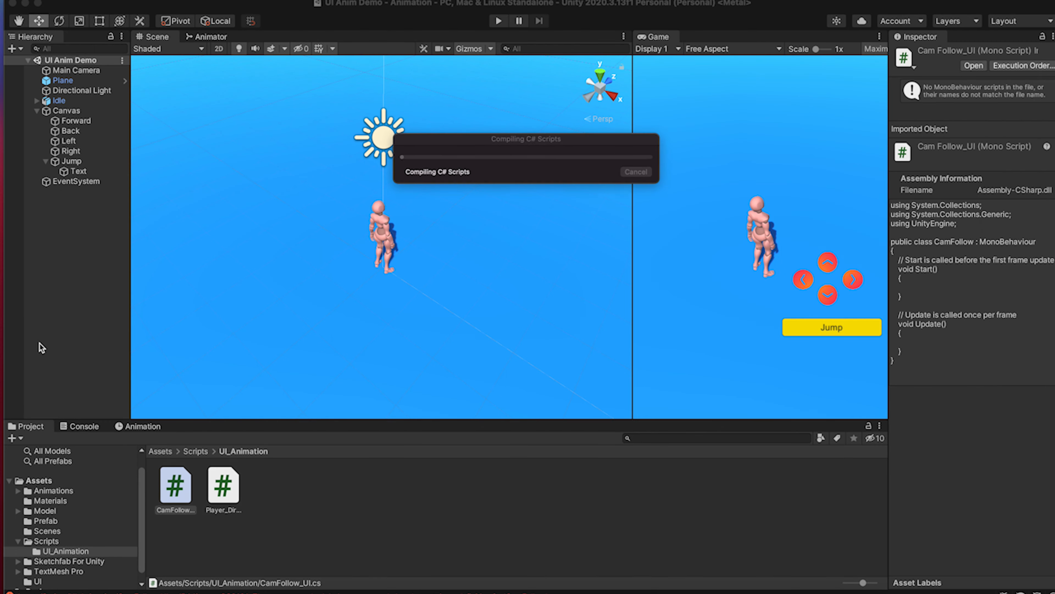
pyautogui.click(259, 462)
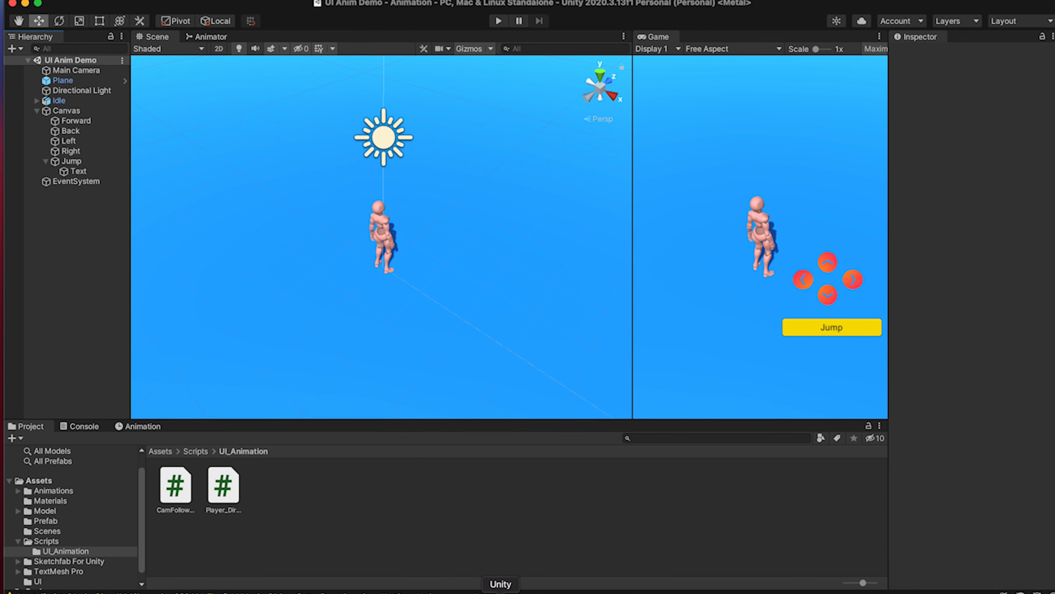
# Clear the Console messages and return to the UI_Animation folder's files.
pyautogui.click(79, 428)
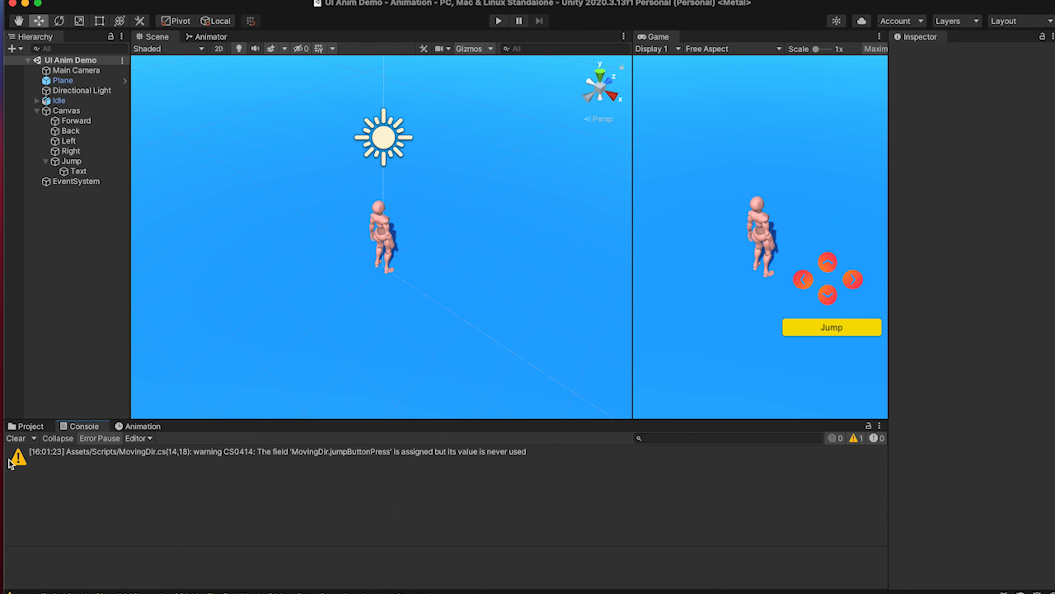
pyautogui.click(20, 438)
pyautogui.click(36, 428)
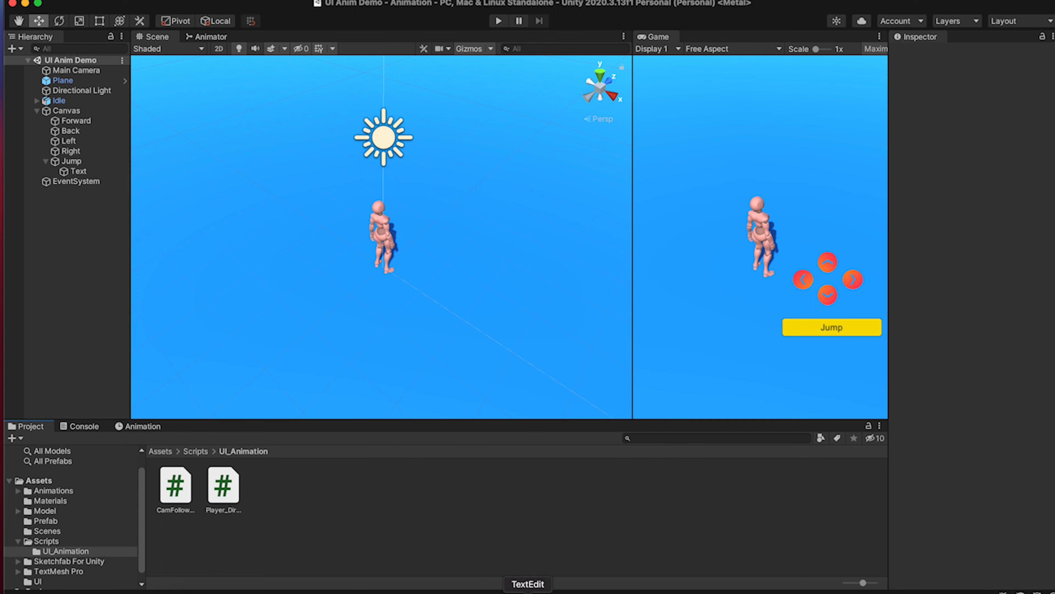
# Open the Player_Direction script in the code editor and position the editor window so Unity's Hierarchy stays visible.
pyautogui.click(556, 591)
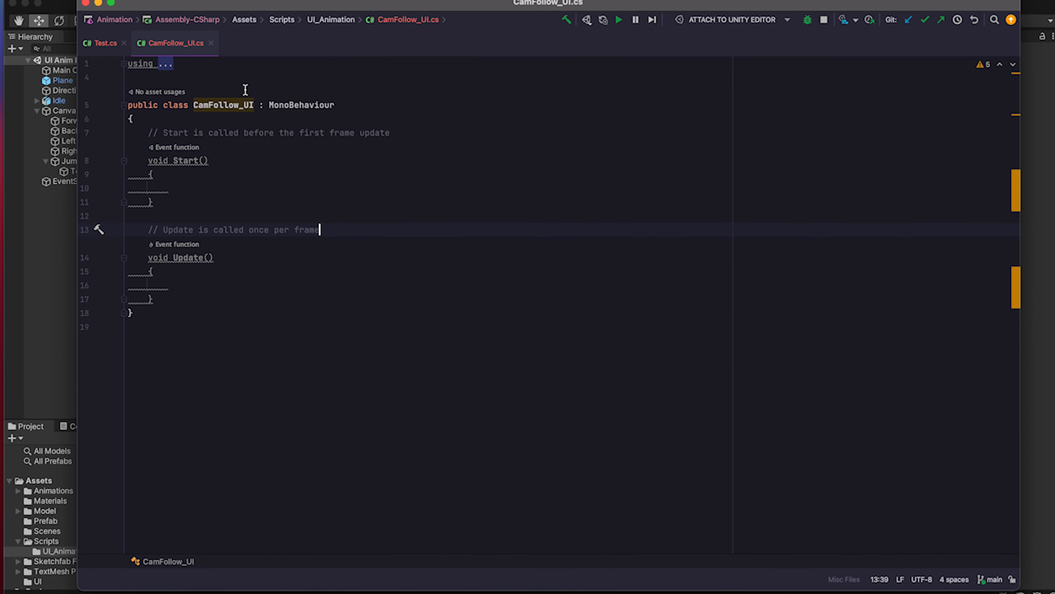
pyautogui.moveTo(190, 9); pyautogui.dragTo(429, 9)
pyautogui.doubleClick(229, 483)
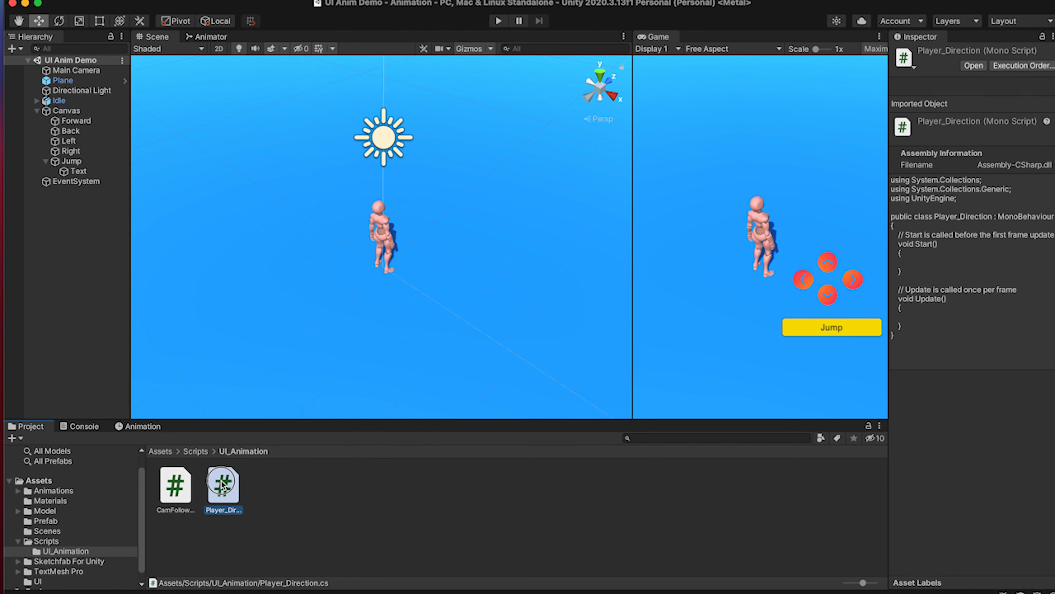
pyautogui.moveTo(706, 5); pyautogui.dragTo(519, 6)
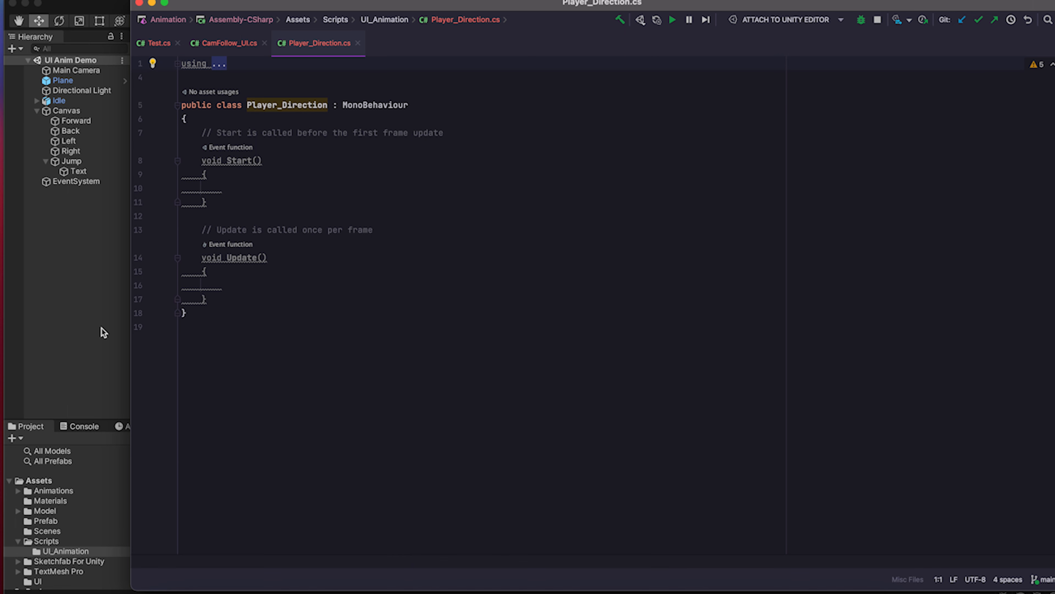
# Add a line at the top of the Player_Direction class body and begin a field declaration with "private Ani".
pyautogui.click(238, 120)
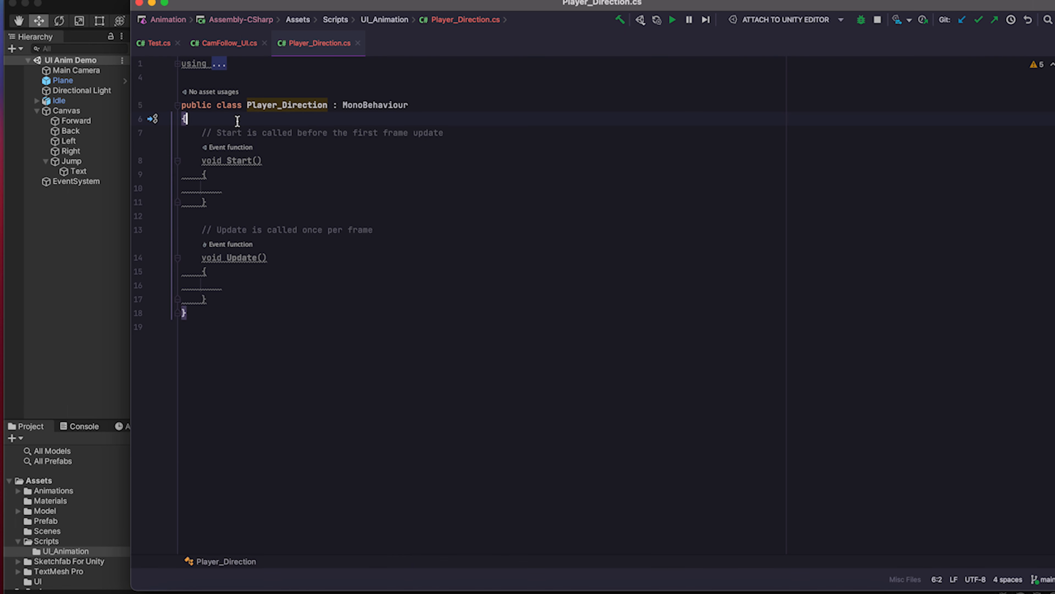
pyautogui.press('Return')
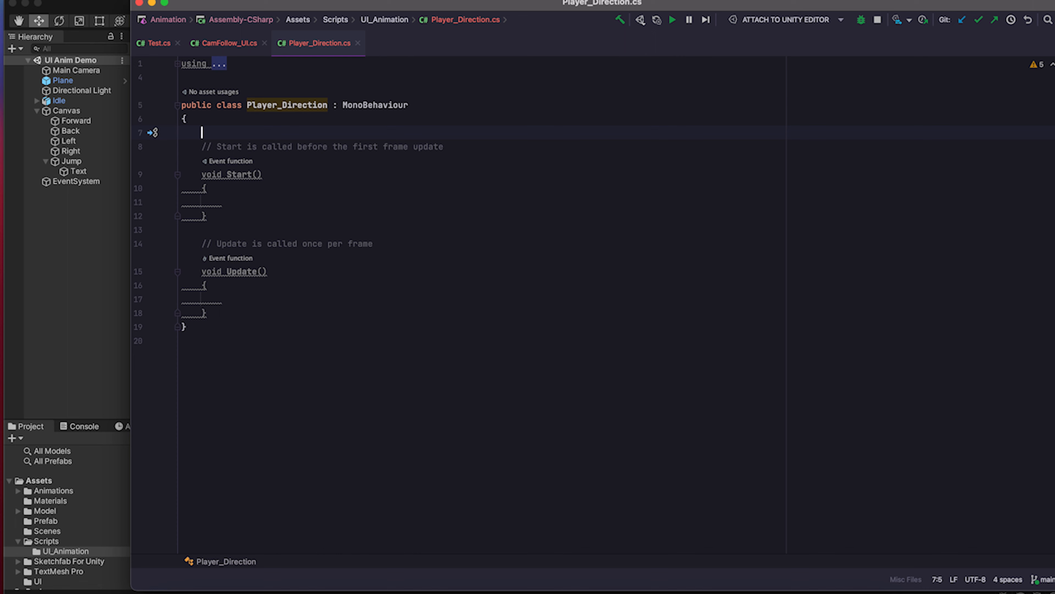
pyautogui.write('private Ani')
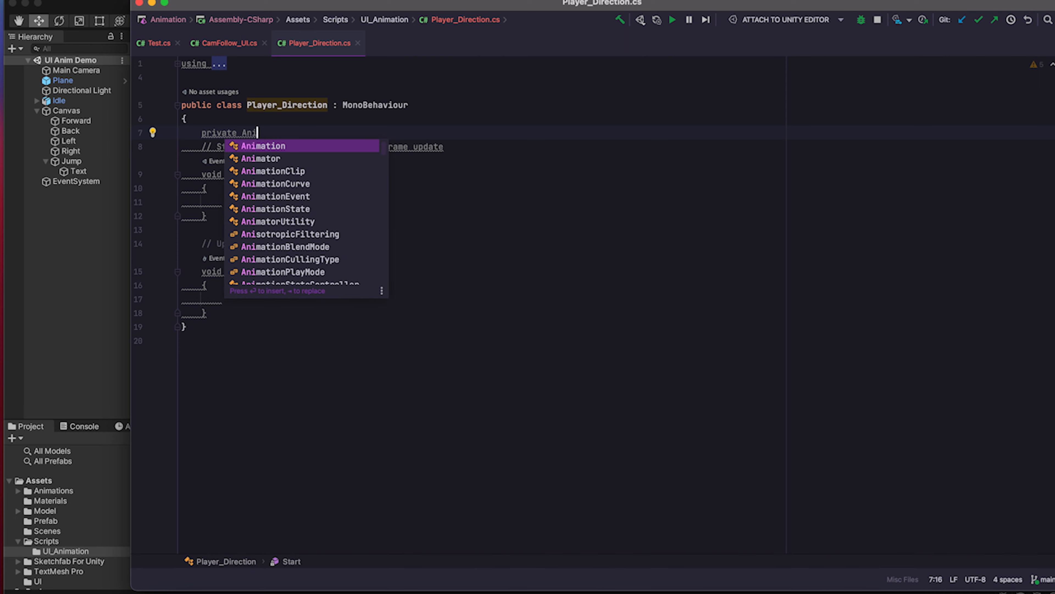